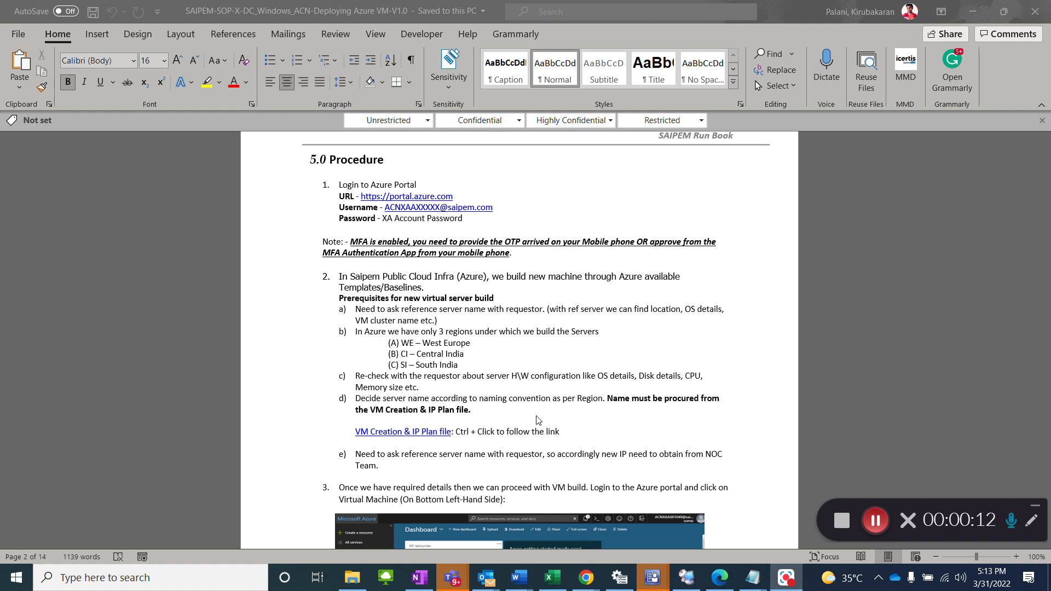
scroll(536, 425, down, 10)
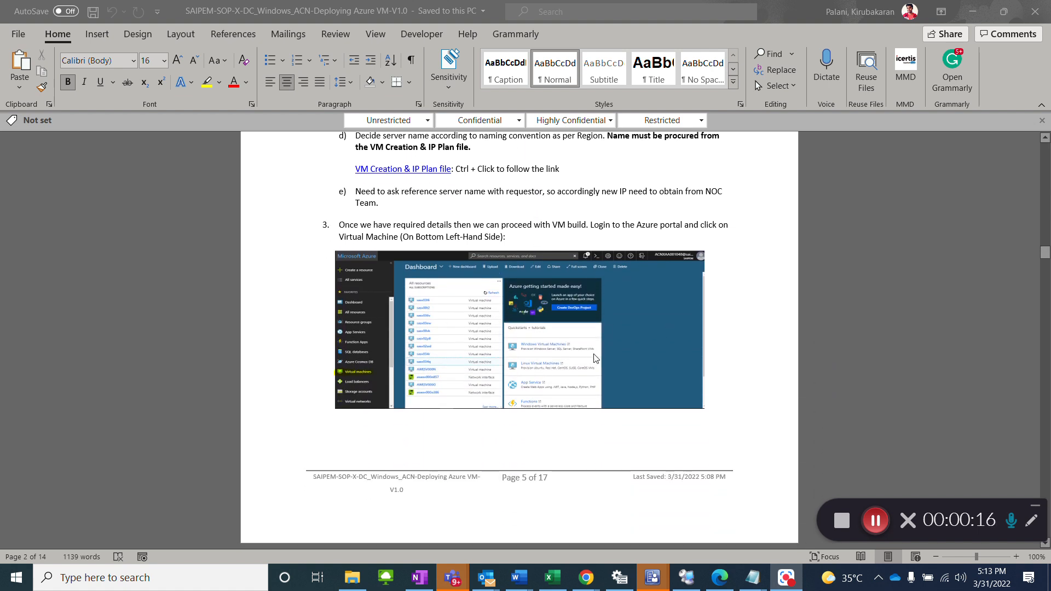
Step: Switch to the Azure portal and open its Virtual machines list
key(alt+Tab)
key(alt+Tab)
key(alt+Tab)
key(alt+Tab)
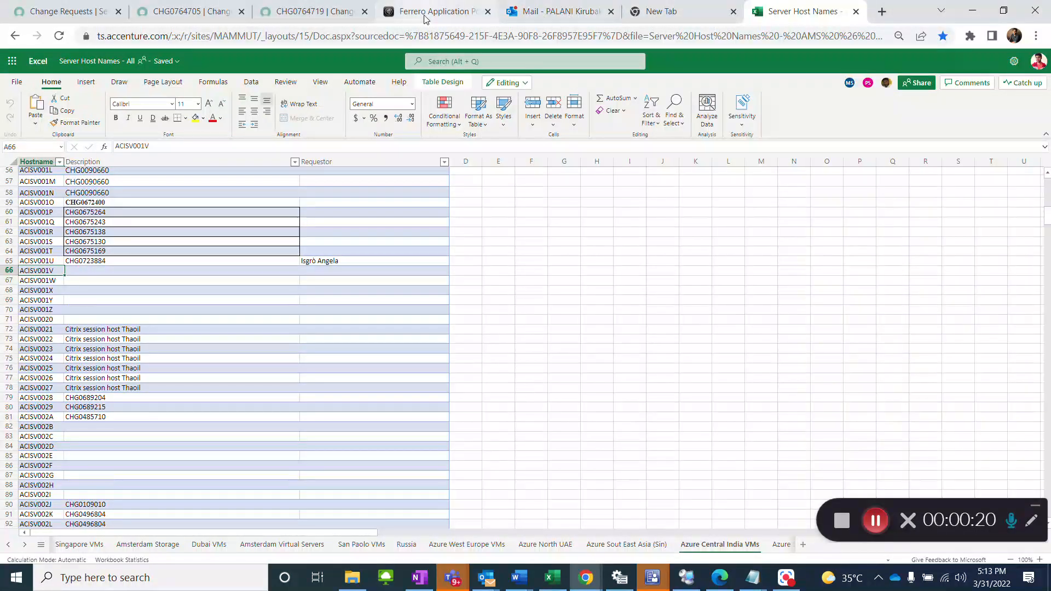
mouse_move(586, 578)
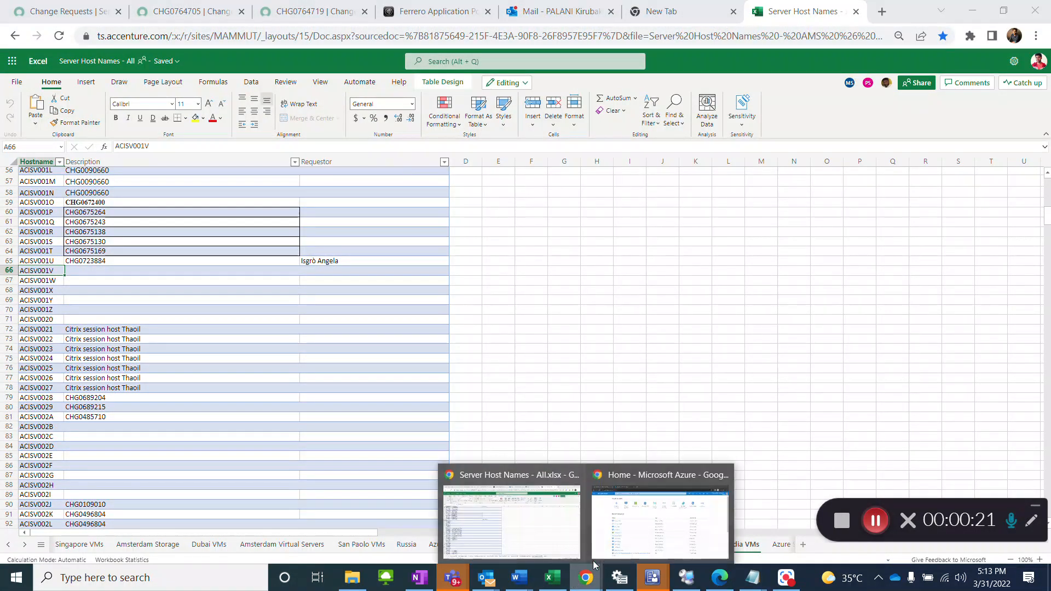
click(642, 534)
click(265, 149)
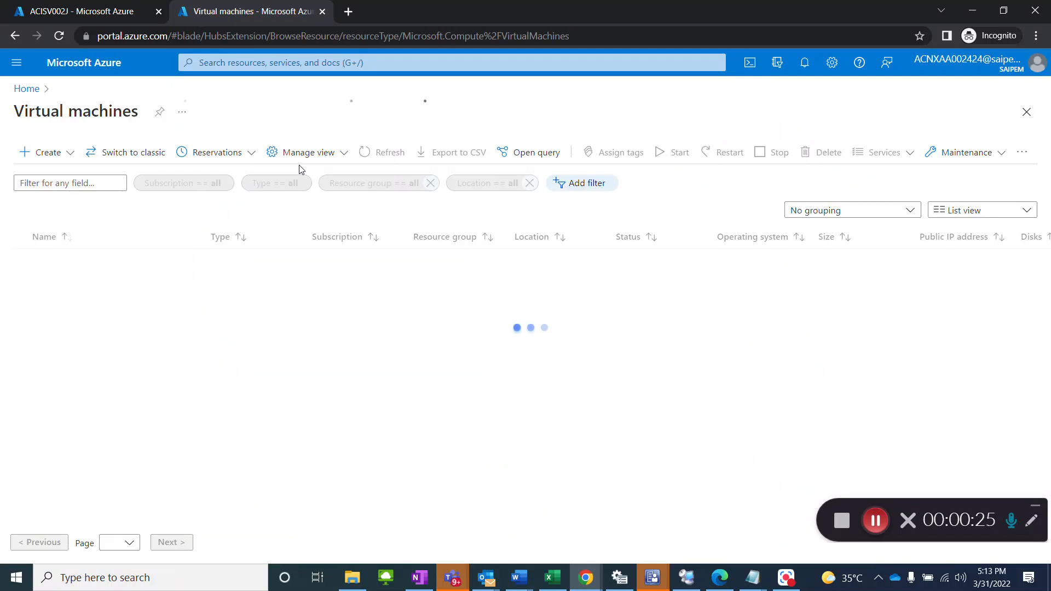
Step: Start creating a new Azure virtual machine
click(50, 151)
click(85, 185)
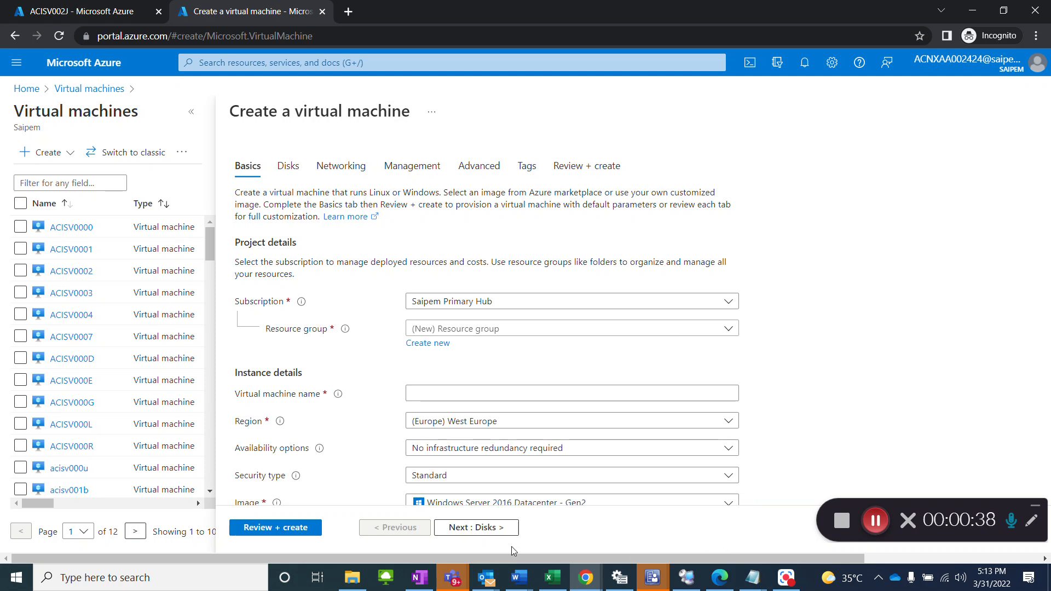
mouse_move(520, 587)
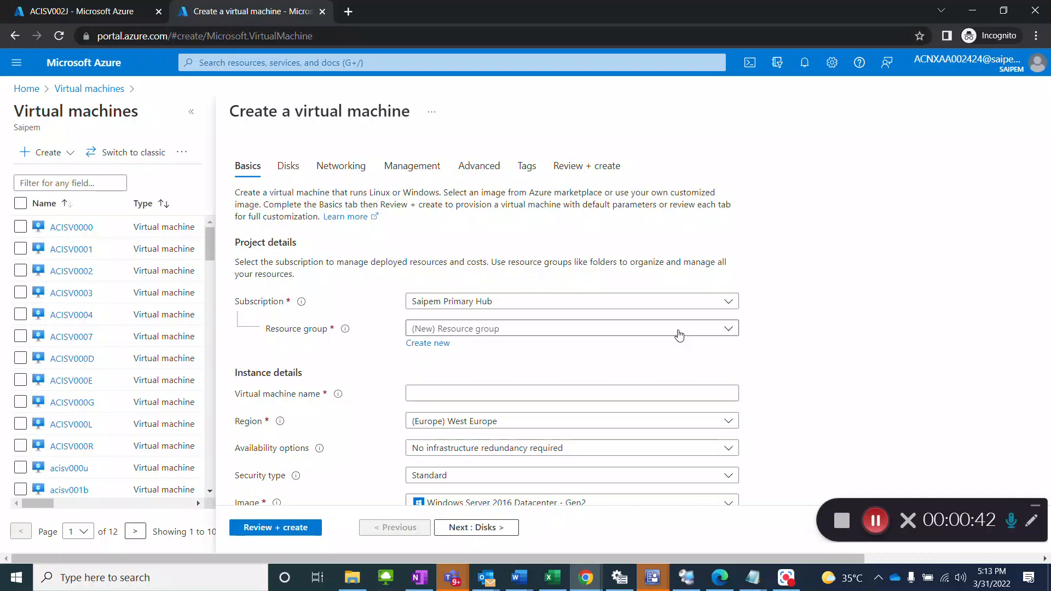
Step: Set the new virtual machine's resource group to ci-rg-np-appl01 and compare it with that of the reference machine ACISV002J
click(108, 18)
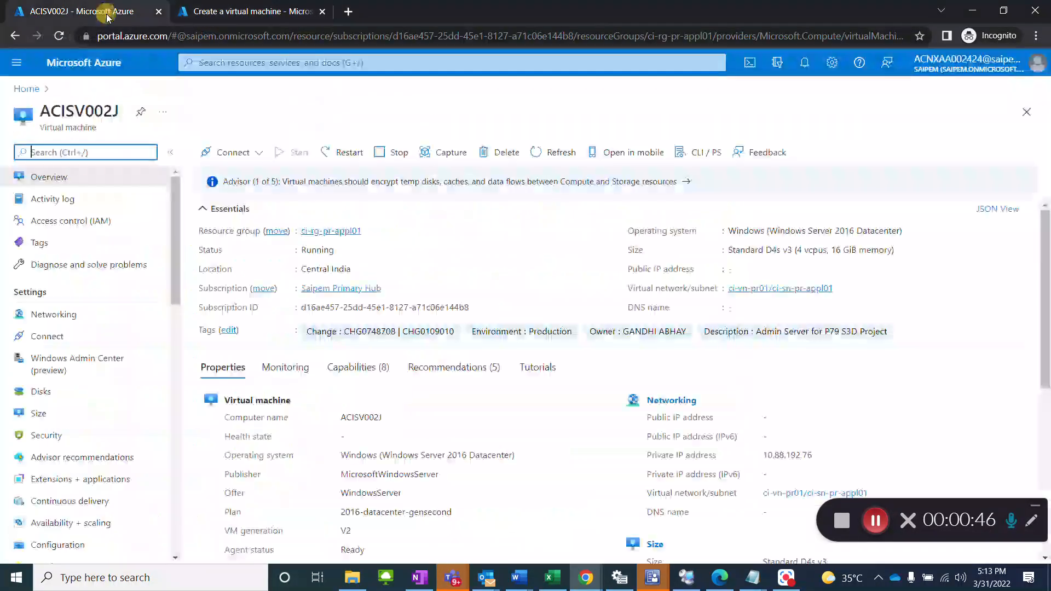
click(215, 14)
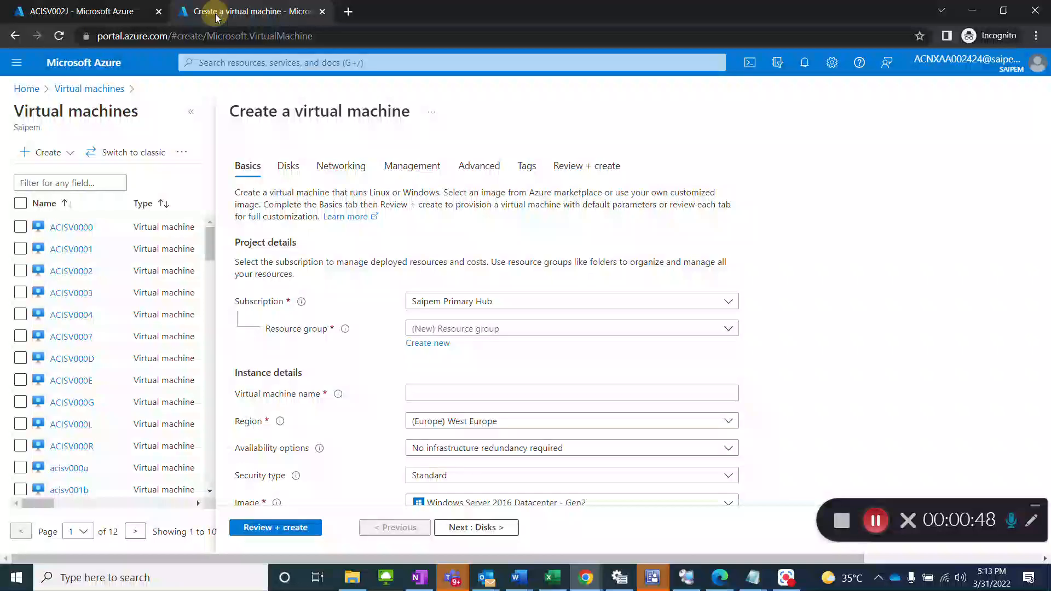
click(495, 330)
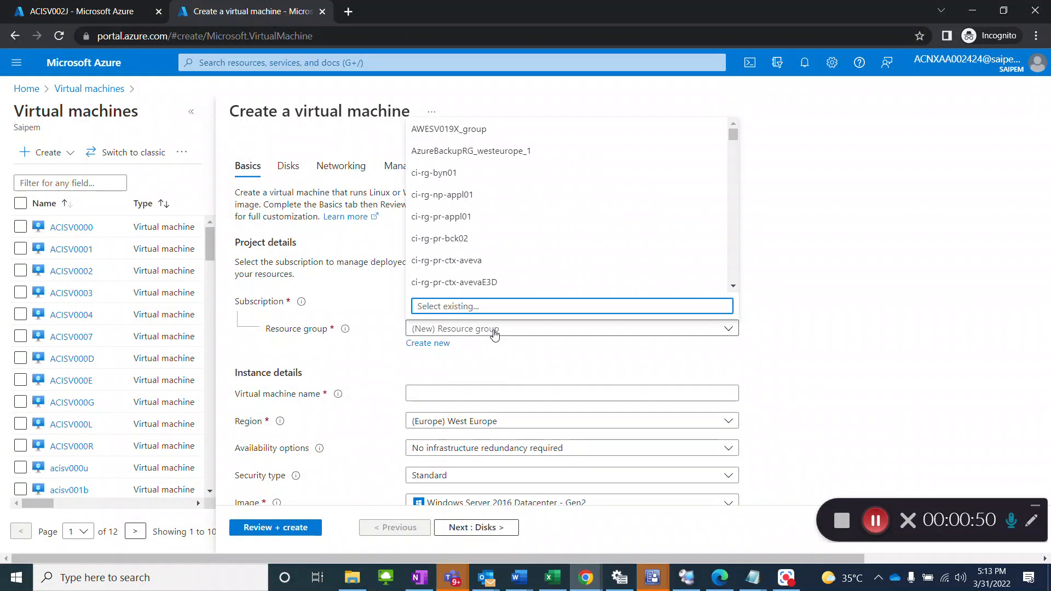
text(ci-rg)
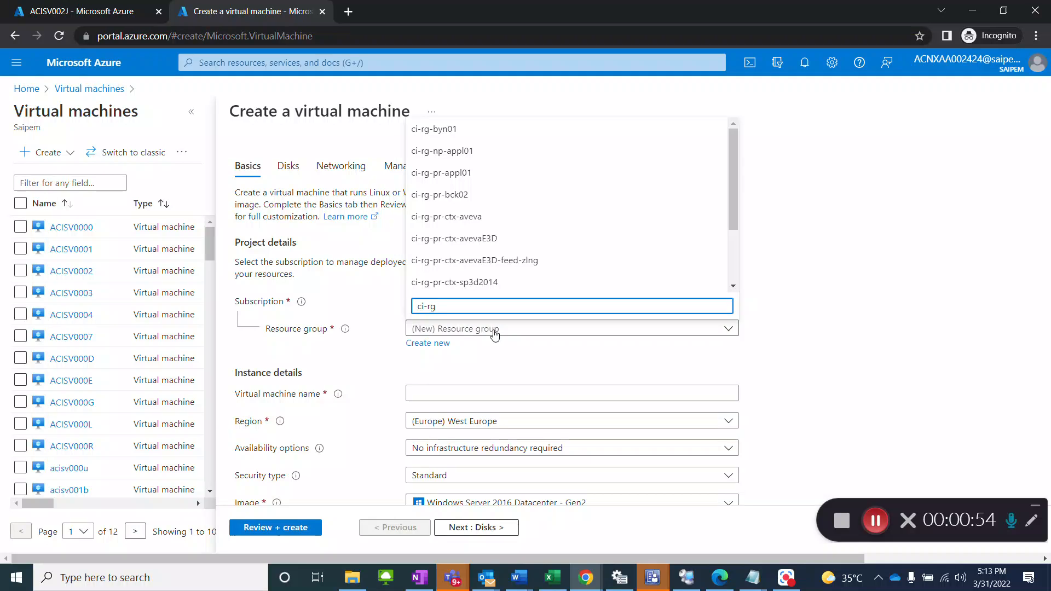
text(-np)
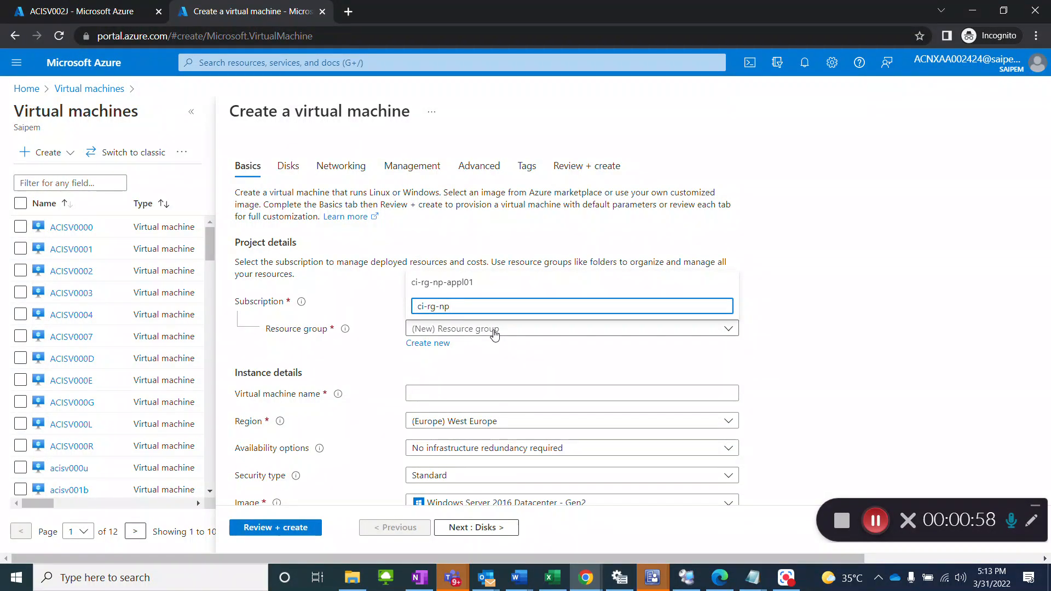
key(BackSpace)
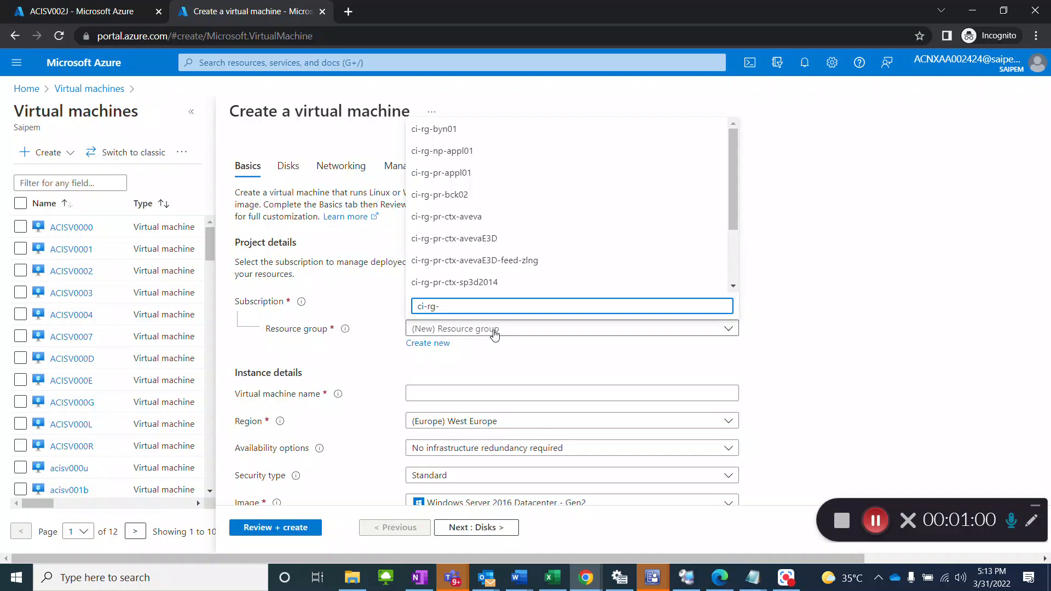
click(478, 157)
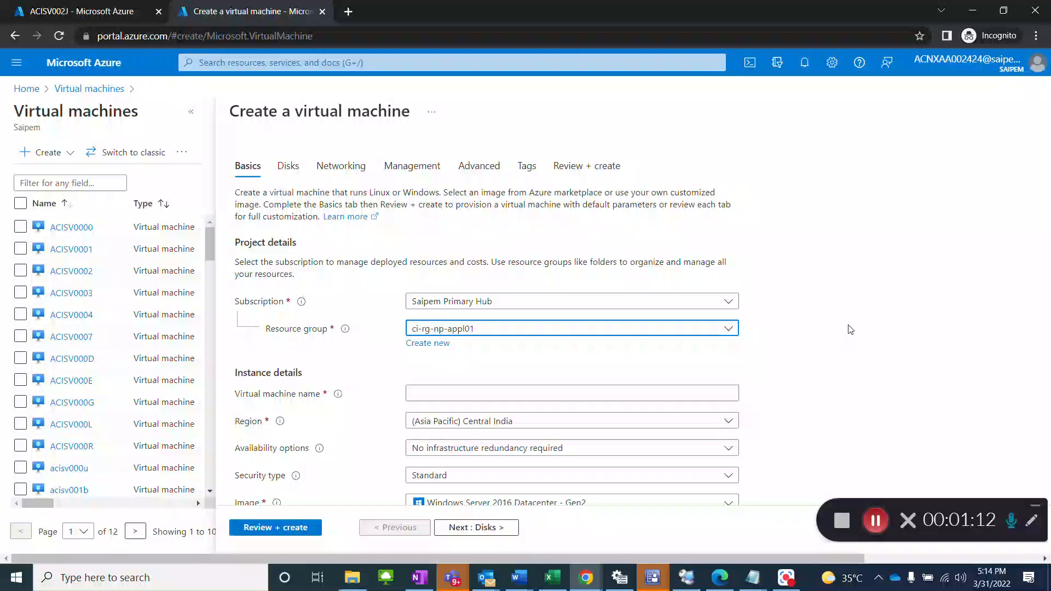
click(105, 13)
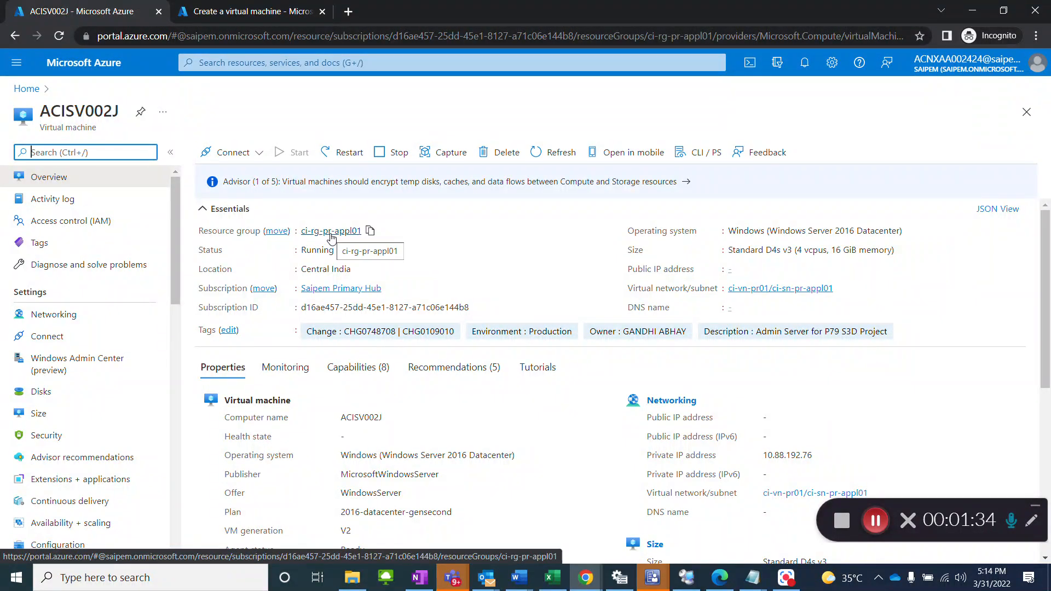
click(274, 16)
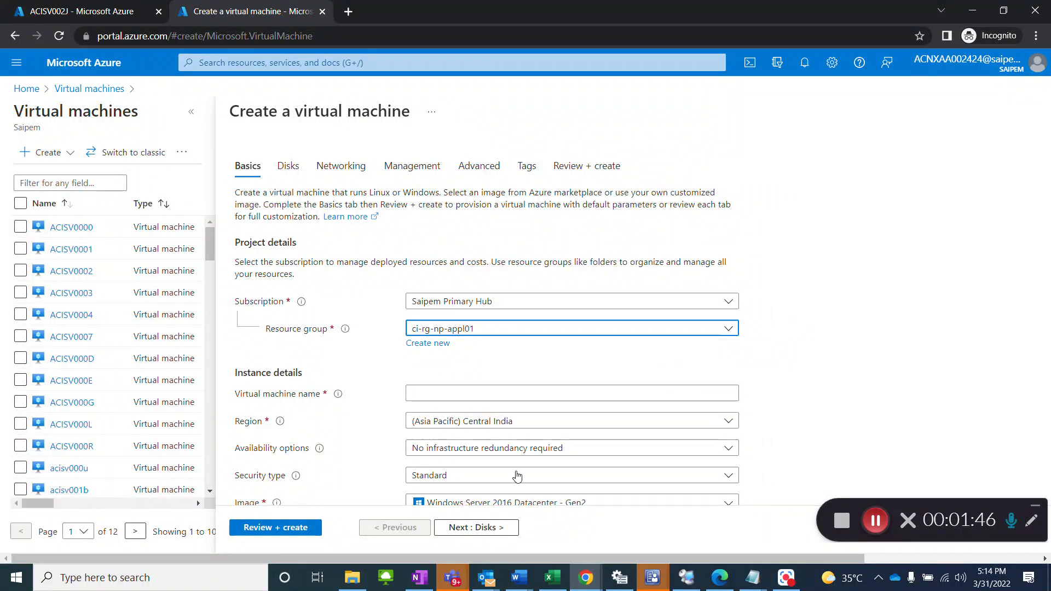
Step: Copy the server name ACISV002Z from the OneNote table and enter it as the virtual machine name
click(421, 580)
click(390, 191)
key(alt+Tab)
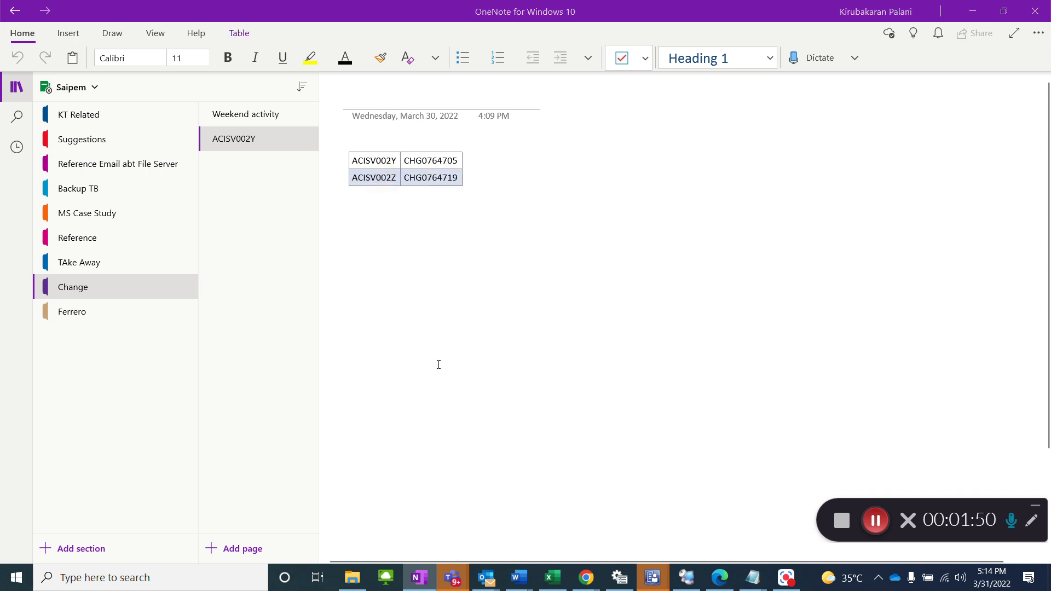
click(436, 393)
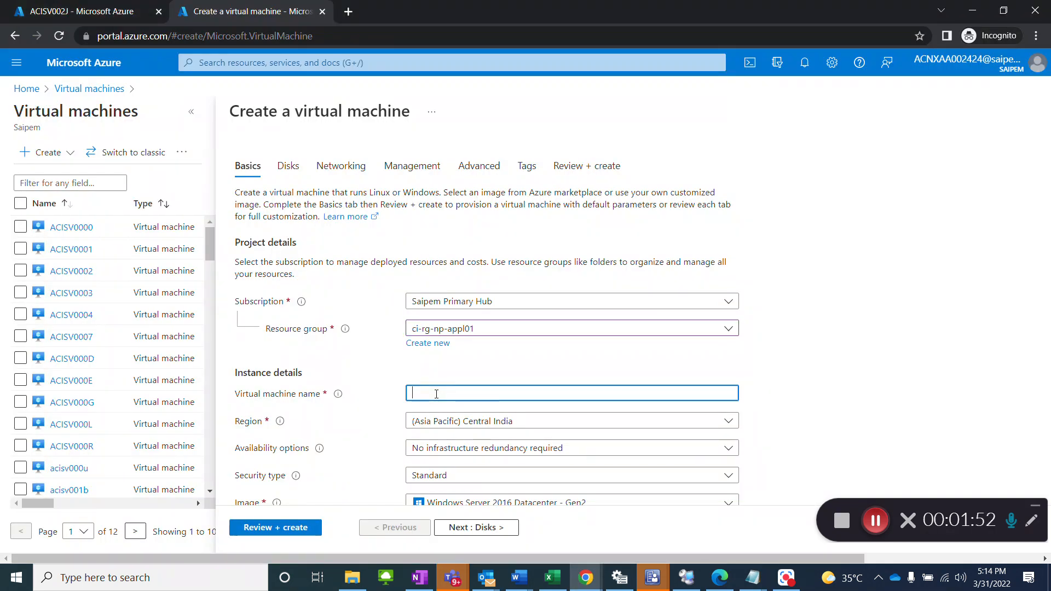
text(ACISV002Z)
Step: Read the server requirements in the description of ServiceNow change request CHG0764719, and return to the Azure portal
mouse_move(584, 581)
click(514, 521)
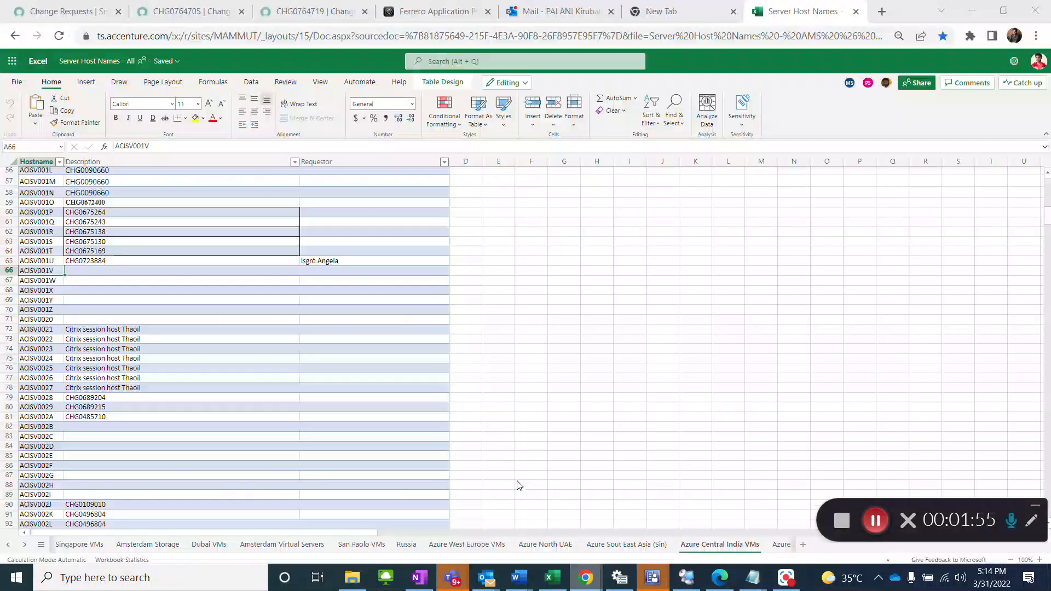
click(294, 12)
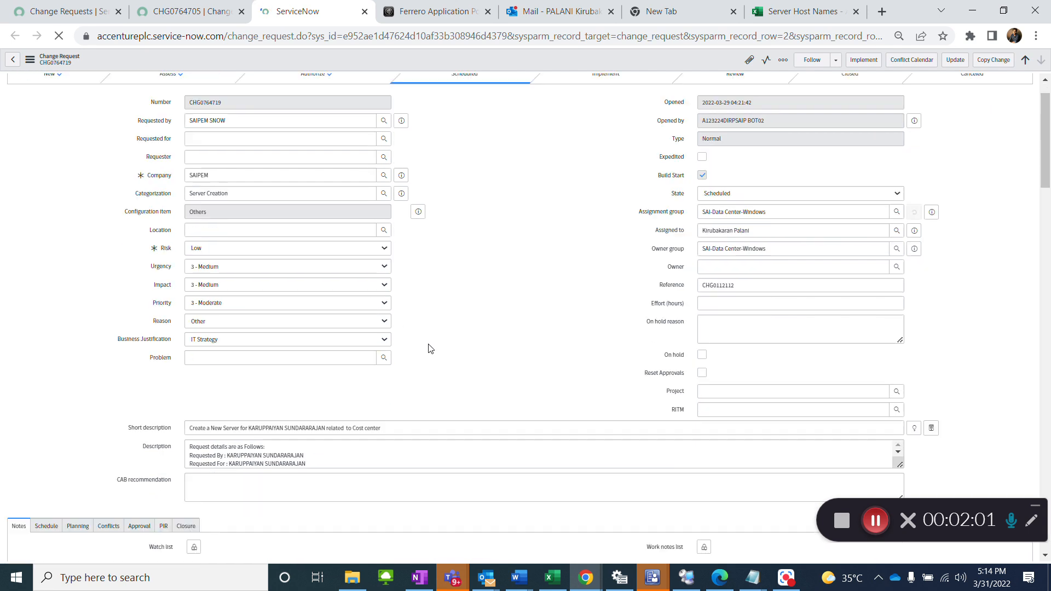
scroll(431, 349, down, 4)
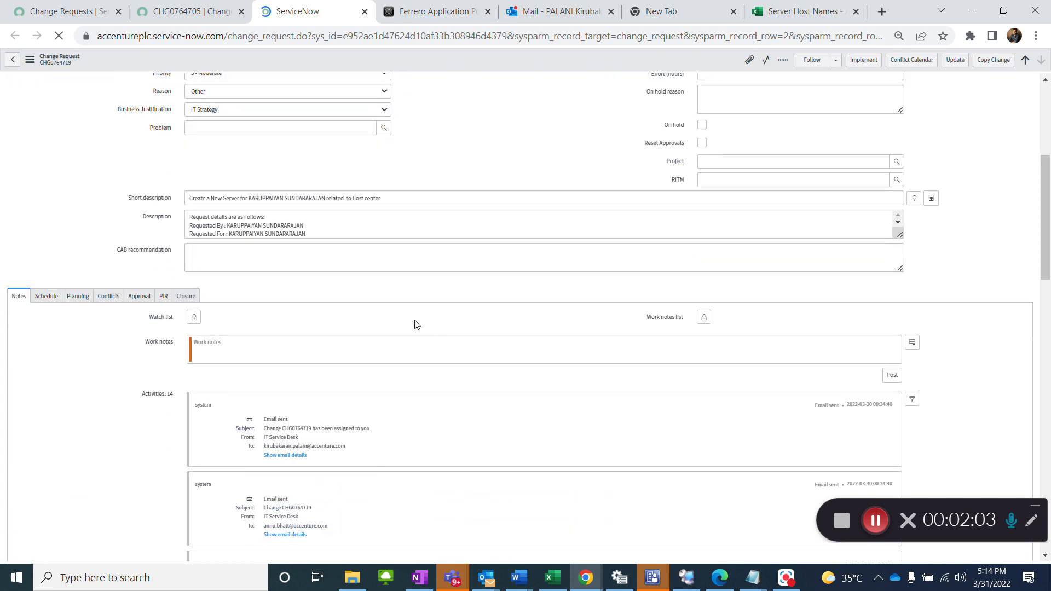
scroll(383, 345, down, 6)
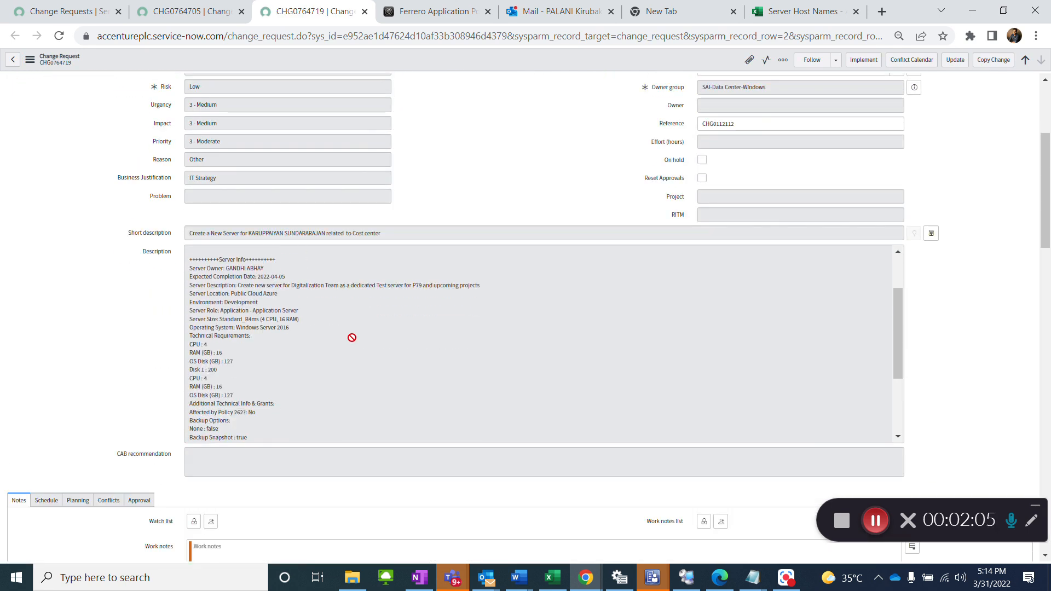
scroll(352, 338, down, 1)
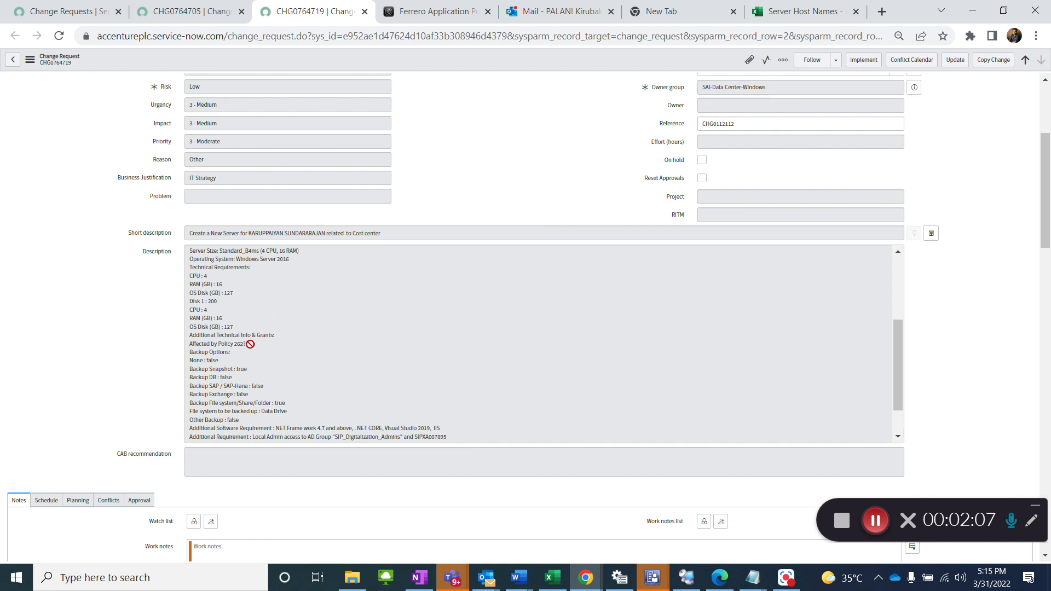
scroll(250, 342, up, 2)
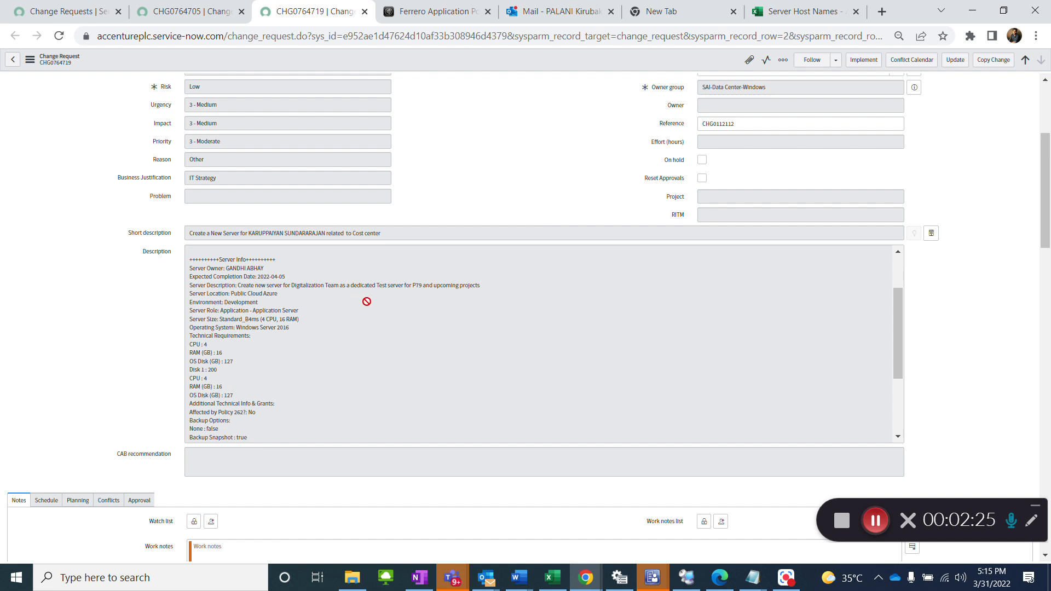
key(alt+Tab)
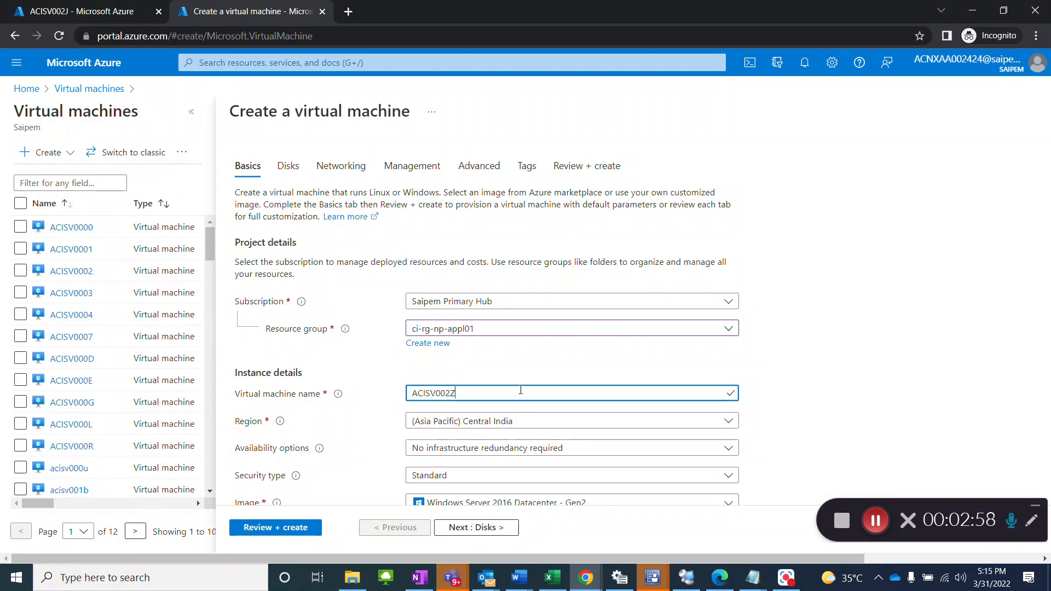
Step: Compare the instance details of the new virtual machine with the change request and the reference machine ACISV002J
scroll(706, 369, down, 3)
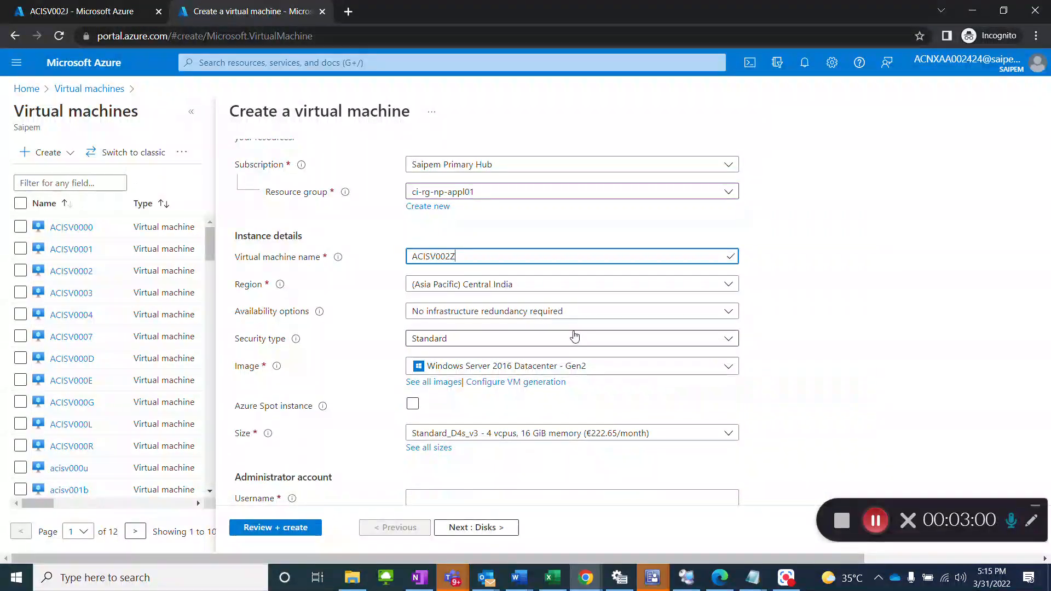
key(alt+Tab)
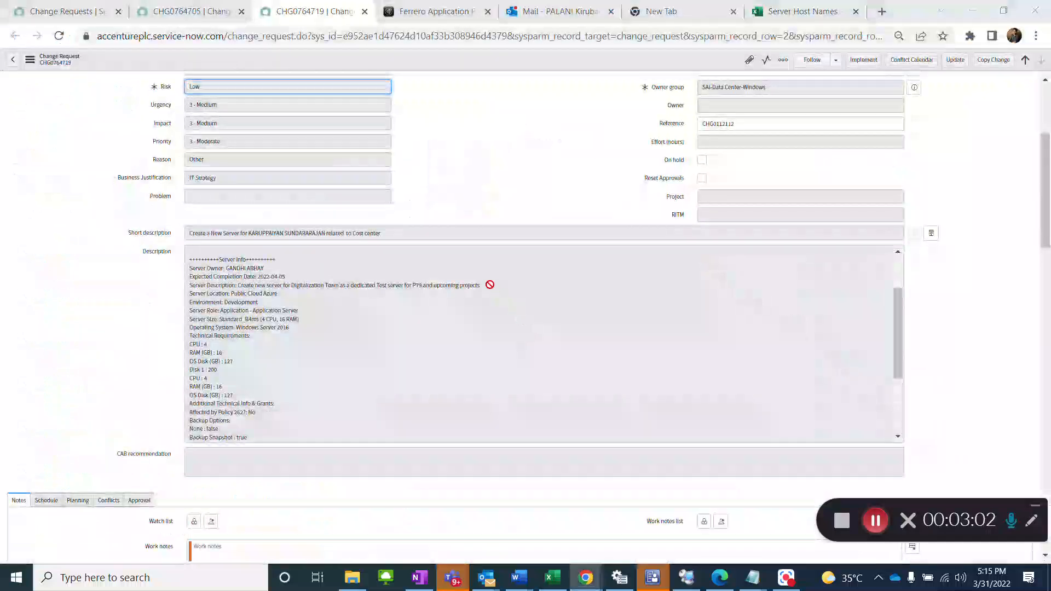
key(alt+Tab)
click(41, 14)
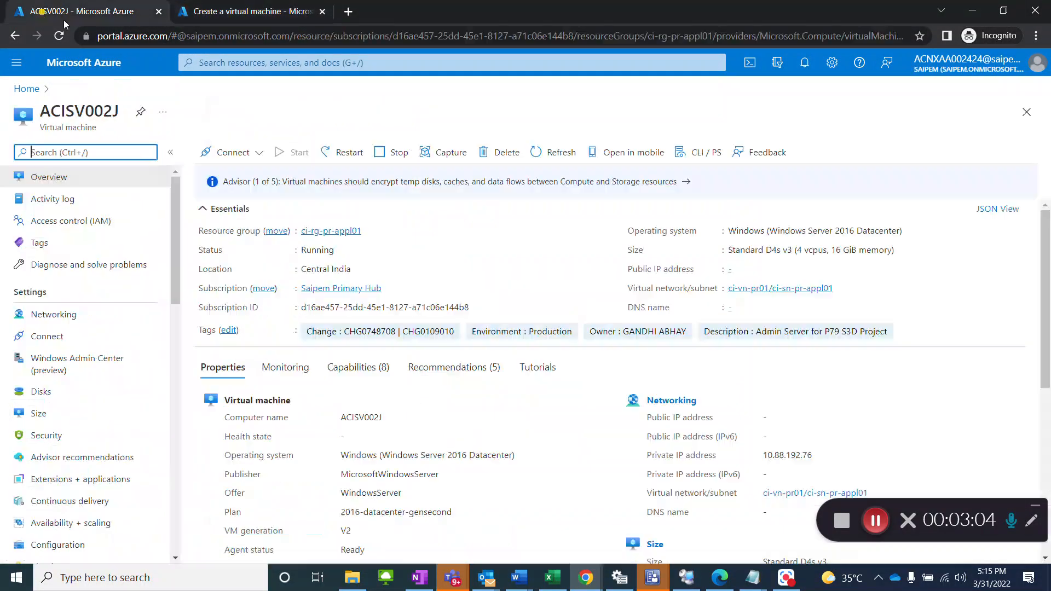
click(252, 10)
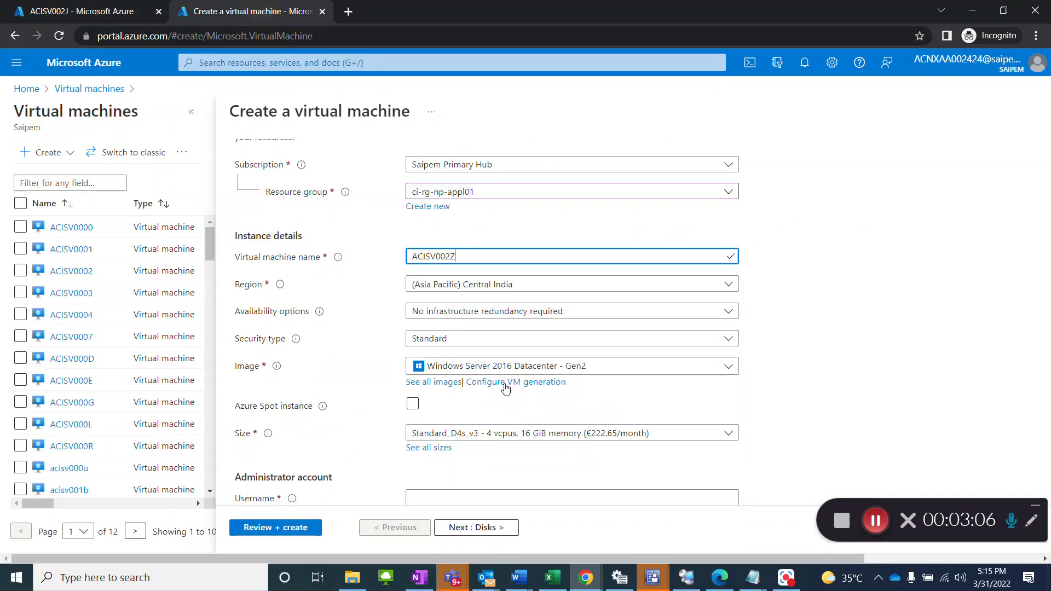
Step: Review the choices for availability options and security type, keeping No infrastructure redundancy required and Standard
click(524, 317)
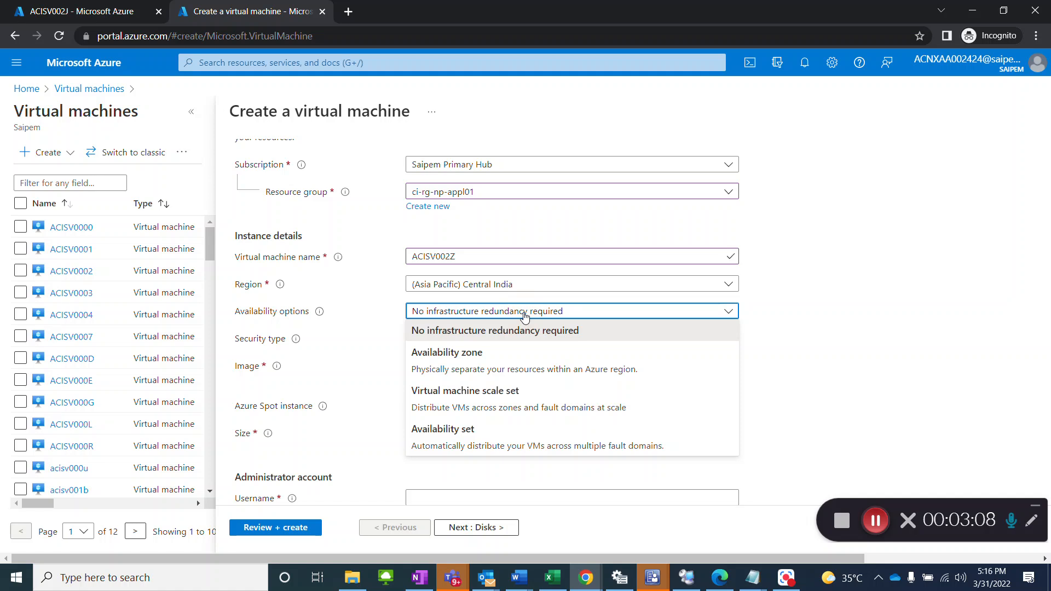
click(524, 317)
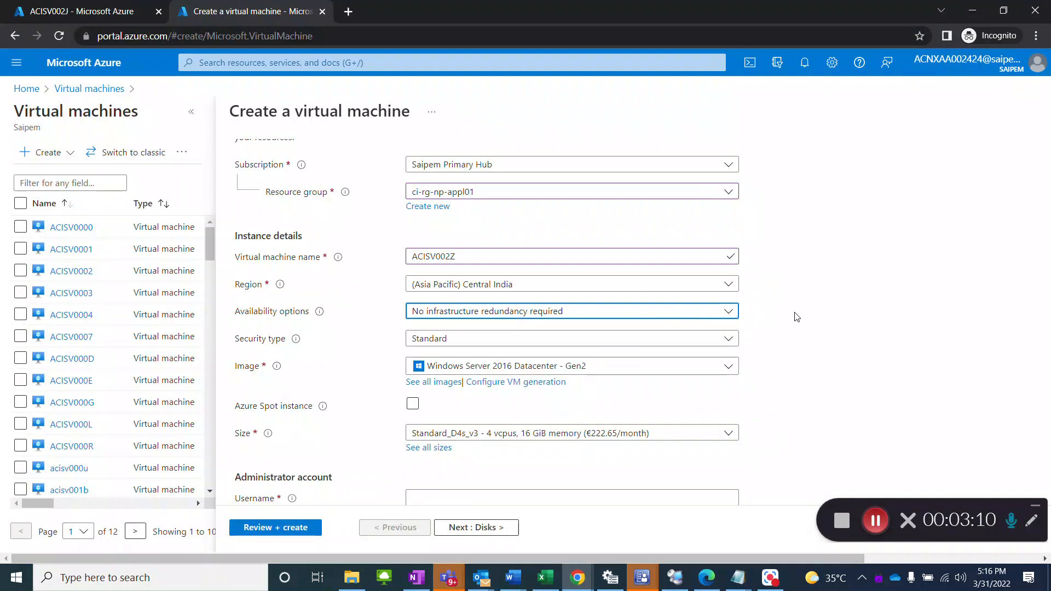
scroll(797, 317, down, 1)
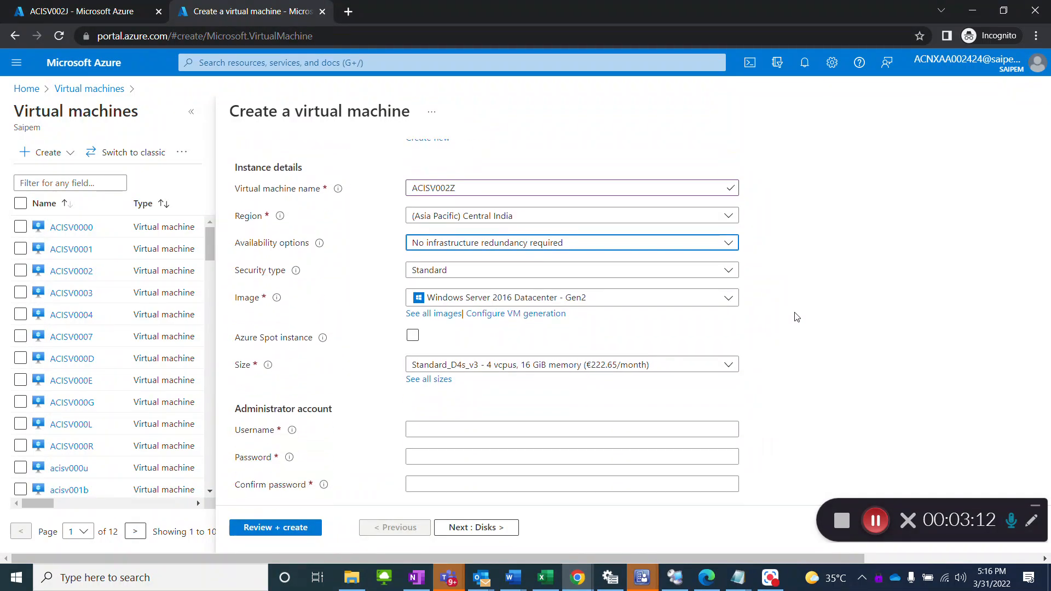
click(515, 271)
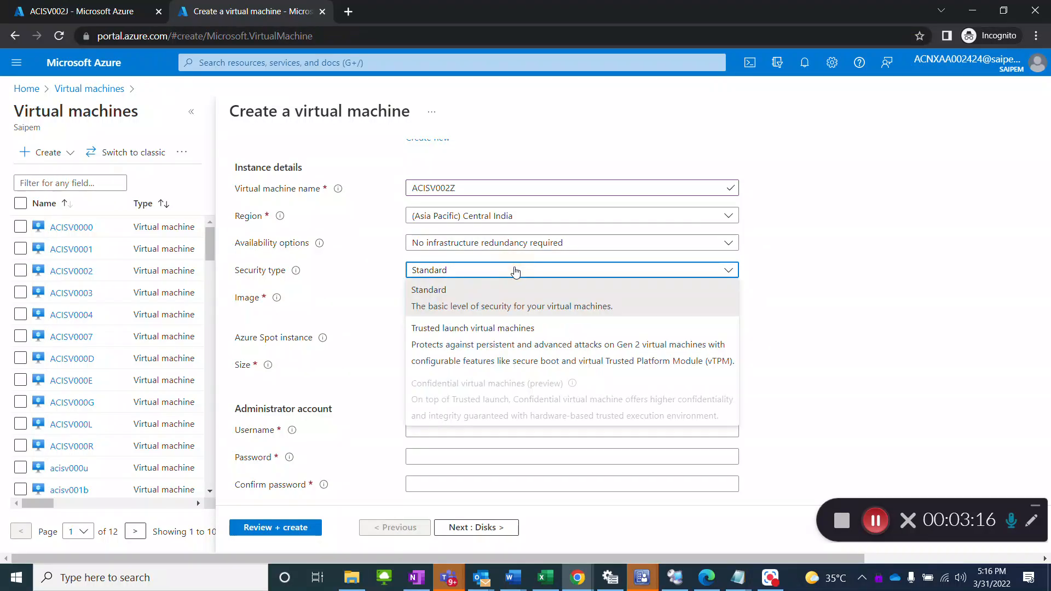
click(515, 270)
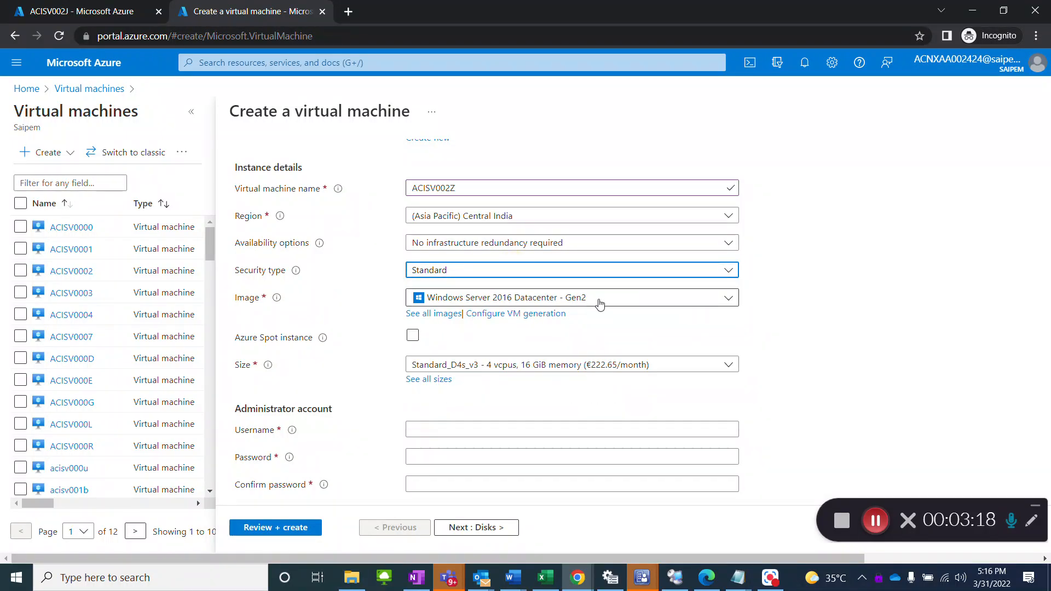
Step: Check the requested operating system in change request CHG0764719 against the image of the new virtual machine
key(alt+Tab)
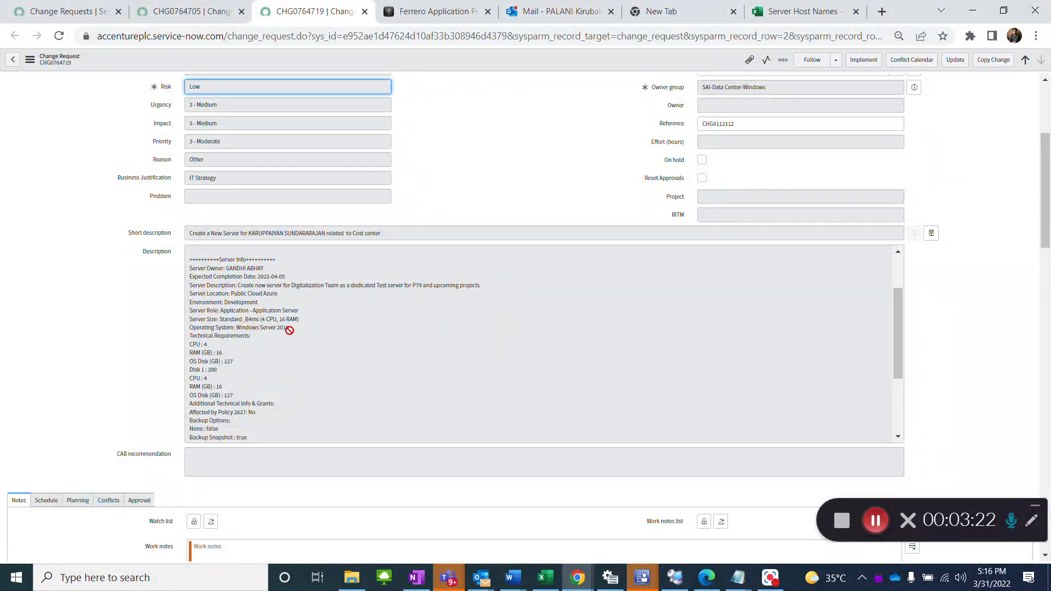
key(alt+Tab)
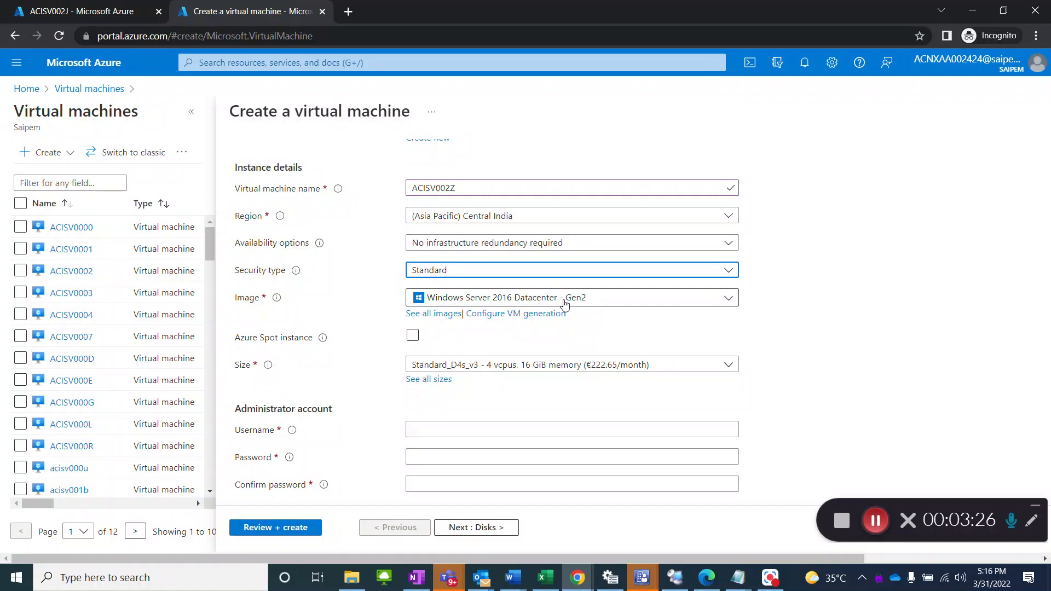
Step: Filter the virtual machine images by 2016 and select Windows Server 2016 Datacenter - Gen2
click(564, 302)
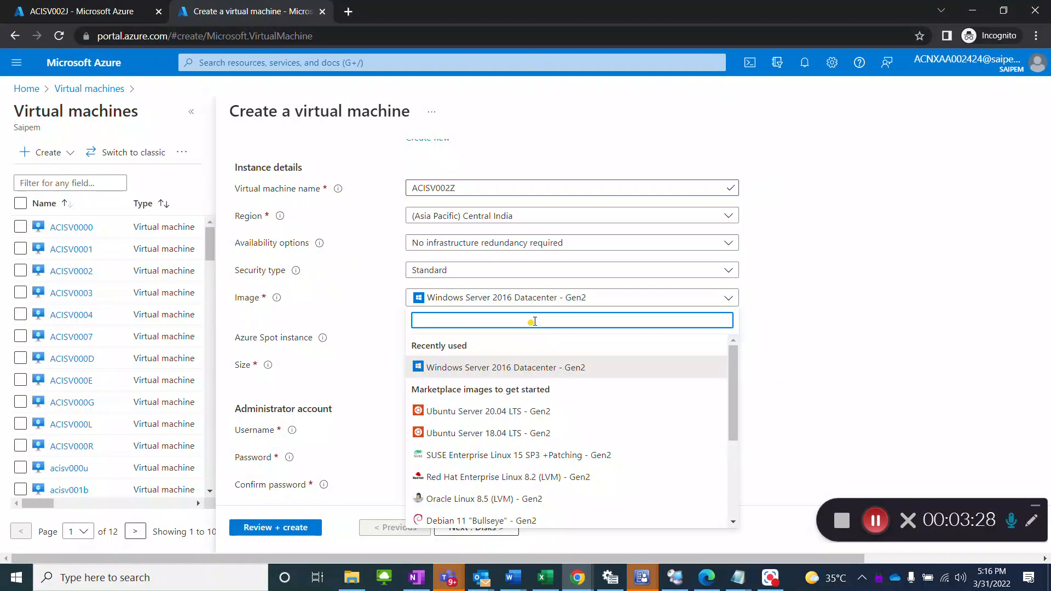
text(2016)
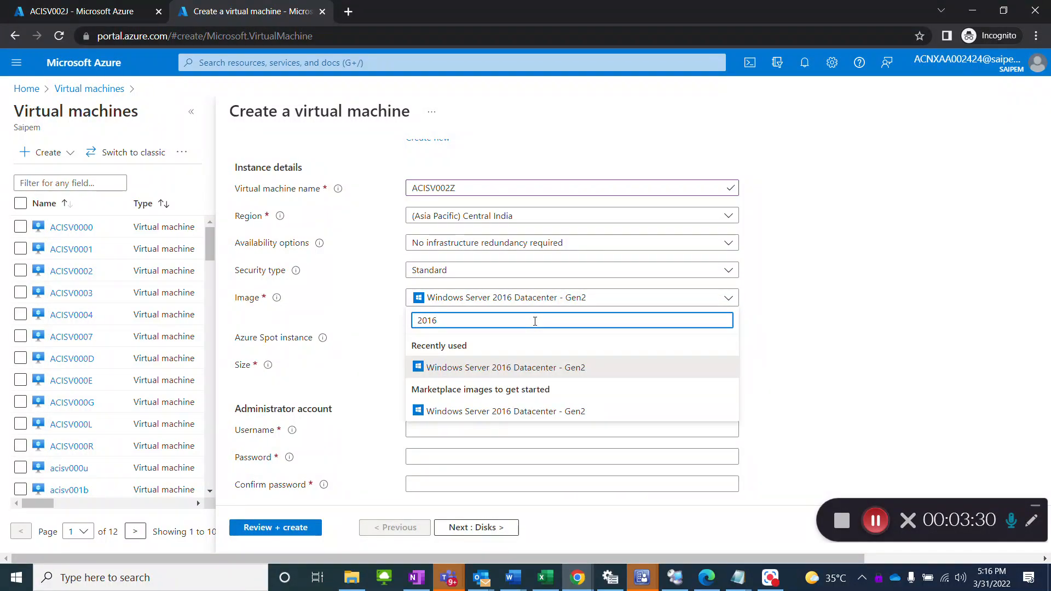
click(551, 372)
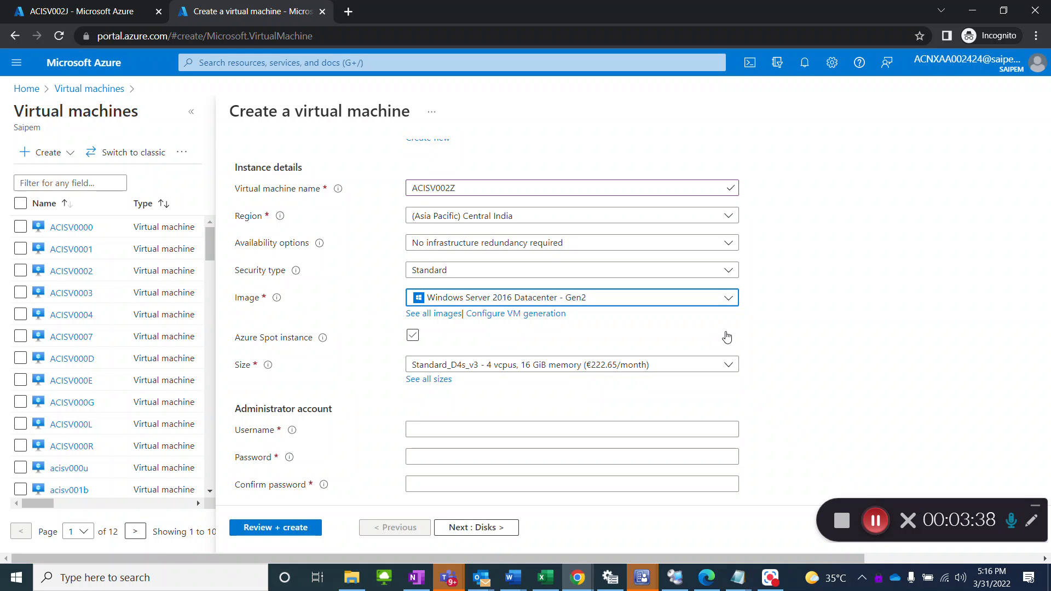
Step: Check the requested server size in change request CHG0764719 and set the virtual machine's size to B4ms from the full size list
scroll(727, 335, down, 1)
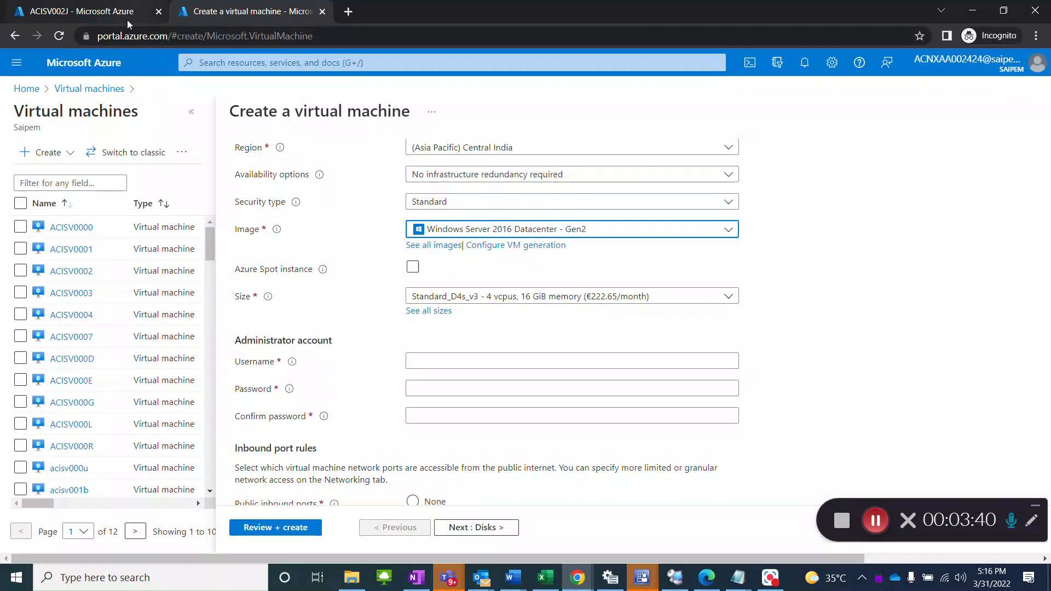
key(alt+Tab)
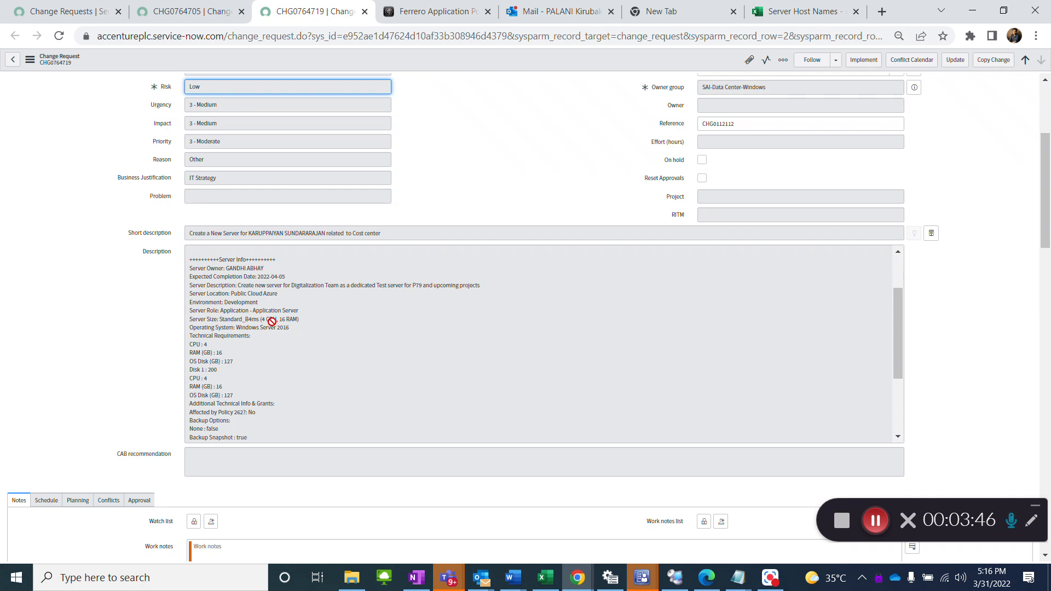
key(alt+Tab)
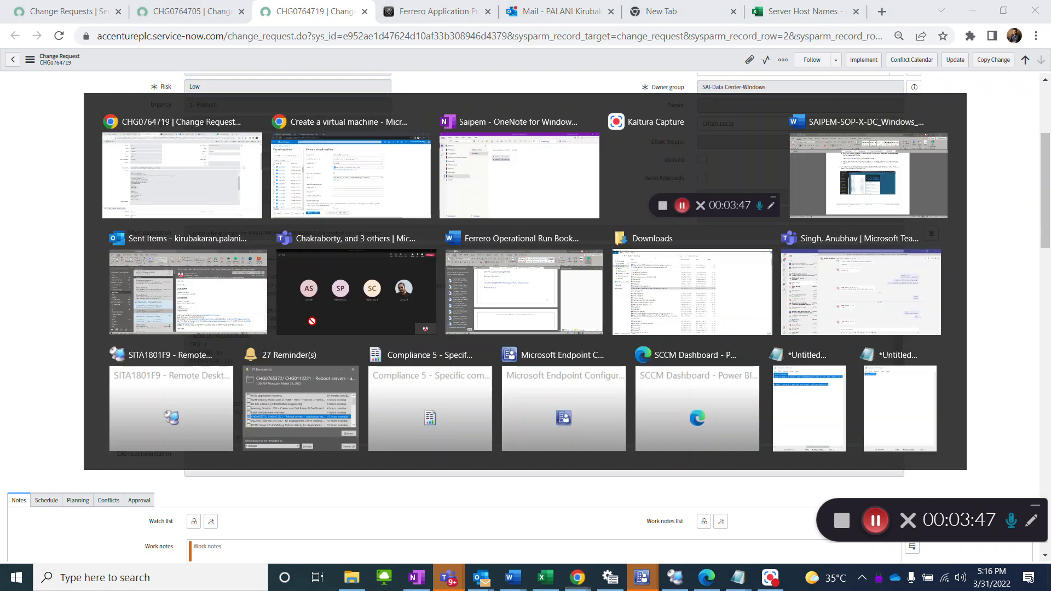
click(504, 298)
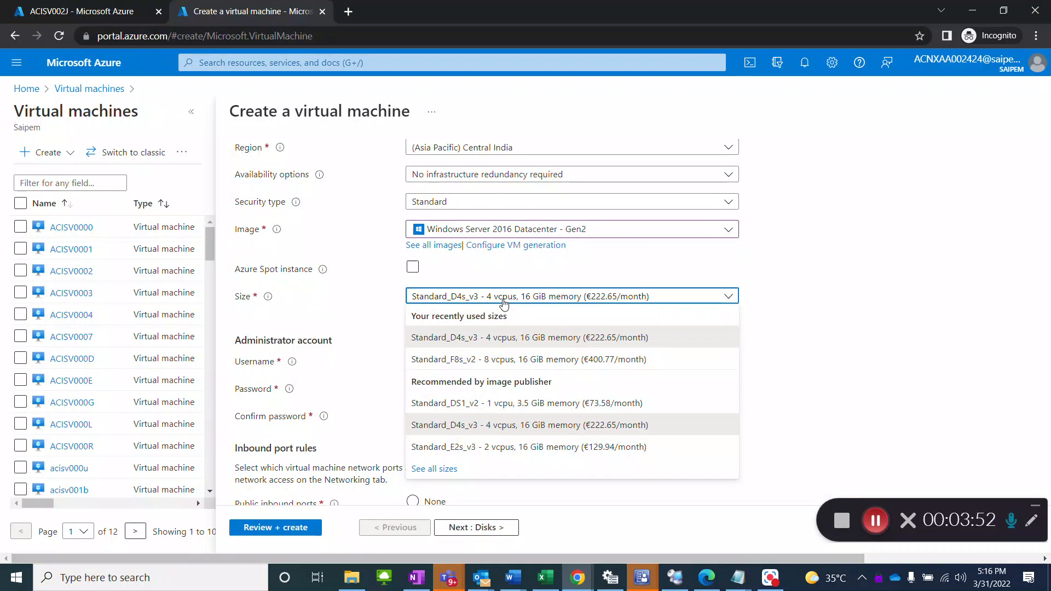
click(447, 469)
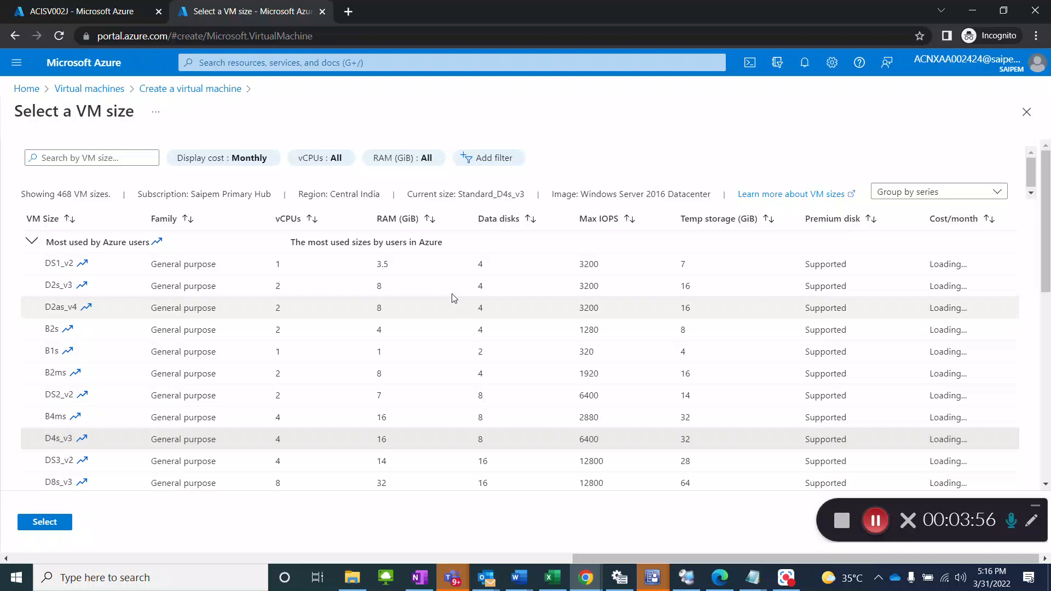
click(81, 423)
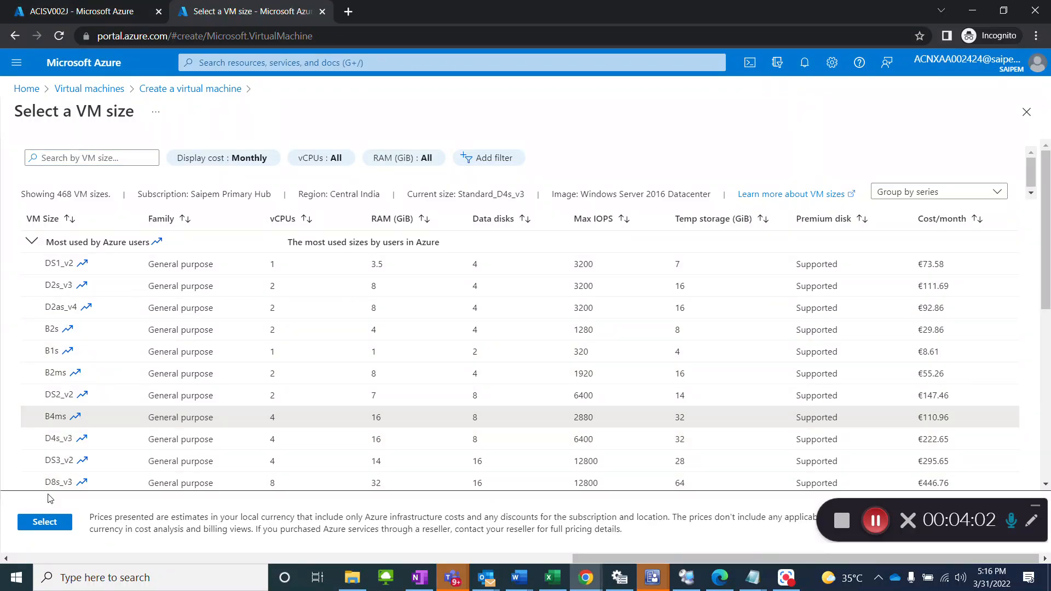
click(58, 525)
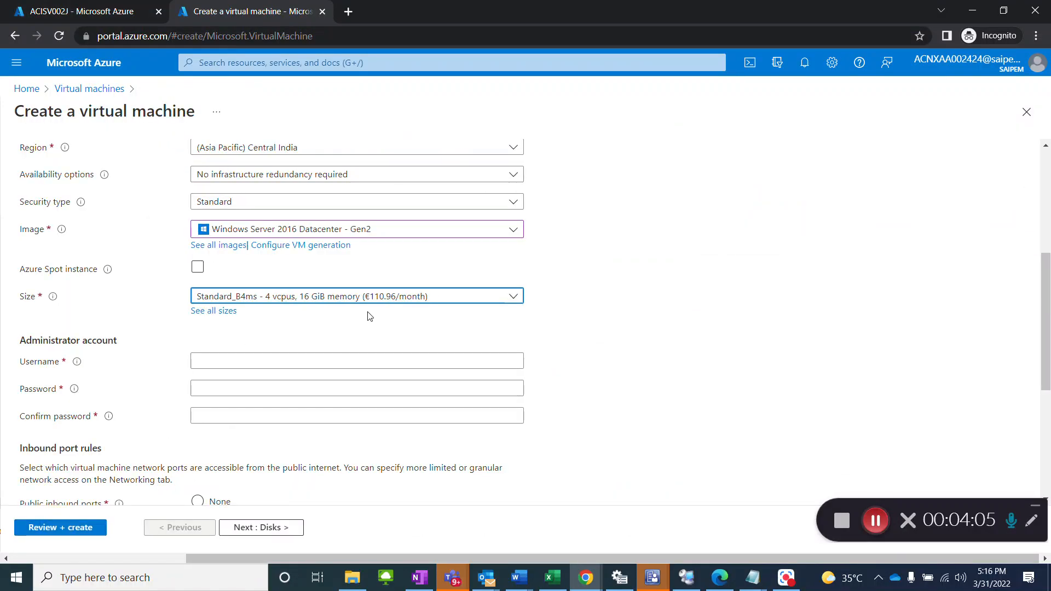
Step: Compare the selected size and image with the server size and operating system requested in CHG0764719, and return to the Azure portal
key(alt+Tab)
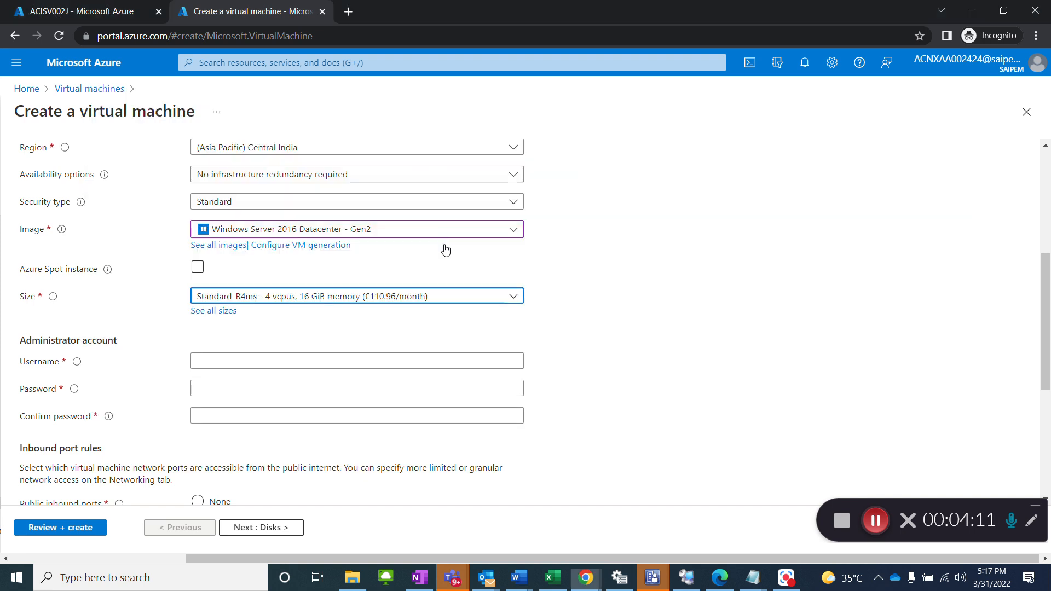
key(alt+Tab)
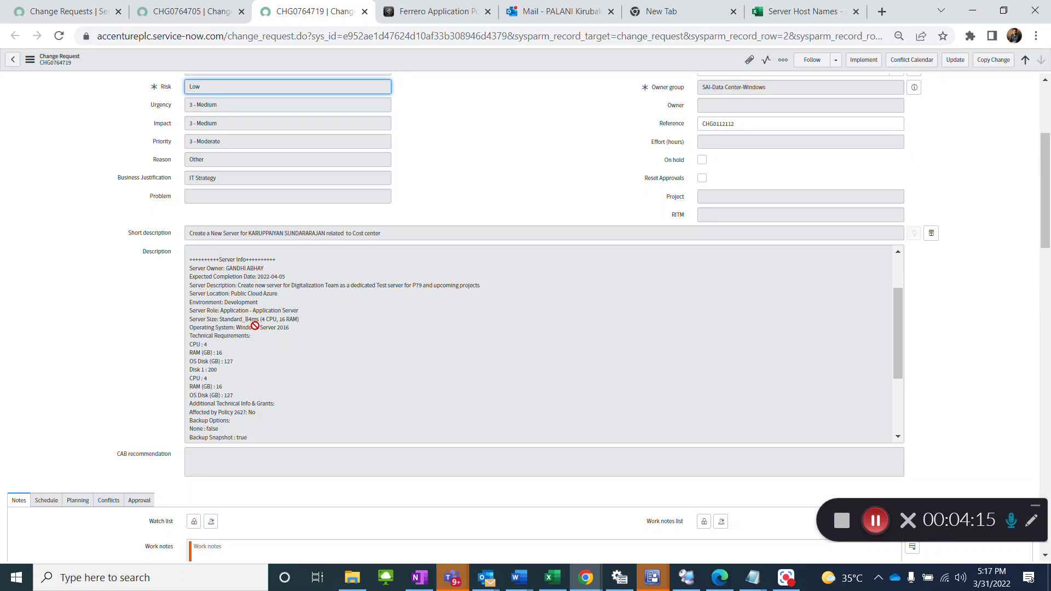
key(alt+Tab)
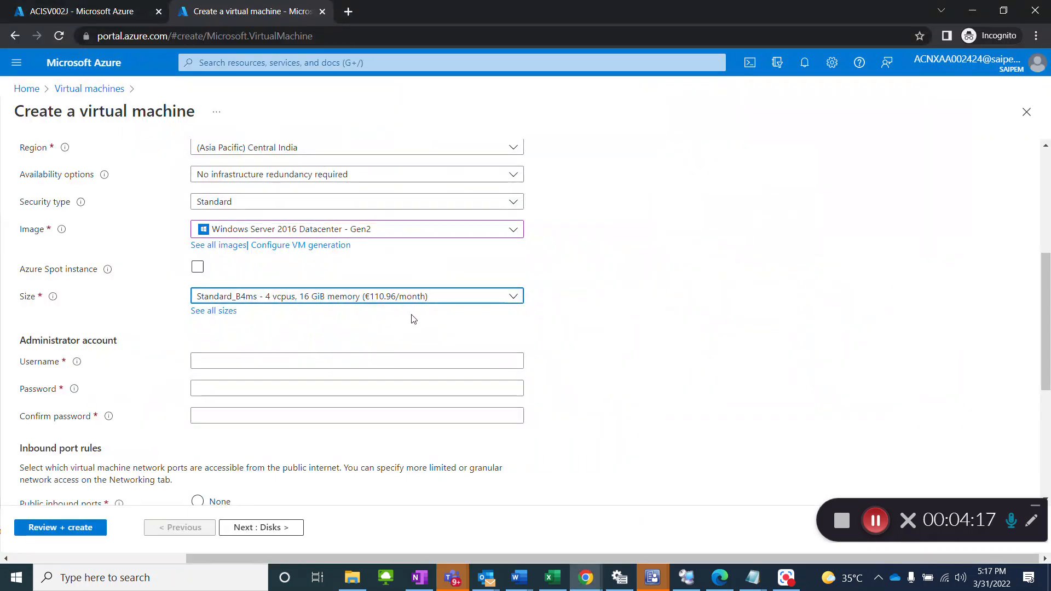
key(alt+Tab)
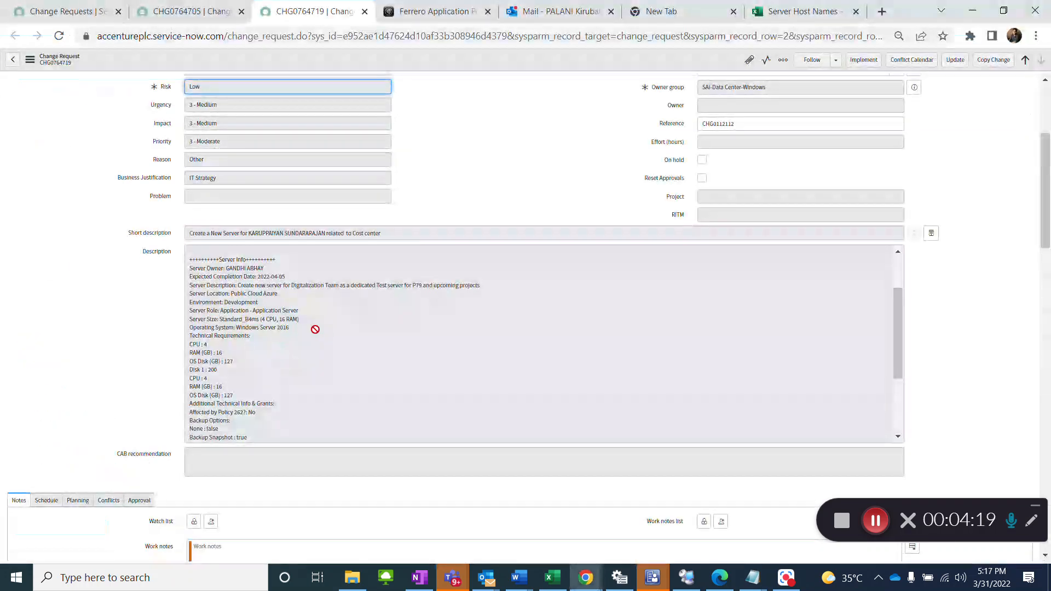
key(alt+Tab)
Step: Set the administrator account's username to acnadmin, and enter and confirm the account password
click(262, 359)
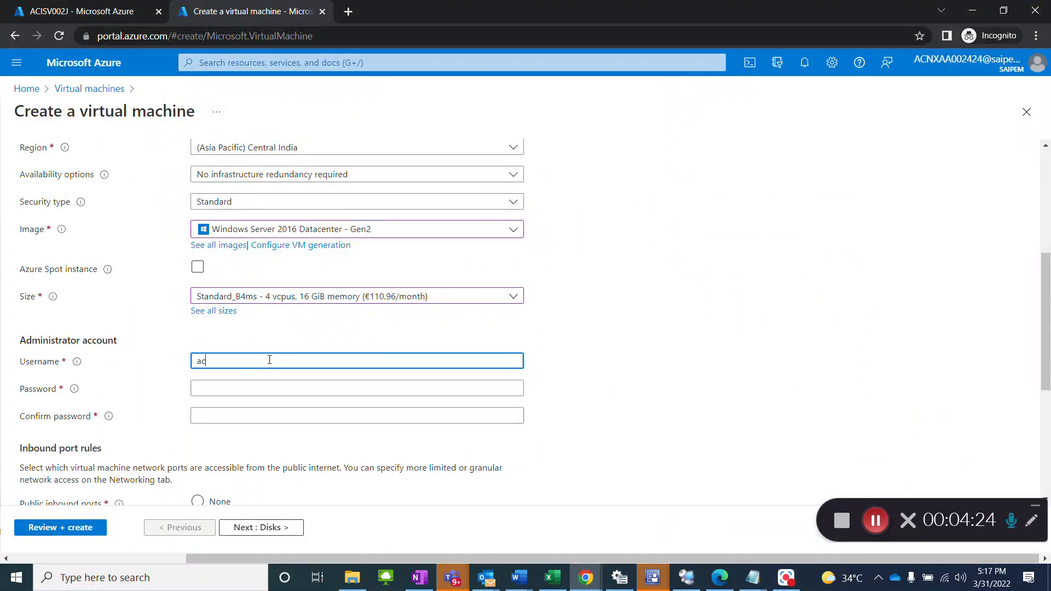
text(acnadmin)
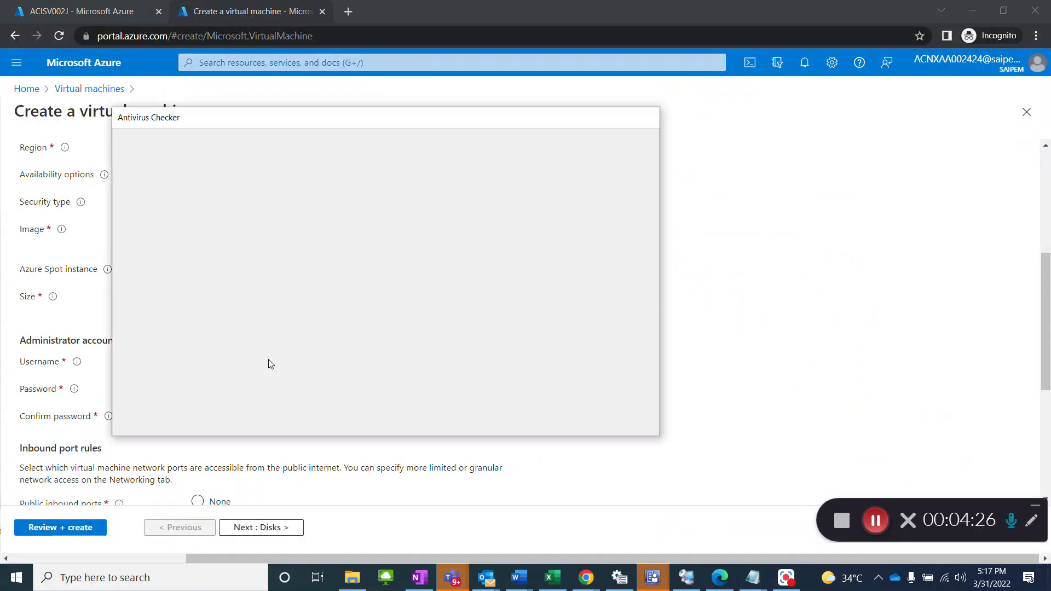
key(alt+Tab)
key(Tab)
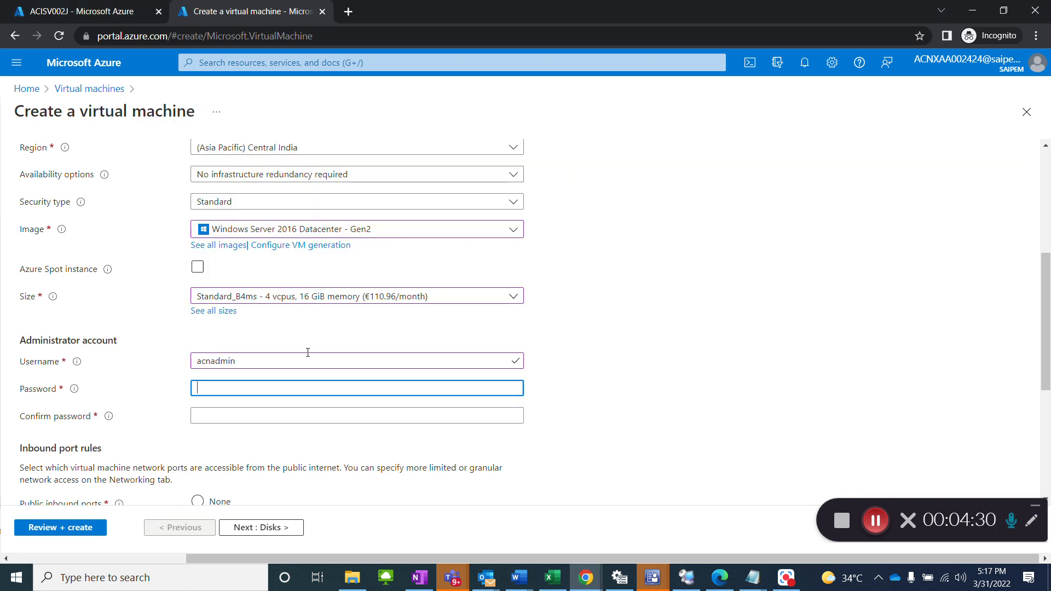
text(••••••)
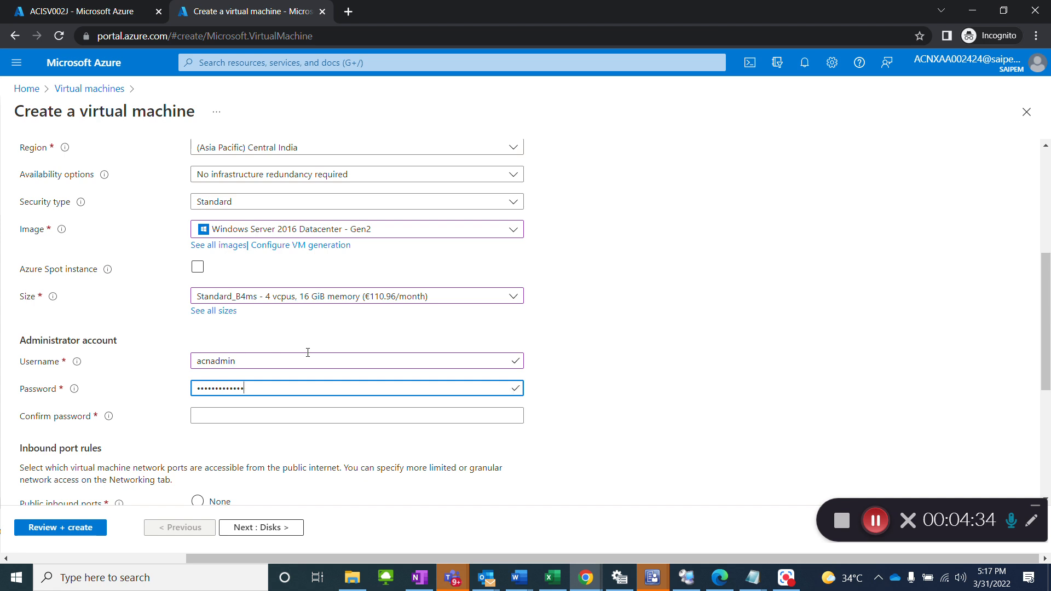
key(Tab)
text(••••••••••••)
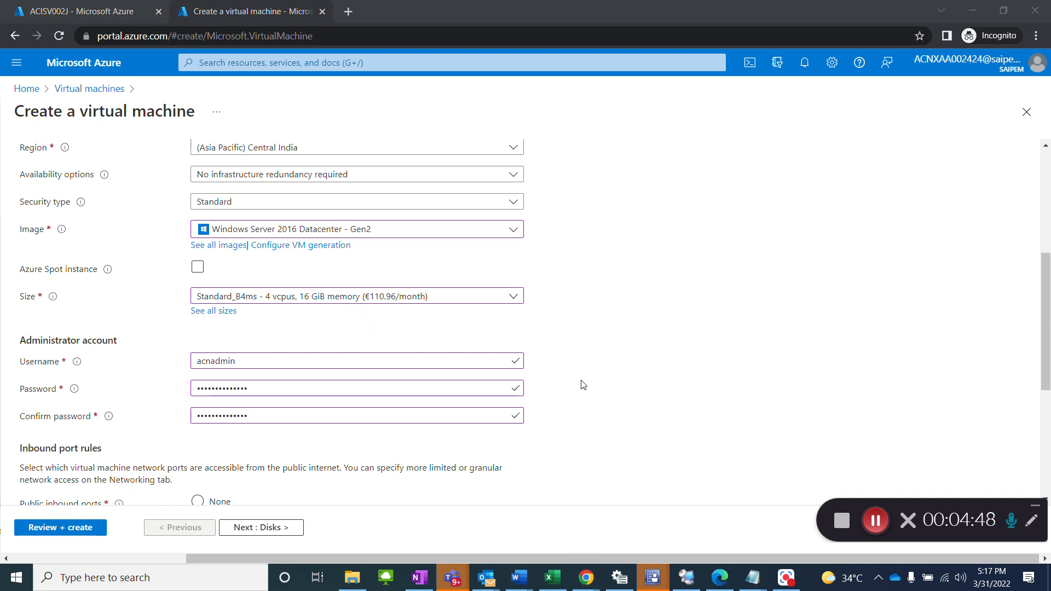
Step: Set the public inbound ports of the virtual machine to None
scroll(584, 384, down, 5)
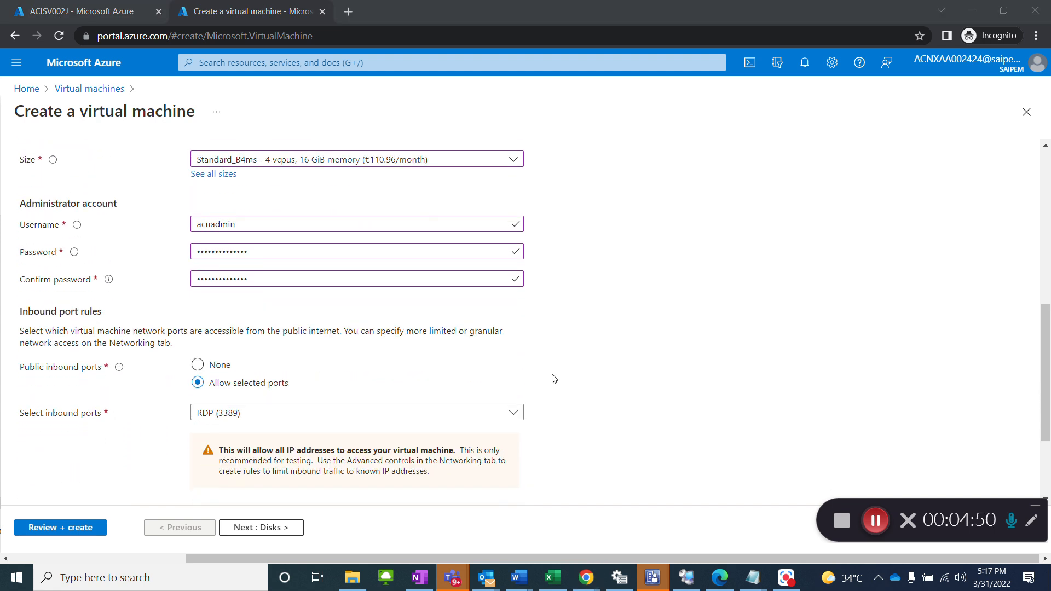
scroll(557, 372, down, 1)
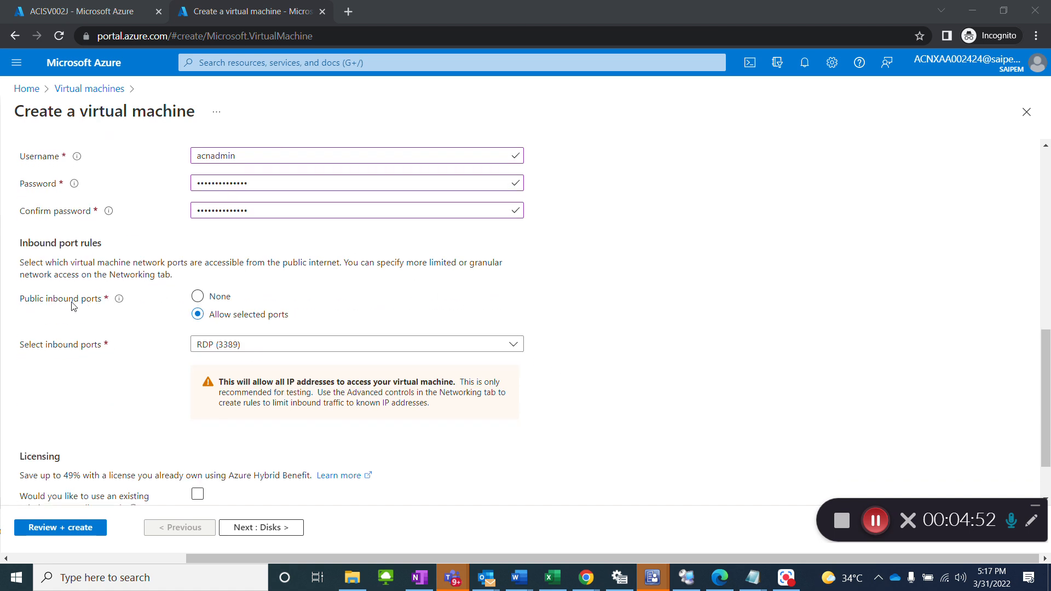
click(198, 297)
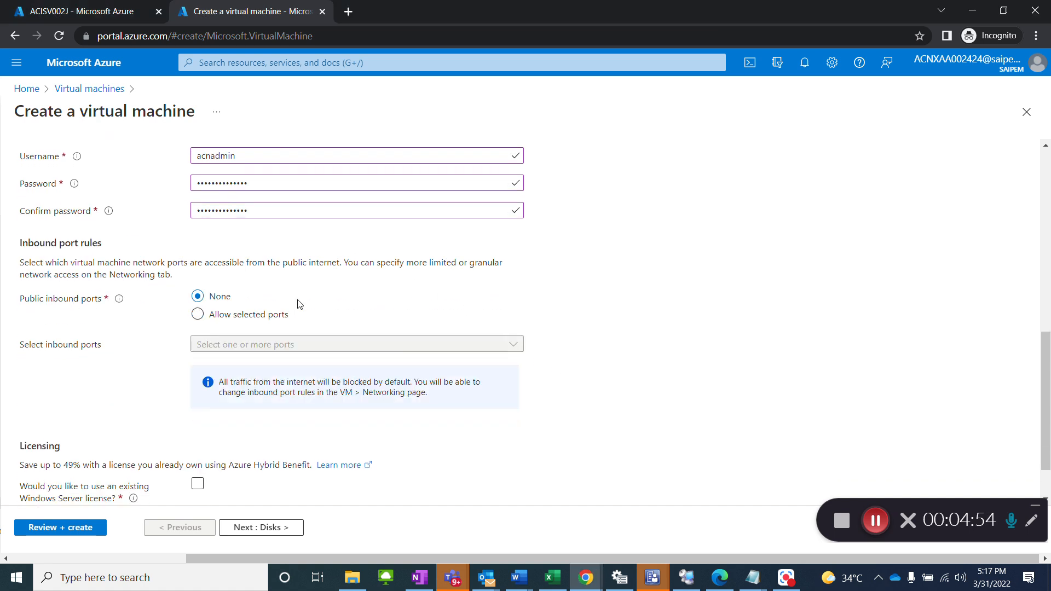
Step: Enable use of an existing Windows Server license and confirm license eligibility for the Azure Hybrid Benefit
scroll(523, 314, down, 1)
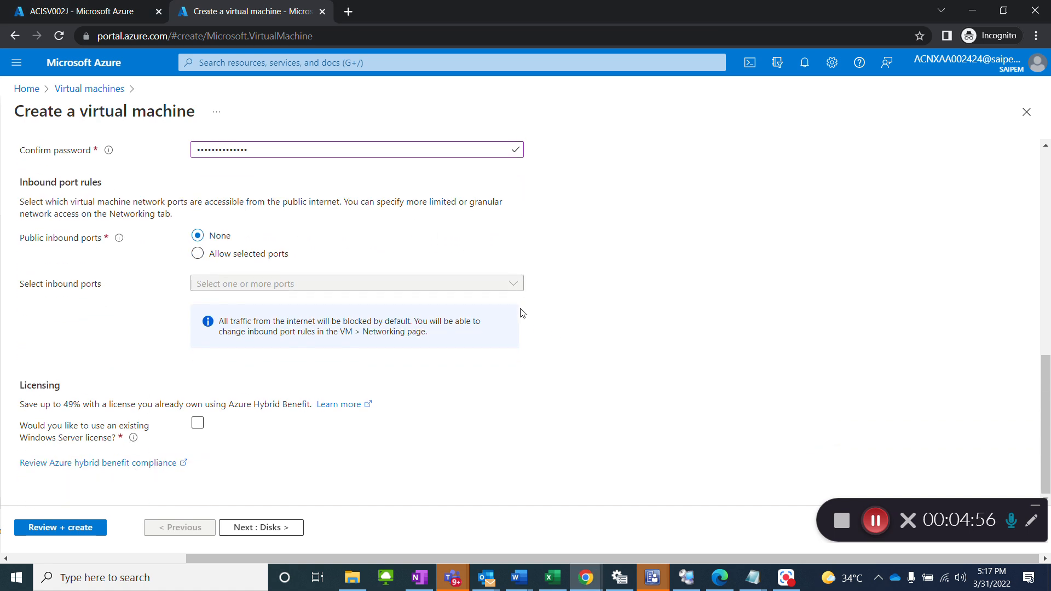
click(200, 427)
click(198, 429)
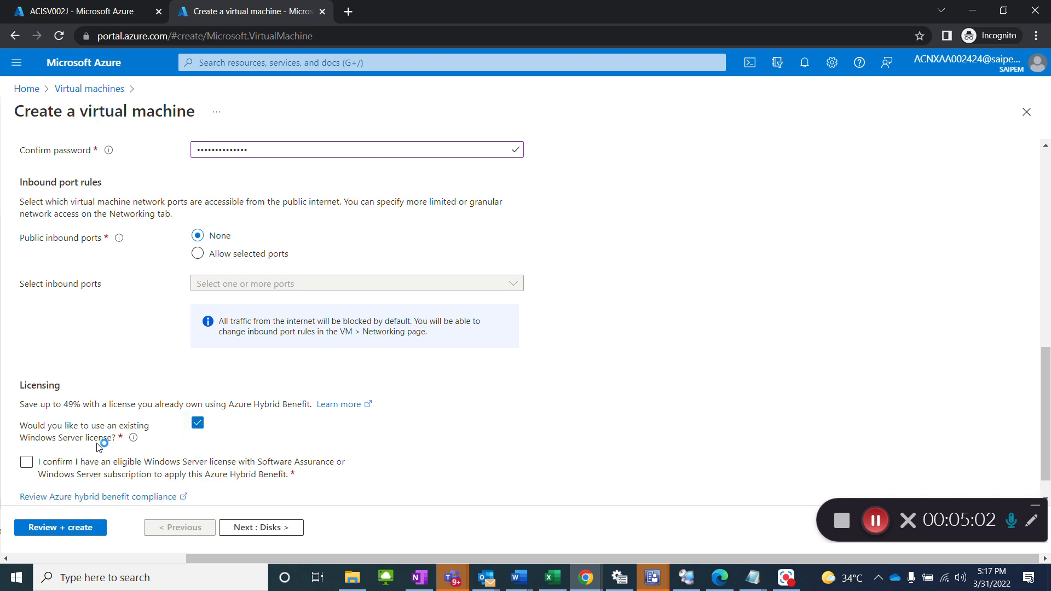
click(26, 464)
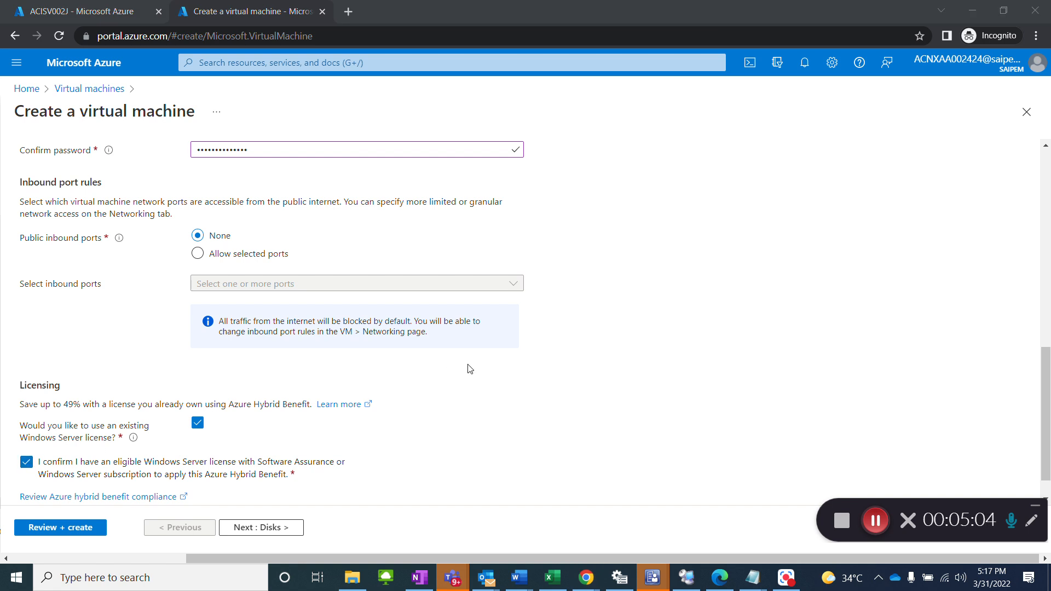
scroll(489, 400, down, 1)
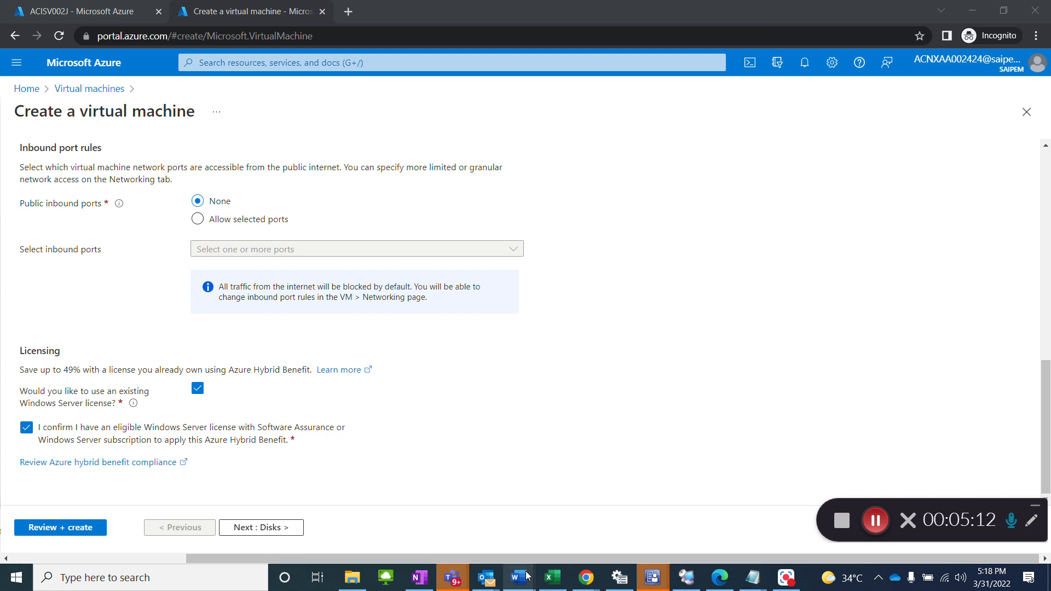
Step: Switch to the Azure VM deployment SOP in Word and review its instructions for the basic settings and the Disks section
mouse_move(520, 578)
click(636, 514)
scroll(586, 403, down, 15)
scroll(590, 412, down, 7)
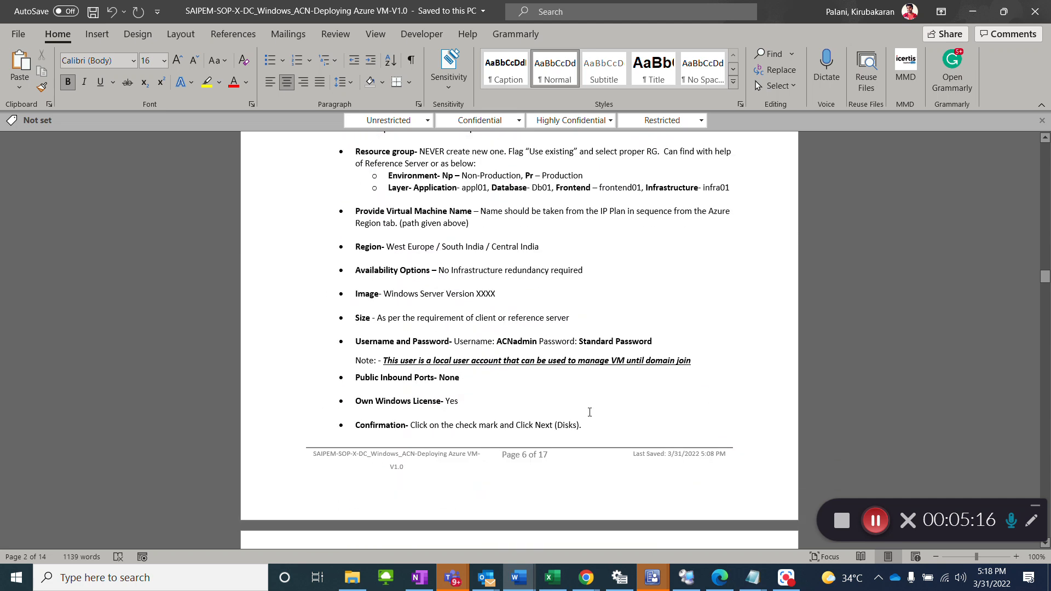
scroll(520, 348, down, 5)
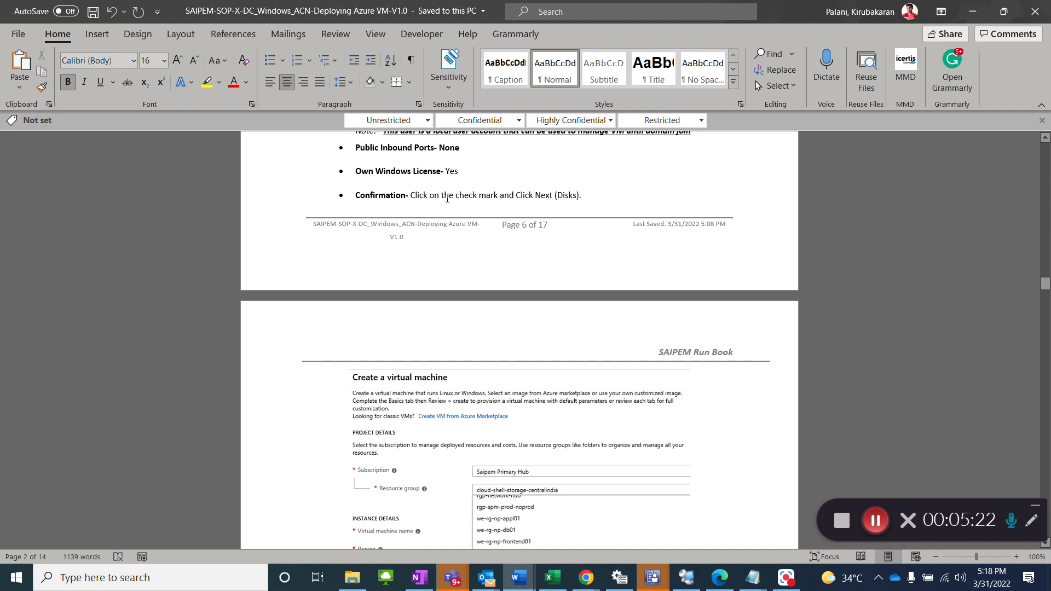
scroll(571, 195, up, 1)
scroll(559, 366, down, 13)
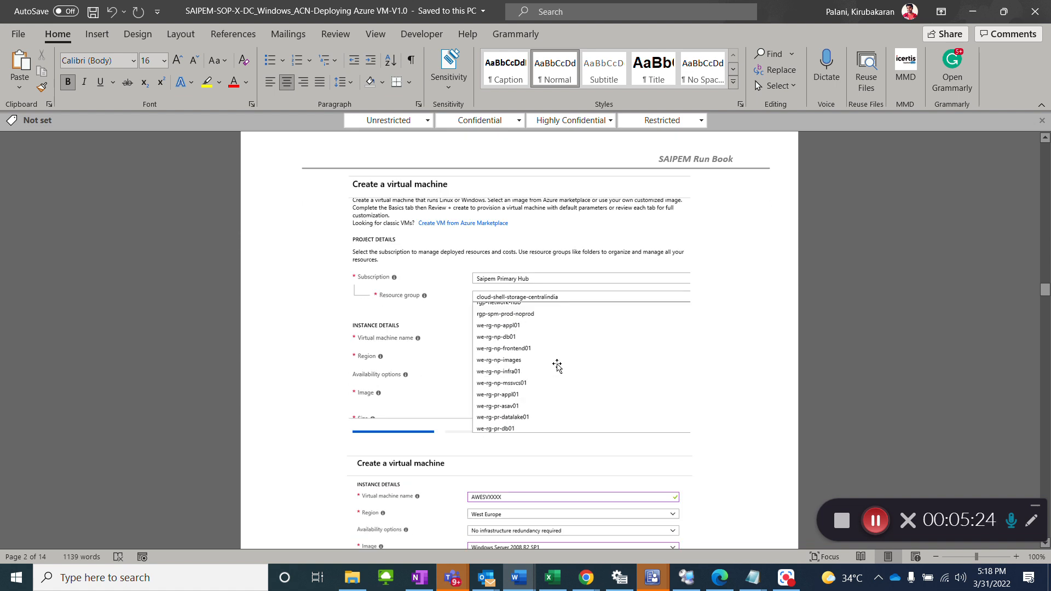
scroll(560, 366, down, 4)
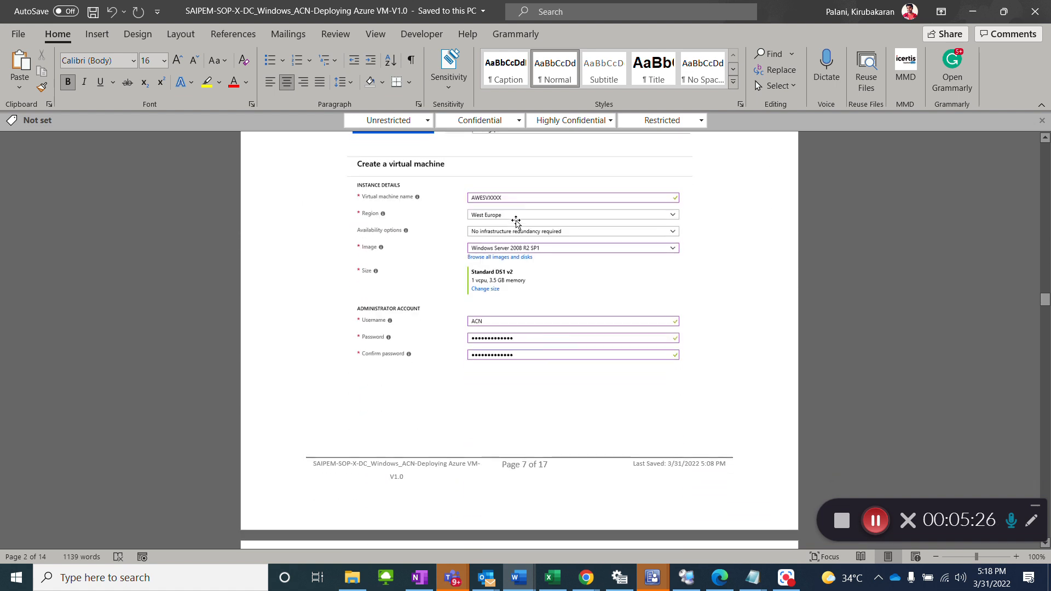
scroll(527, 332, down, 14)
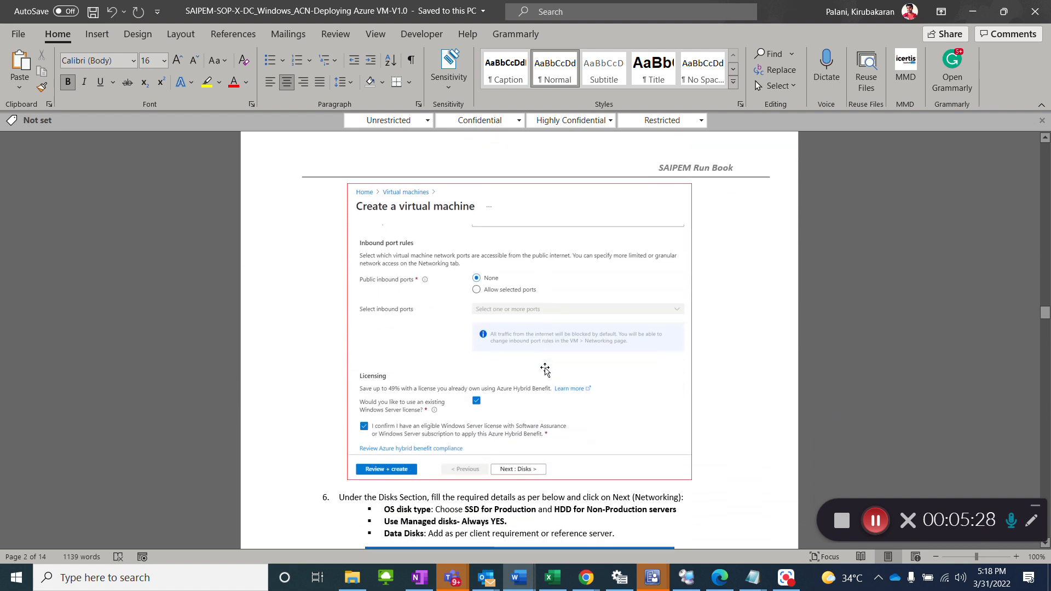
scroll(486, 428, down, 1)
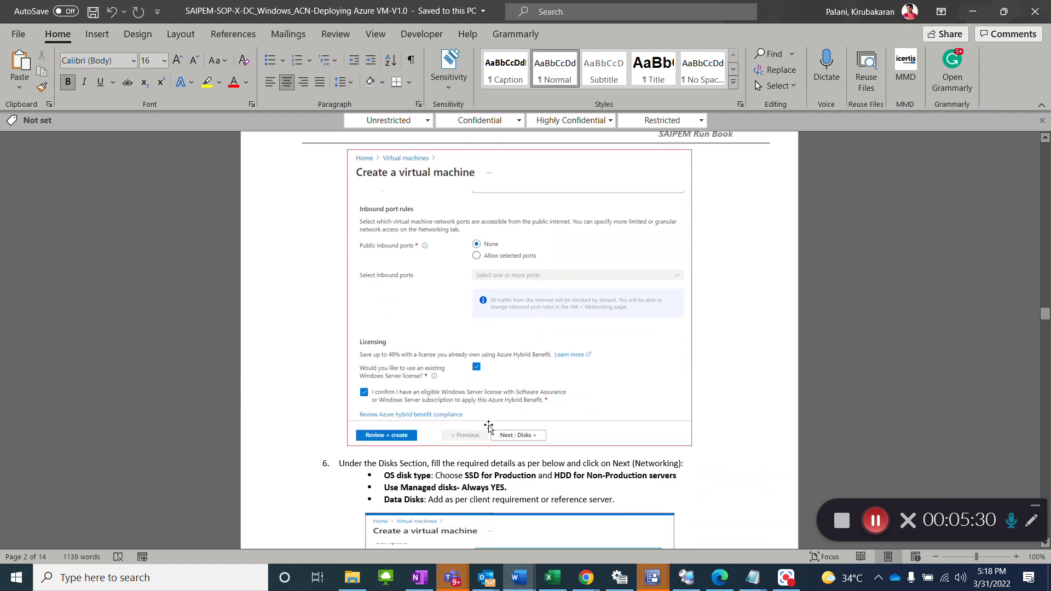
scroll(488, 426, down, 3)
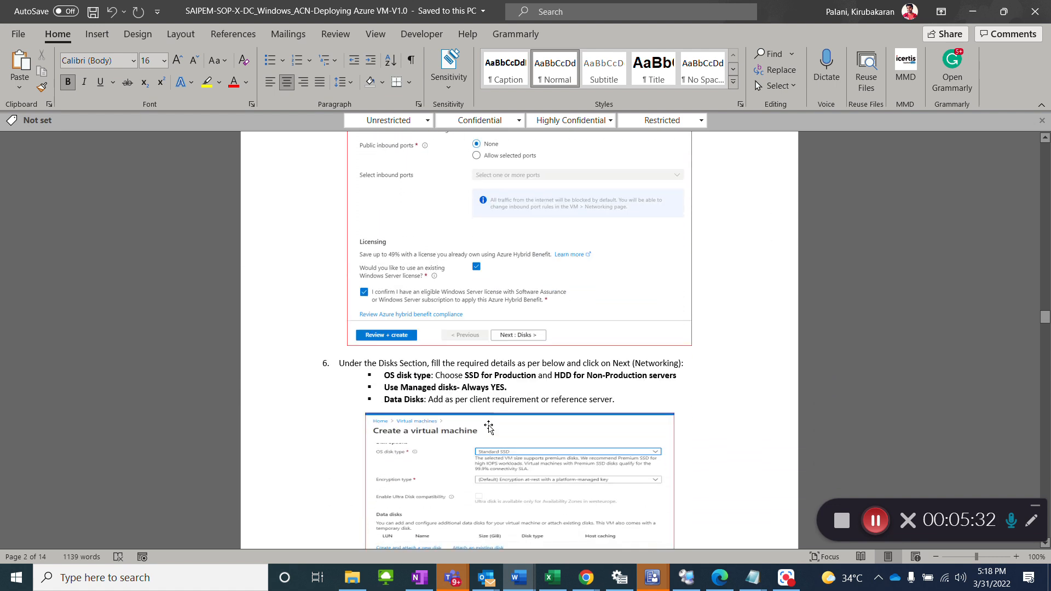
scroll(489, 426, down, 6)
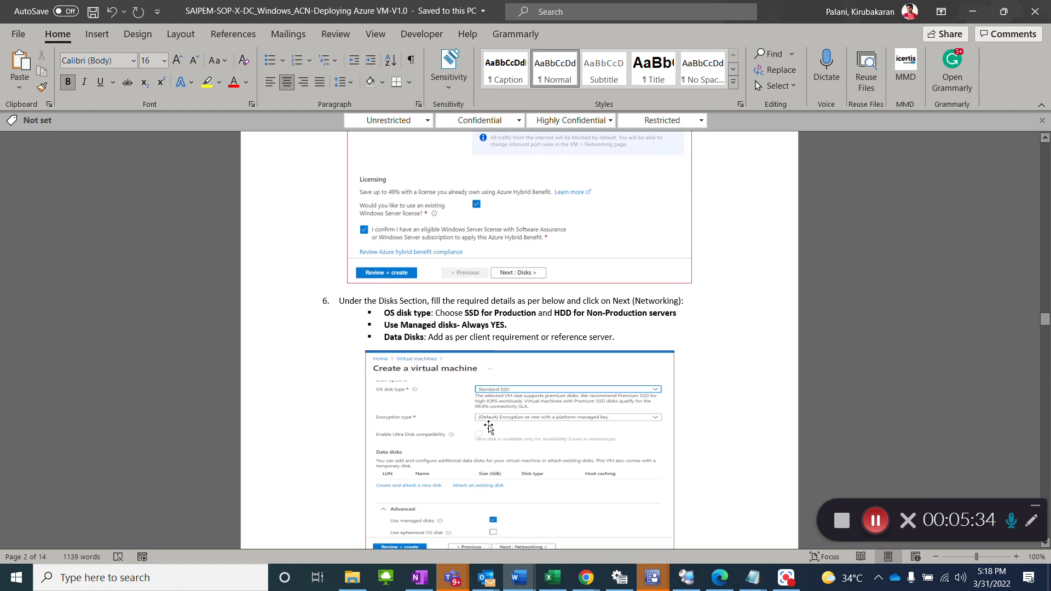
key(alt+Tab)
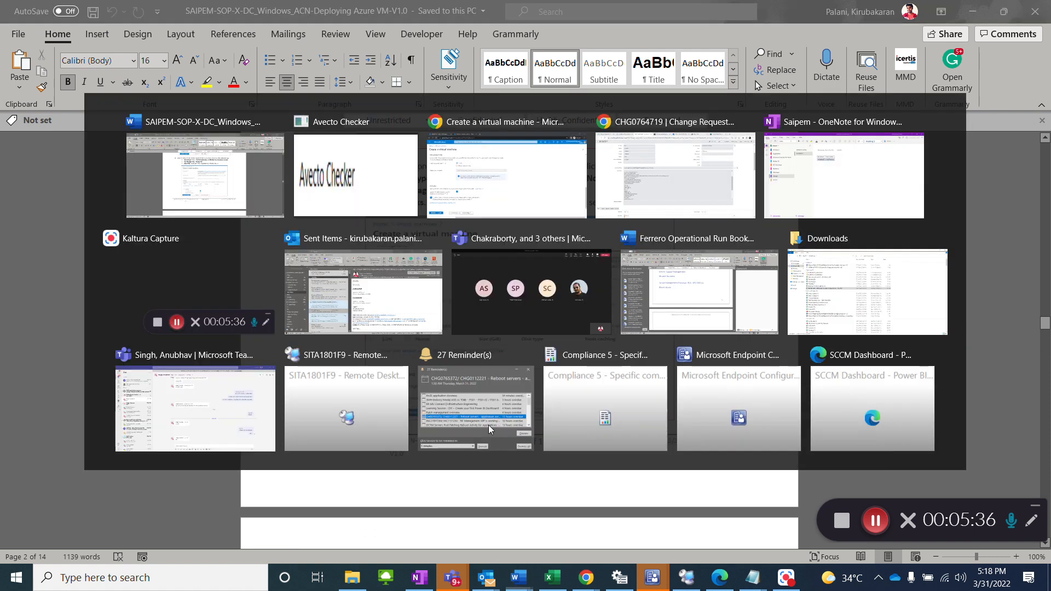
Step: Return to the Azure portal, proceed to the Disks settings and set the OS disk type to Standard HDD (locally-redundant storage)
key(alt+Tab)
key(Tab)
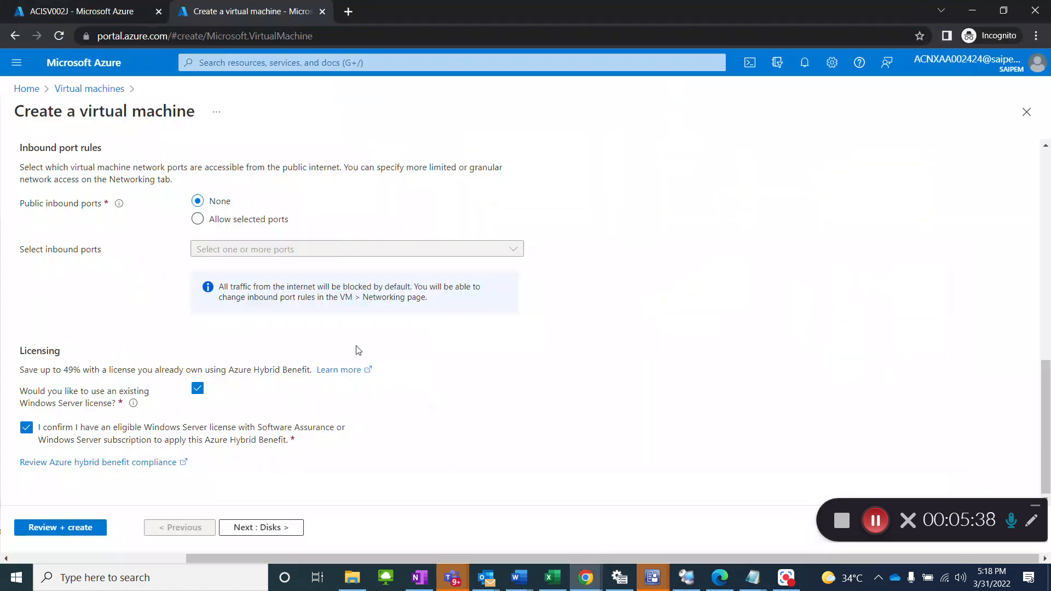
click(263, 527)
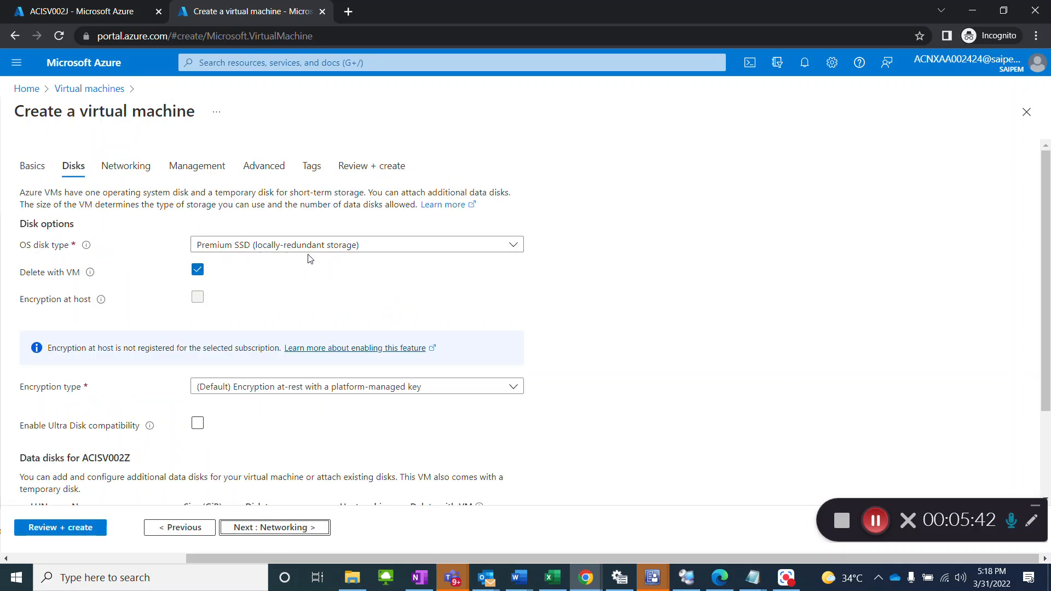
click(353, 246)
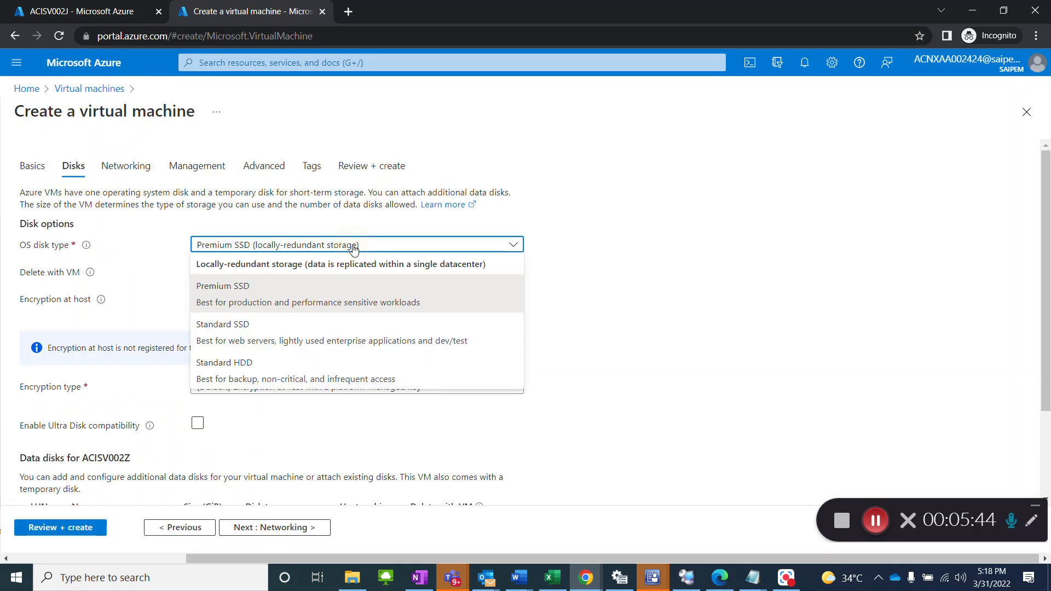
click(333, 374)
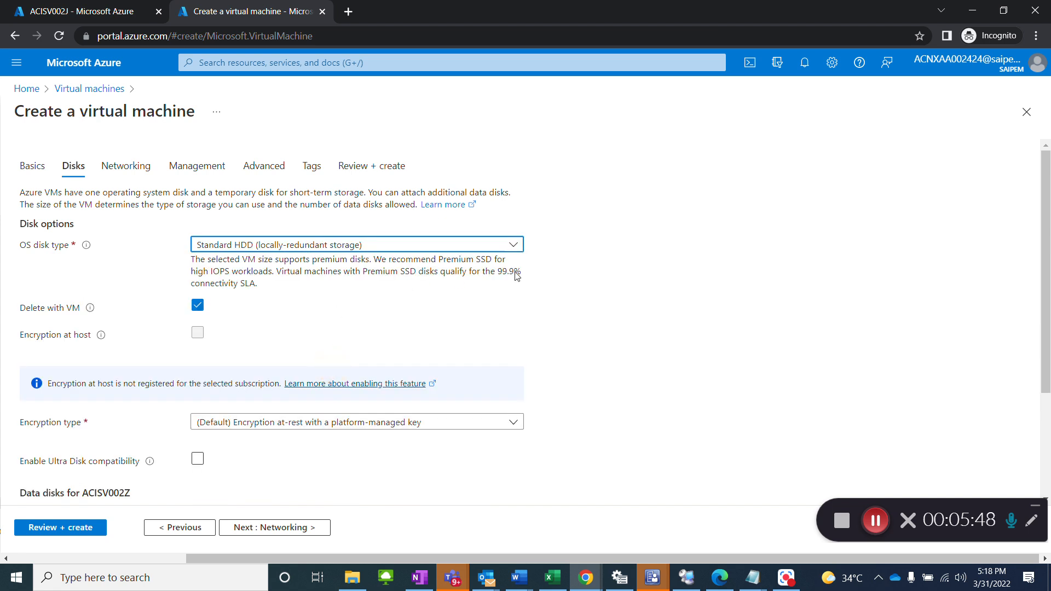
Step: Compare the Disks settings with the SOP in Word, examining the OS disk type rule, the encryption type options and the data disks section
key(alt+Tab)
key(Tab)
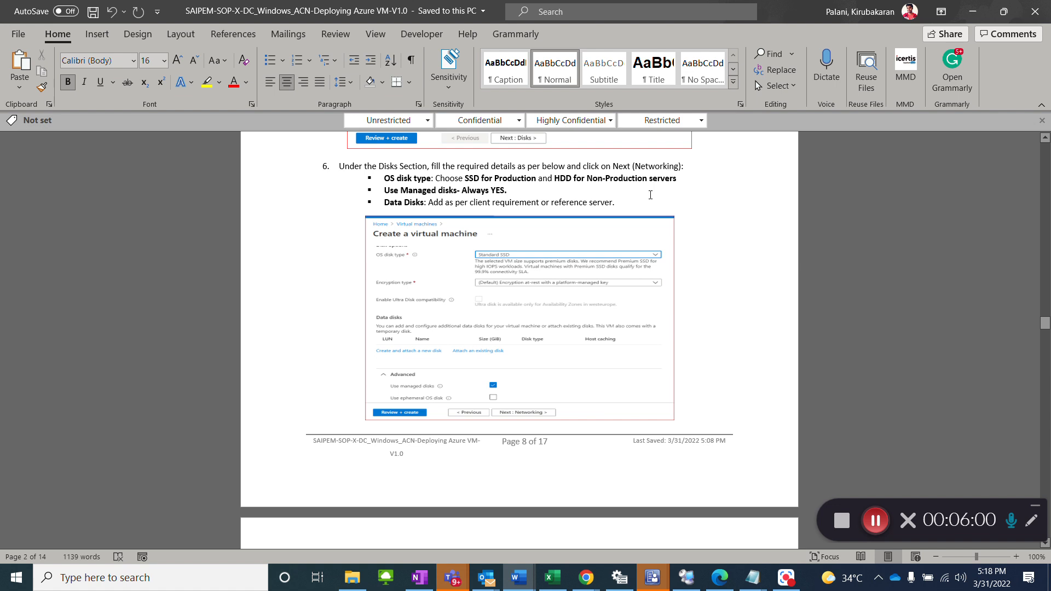
key(alt+Tab)
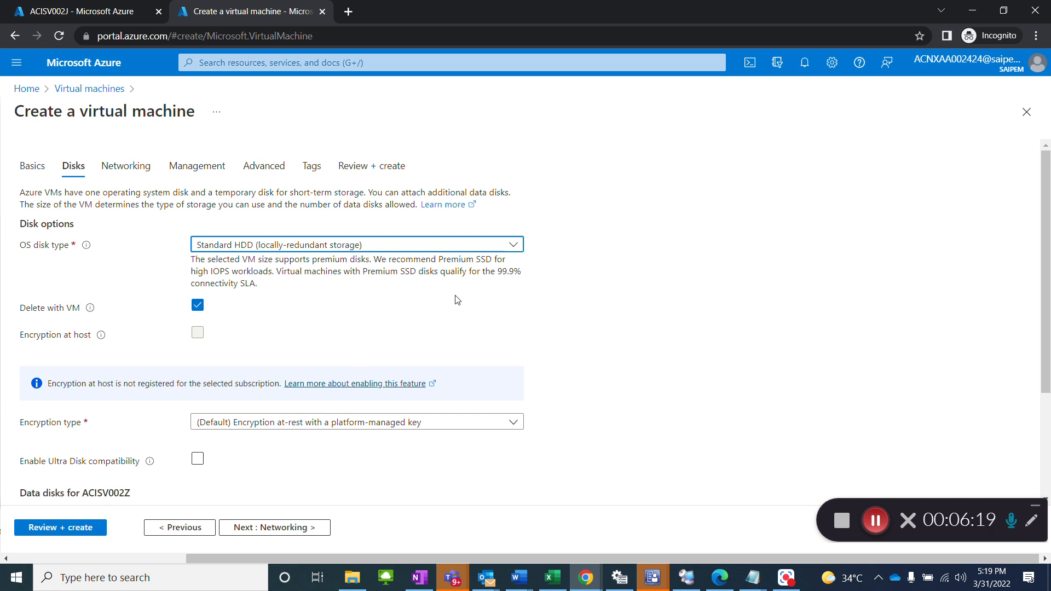
scroll(463, 301, down, 3)
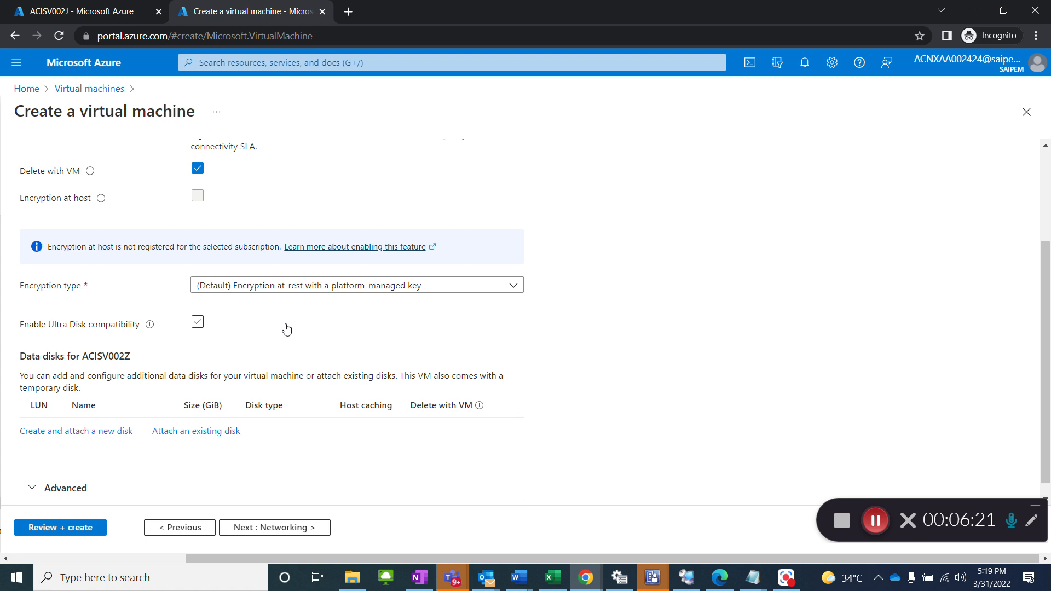
click(381, 292)
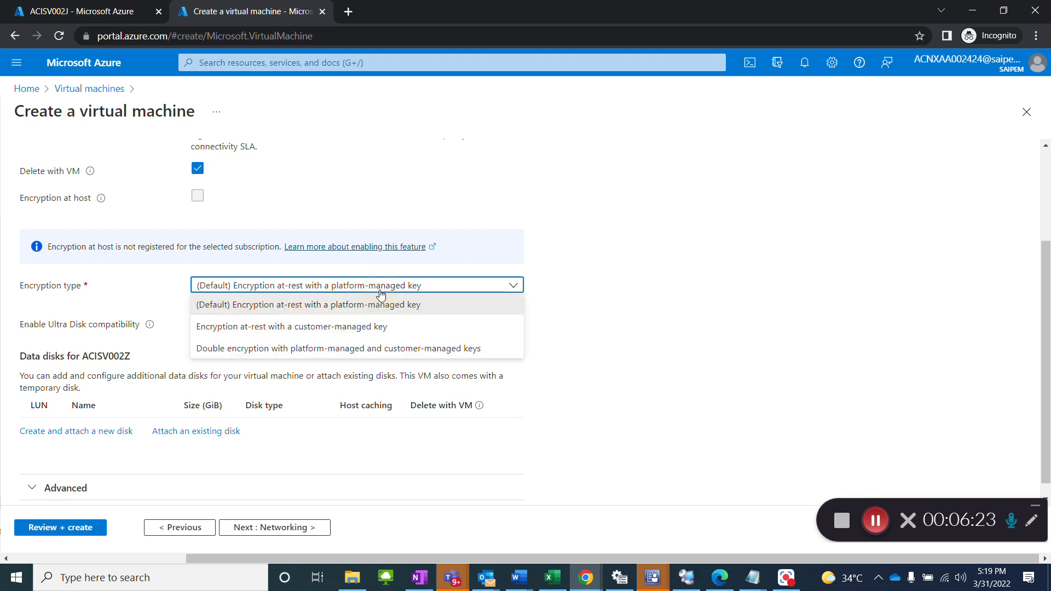
click(624, 274)
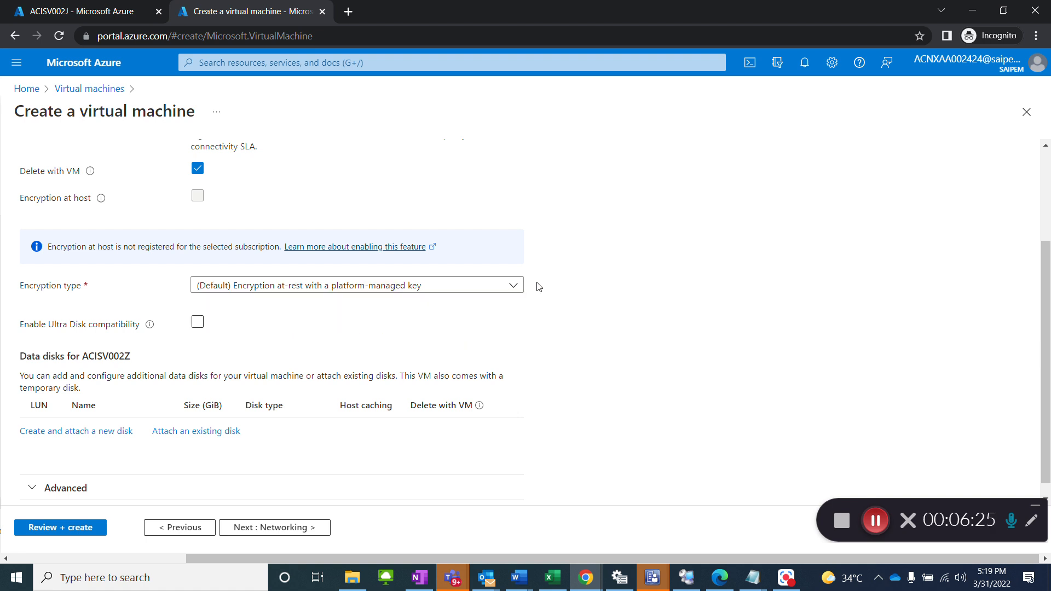
key(alt+Tab)
key(alt+Tab)
scroll(230, 349, down, 1)
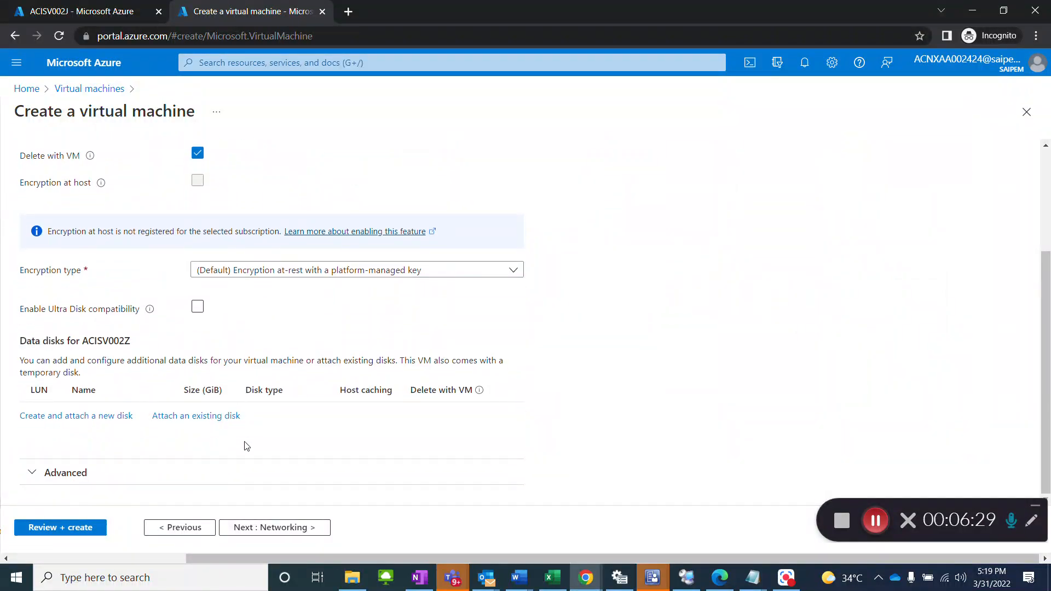
scroll(249, 448, up, 3)
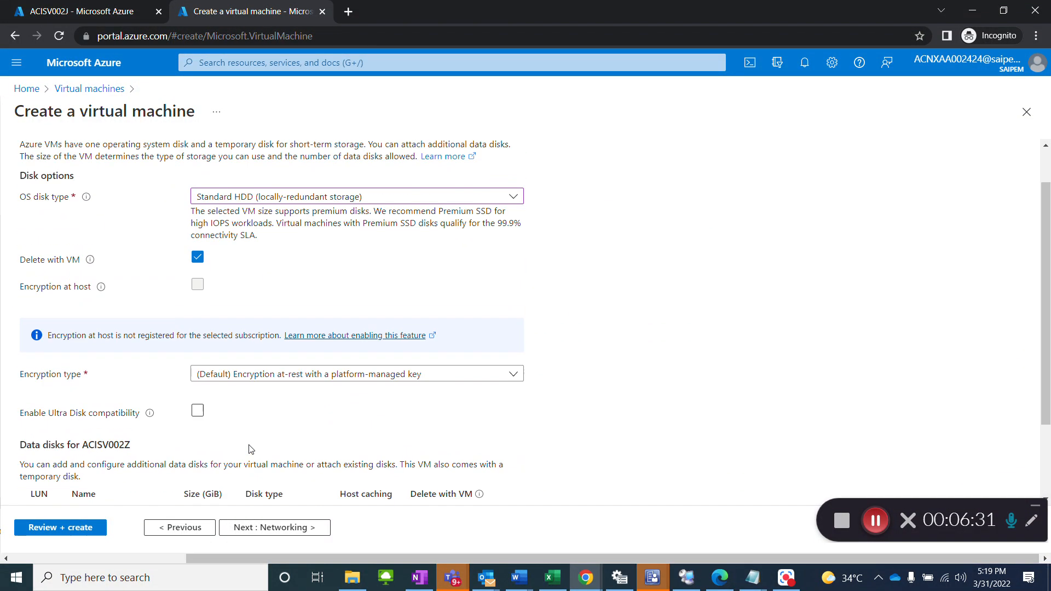
scroll(251, 449, down, 3)
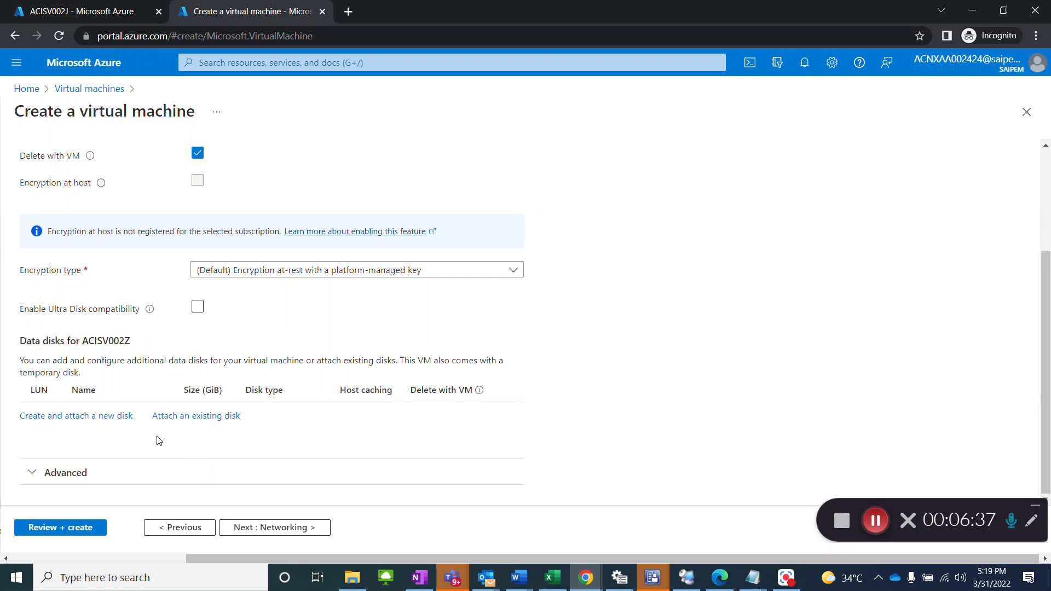
Step: Start creating a new data disk for ACISV002Z and check the required disk size in the change request
click(119, 416)
click(390, 374)
key(alt+Tab)
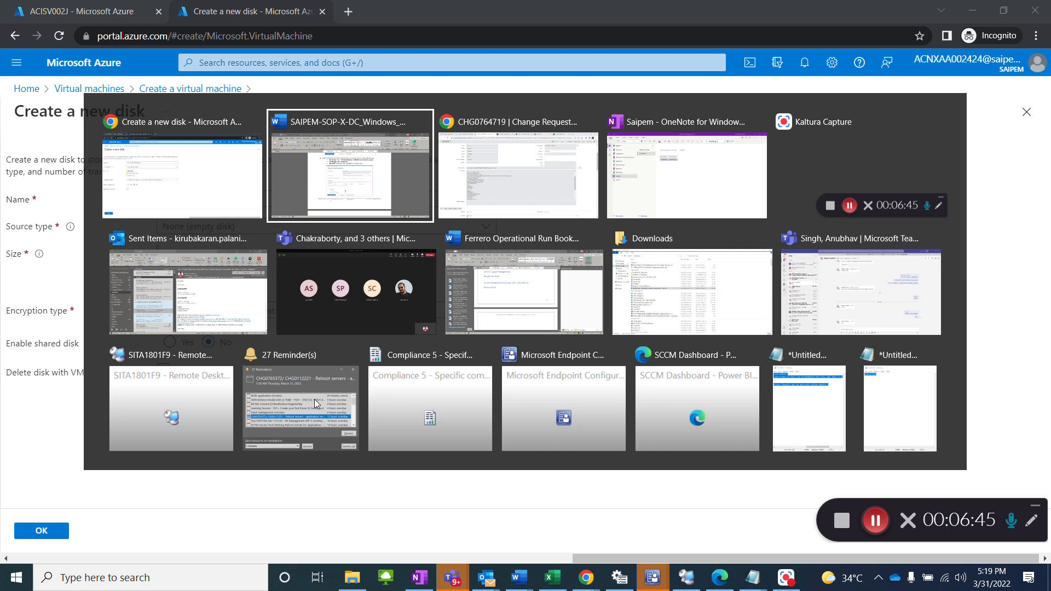
key(Tab)
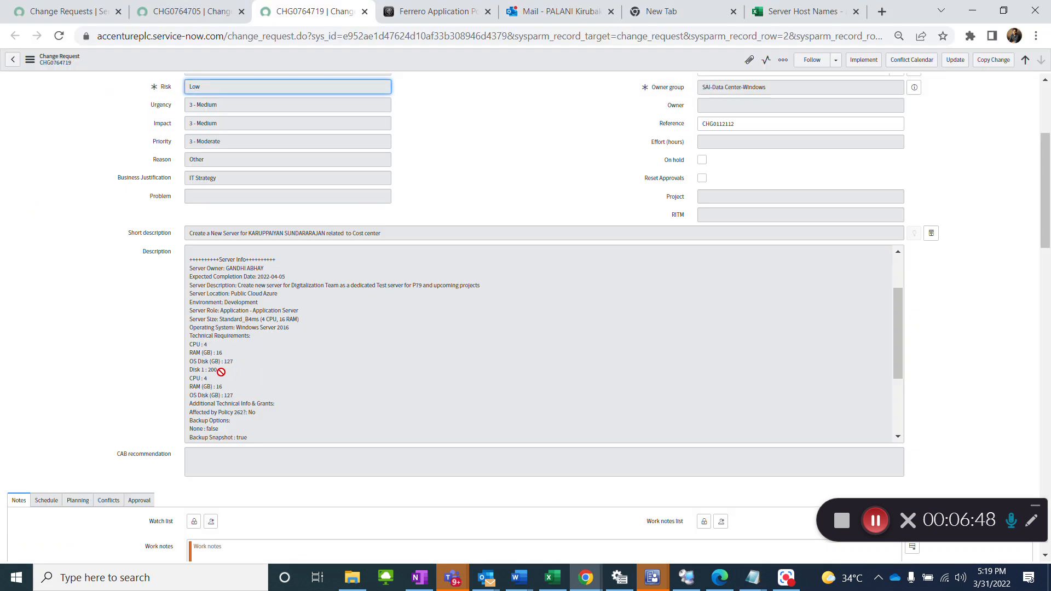
key(alt+Tab)
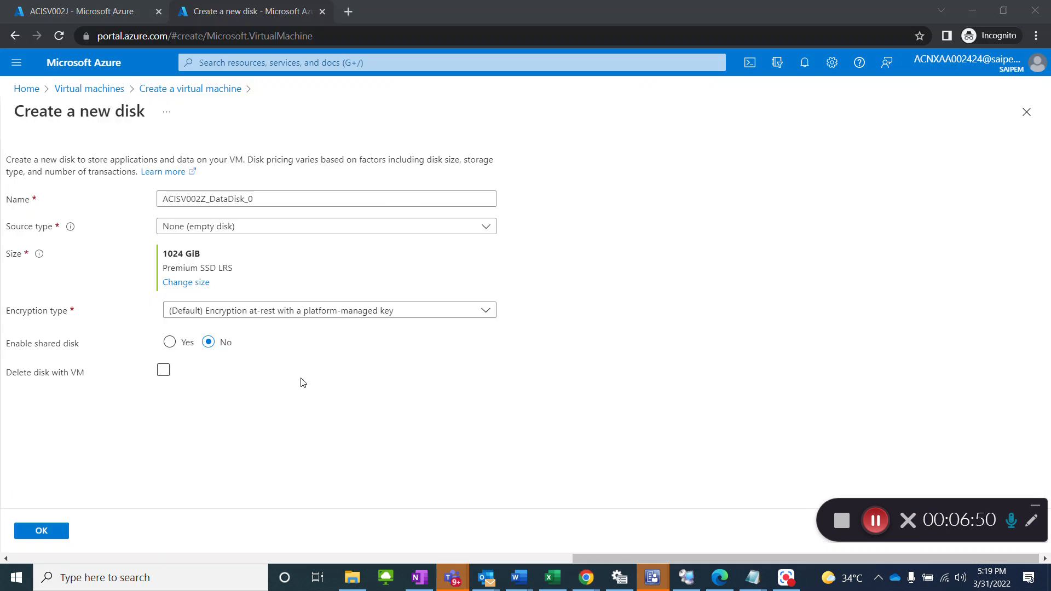
Step: Keep the new disk's source type as None (empty disk) and choose the 256 GiB disk size
click(240, 237)
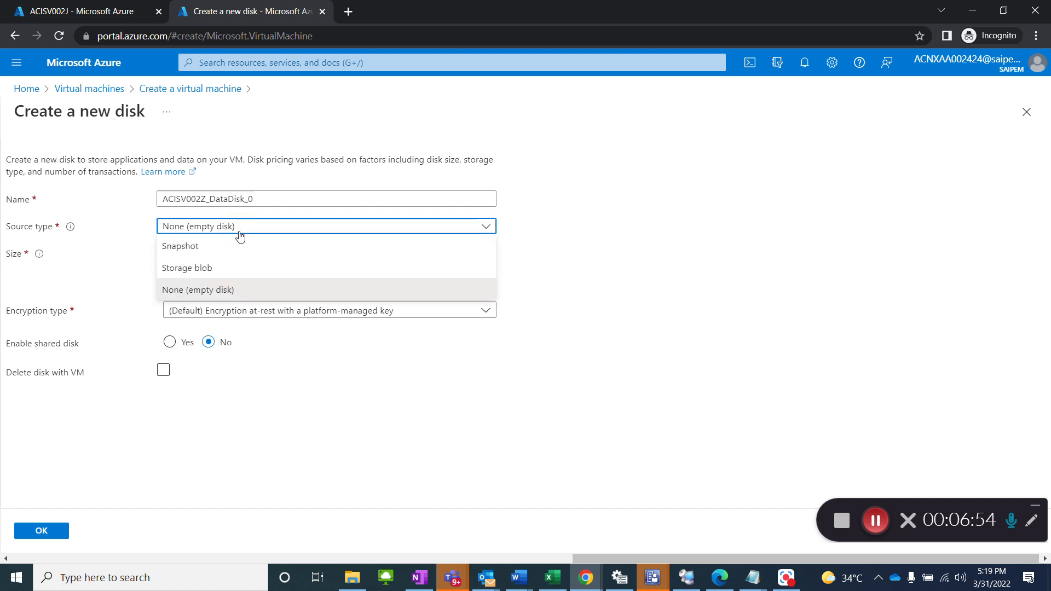
click(240, 235)
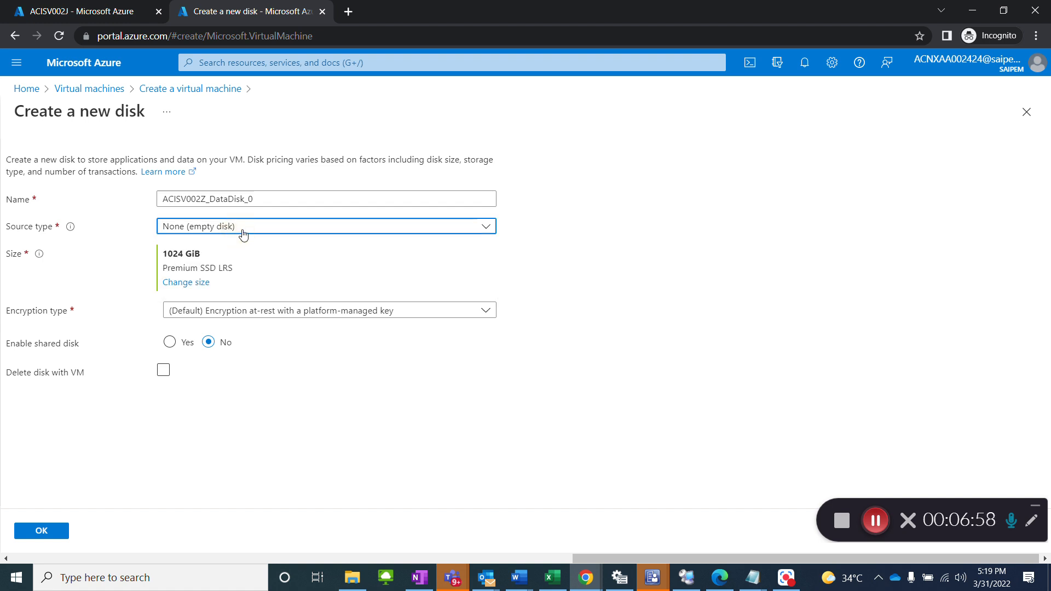
click(243, 236)
click(243, 235)
click(244, 284)
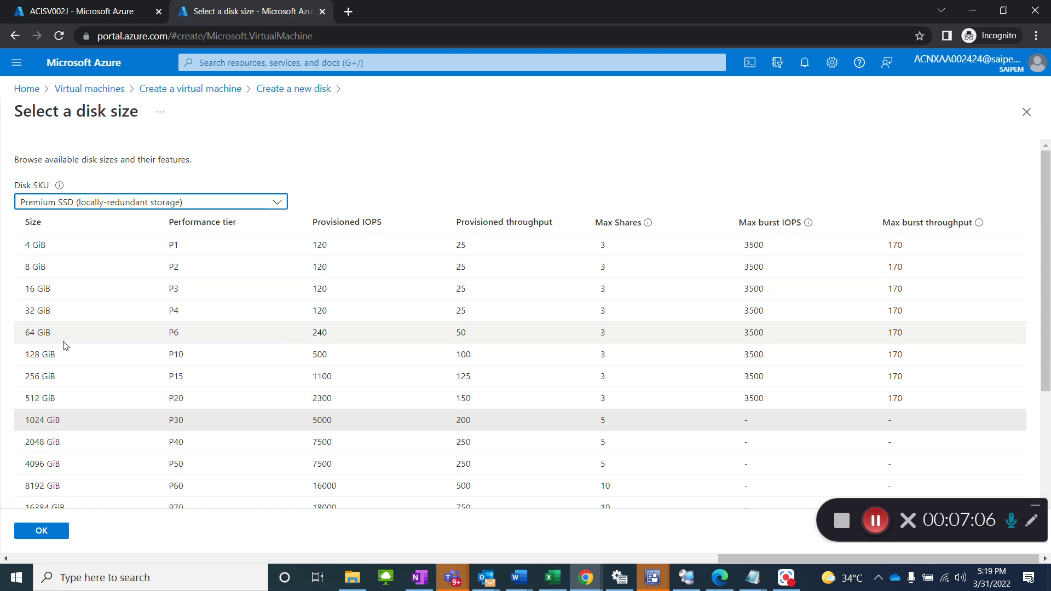
click(62, 383)
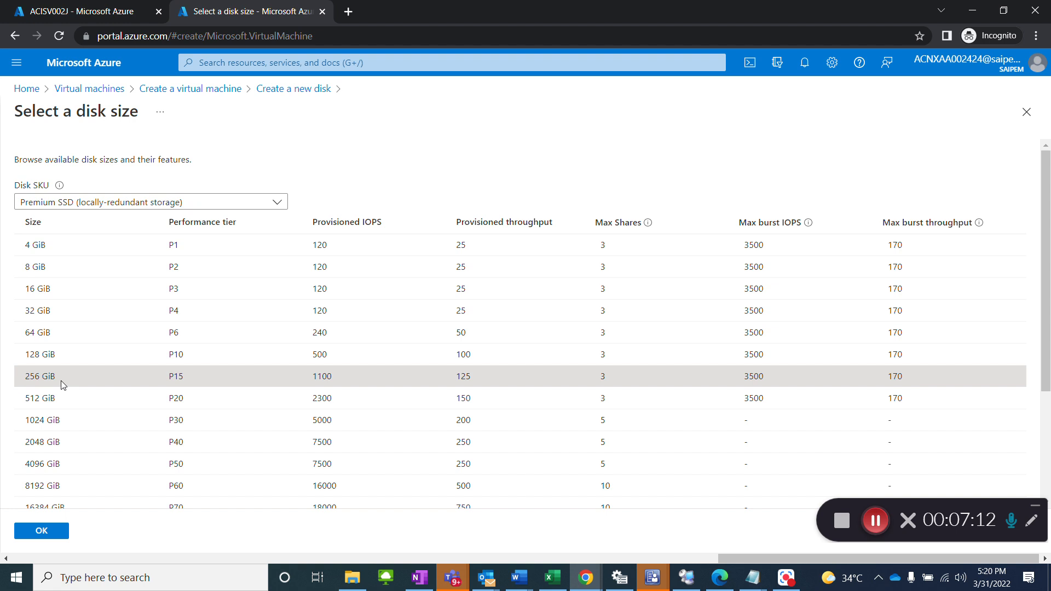
Step: Set the data disk's SKU to Standard HDD (locally-redundant storage)
scroll(91, 406, down, 3)
scroll(93, 417, up, 3)
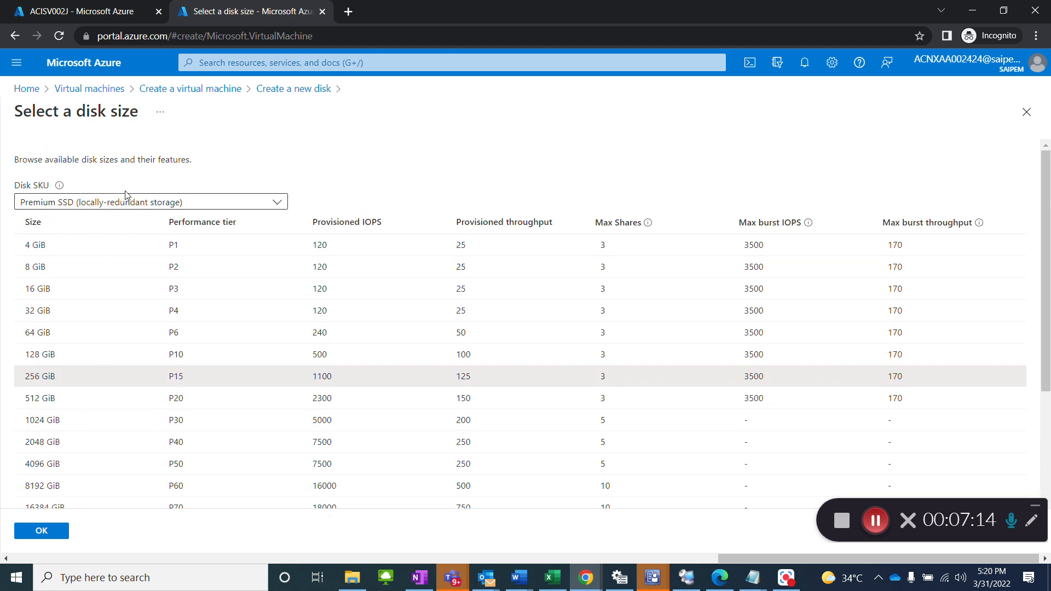
click(126, 201)
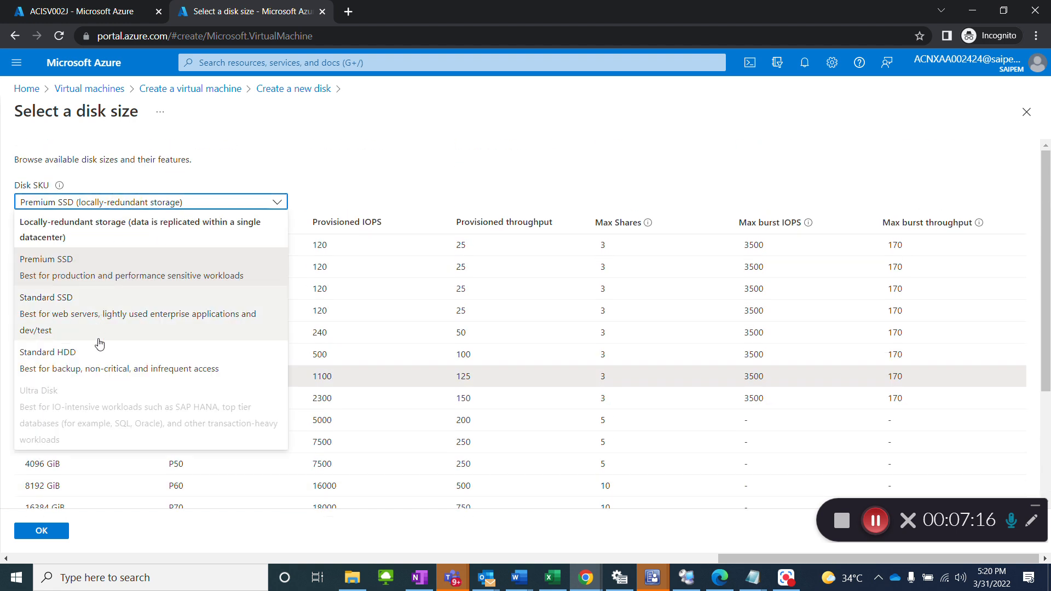
click(100, 359)
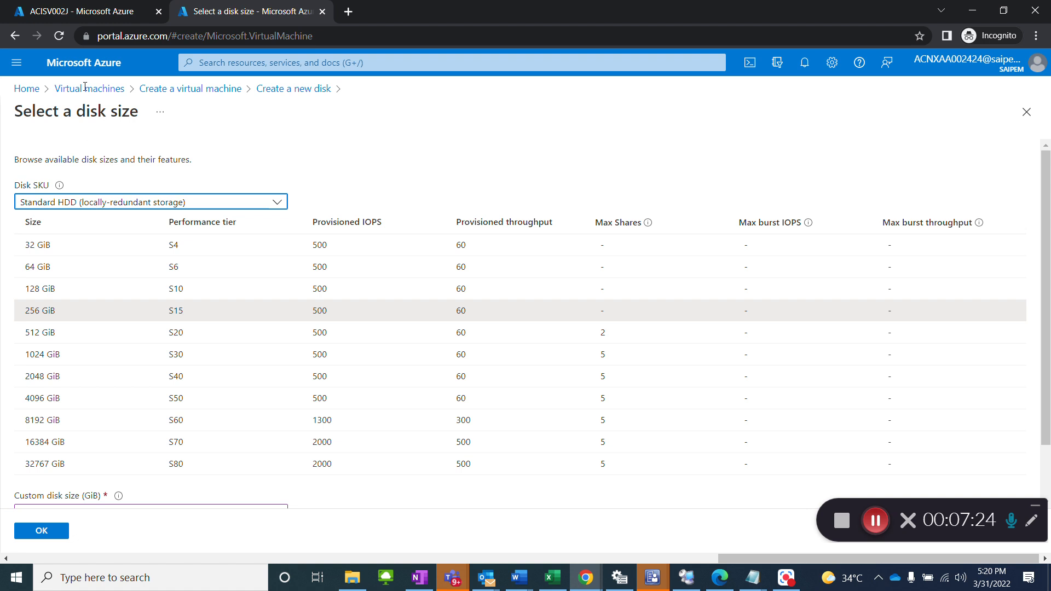
Step: Check the storage types of the OS and data disks on the reference virtual machine ACISV002J
click(81, 13)
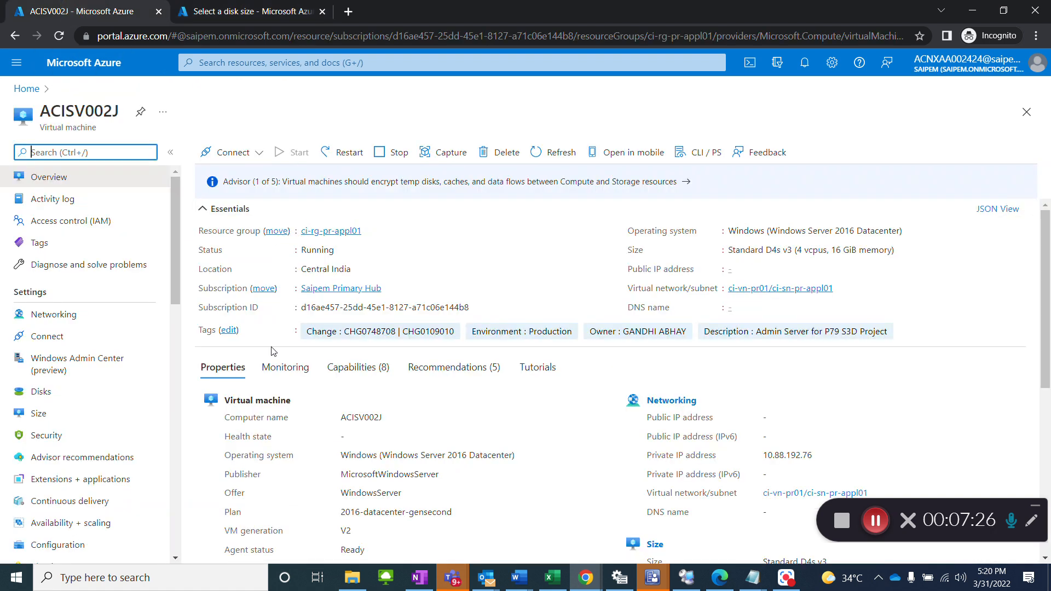
click(62, 393)
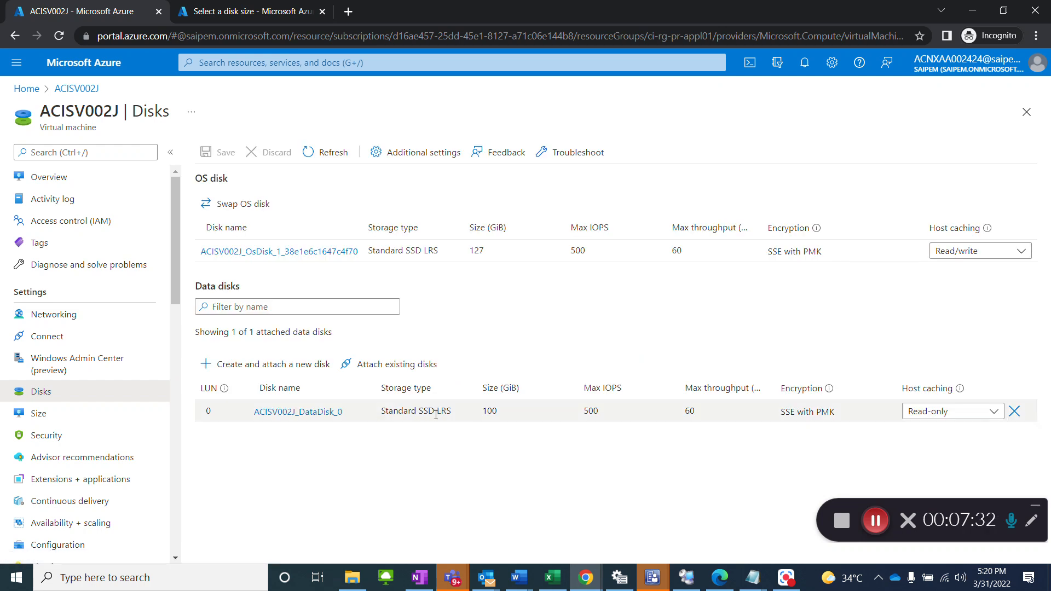
click(271, 12)
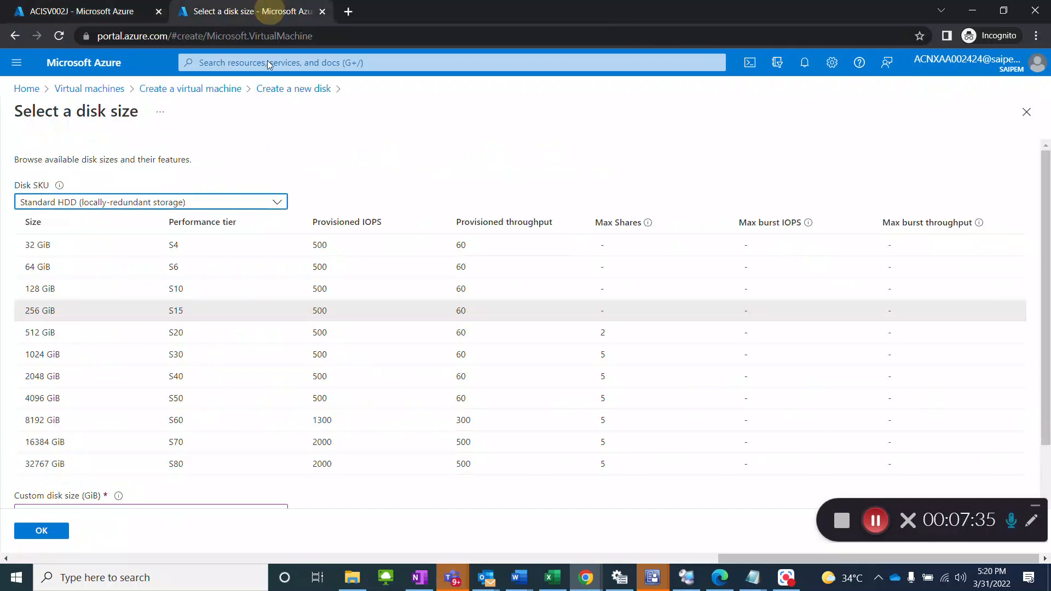
Step: Set the data disk's SKU to Standard SSD (locally-redundant storage) with a custom size of 200 GiB and confirm
click(150, 203)
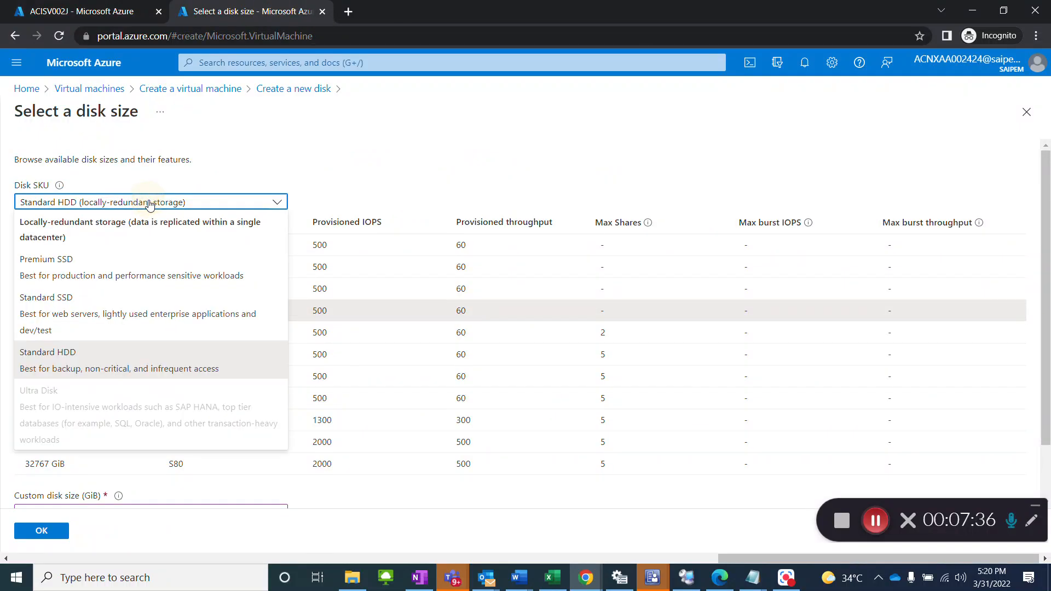
click(126, 309)
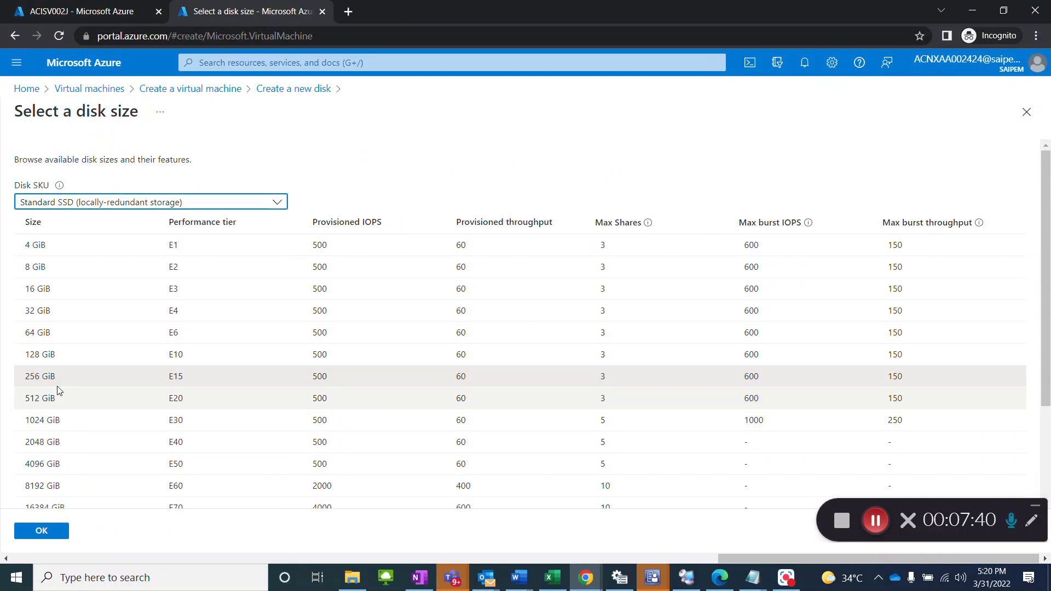
scroll(178, 493, down, 3)
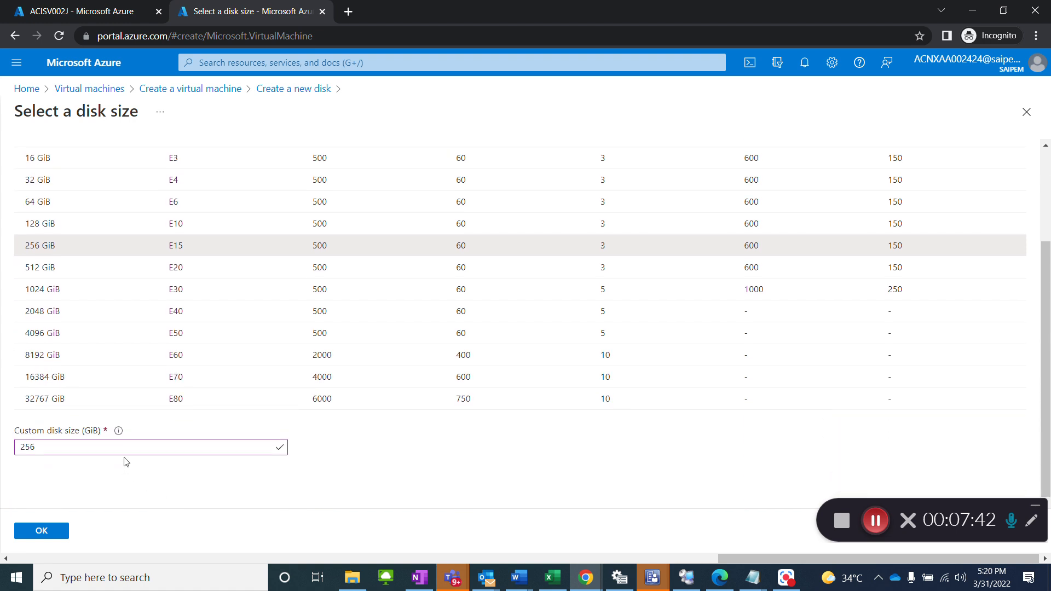
click(126, 448)
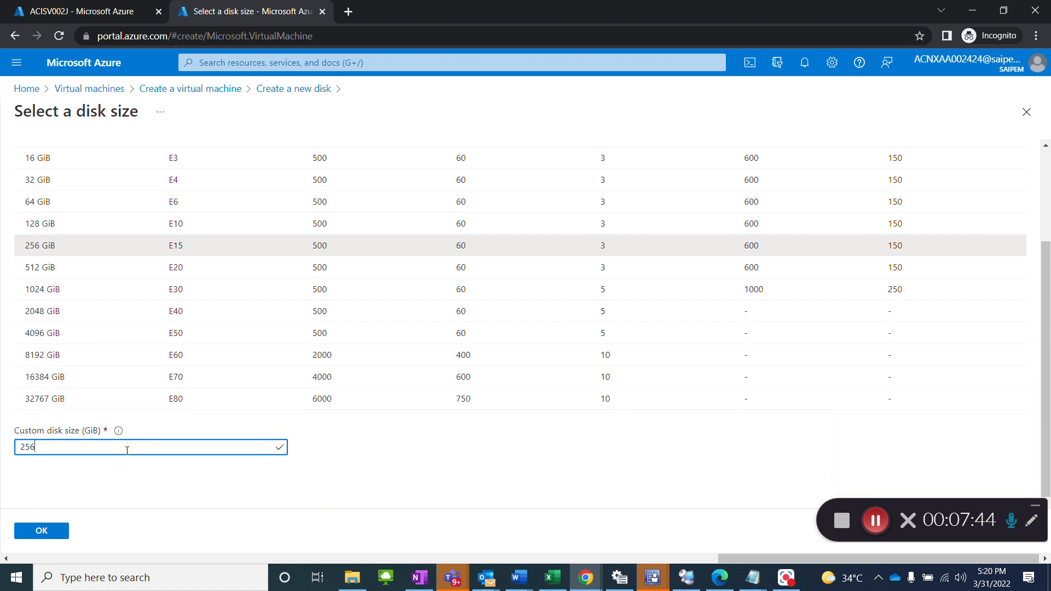
key(BackSpace)
key(BackSpace)
text(00)
click(57, 537)
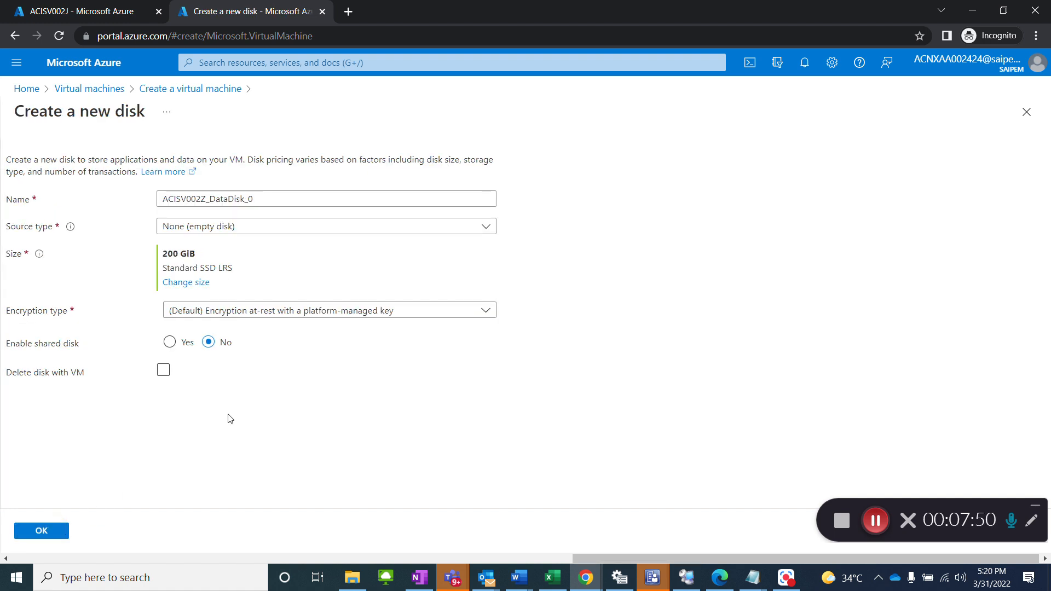
Step: Keep the default platform-managed key encryption, enable deleting the data disk with the VM, and confirm the new disk
click(255, 380)
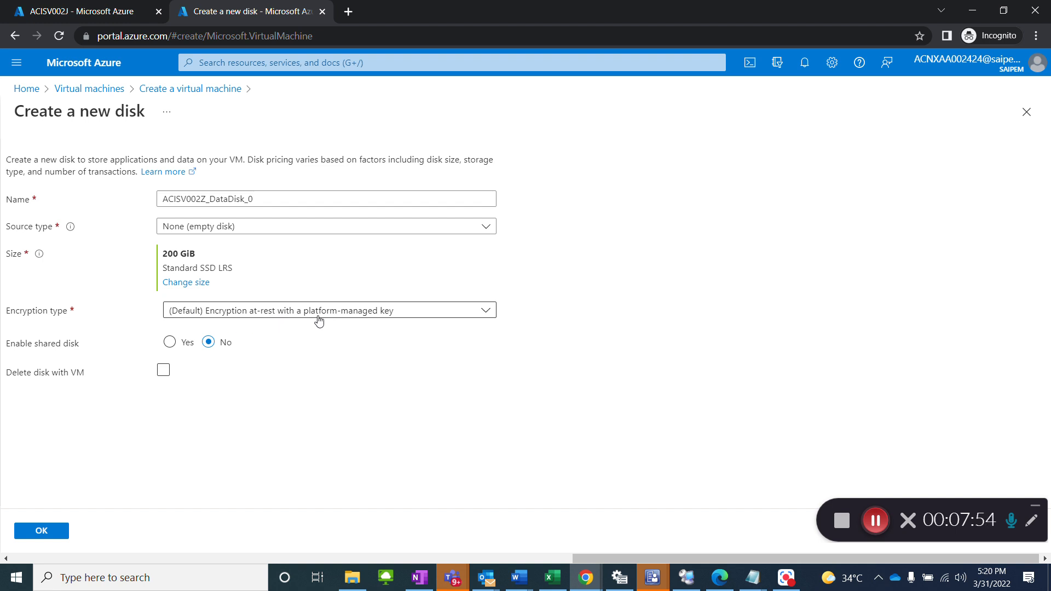
click(338, 319)
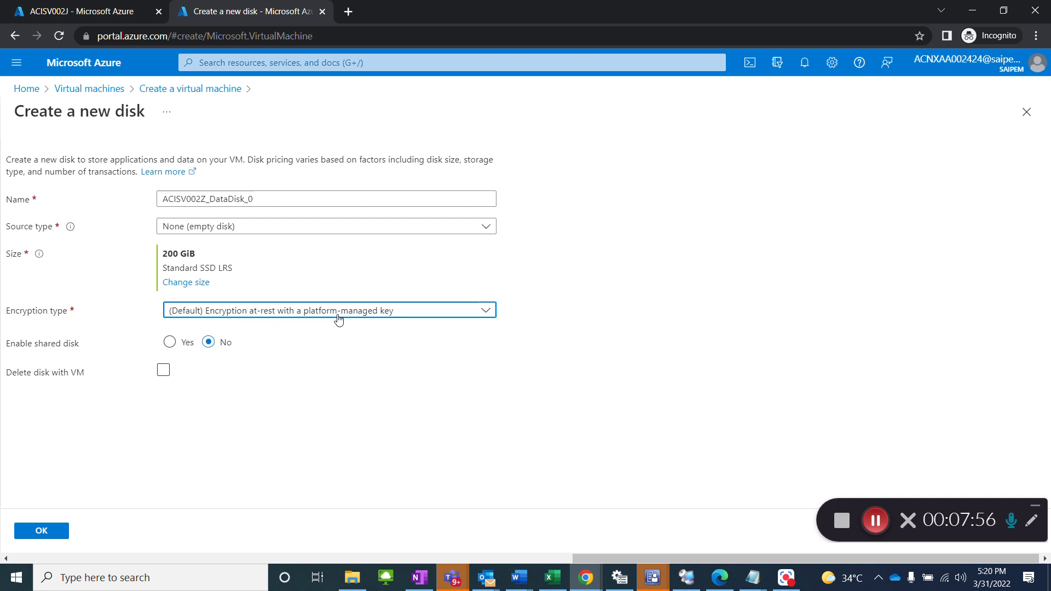
click(338, 319)
click(164, 371)
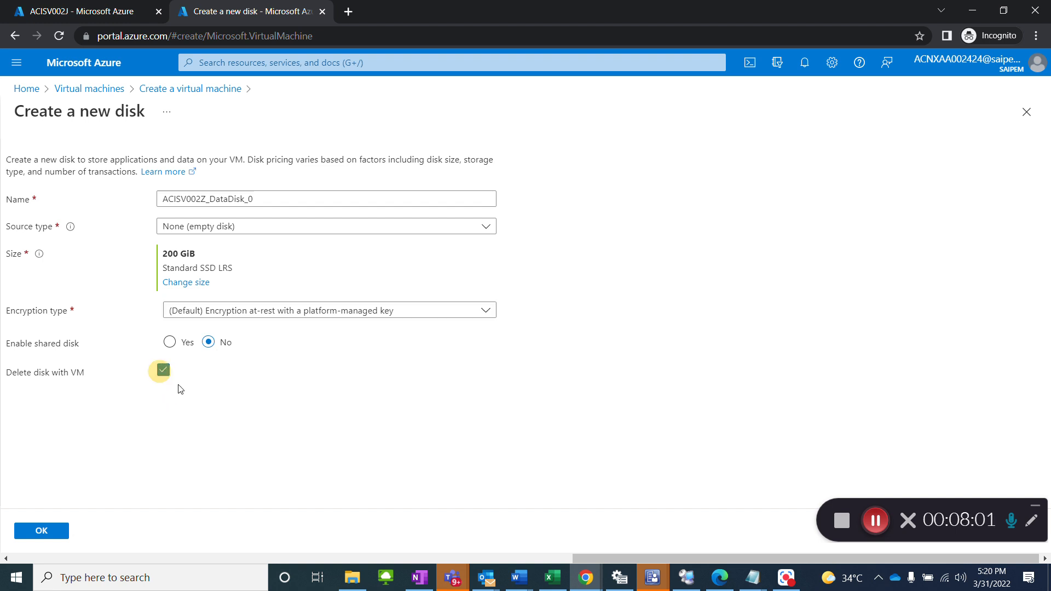
click(48, 536)
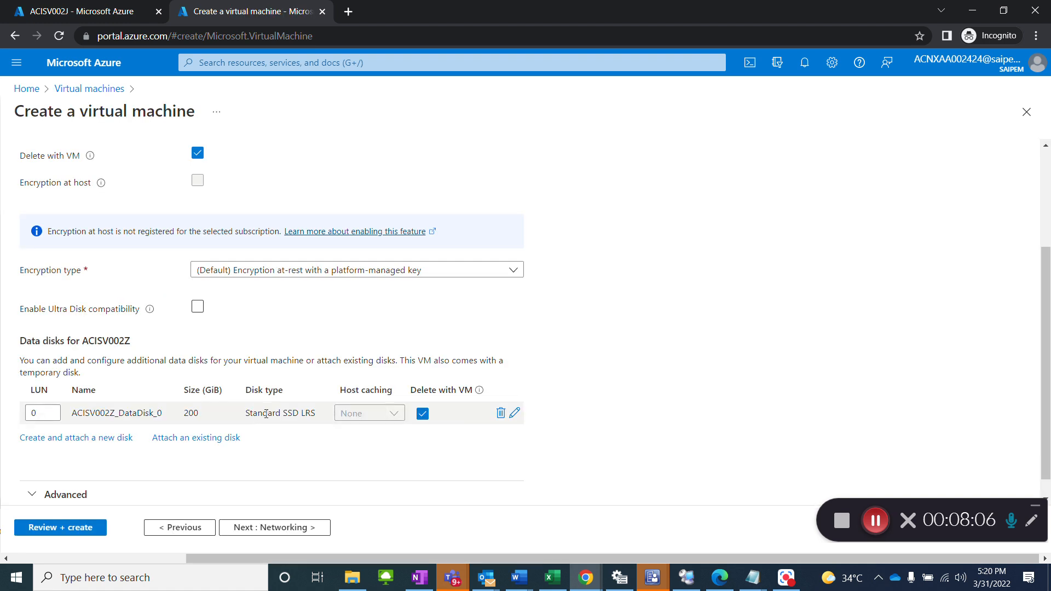
scroll(299, 463, down, 1)
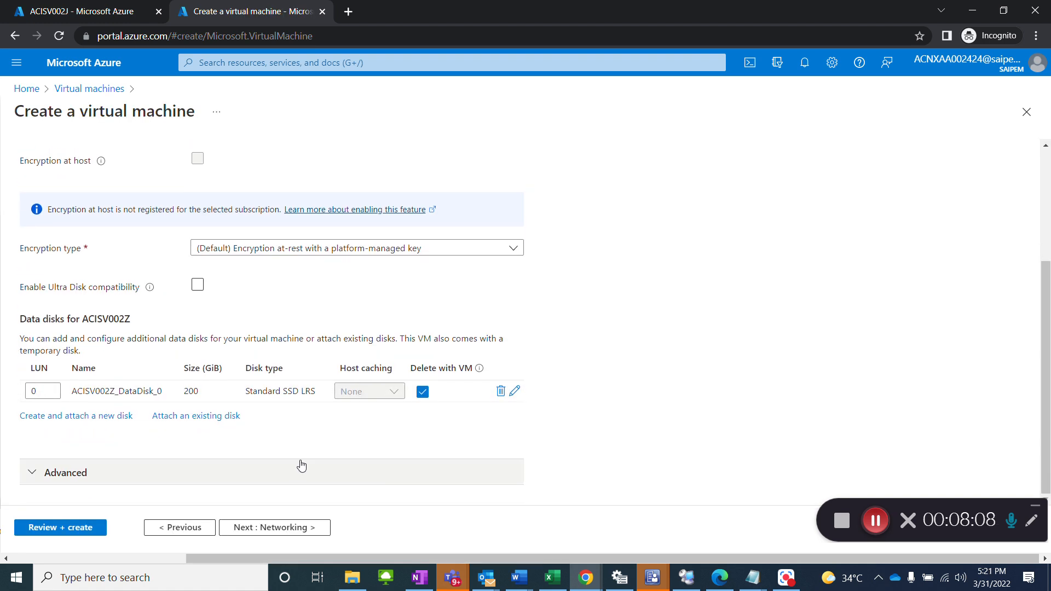
Step: Continue to the networking settings, check the reference virtual machine ACISV002J's network, and set the virtual network to ci-vn-pr01
click(289, 528)
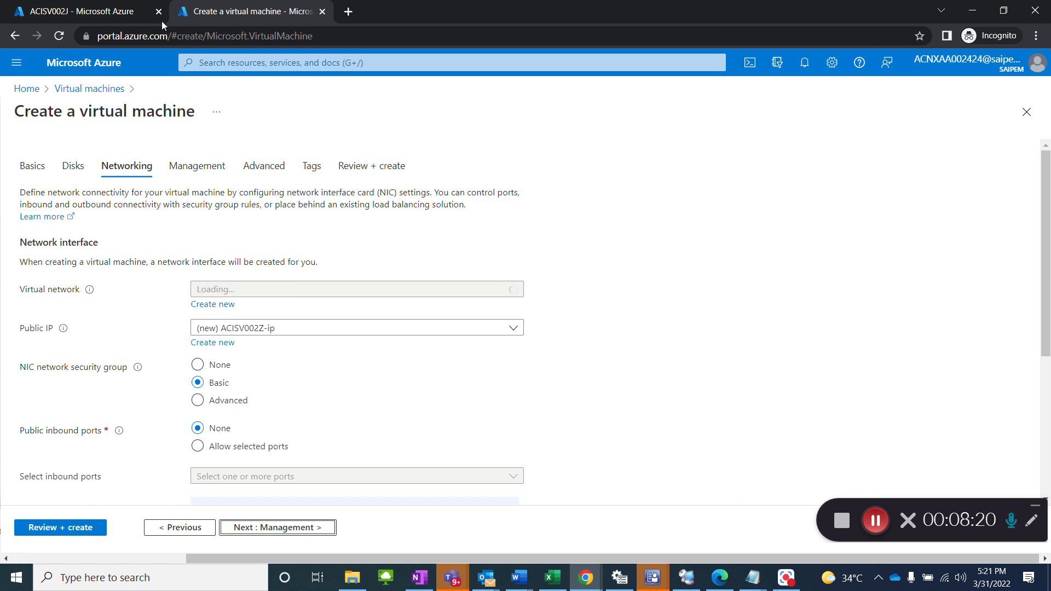
click(109, 13)
click(66, 315)
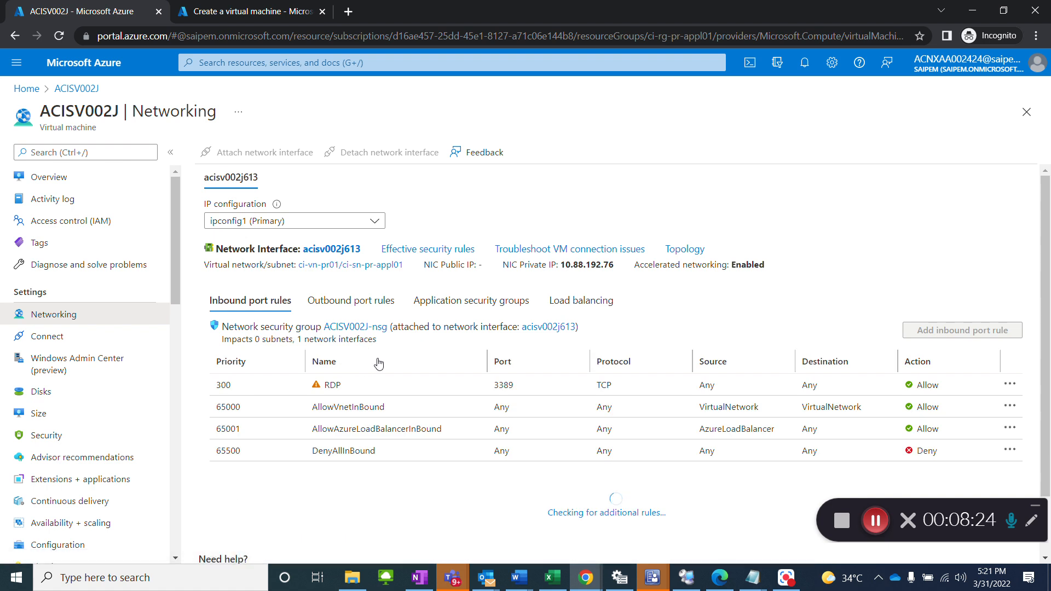
click(243, 12)
click(355, 294)
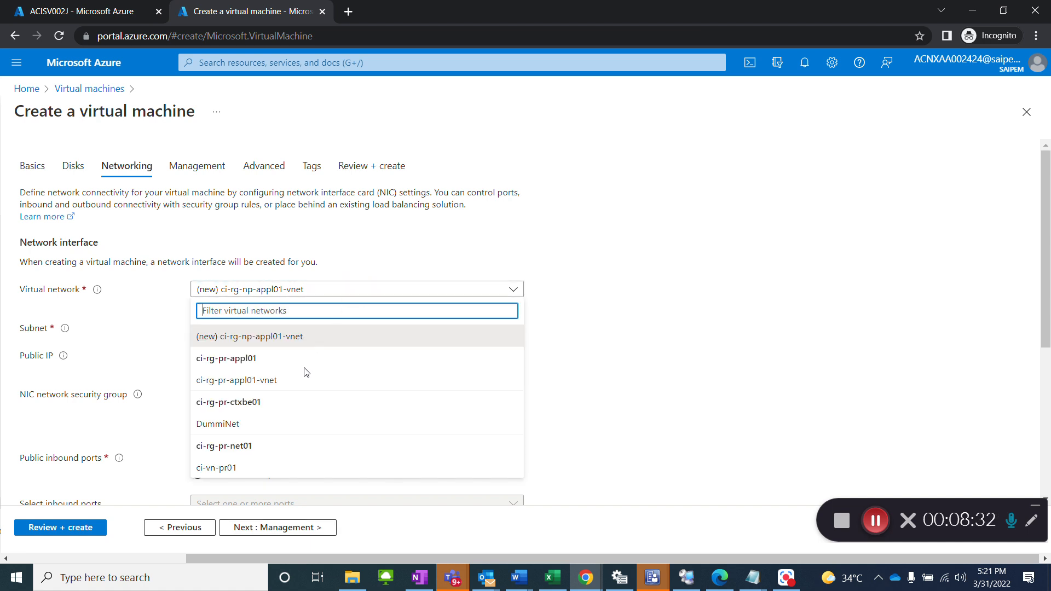
text(ci-vn)
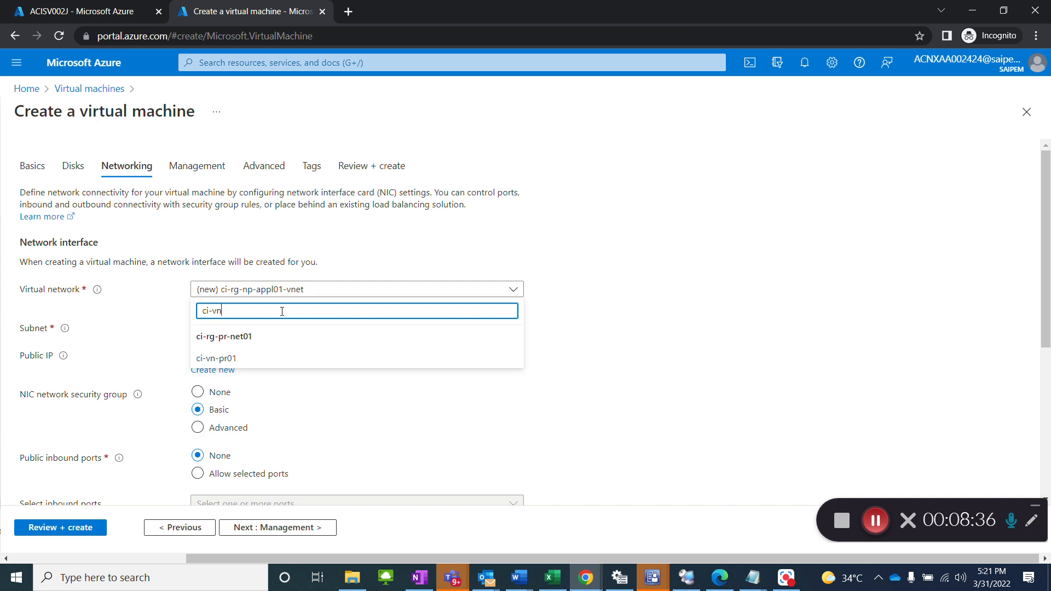
click(261, 359)
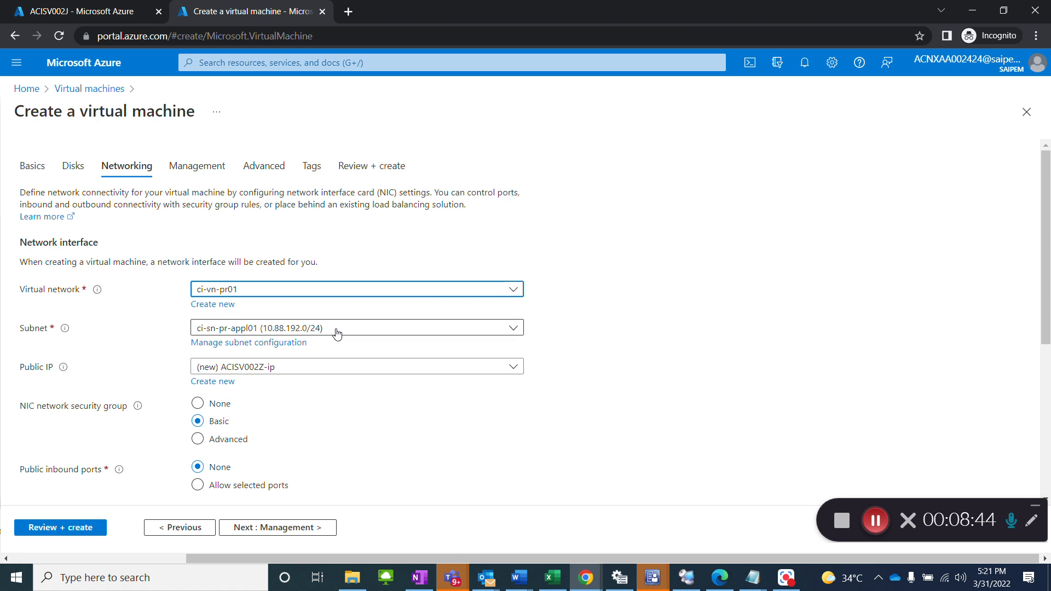
Step: Compare the subnet with the reference virtual machine ACISV002J's networking and keep ci-sn-pr-appl01 (10.88.192.0/24)
click(116, 16)
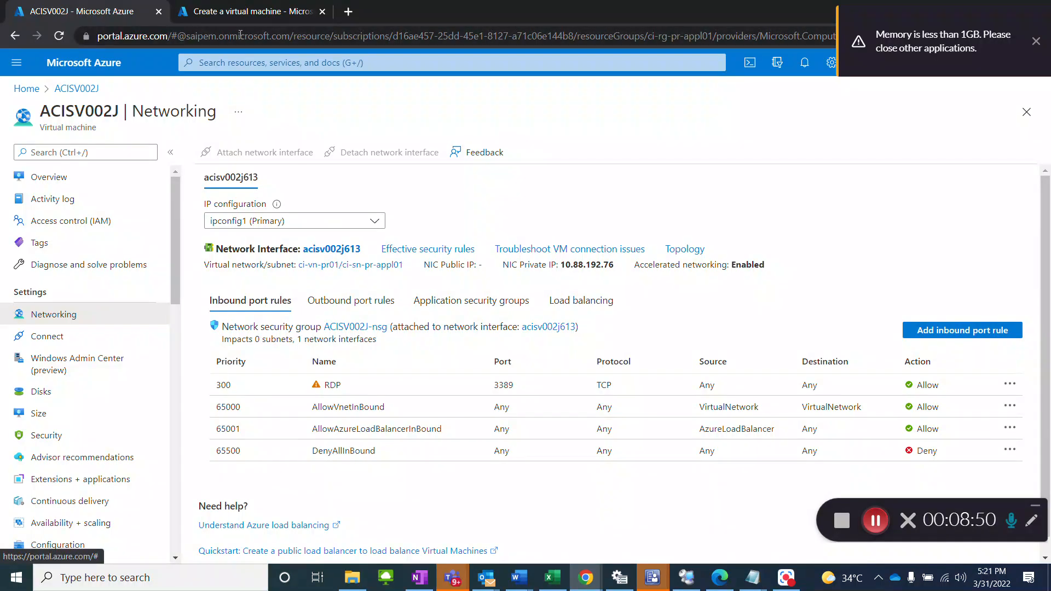
click(255, 13)
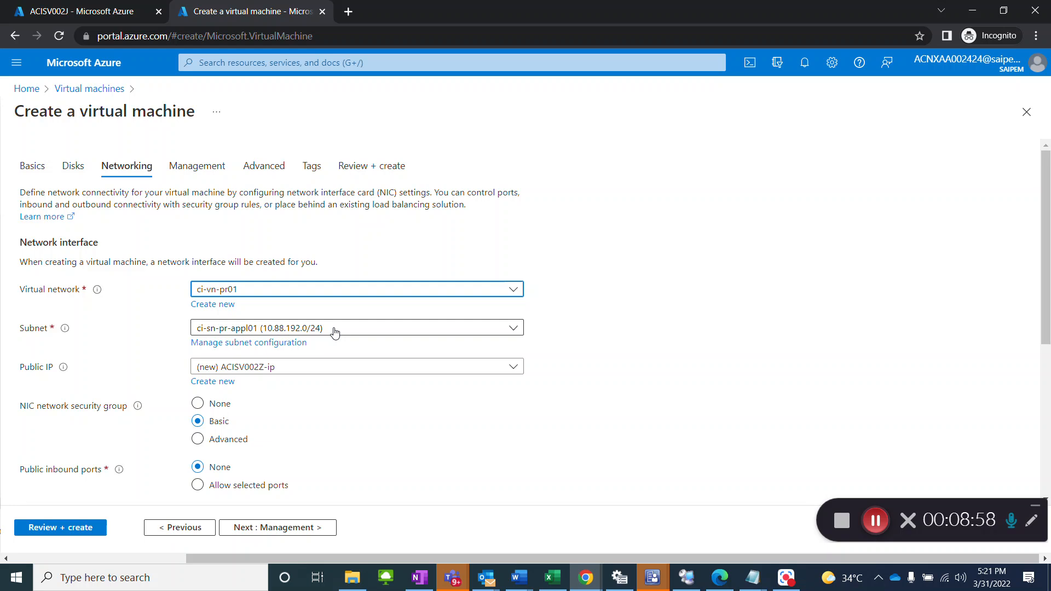
click(335, 331)
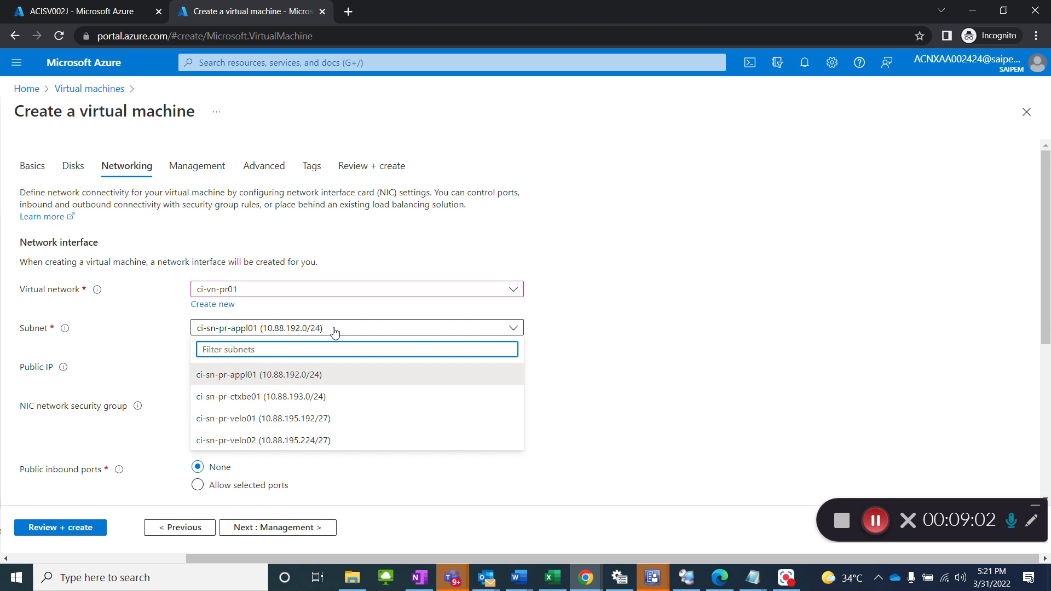
click(336, 331)
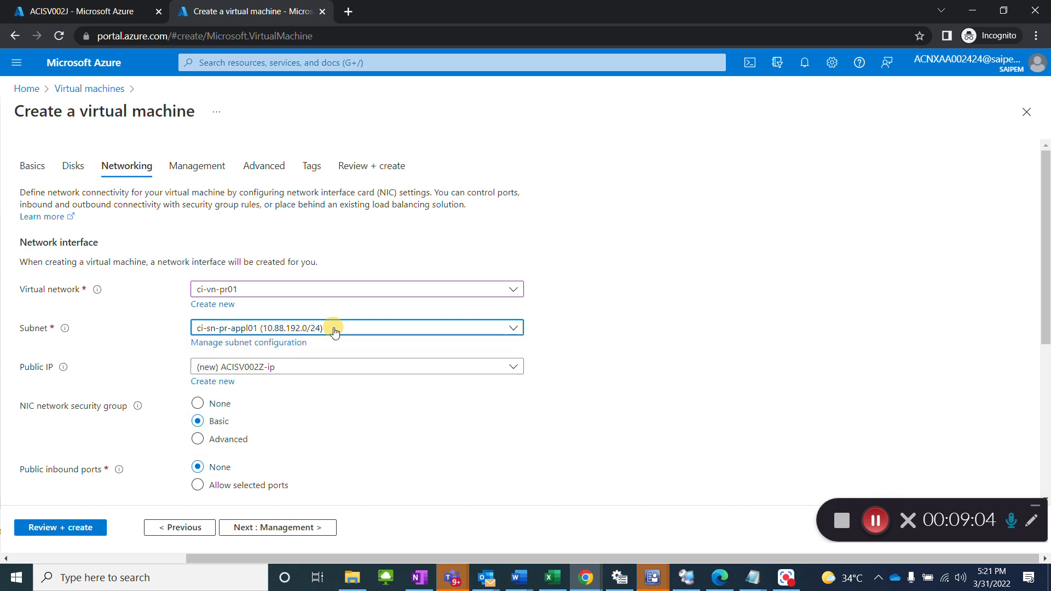
click(107, 15)
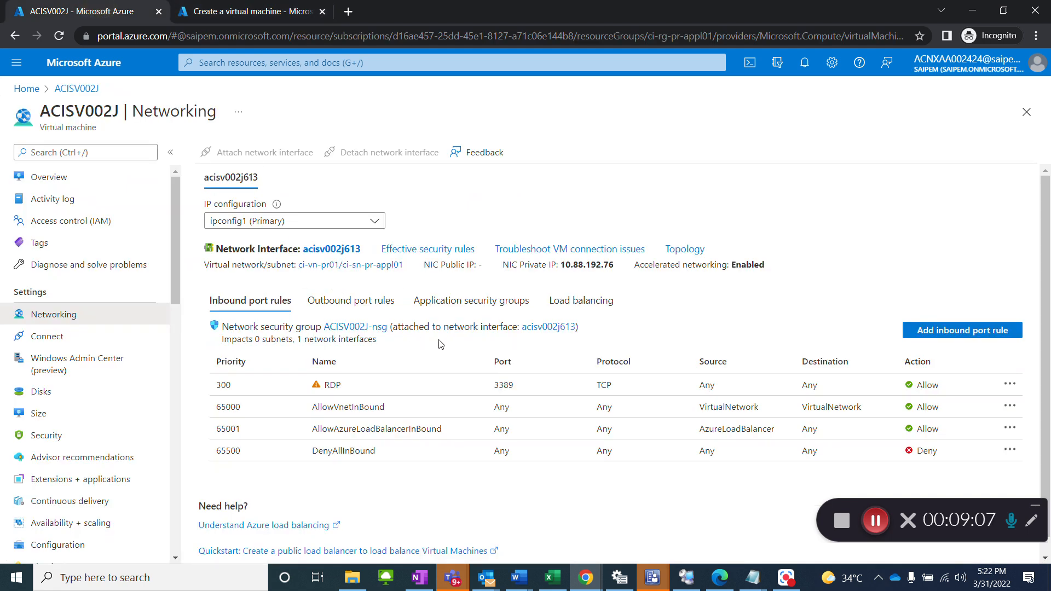
click(244, 17)
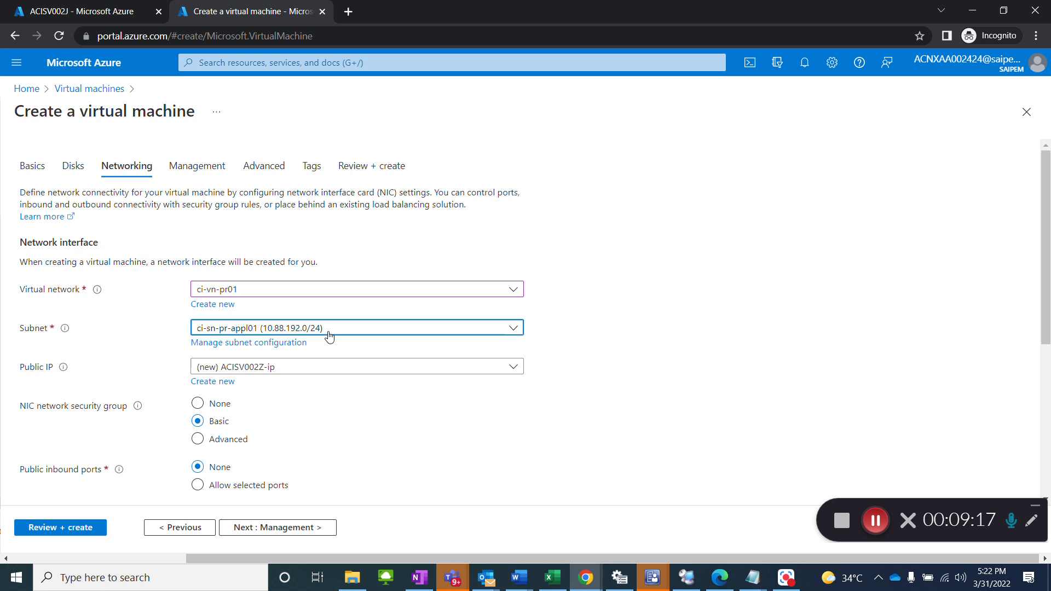
Step: Check the public IP setting on the reference virtual machine ACISV002J and set the new machine's public IP to None
click(338, 371)
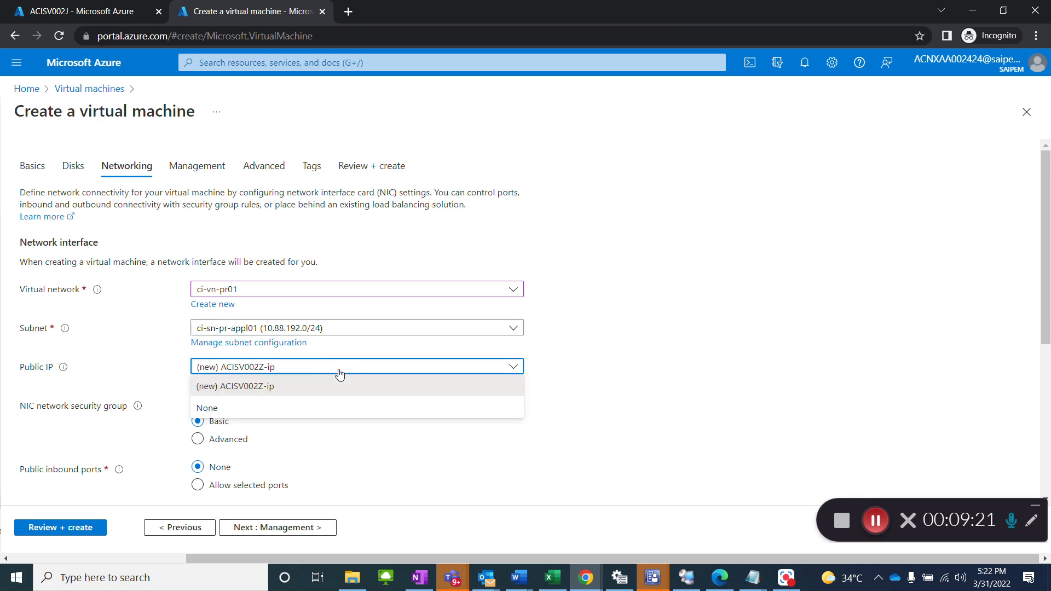
click(81, 12)
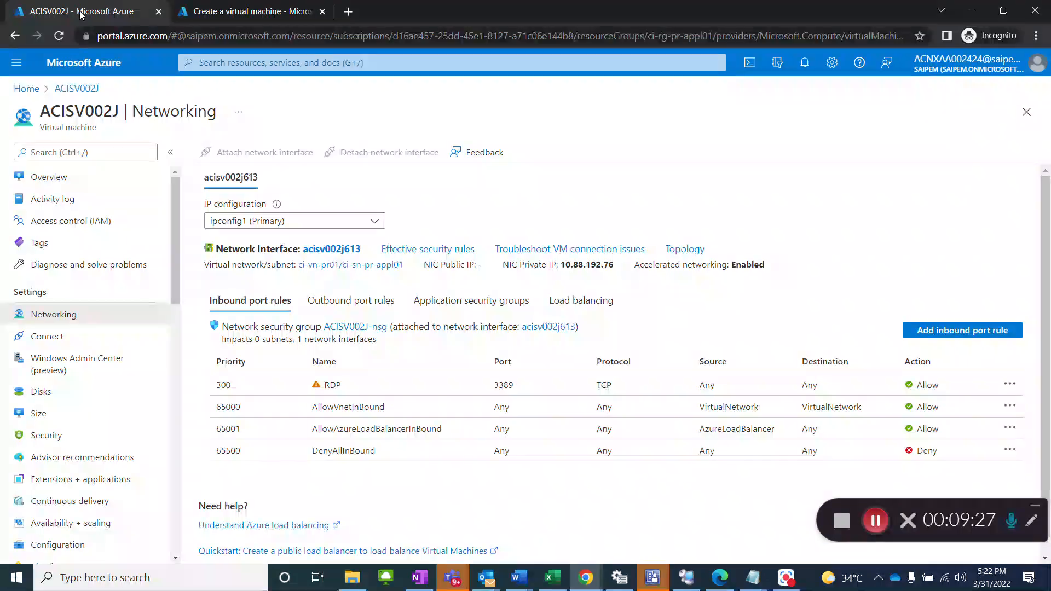
click(214, 14)
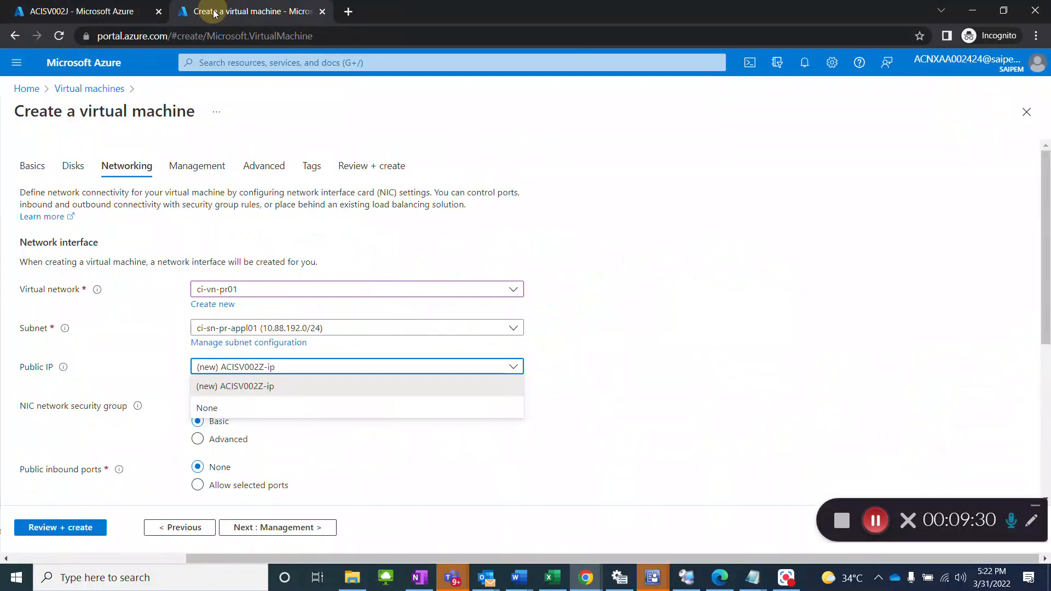
click(752, 327)
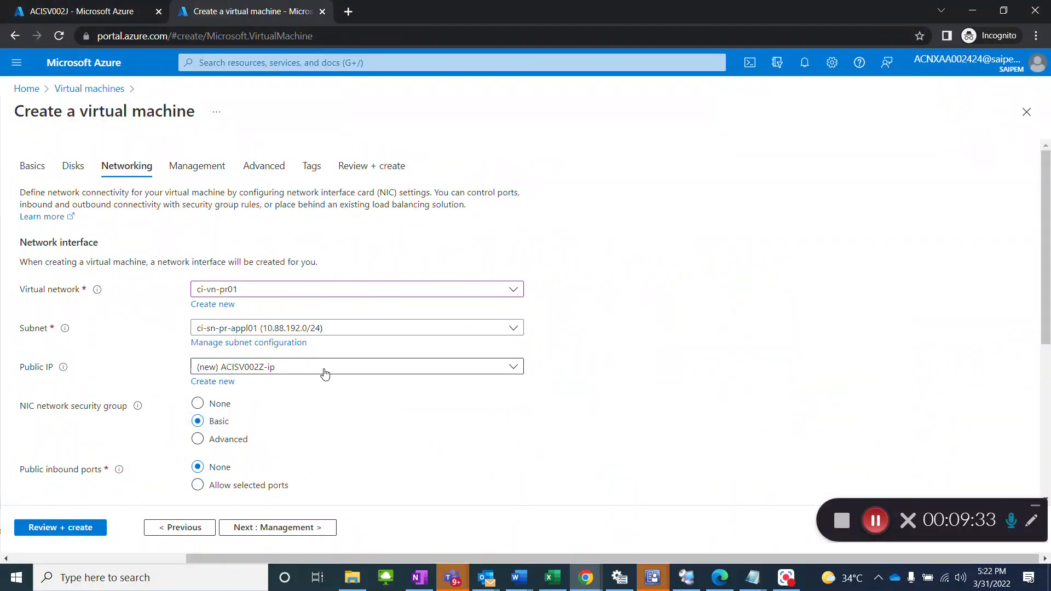
click(296, 371)
click(279, 403)
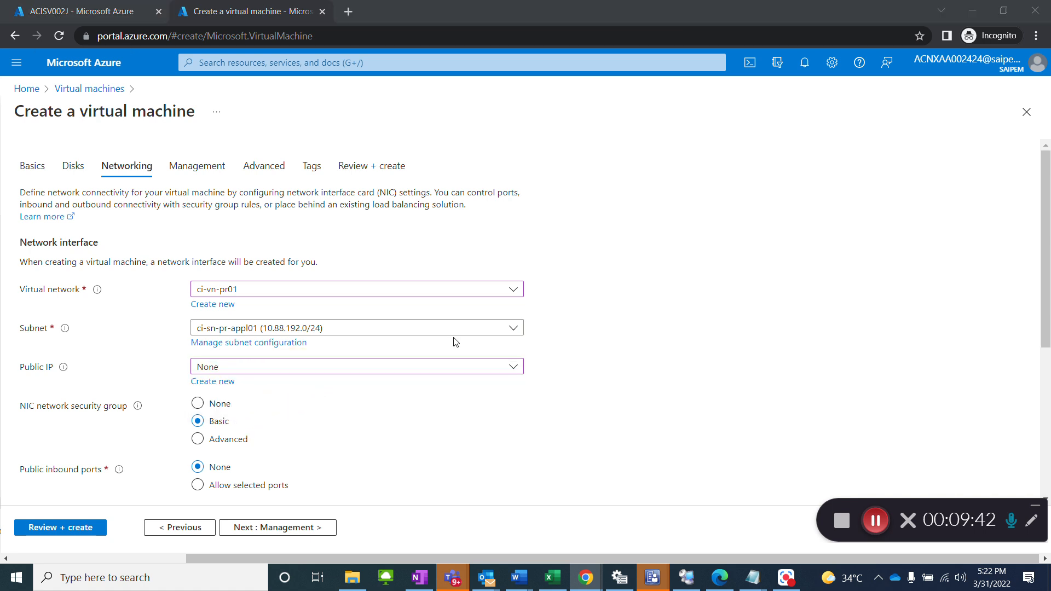
Step: Consult the network settings section of the SOP in Word and set the NIC network security group to Advanced in the Azure portal
key(alt+Tab)
scroll(581, 403, down, 3)
scroll(581, 402, down, 20)
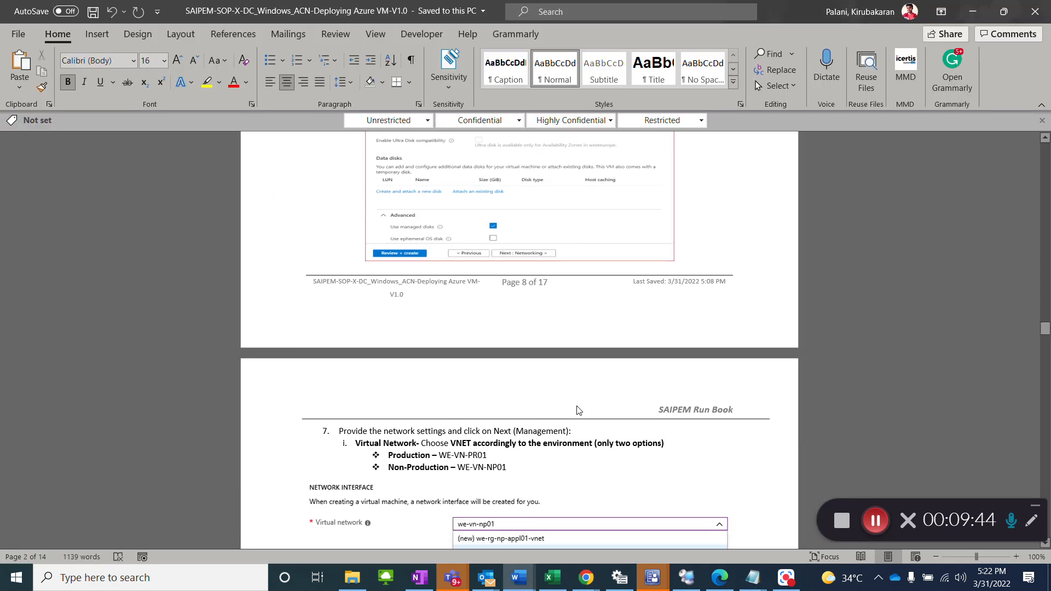
scroll(578, 408, down, 8)
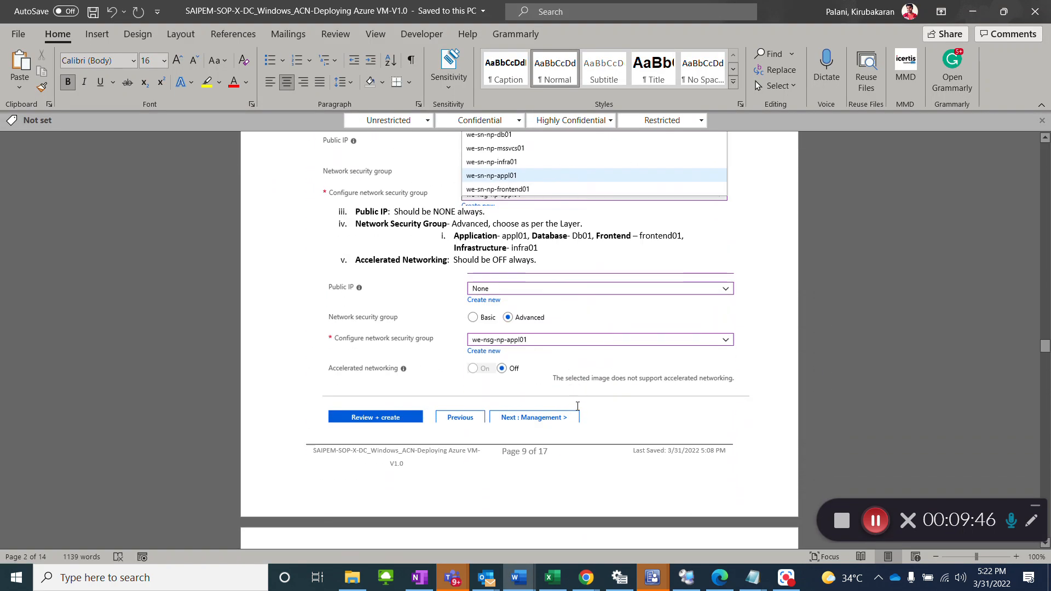
key(alt+Tab)
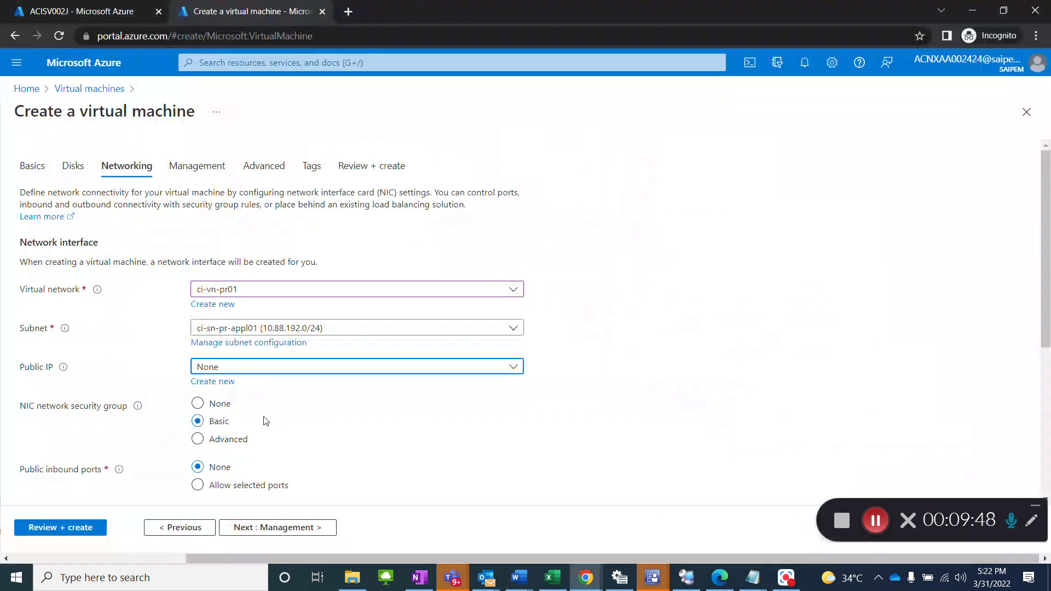
click(223, 439)
scroll(342, 456, down, 3)
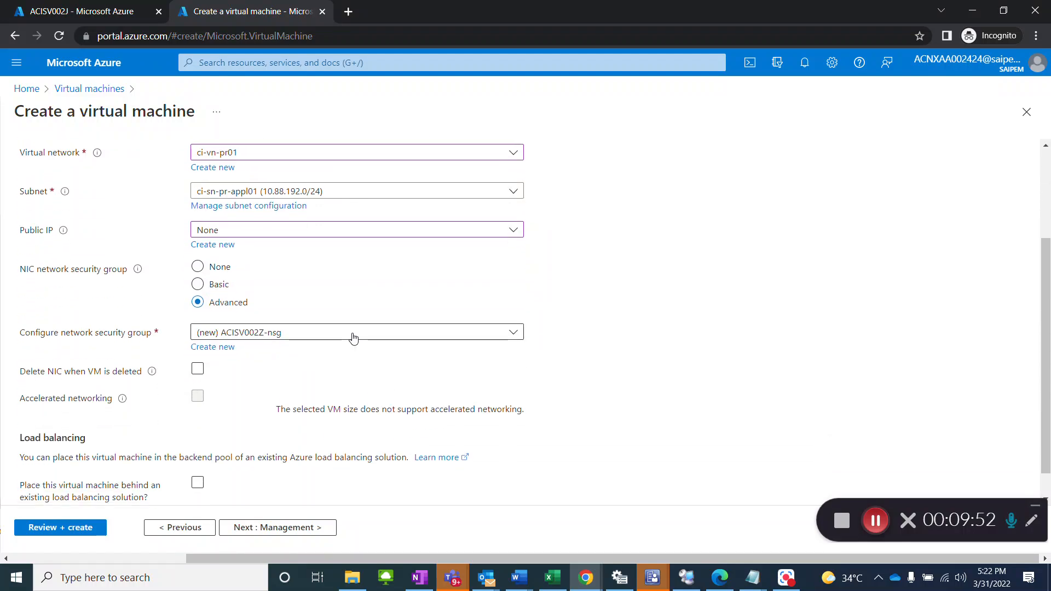
Step: Check the network security group in the SOP and on ACISV002J's network interface, keeping (new) ACISV002Z-nsg for the new machine
key(alt+Tab)
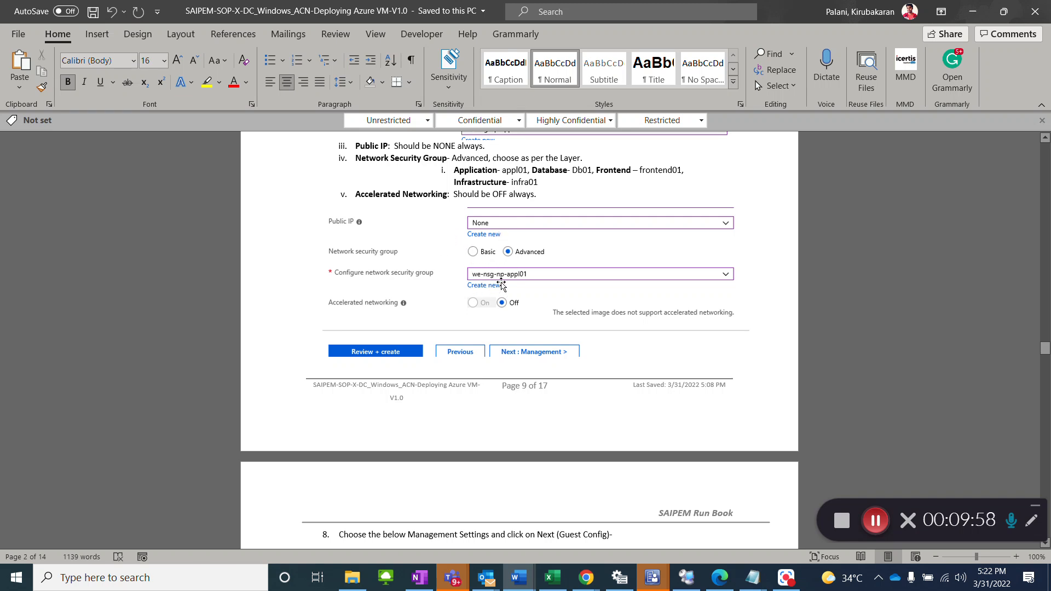
key(alt+Tab)
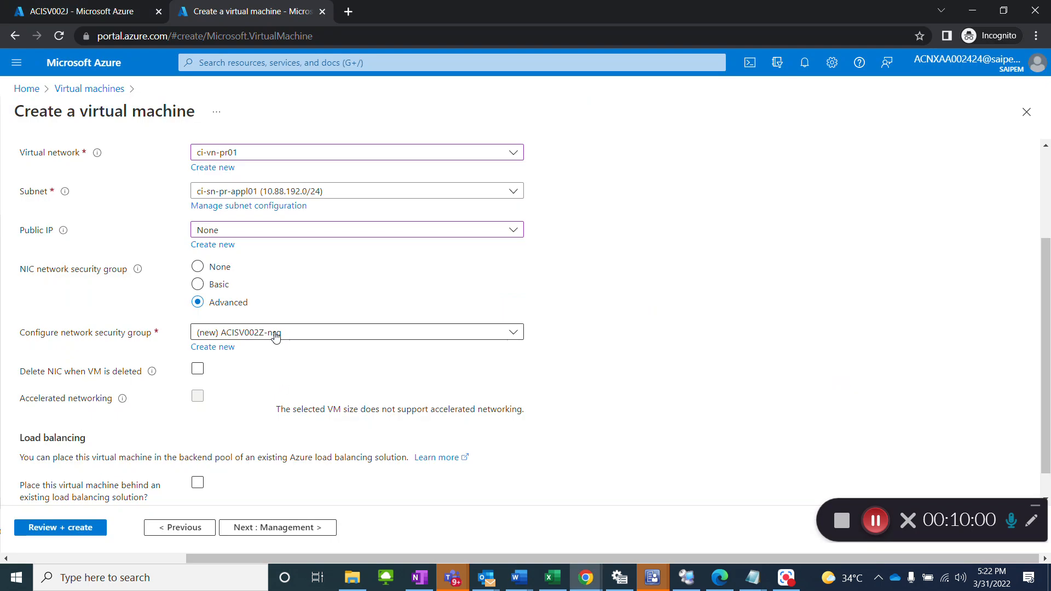
click(276, 334)
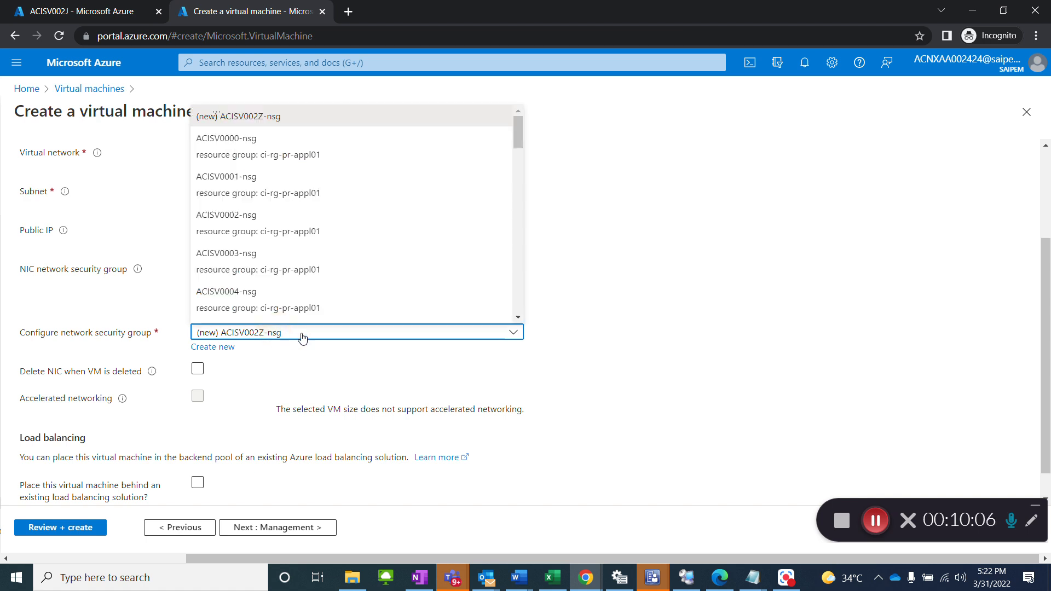
click(98, 12)
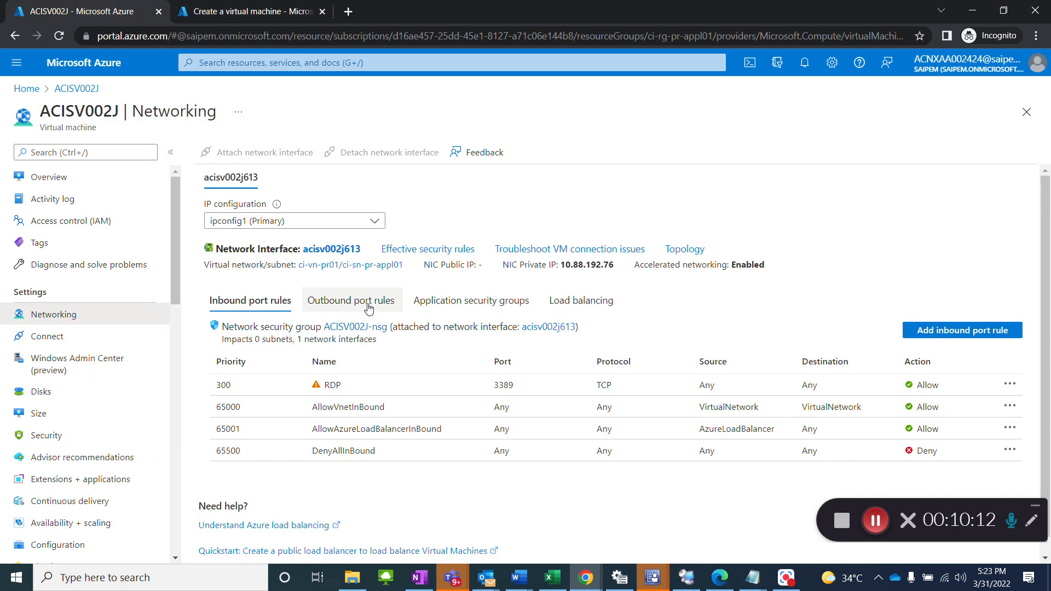
click(332, 250)
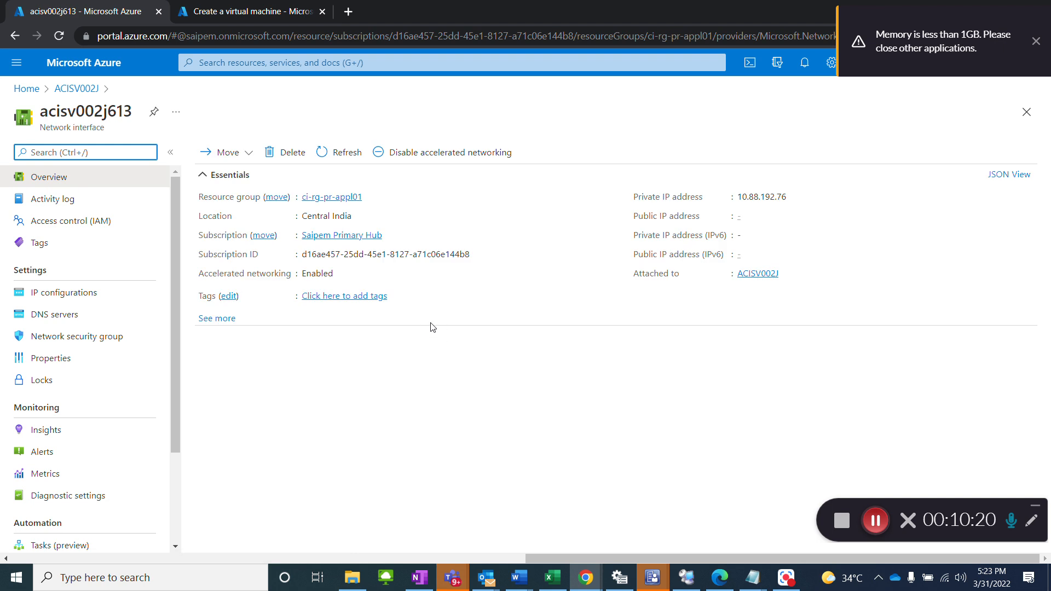
click(63, 182)
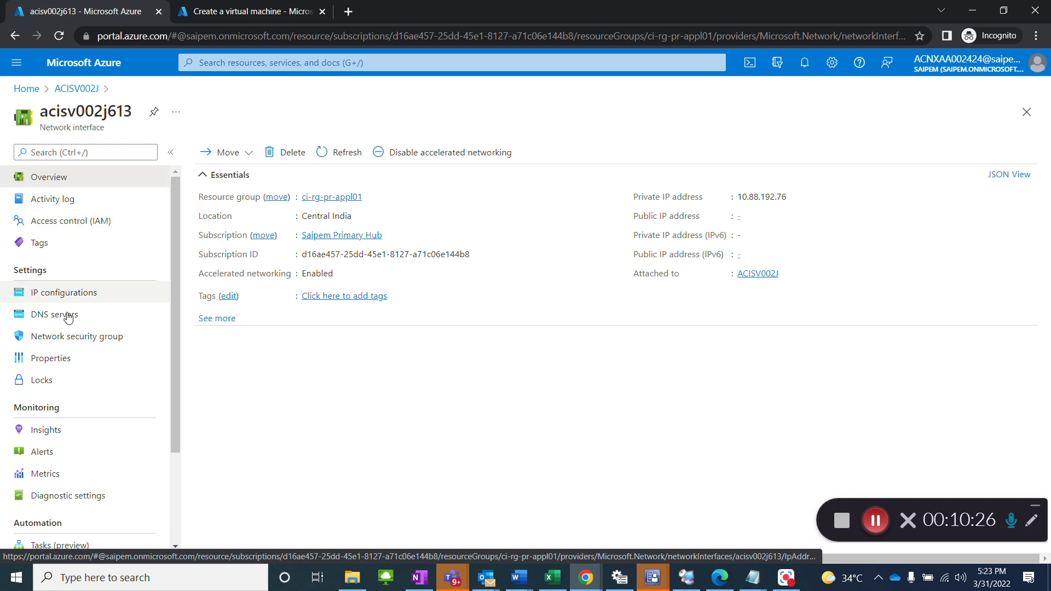
click(70, 338)
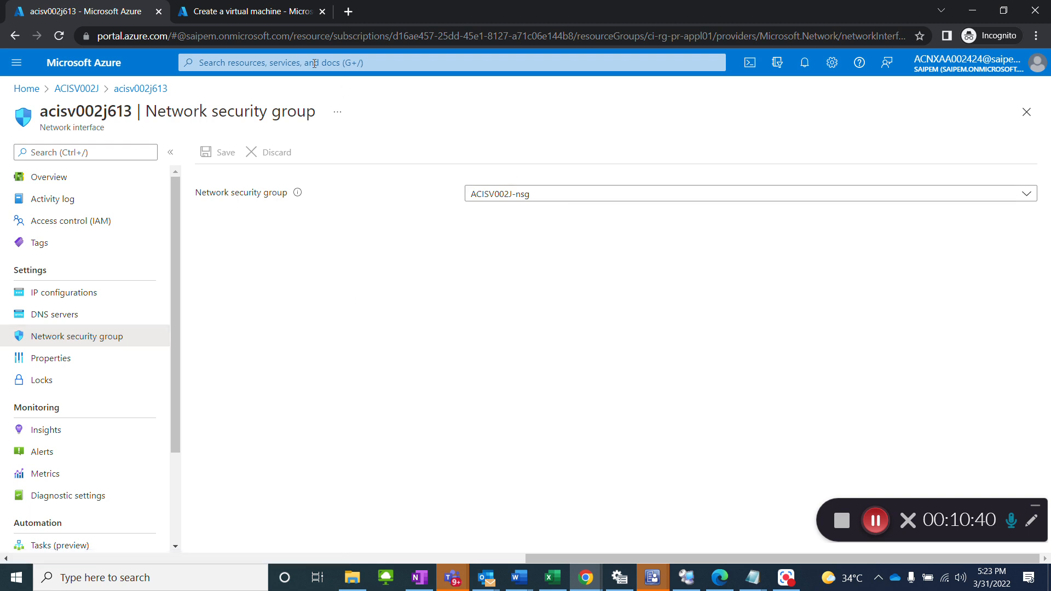
click(276, 16)
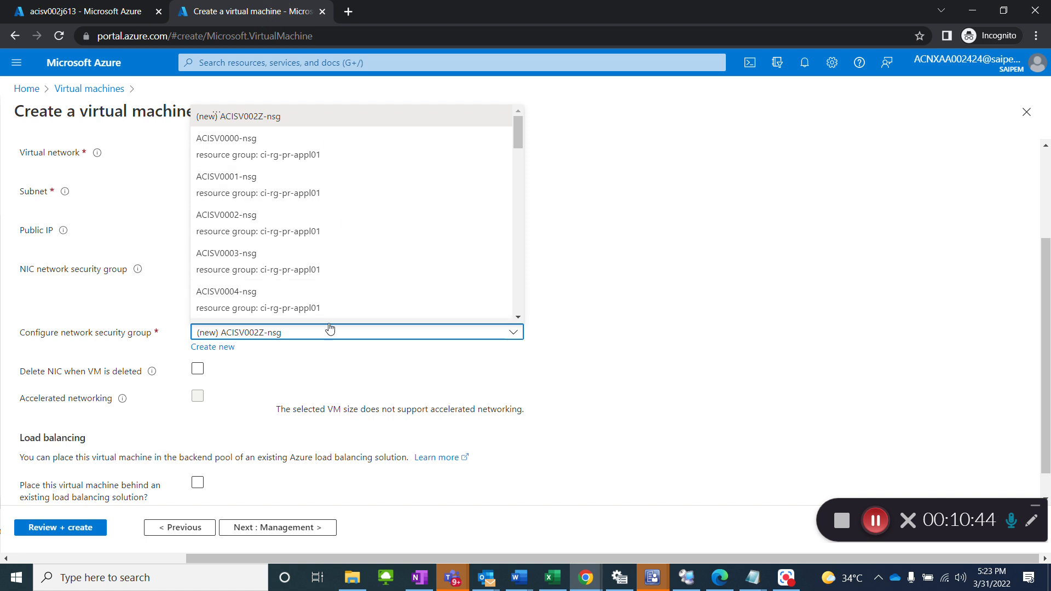
click(644, 307)
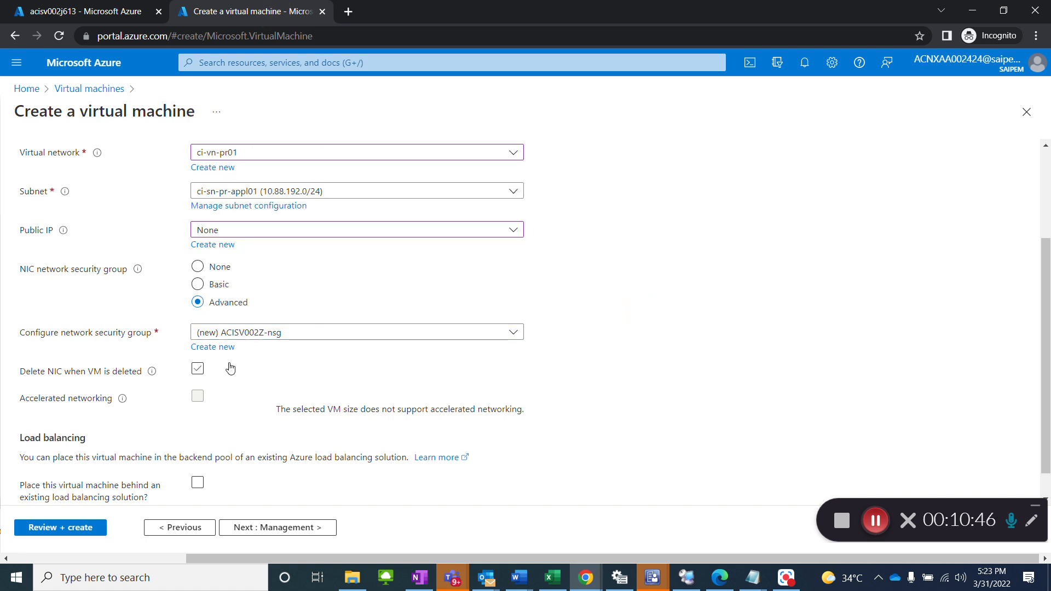
Step: Enable deleting the NIC when the VM is deleted and check the remaining networking options against the SOP
click(199, 370)
key(alt+Tab)
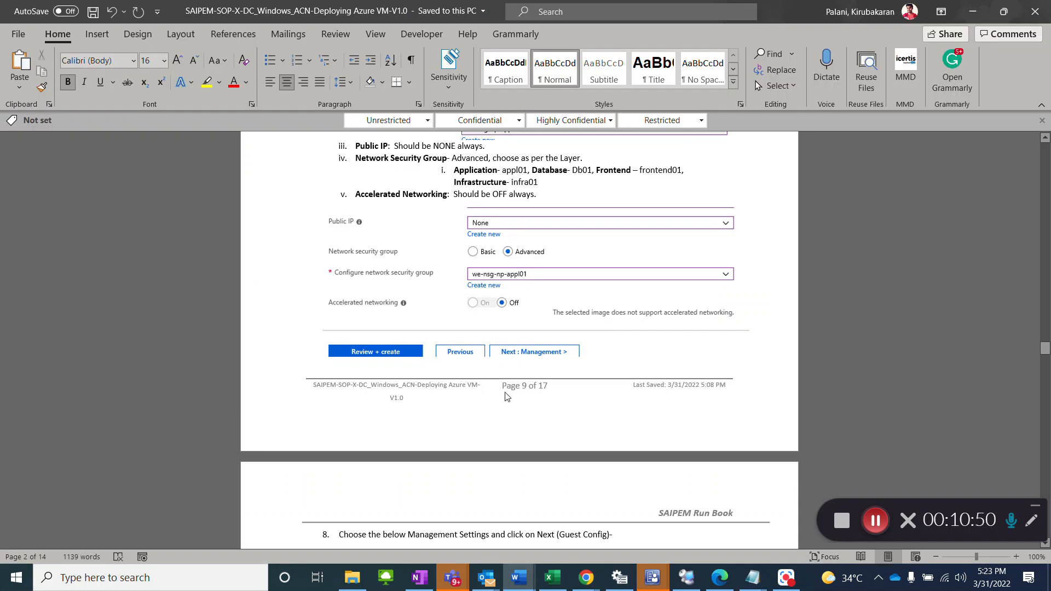
scroll(539, 407, down, 2)
key(alt+Tab)
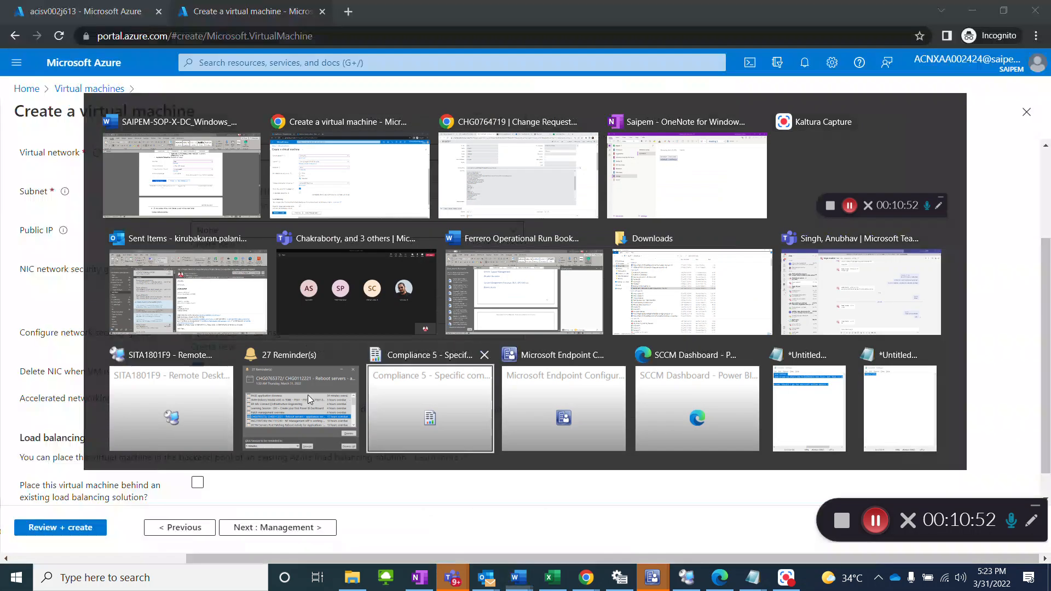
scroll(275, 405, down, 1)
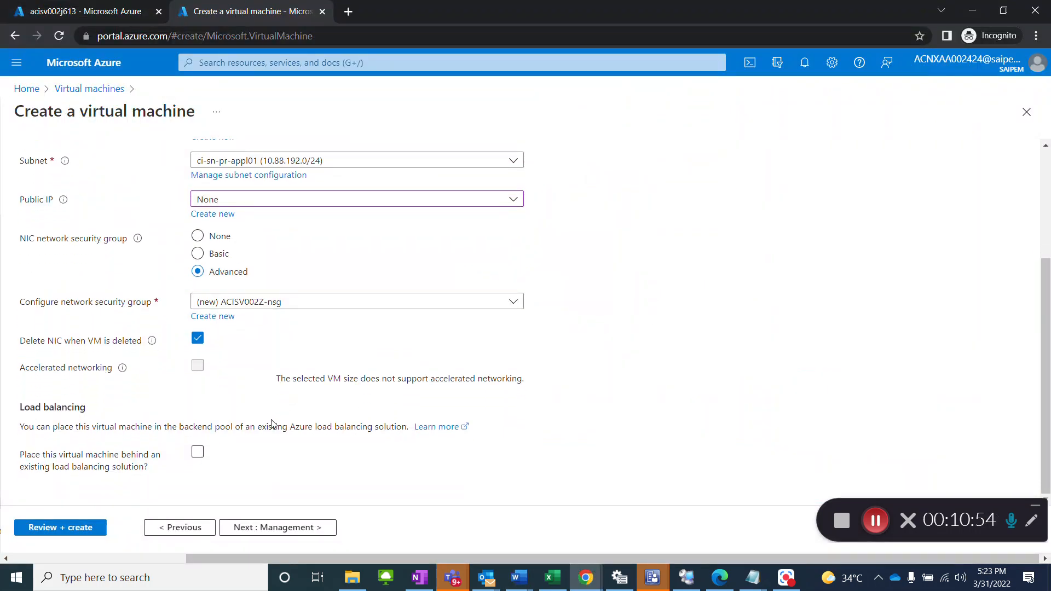
Step: Read the SOP's management settings in Word and continue to the management settings of the new virtual machine in the Azure portal
key(alt+Tab)
scroll(469, 376, down, 4)
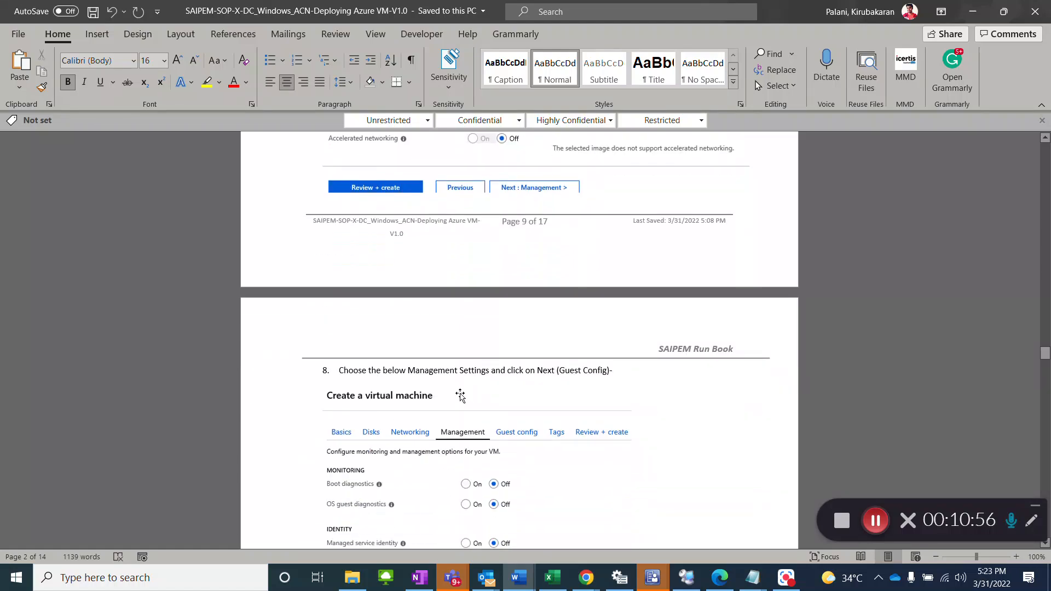
key(alt+Tab)
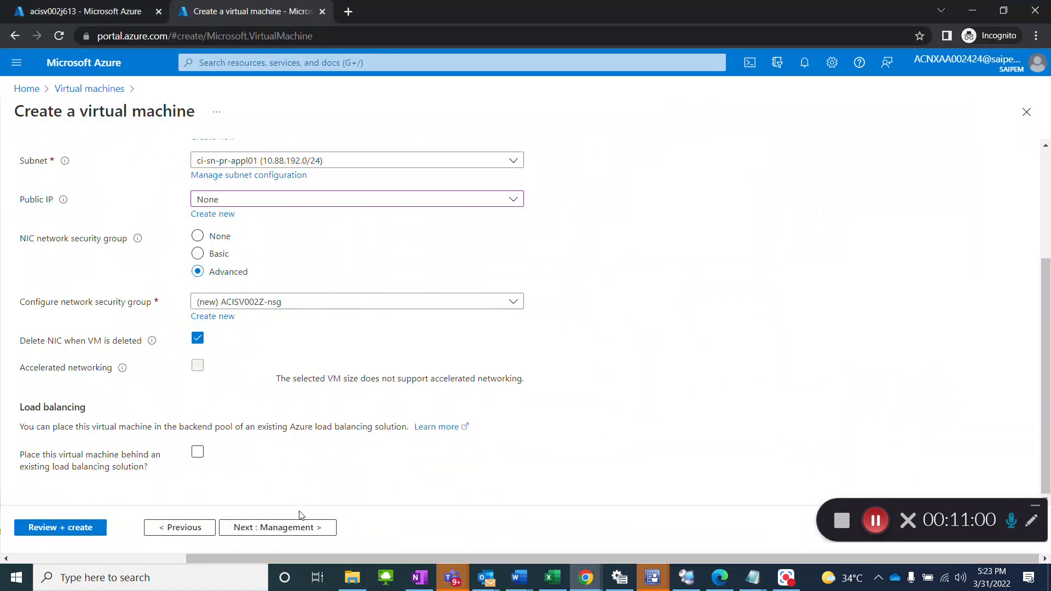
click(305, 530)
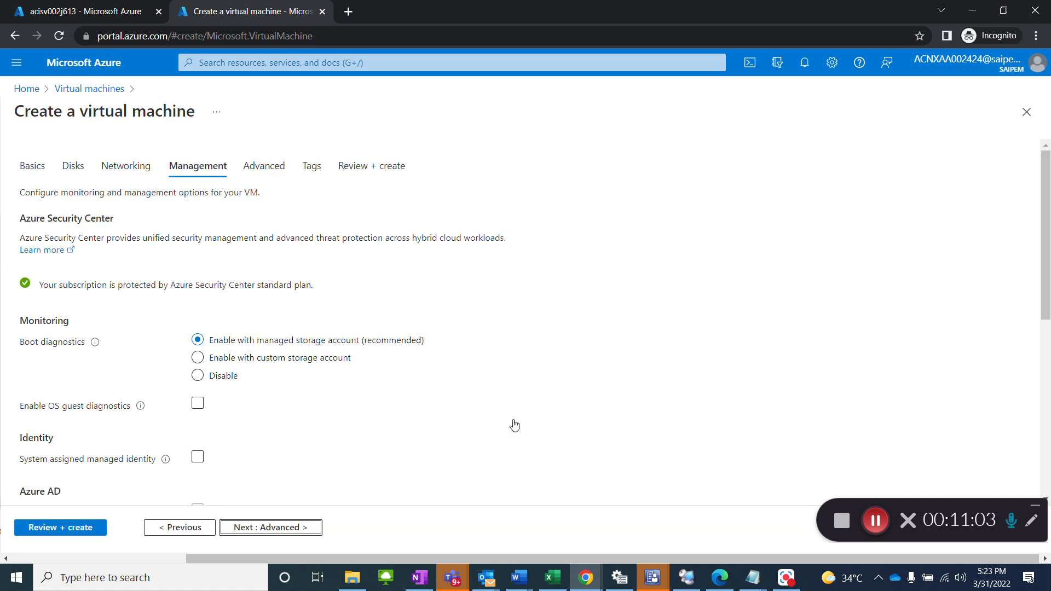
Step: Set the patch orchestration option to Manual updates, recheck the remaining management settings, and continue to the advanced settings
scroll(422, 418, down, 4)
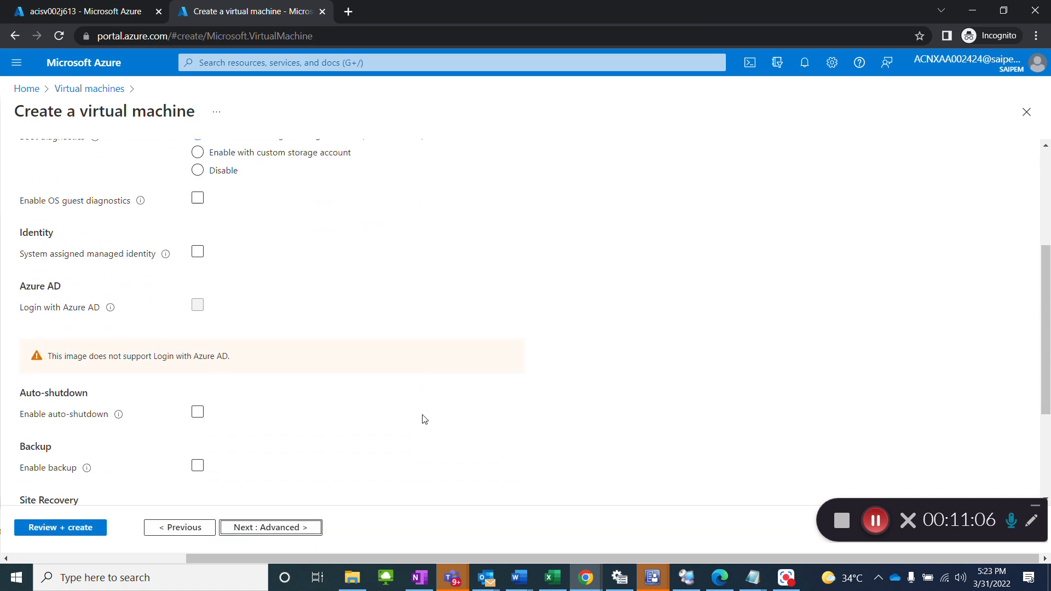
scroll(374, 382, down, 3)
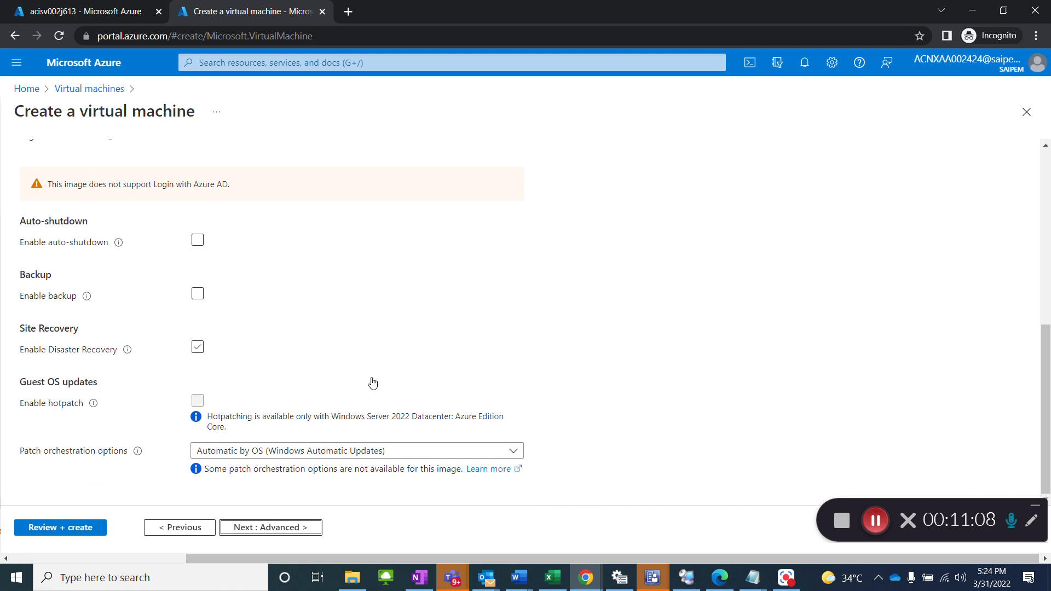
click(364, 449)
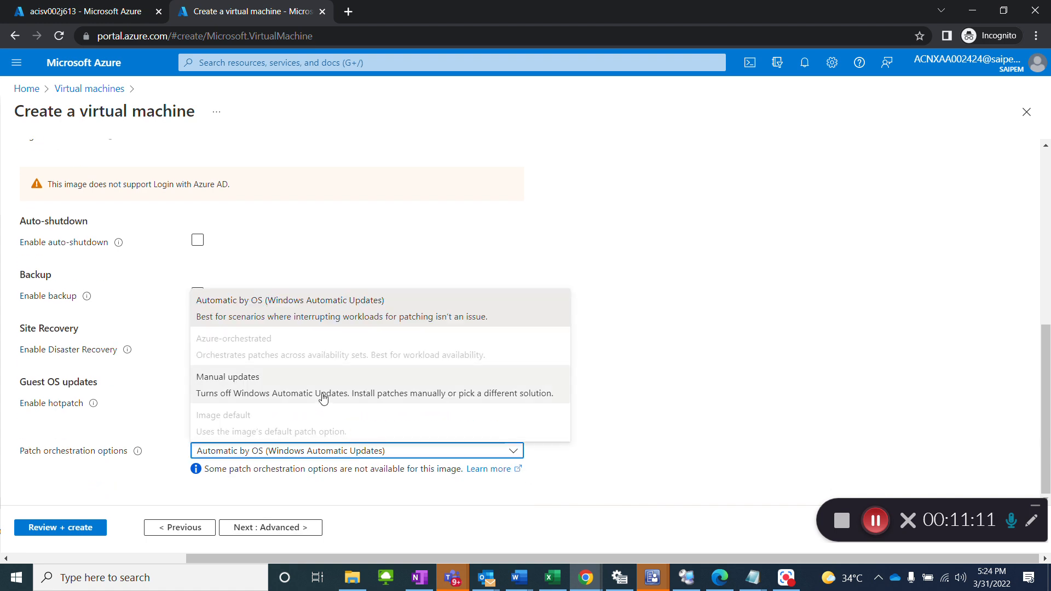
click(323, 398)
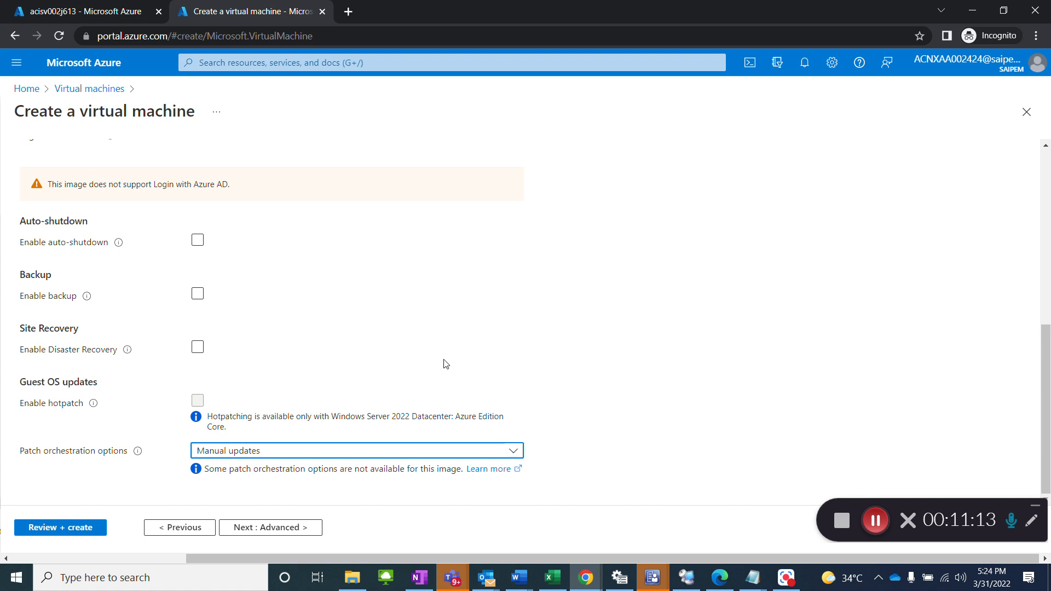
click(629, 337)
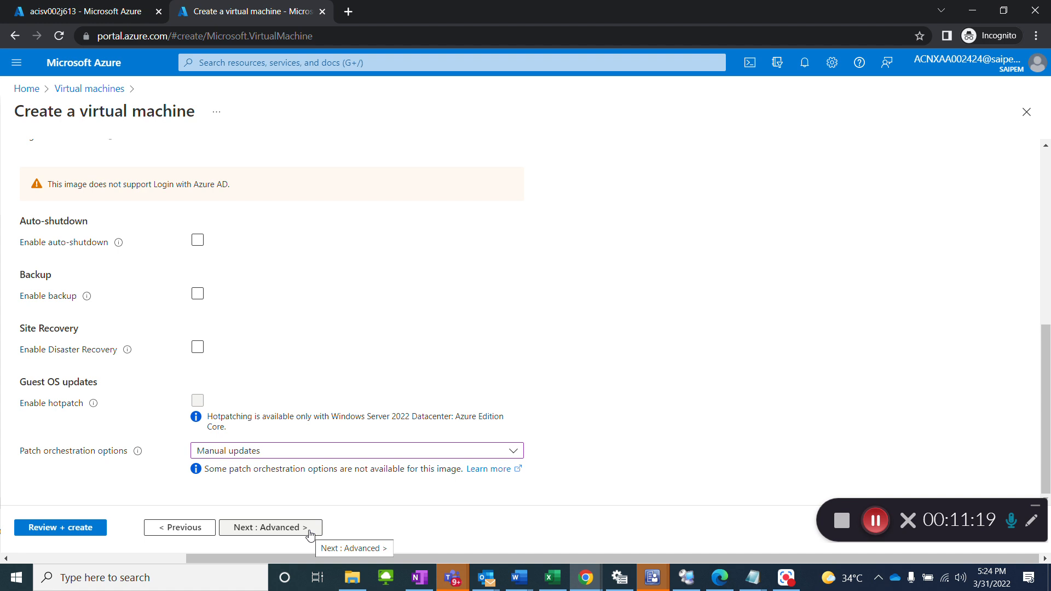
scroll(416, 294, up, 7)
scroll(418, 312, down, 5)
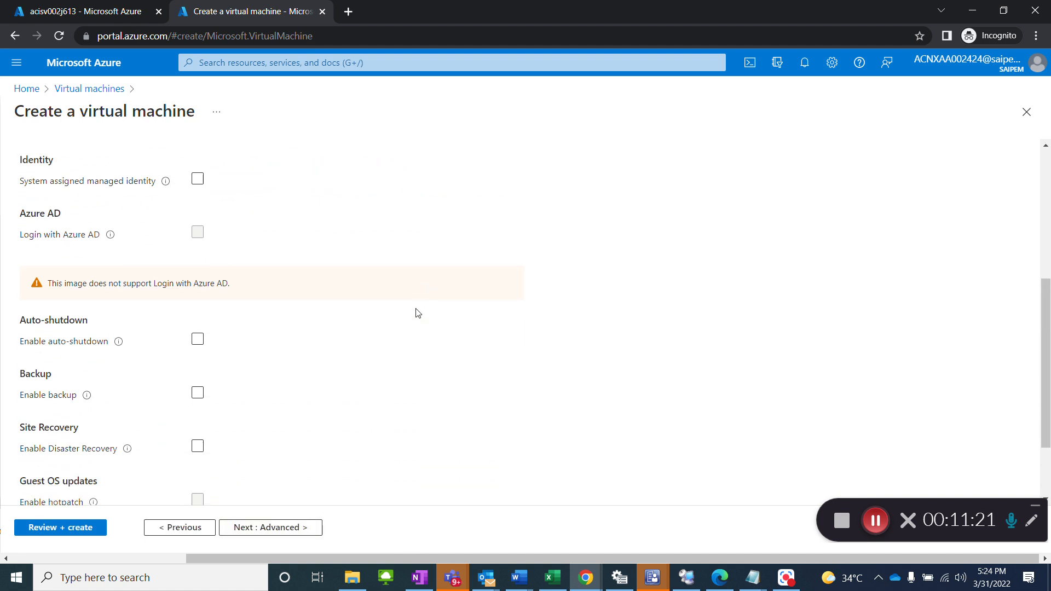
scroll(418, 313, down, 2)
click(290, 527)
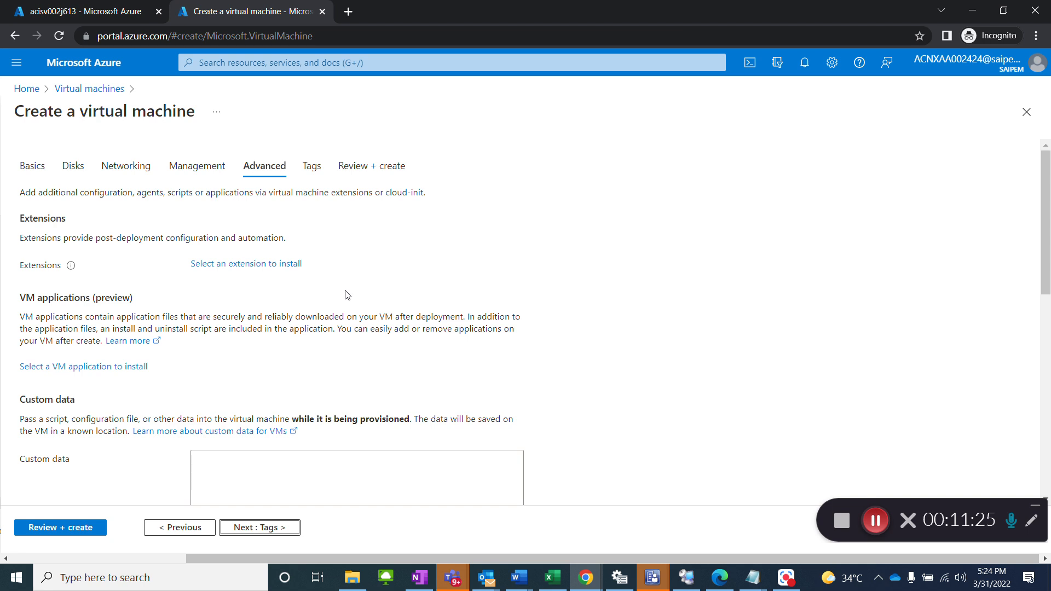
Step: Review the advanced settings, keep their default values, and continue to the tags of the new virtual machine
scroll(345, 298, down, 8)
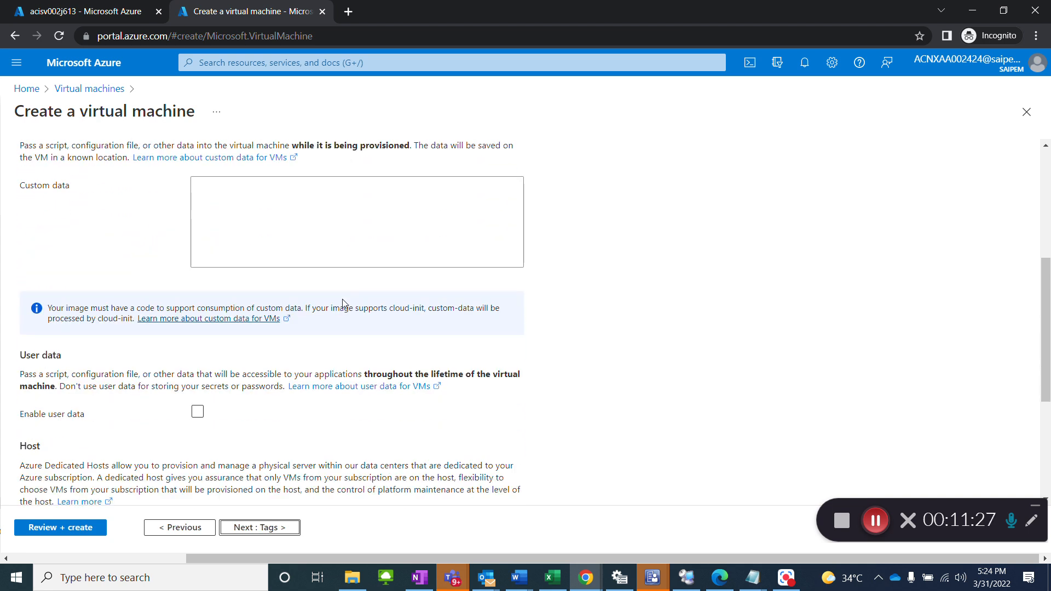
scroll(343, 302, down, 2)
scroll(343, 302, up, 10)
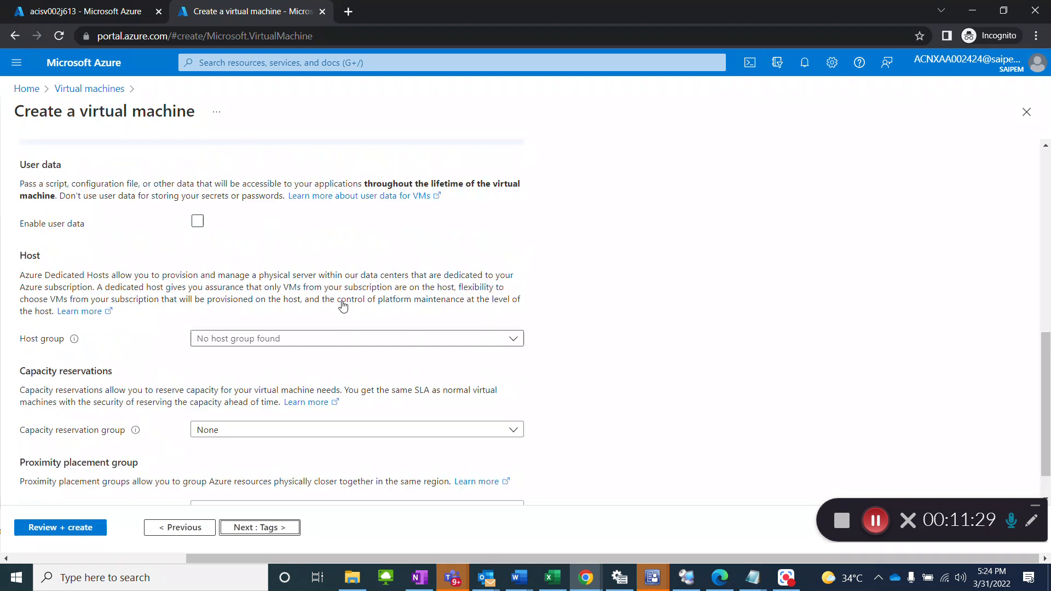
scroll(341, 305, down, 10)
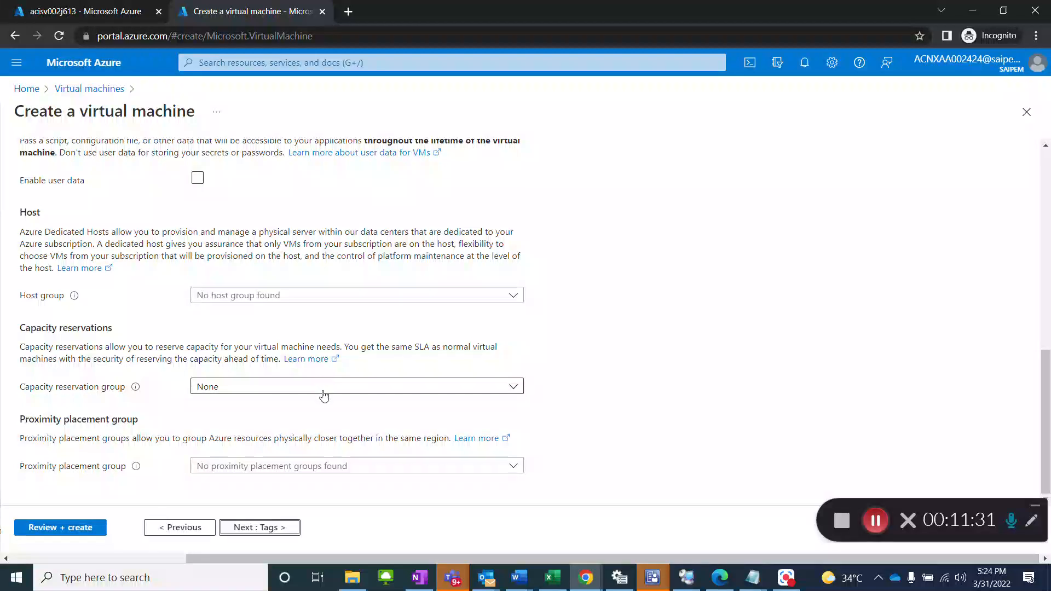
click(275, 528)
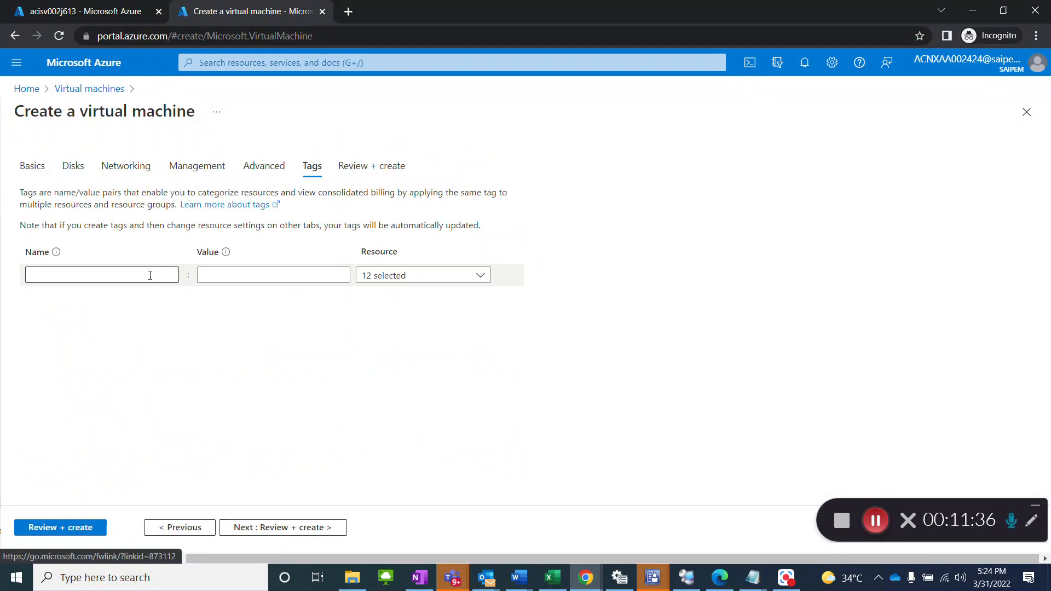
Step: Name the first tag Server Description
click(150, 275)
text(S)
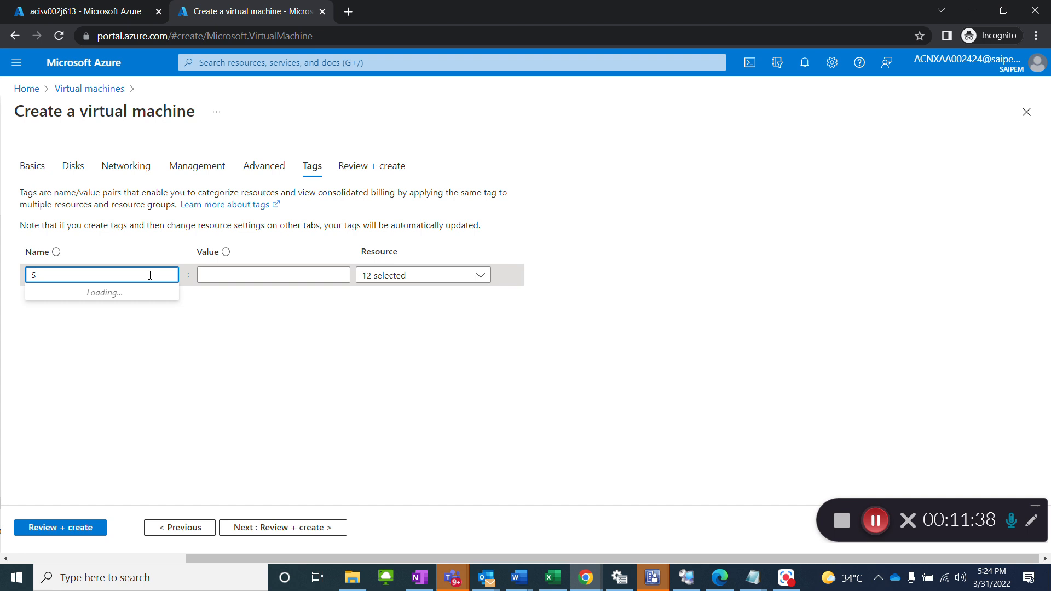
text(ervder)
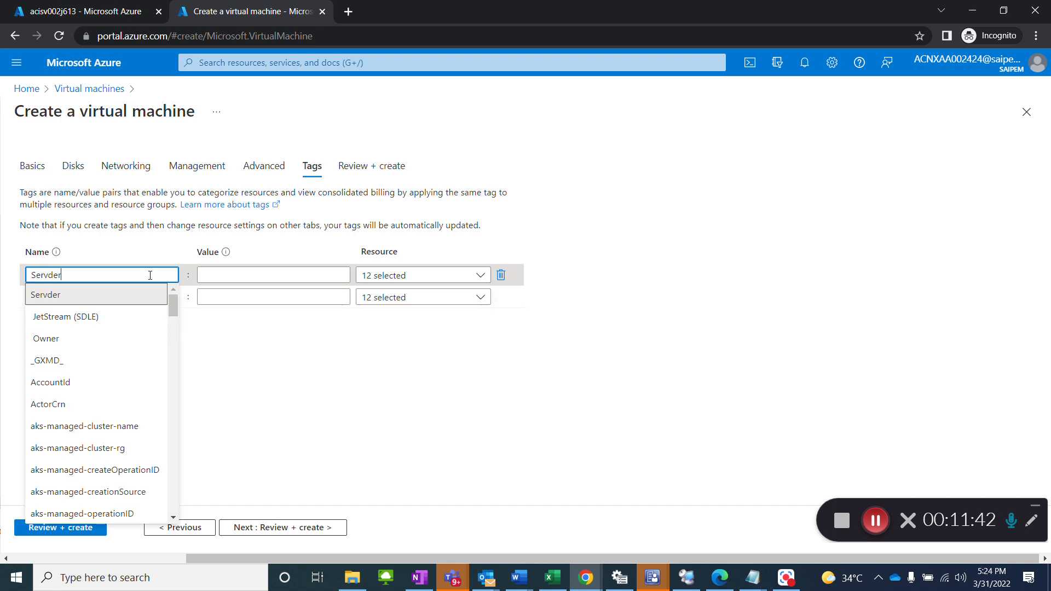
key(BackSpace)
key(BackSpace)
text(er Des)
key(Down)
key(Return)
key(Tab)
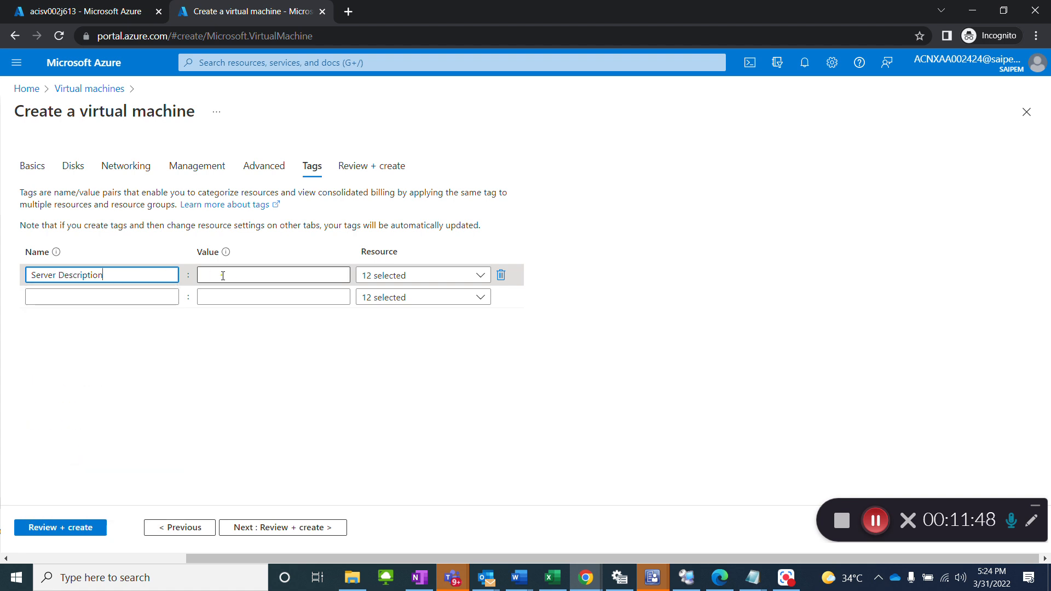
Step: Copy "Digitalization Team as a dedicated Test server for P79" from the ServiceNow change request into the Server Description tag's value in the Azure portal
key(alt+Tab)
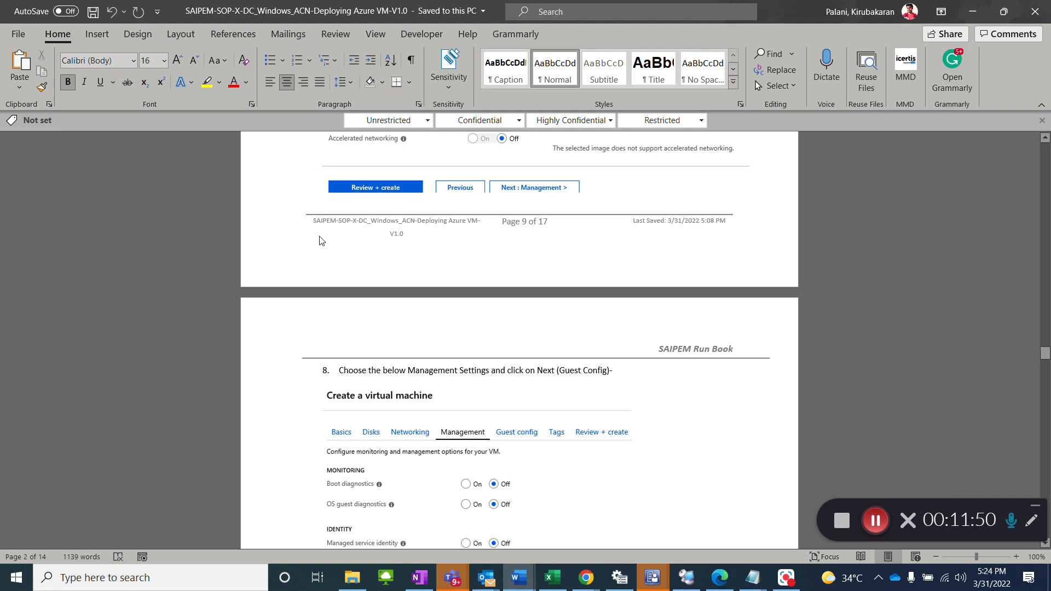
key(alt+Tab)
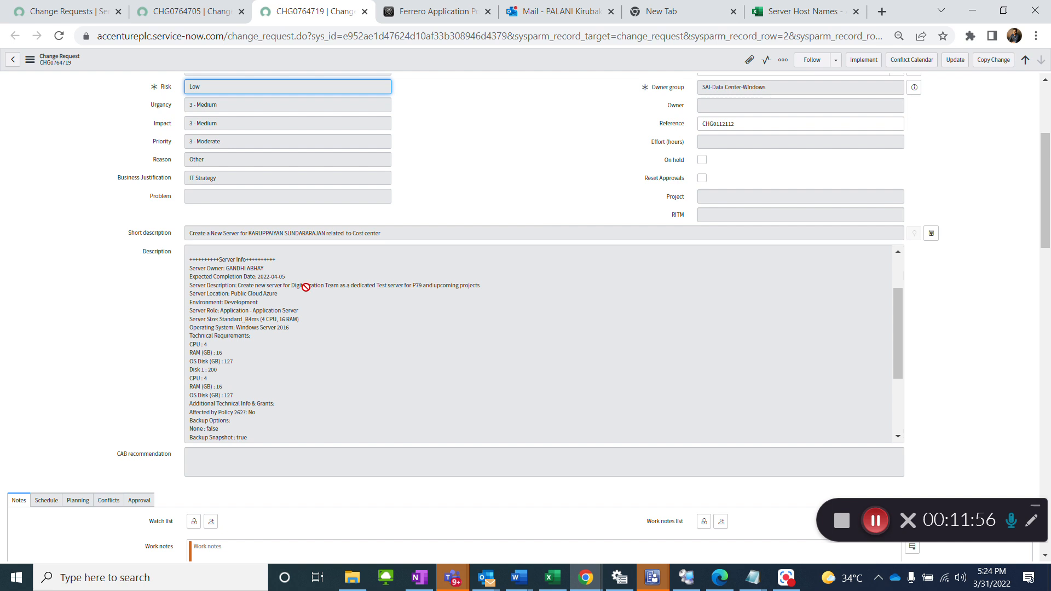
drag(292, 285, 423, 285)
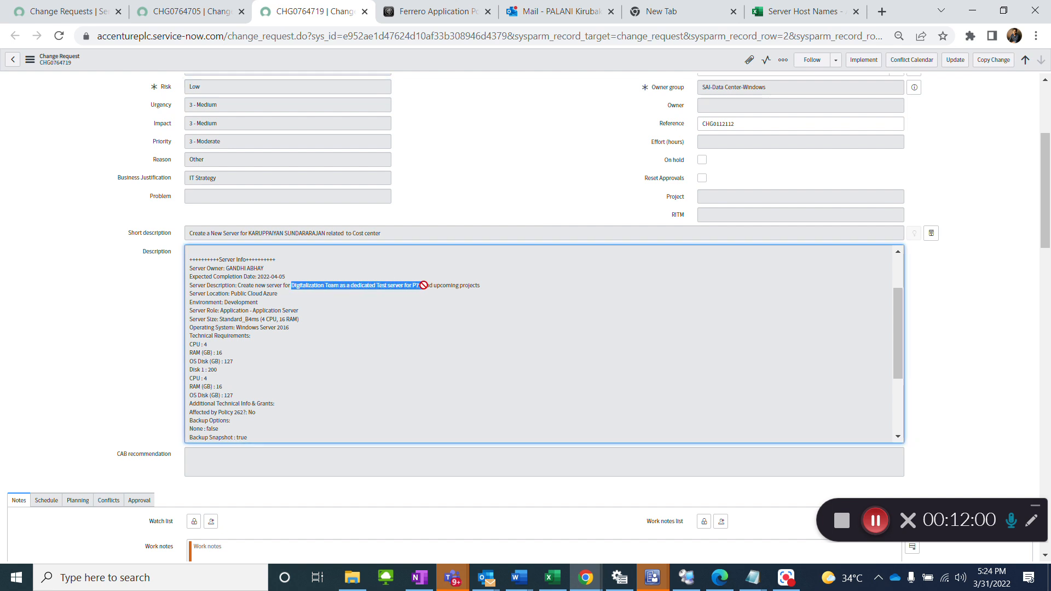
key(alt+Tab)
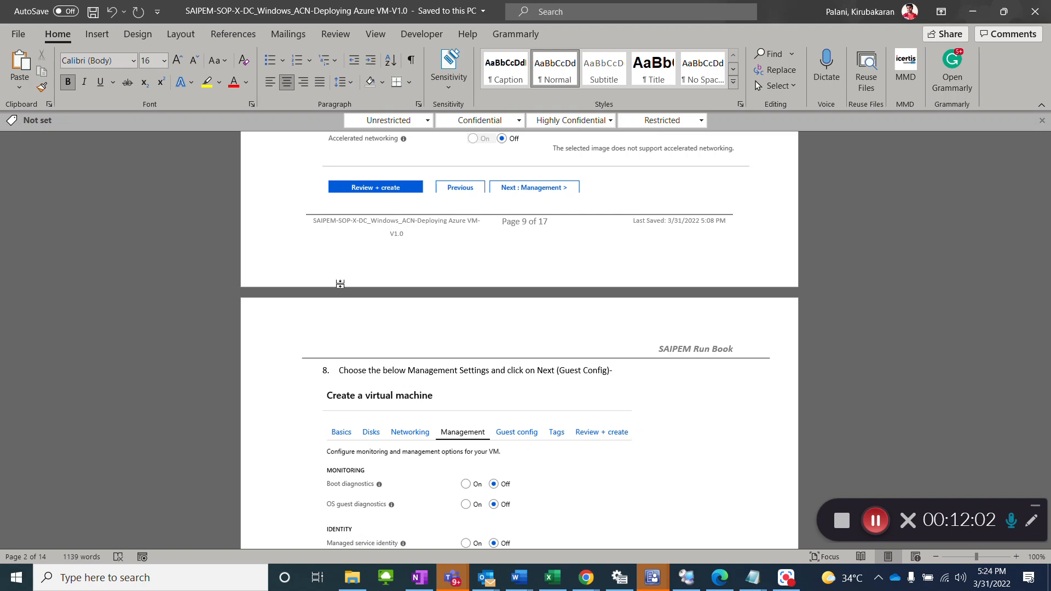
key(alt+Tab)
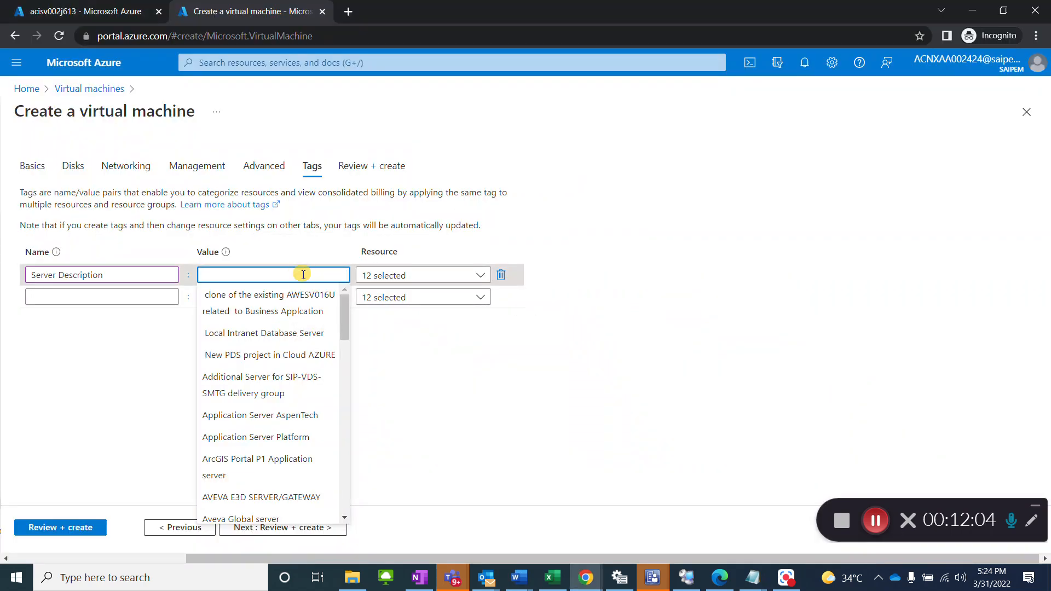
text(Digitalization Team as a dedicated Test server for P79)
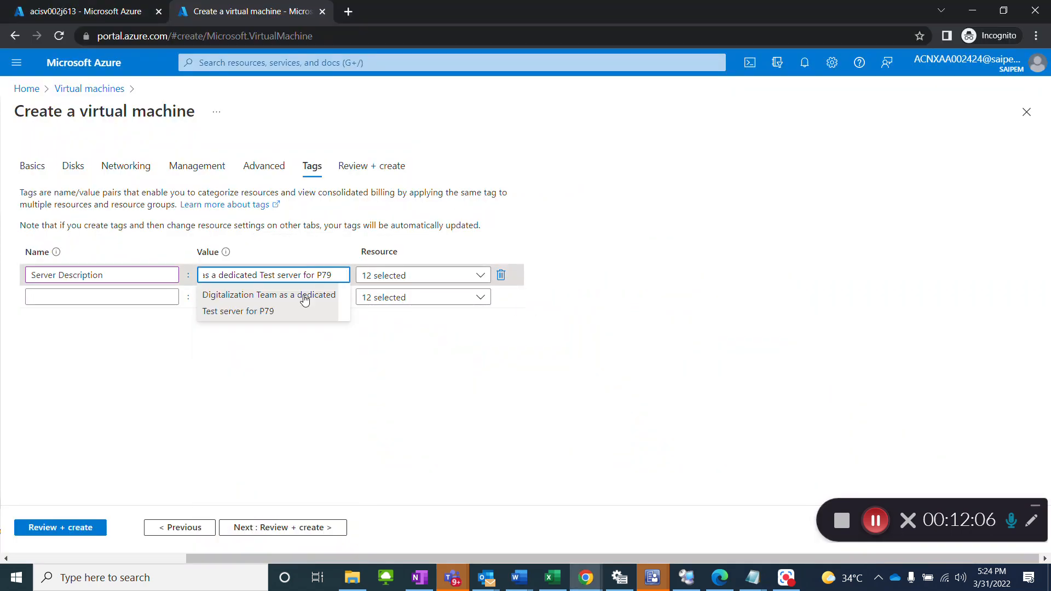
click(298, 303)
Step: Add a Server Owner tag with the server owner's name from the change request as its value
click(137, 296)
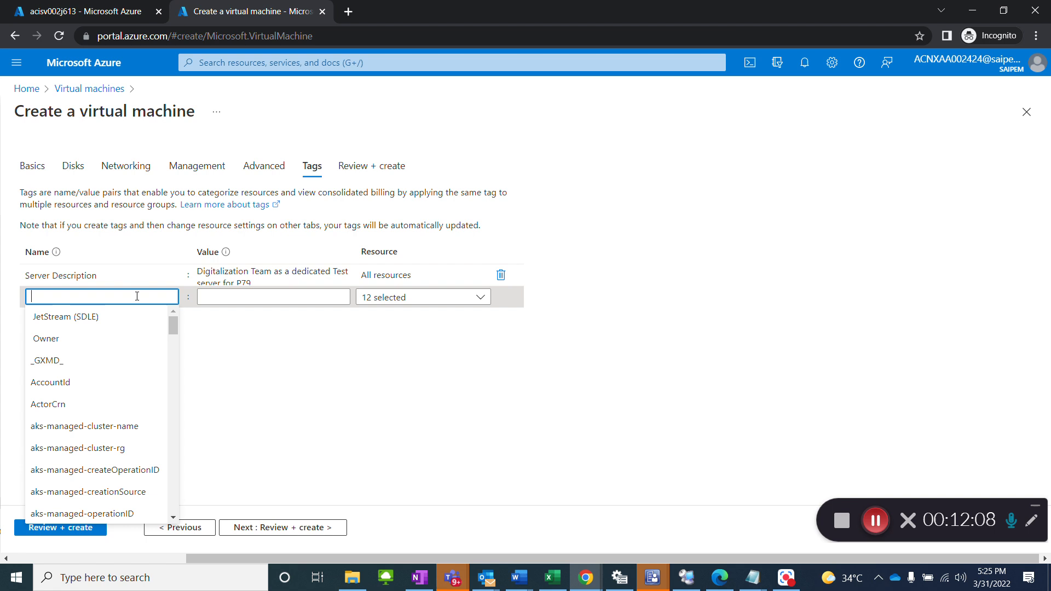
text(Server)
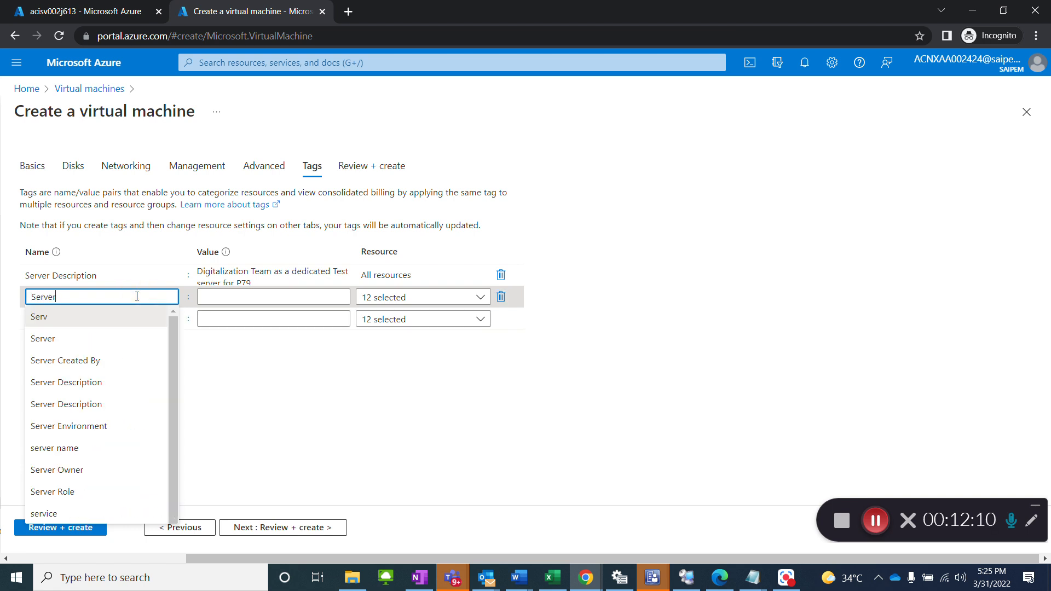
text( Owner)
click(211, 296)
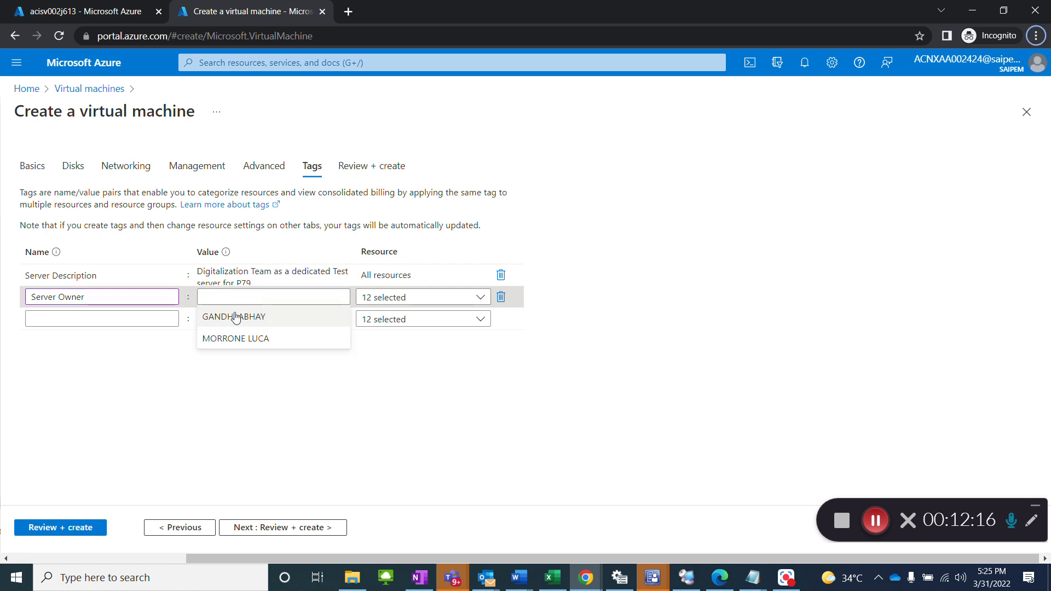
click(235, 317)
Step: Add a third tag named Enivronment with the value Development
click(134, 321)
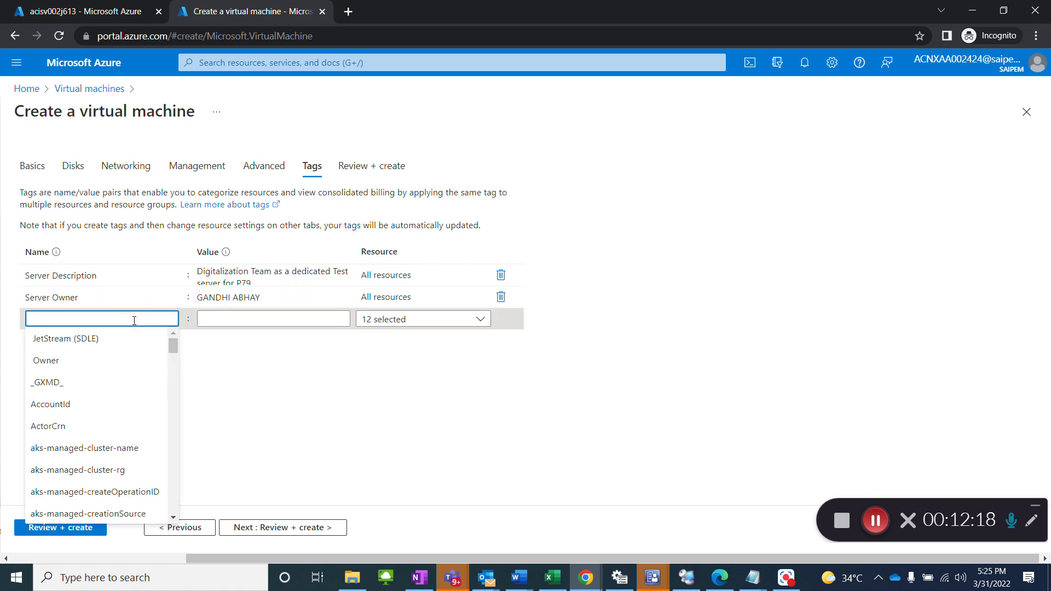
text(Enivronm)
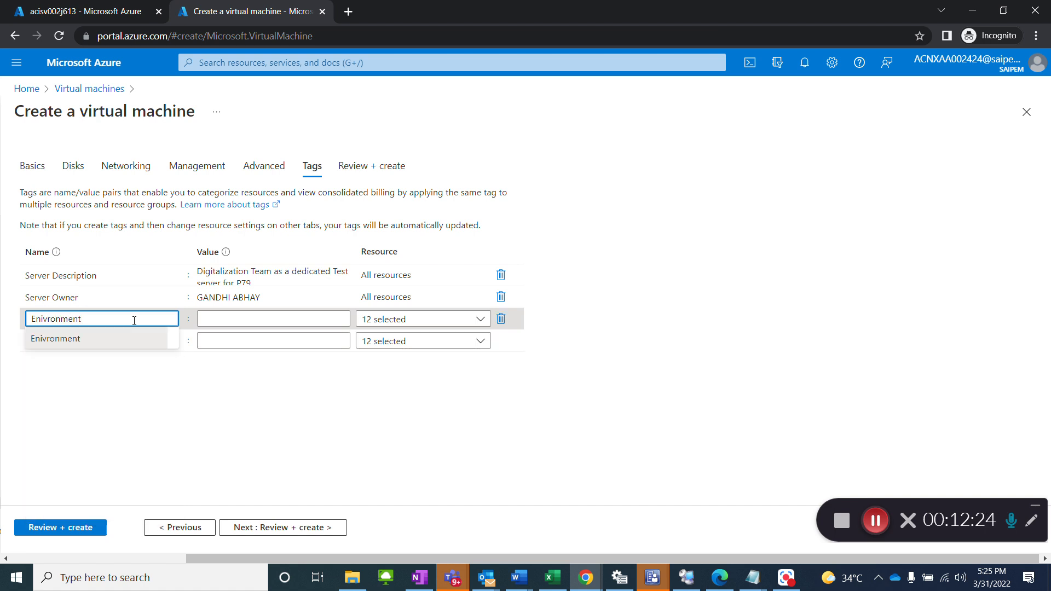
text(ent)
key(Tab)
text(No)
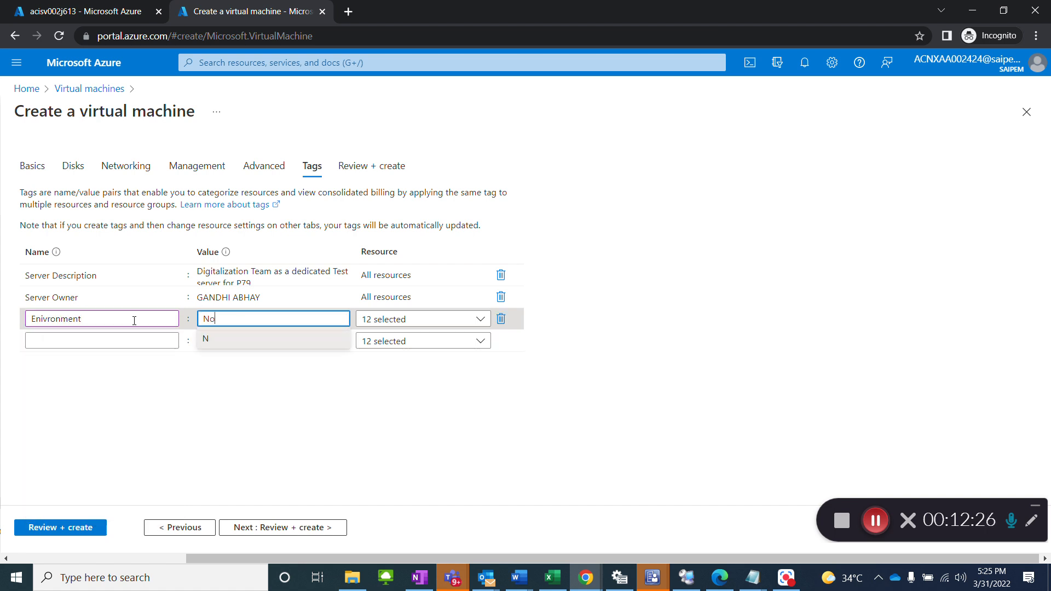
key(BackSpace)
text(Development)
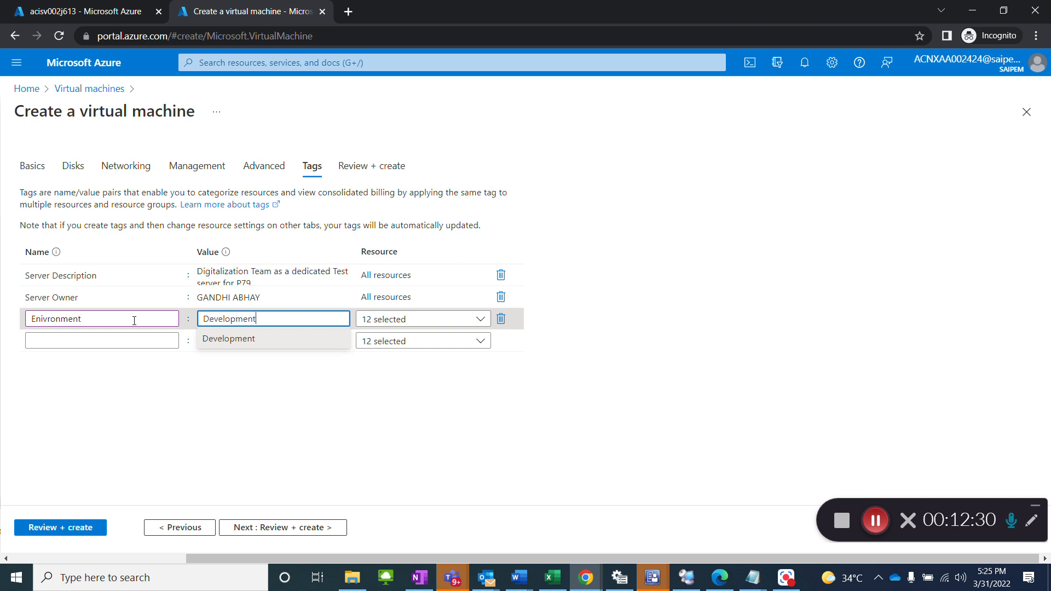
click(224, 344)
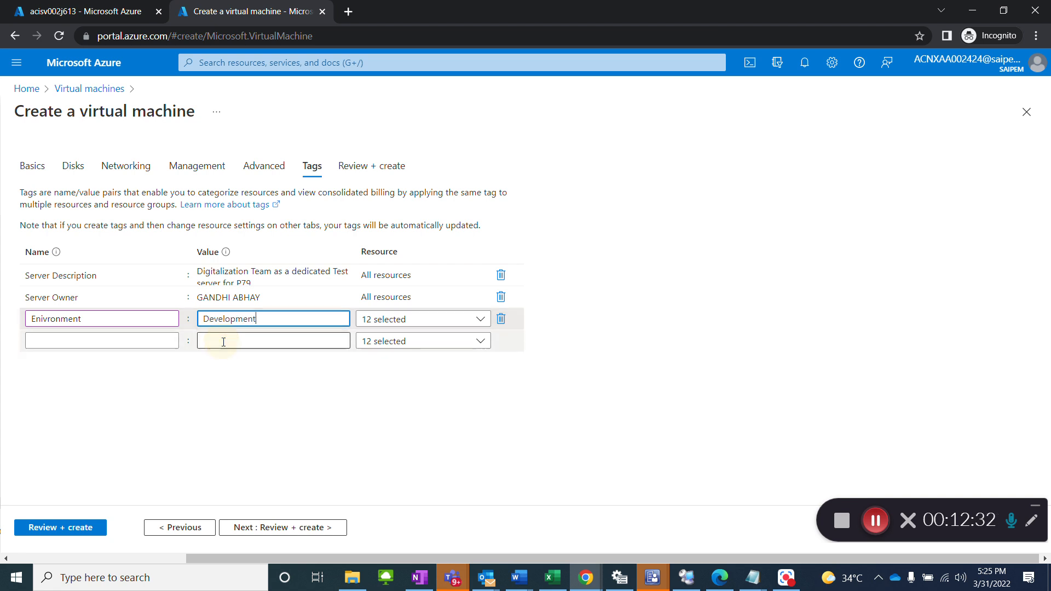
Step: Copy reference CHG0112112 from the ServiceNow change request and add it as the value of a Change Number tag in the Azure portal
click(132, 340)
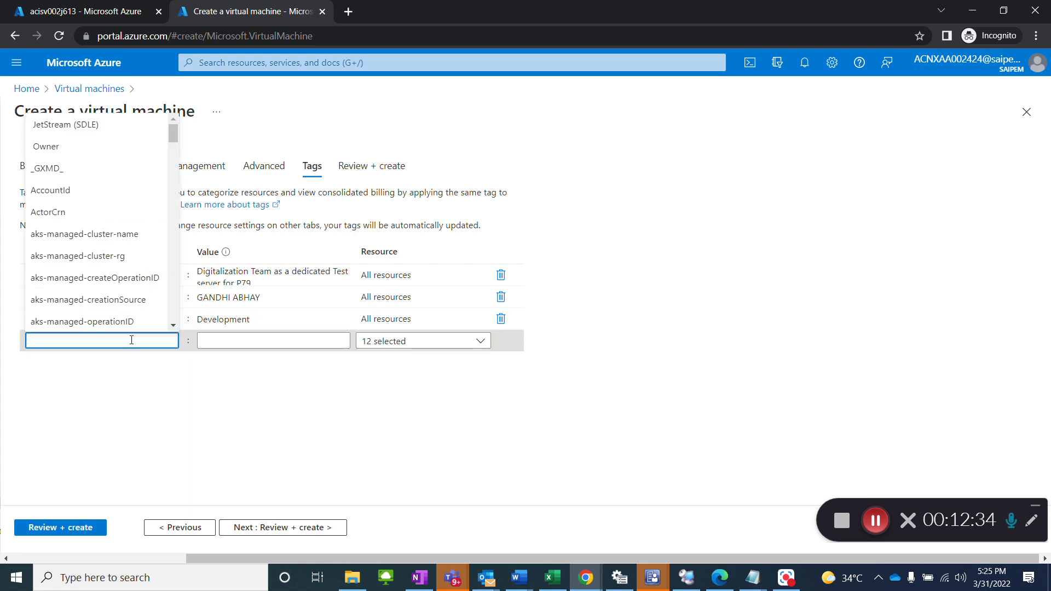
key(alt+Tab)
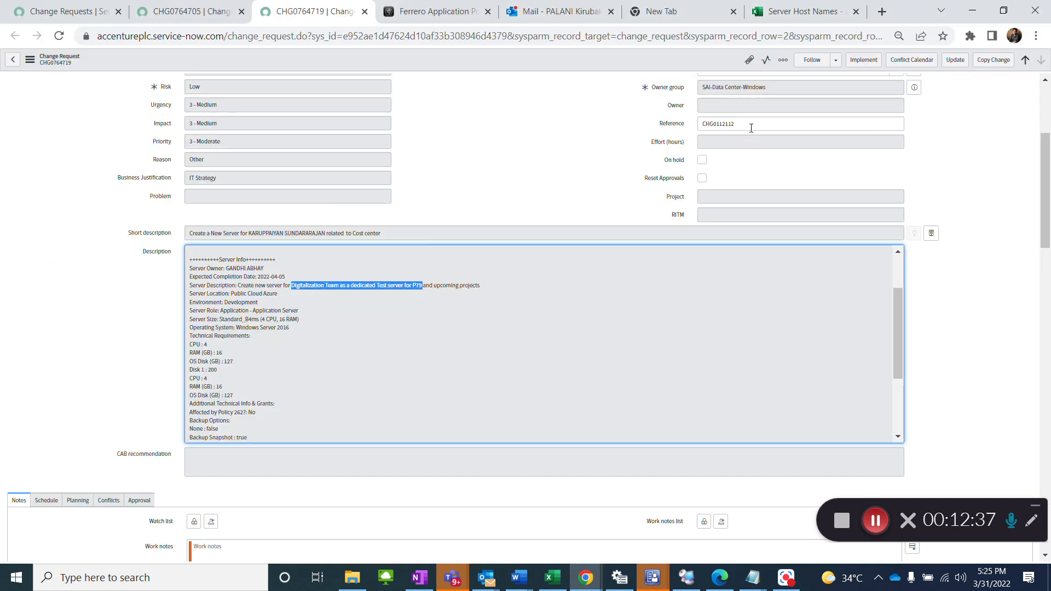
drag(751, 128, 683, 124)
key(ctrl+c)
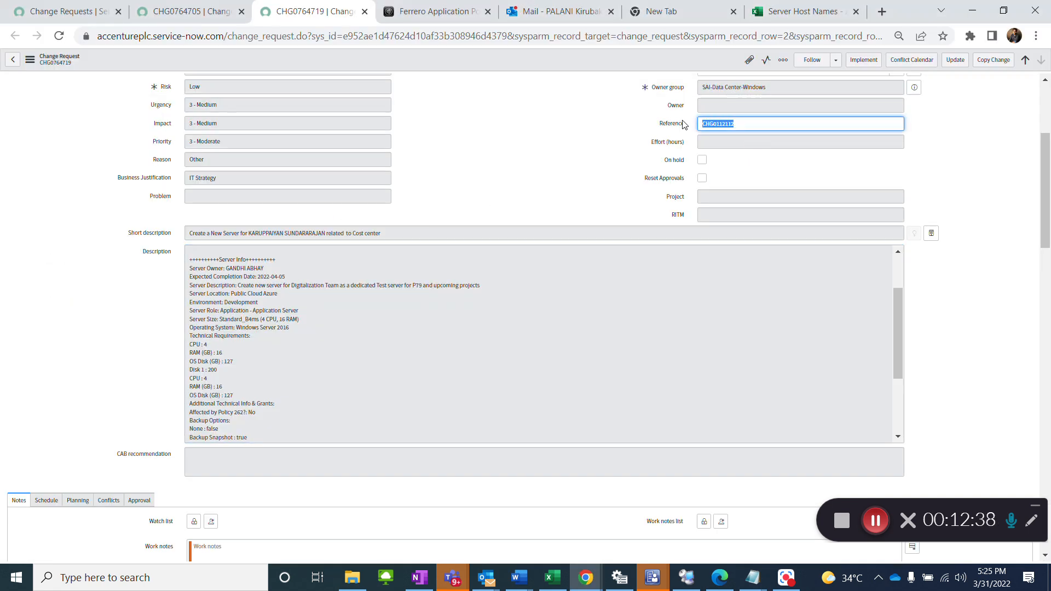
key(alt+Tab)
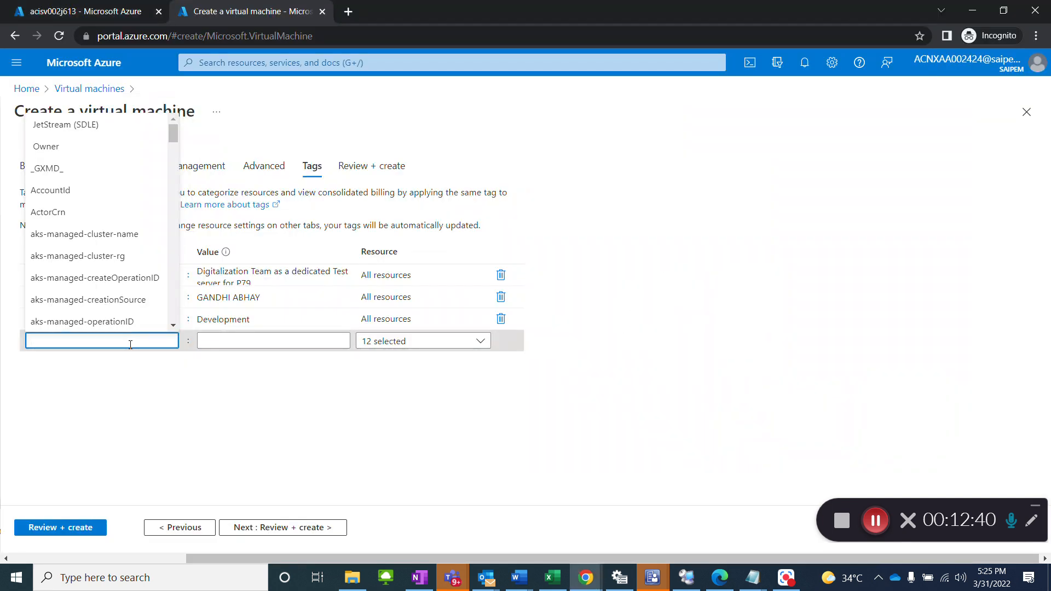
text(Change)
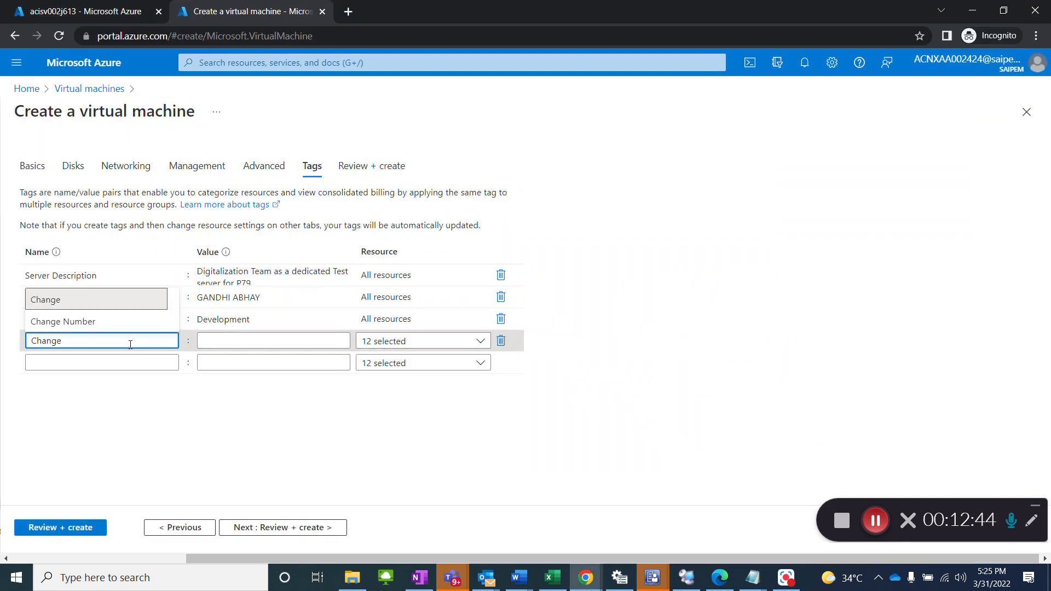
click(116, 321)
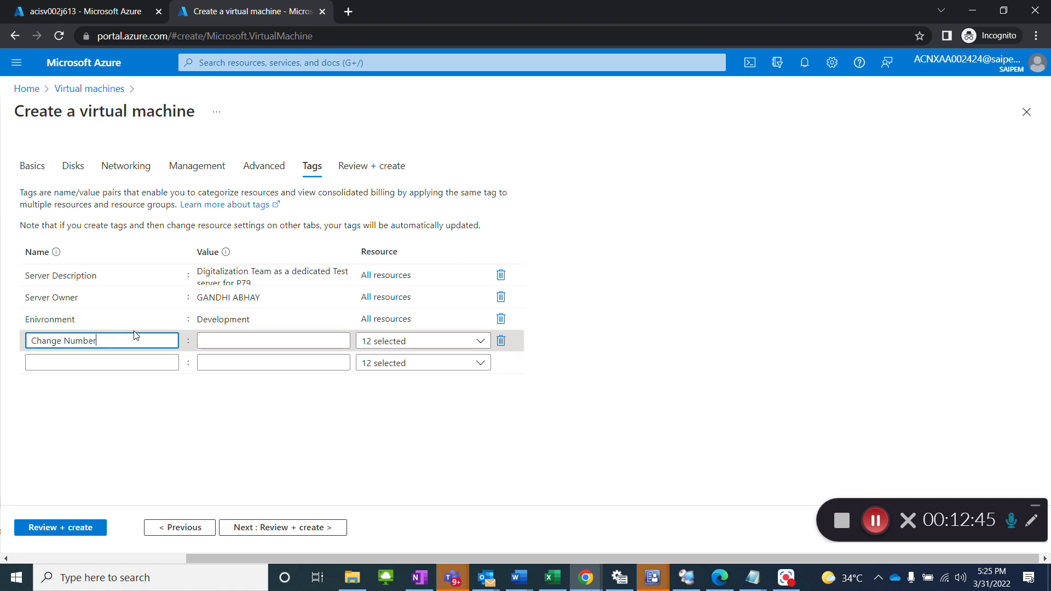
click(221, 346)
key(ctrl+v)
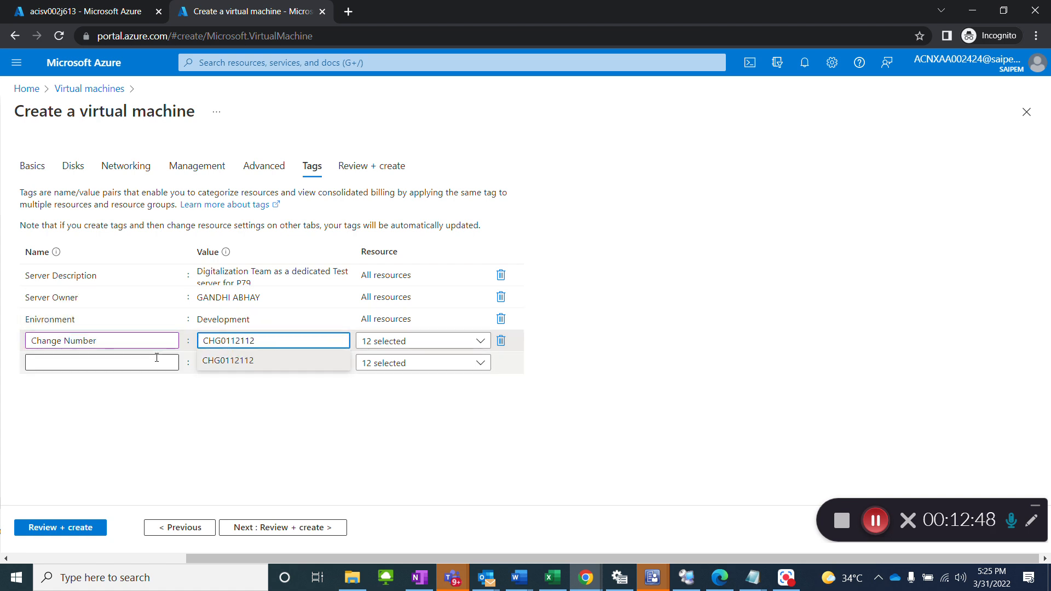
Step: Add an OS tag with the value Server 2016 to the virtual machine's tags
click(157, 358)
text(OS)
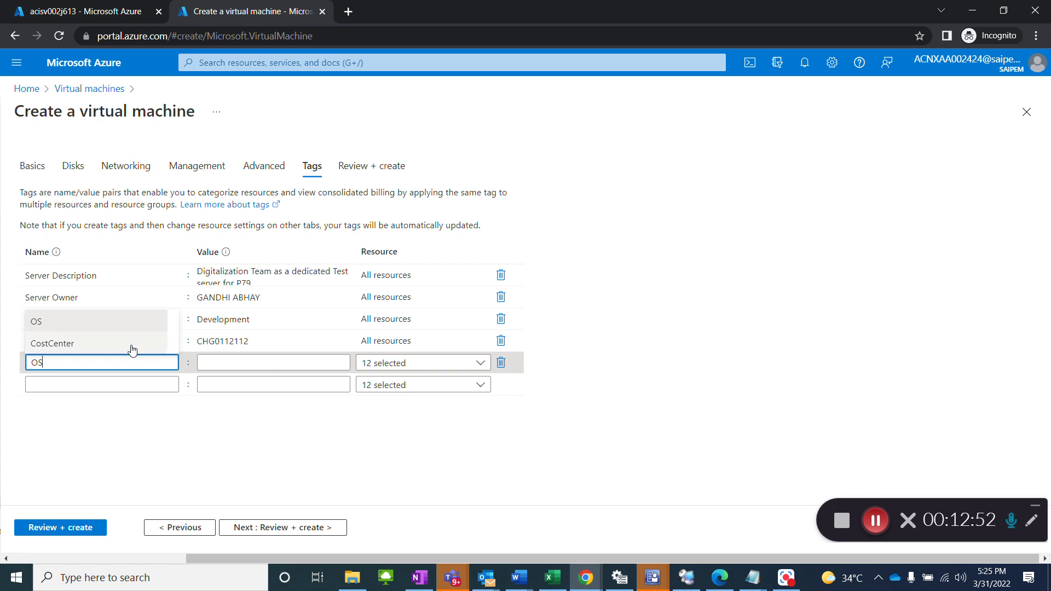
click(107, 323)
click(240, 363)
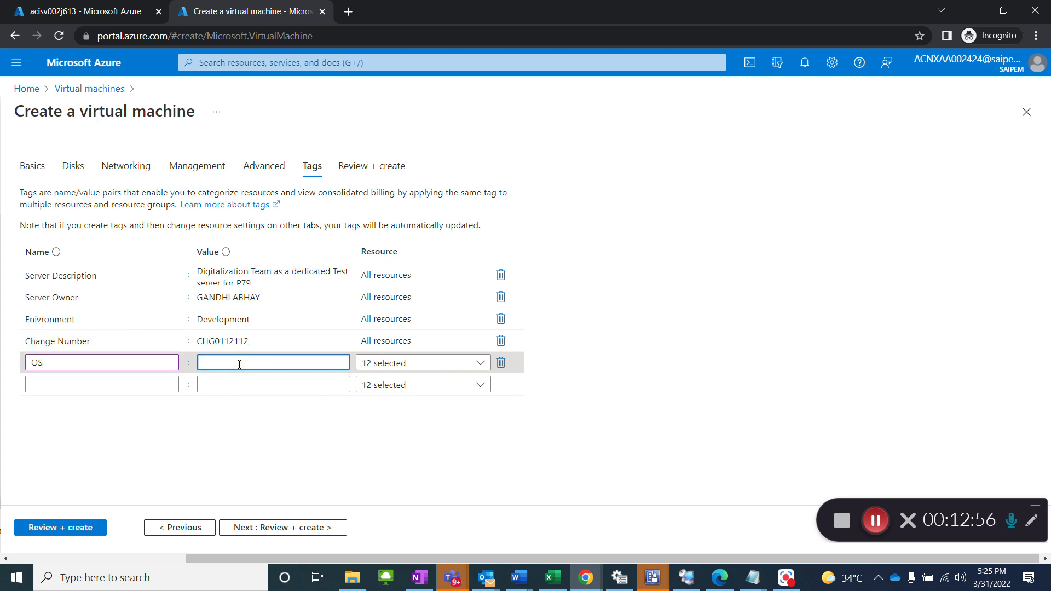
text(Server 2016)
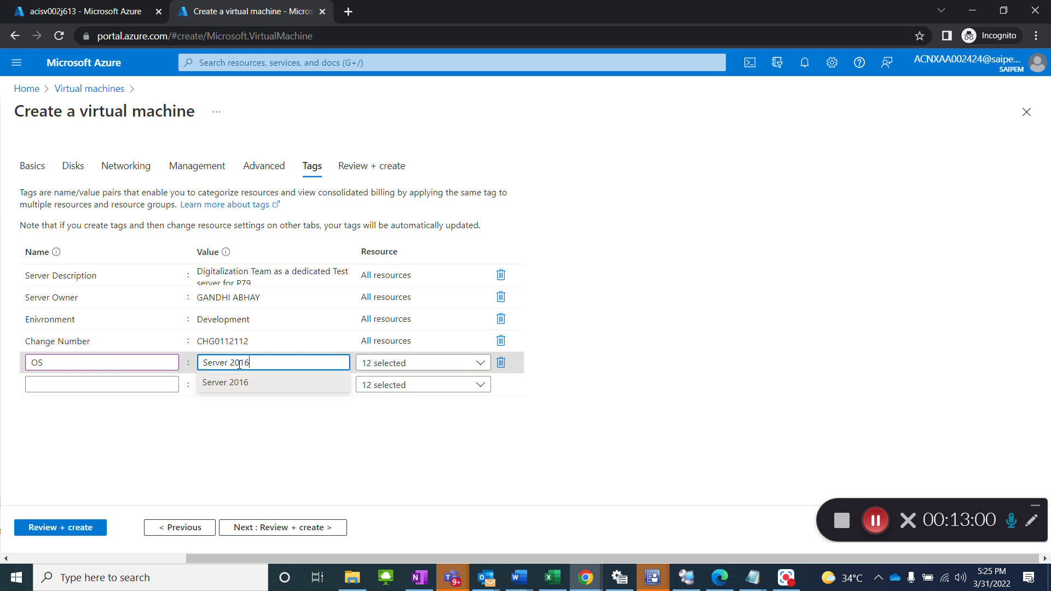
click(358, 449)
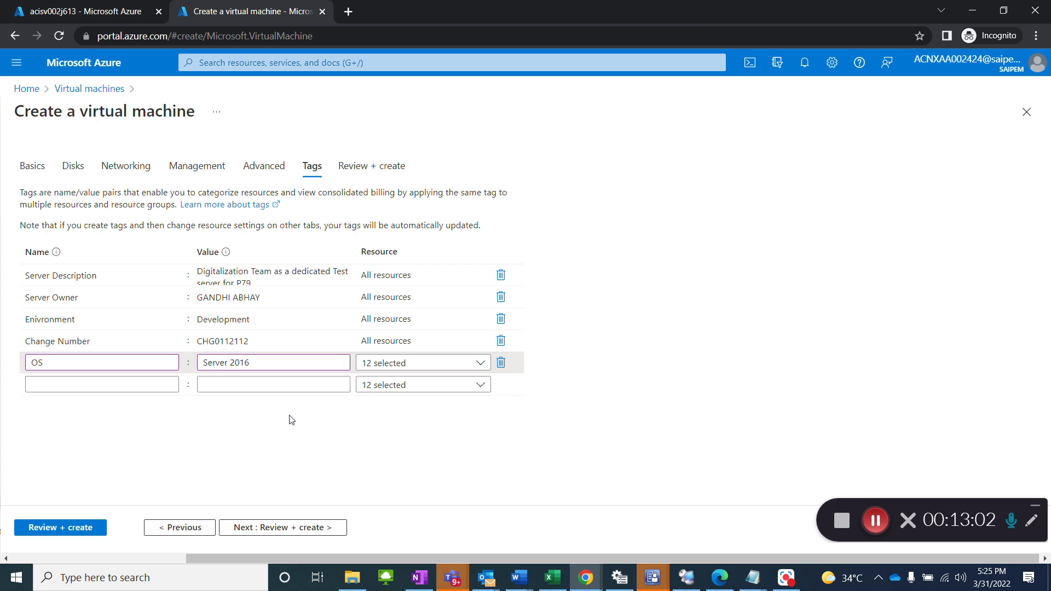
click(118, 298)
click(651, 387)
Step: Validate the virtual machine configuration and review its summary, covering basics, disks, networking, management, advanced settings and tags
click(310, 527)
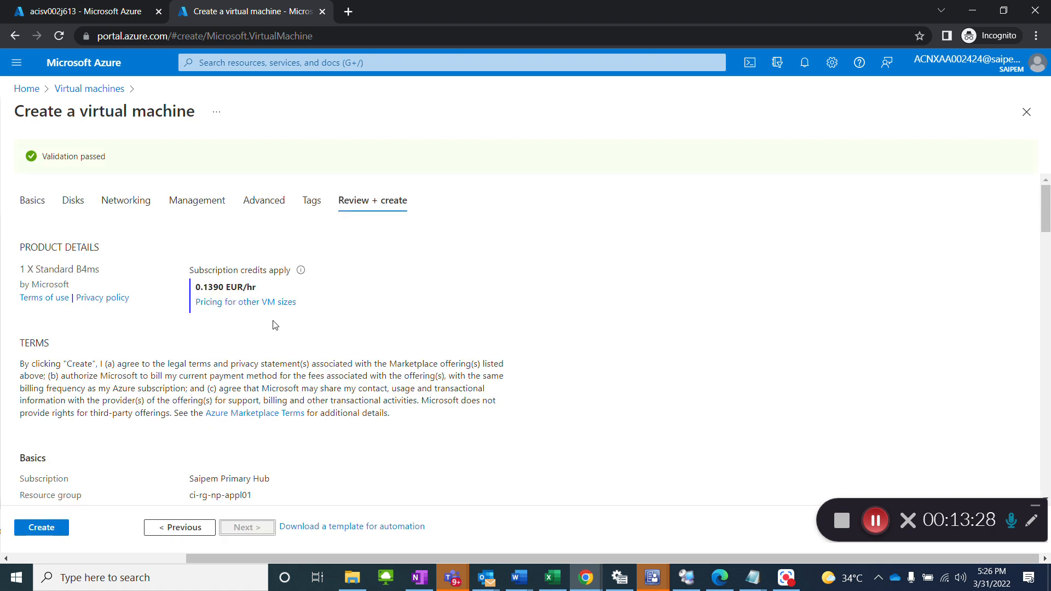
scroll(285, 331, down, 5)
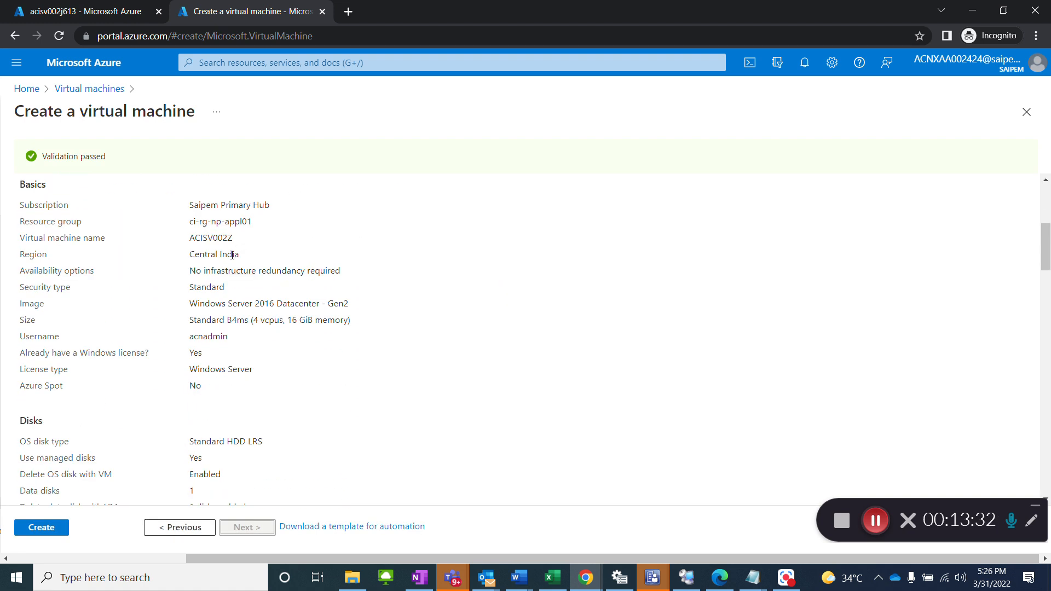
scroll(238, 352, down, 4)
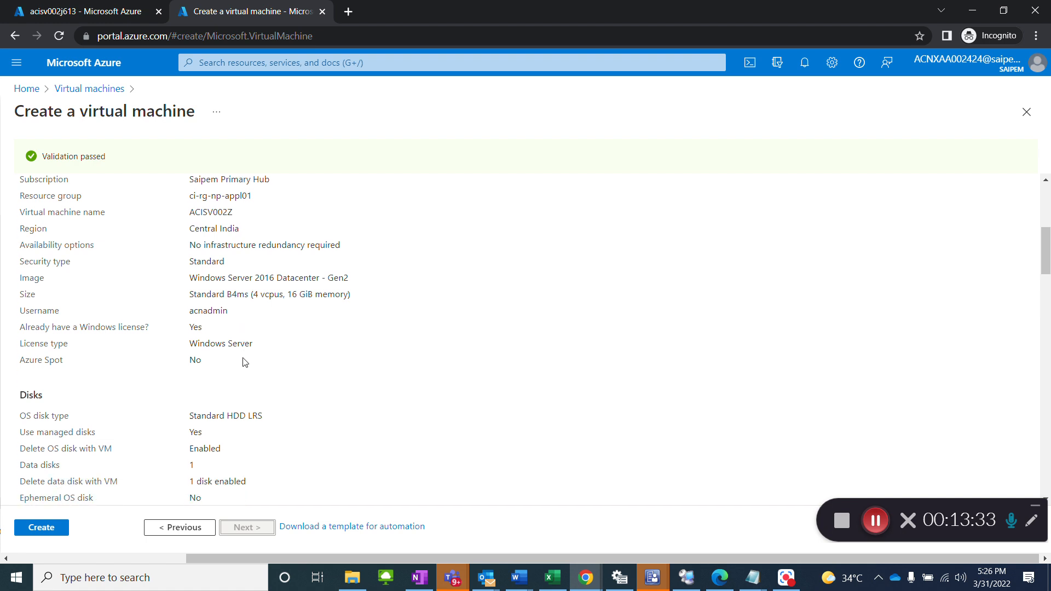
scroll(244, 362, down, 2)
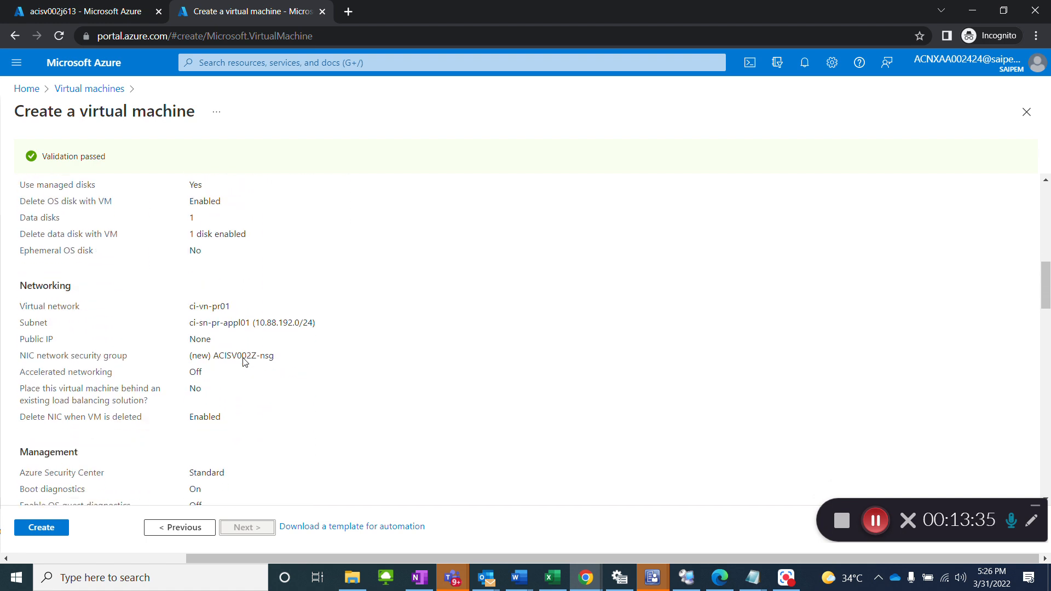
scroll(244, 363, up, 6)
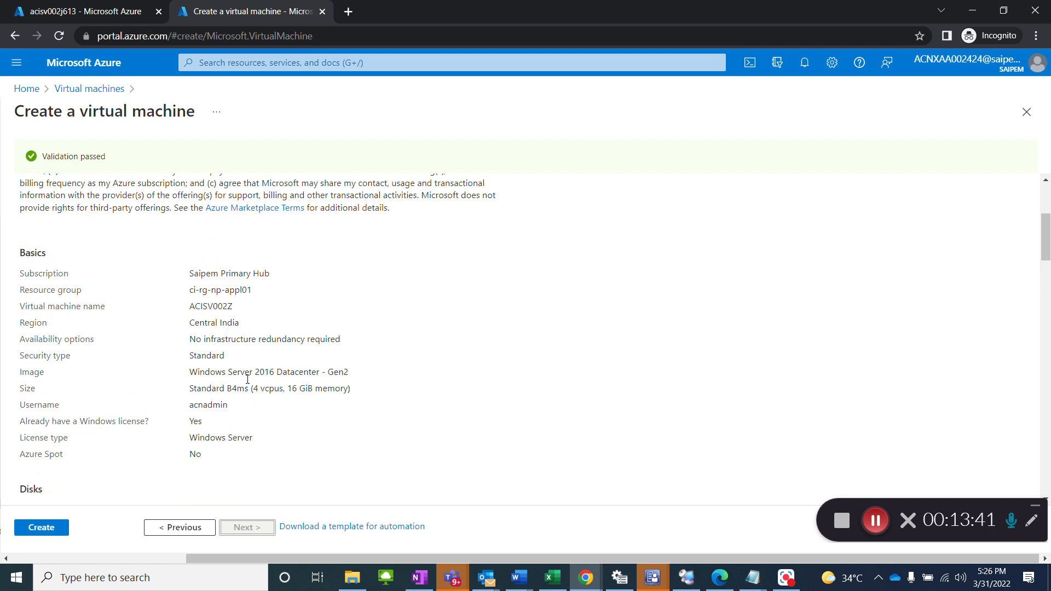
scroll(244, 372, down, 8)
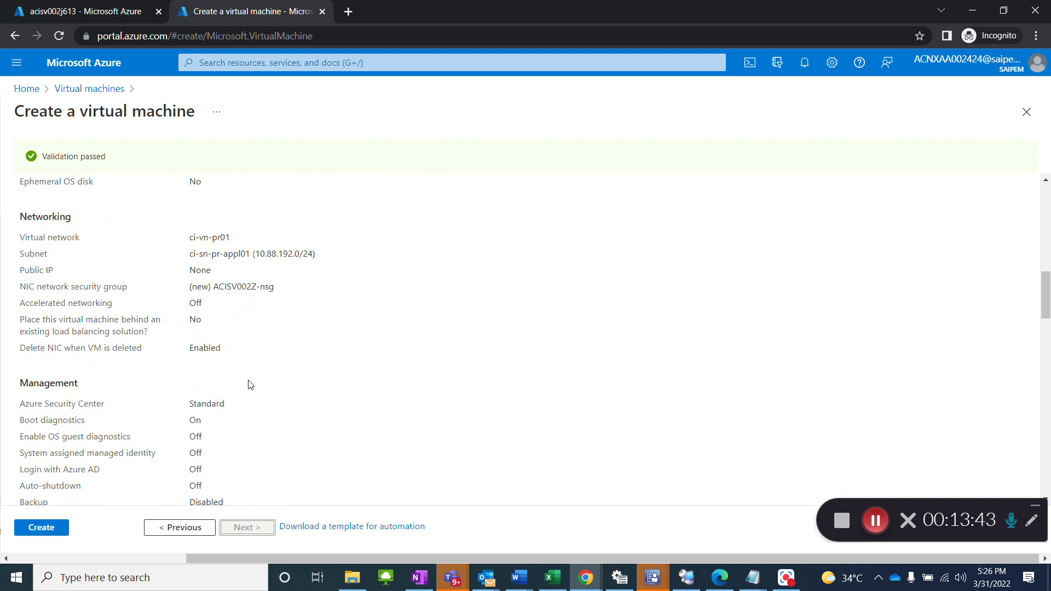
scroll(249, 385, down, 3)
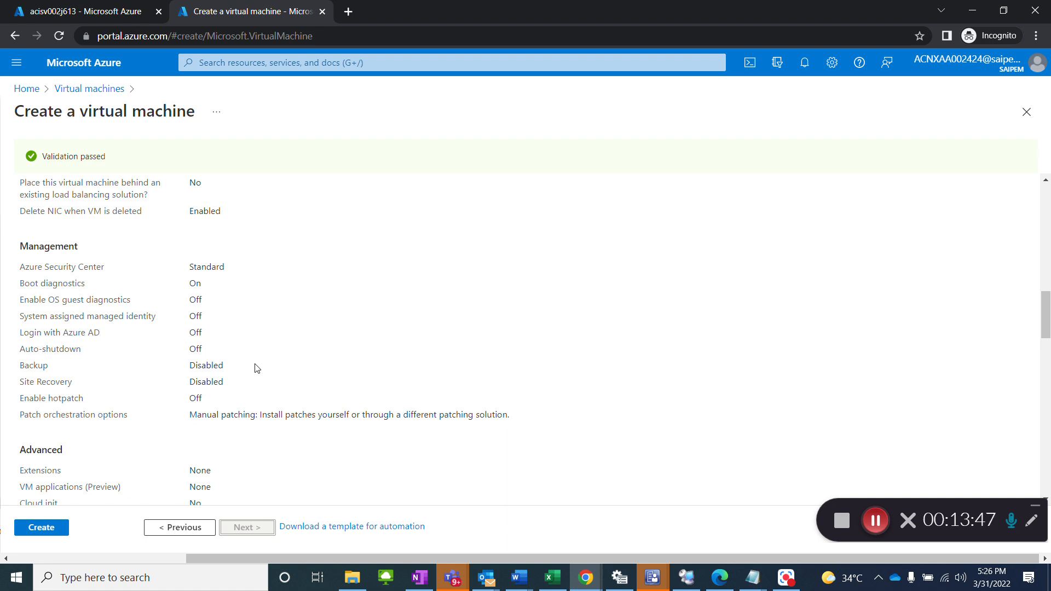
scroll(256, 368, down, 10)
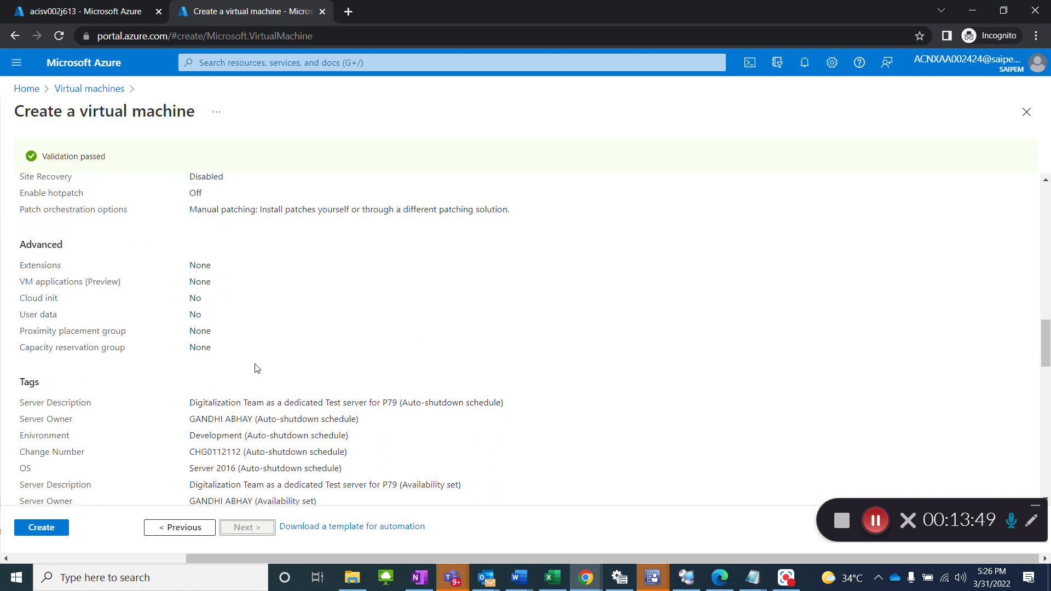
scroll(256, 368, down, 5)
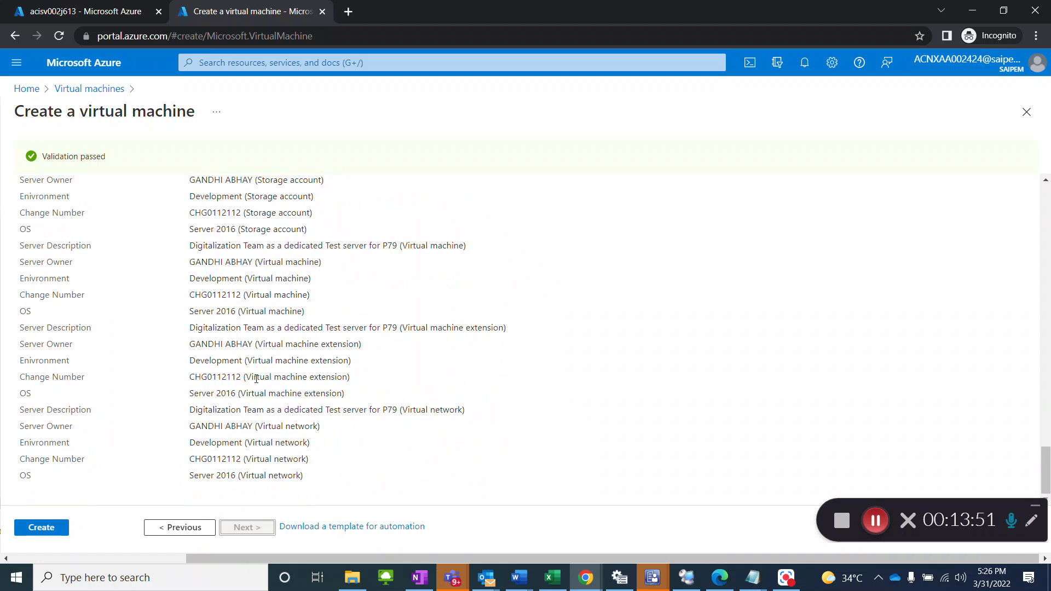
Step: Create virtual machine ACISV002Z and open the resource once its deployment completes
click(38, 527)
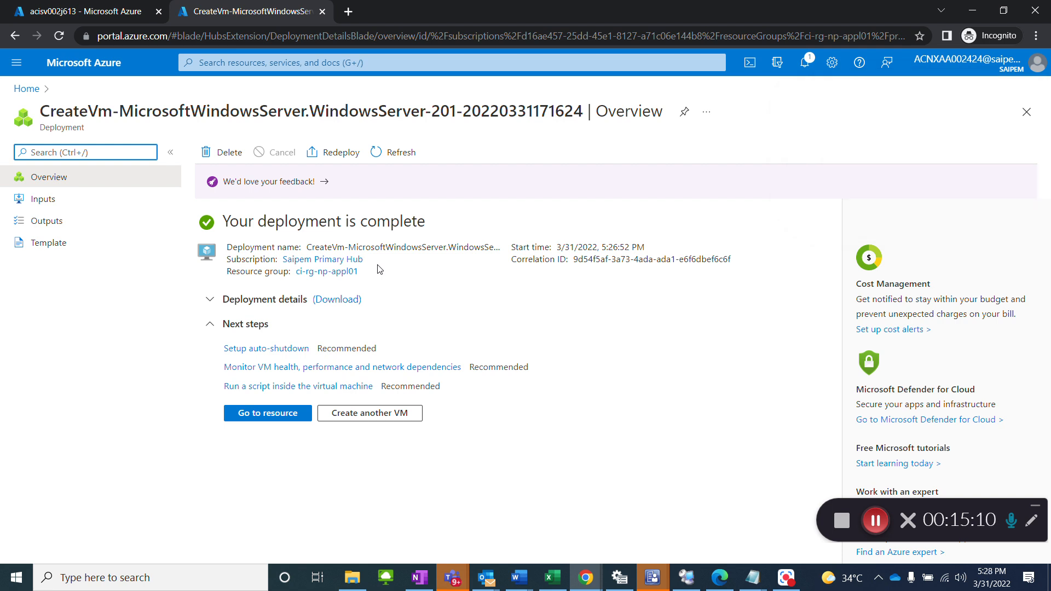
click(249, 418)
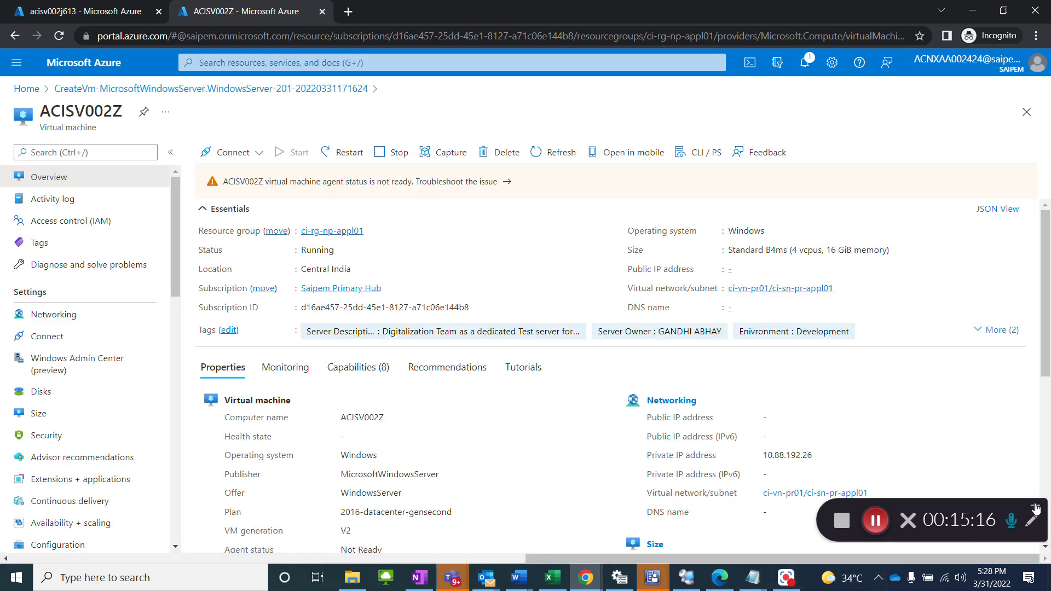
Step: Start the Saipem EAA client login from its background icon and sign in with the external guest account, entering the account password
click(878, 577)
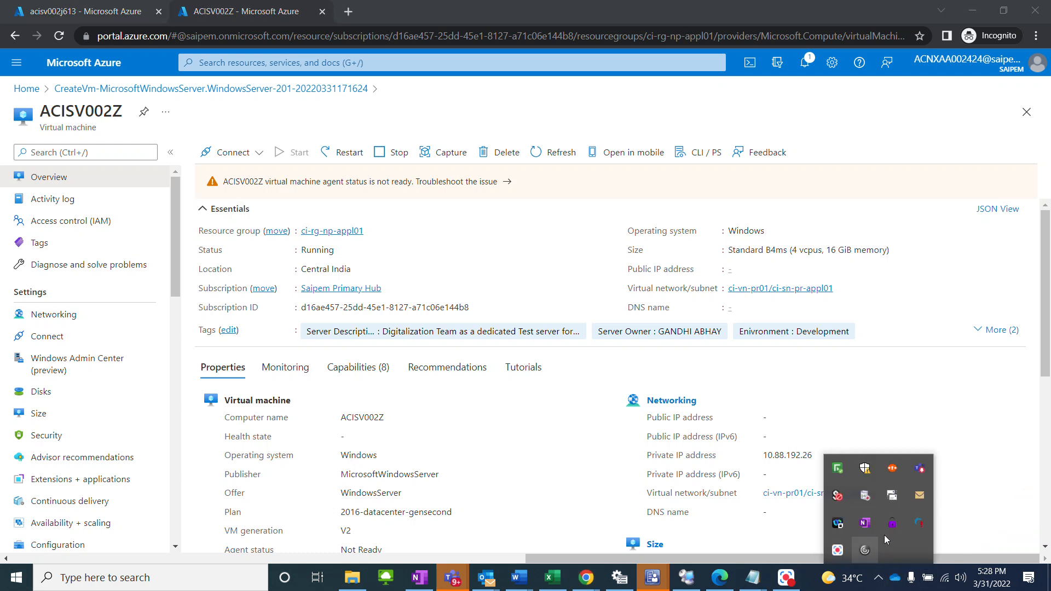
right_click(920, 523)
click(937, 486)
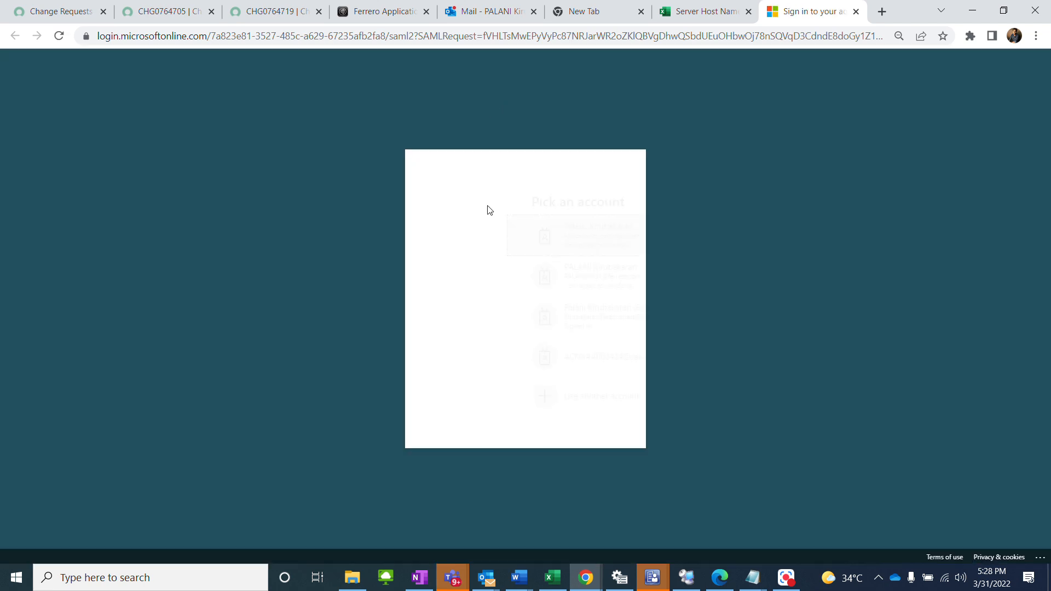
click(530, 333)
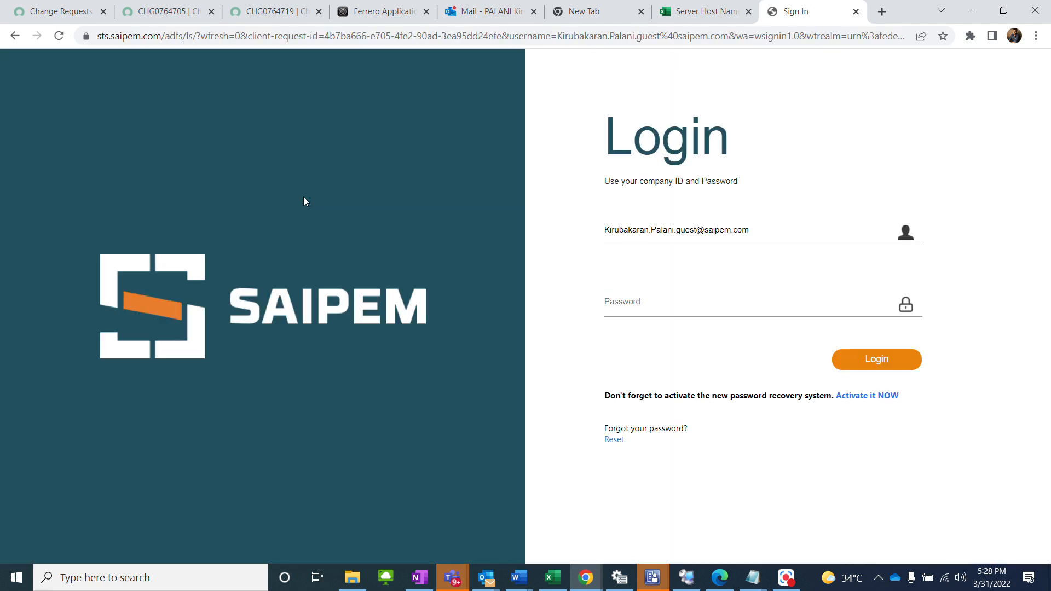
text(************)
key(Return)
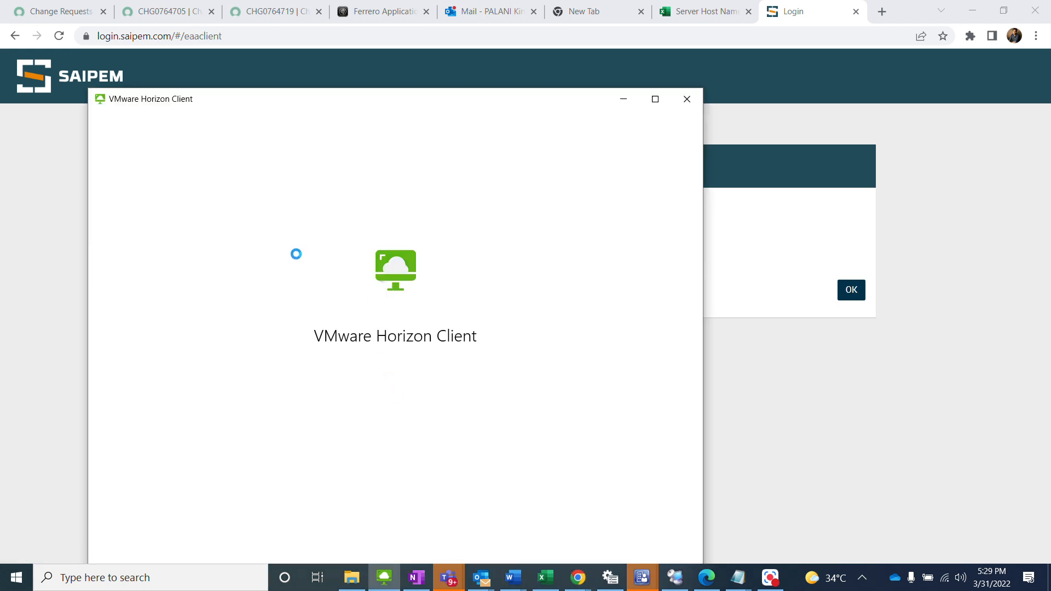
Step: Connect to server 10.128.159.104 in the VMware Horizon Client
click(206, 280)
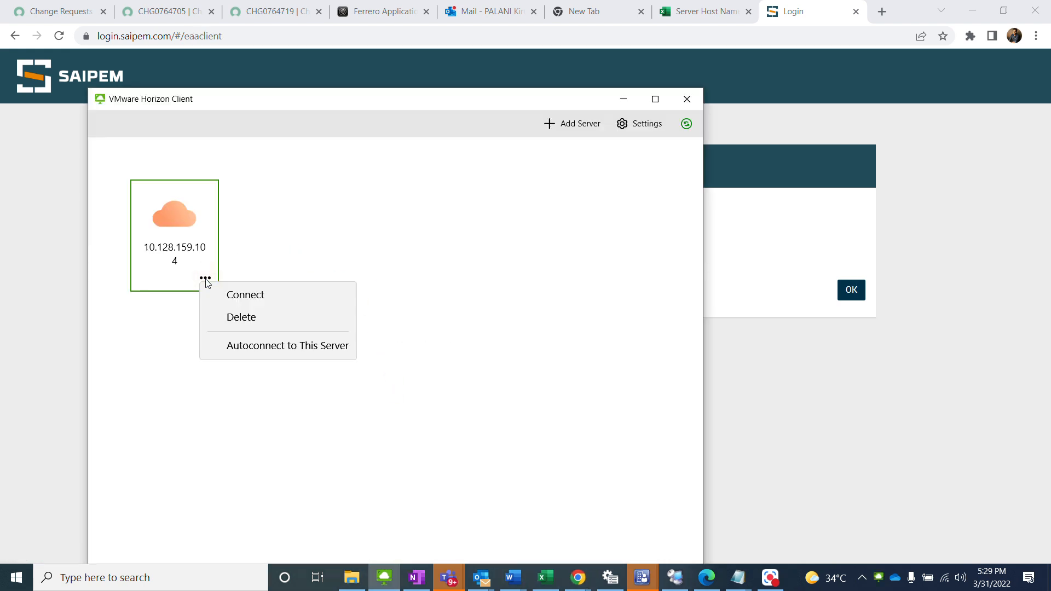
click(241, 296)
Step: Return to the Azure portal and stop the ACISV002Z virtual machine
click(771, 579)
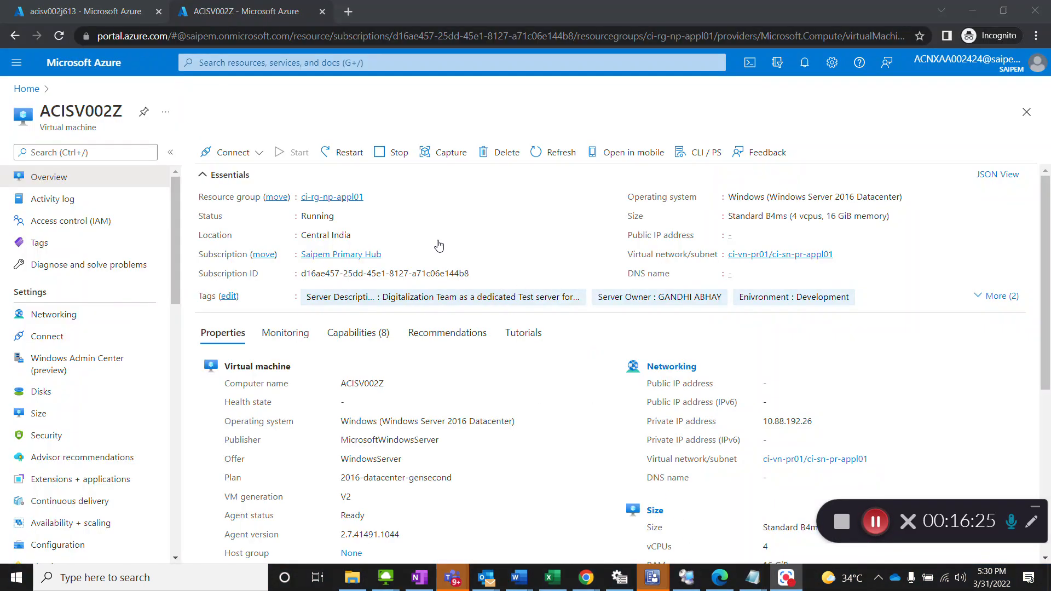
click(402, 155)
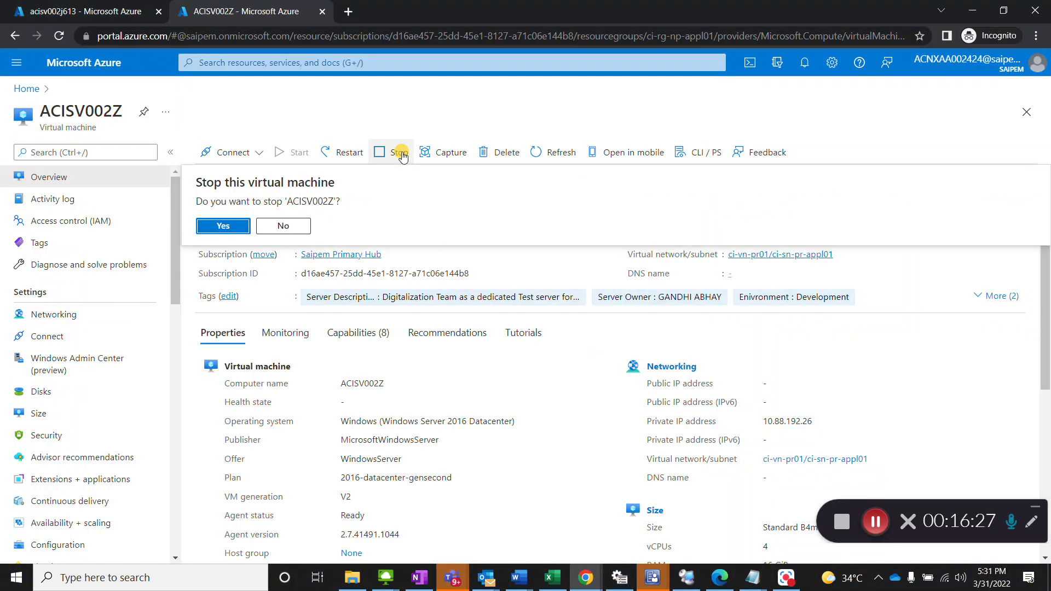
click(235, 227)
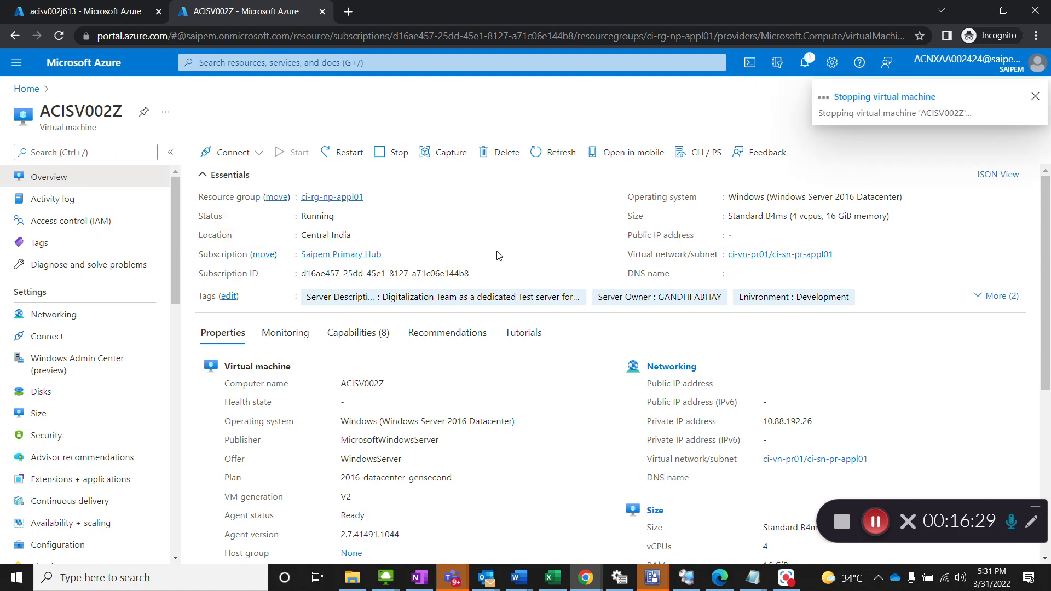
Step: Copy IP address 10.88.192.74 assigned to ACISV002Z from the network team's Outlook reply about CHG0764719, and return to the Azure portal
click(486, 578)
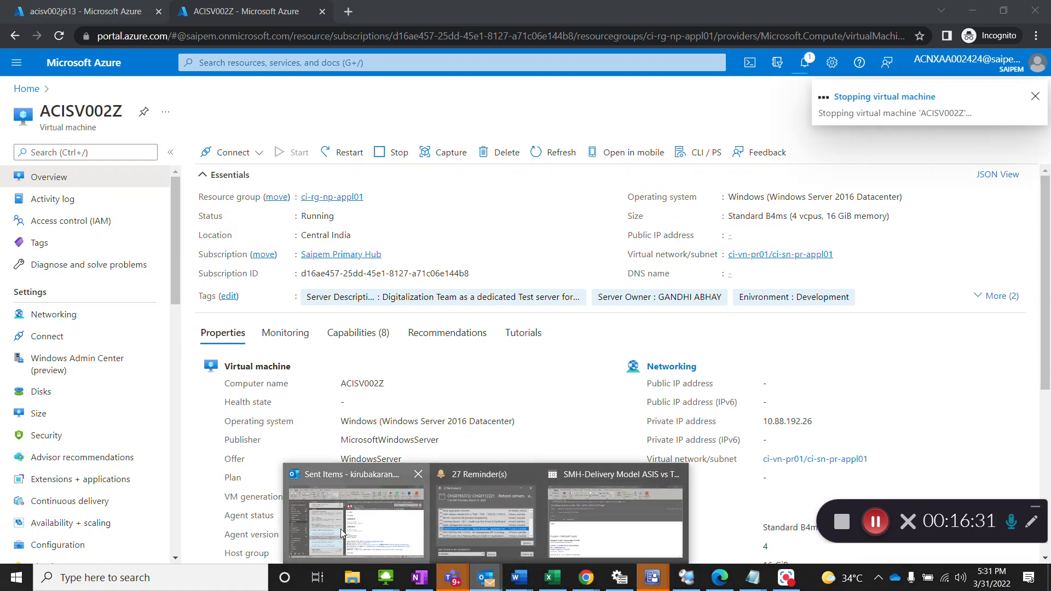
click(341, 528)
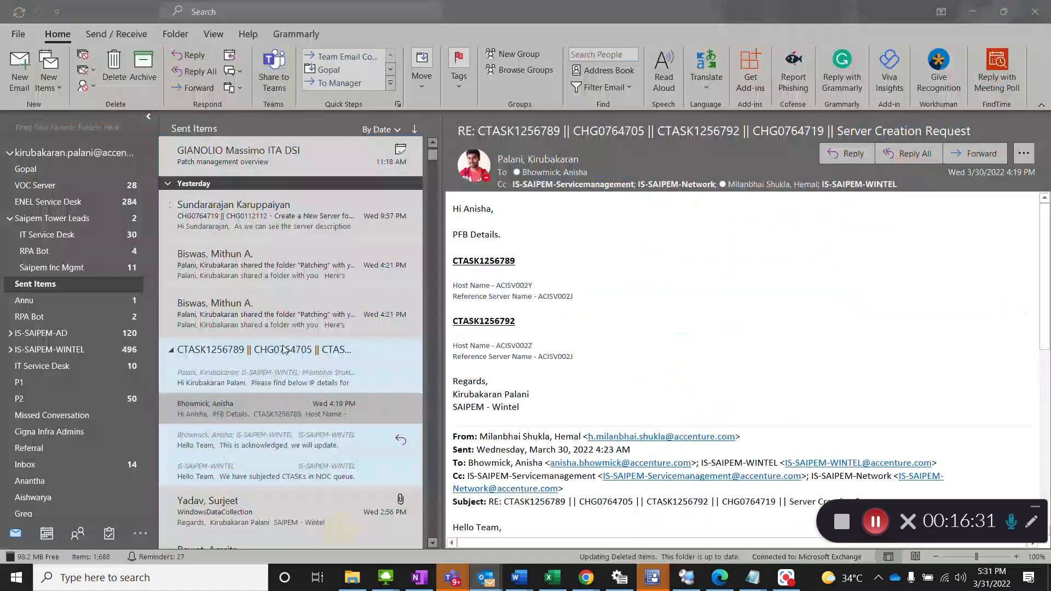
click(254, 385)
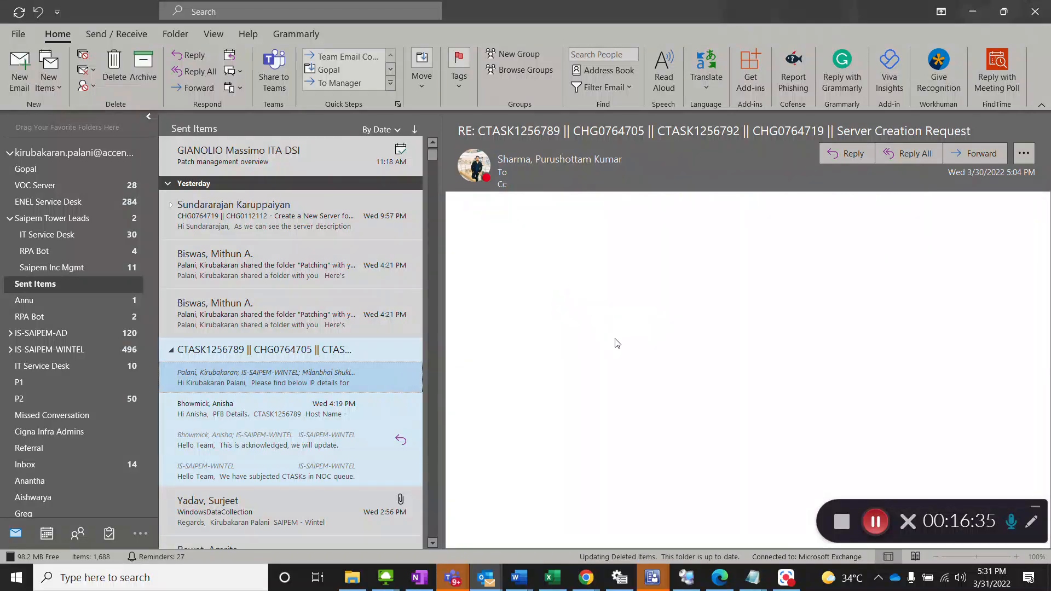
scroll(567, 350, down, 1)
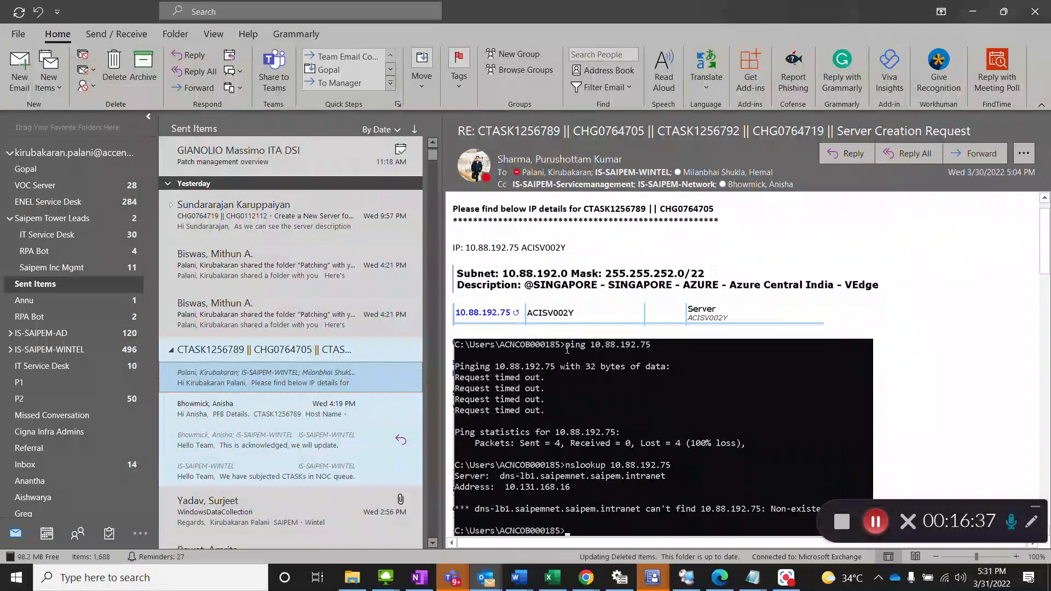
scroll(568, 349, down, 10)
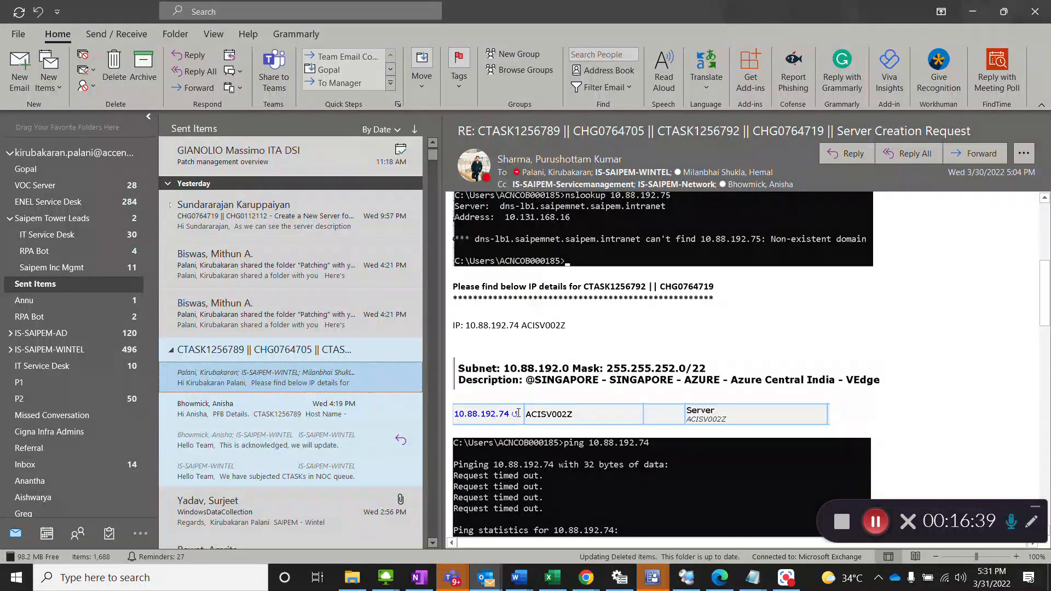
drag(518, 327, 471, 327)
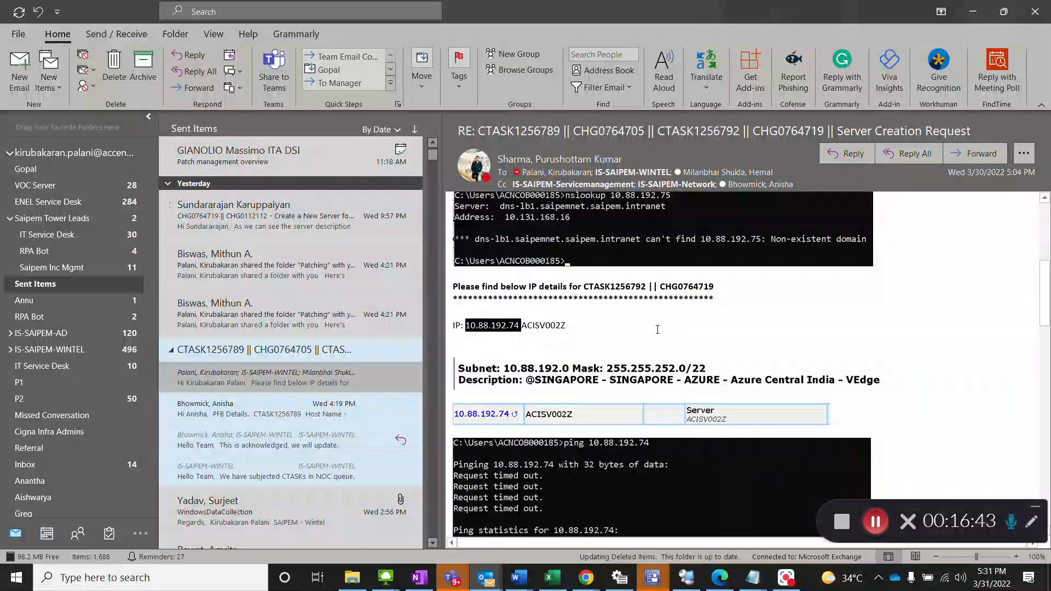
key(alt+Tab)
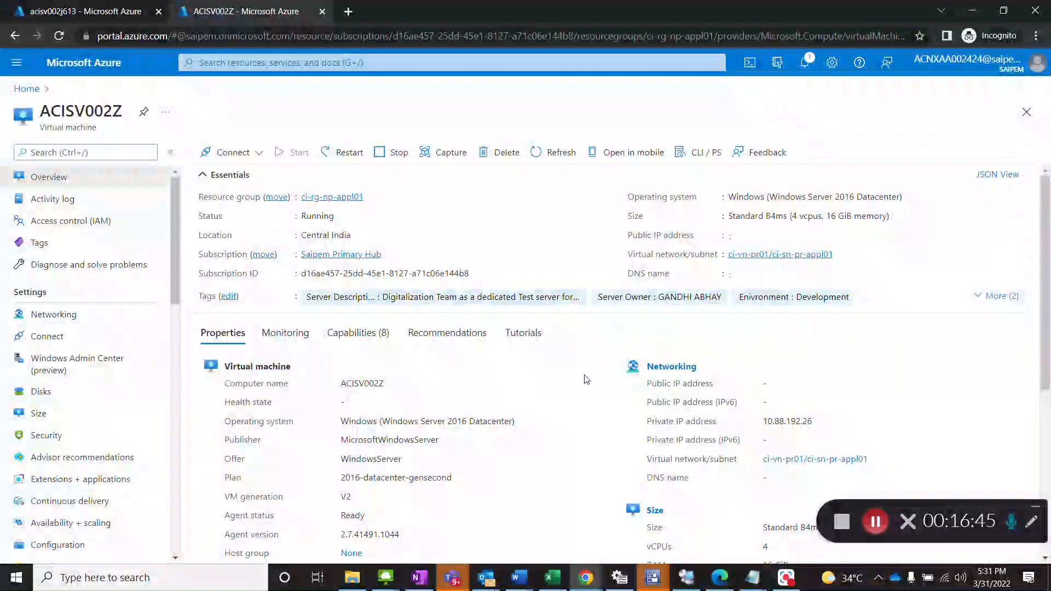
Step: Check the notifications and overview for ACISV002Z's stop status, and open its Networking settings
click(82, 319)
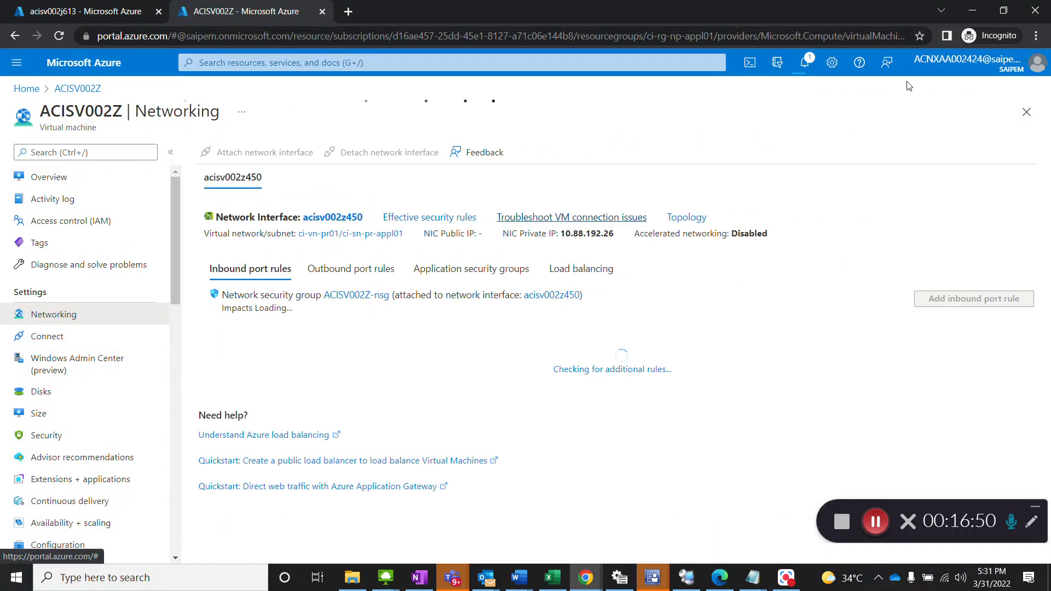
click(813, 65)
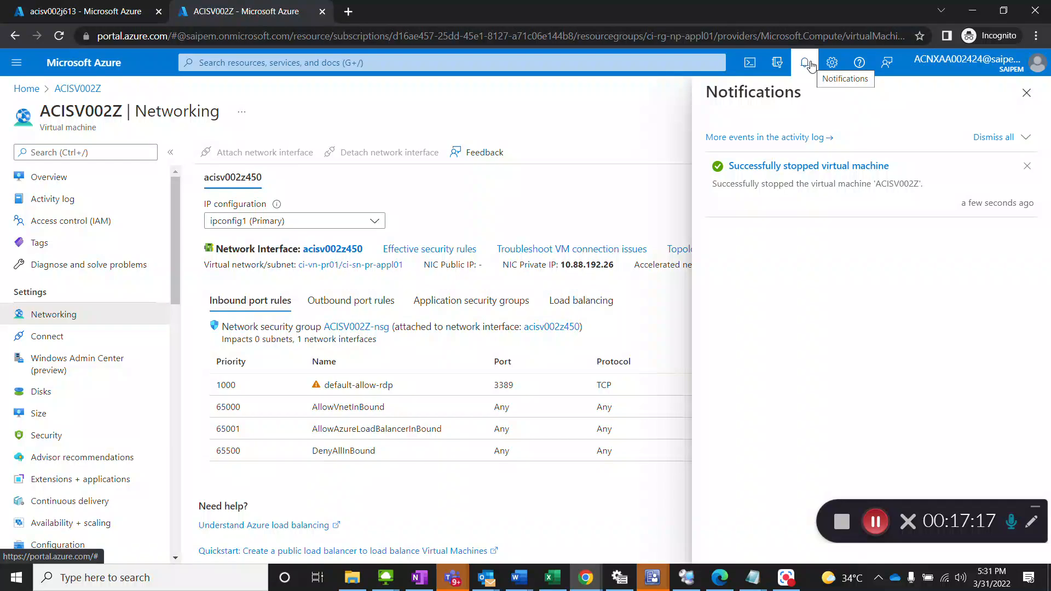
click(75, 179)
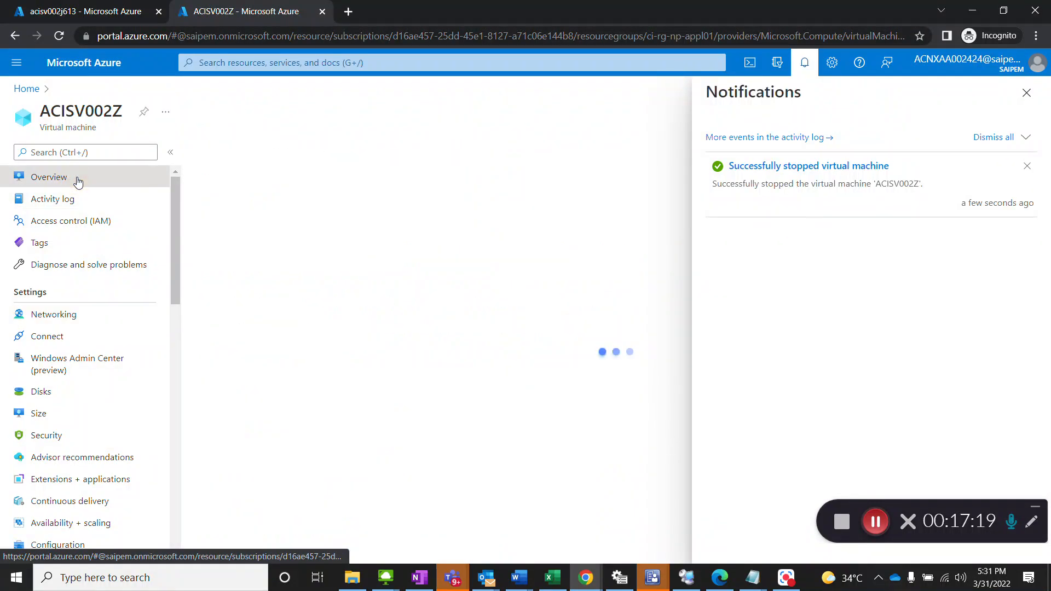
click(805, 63)
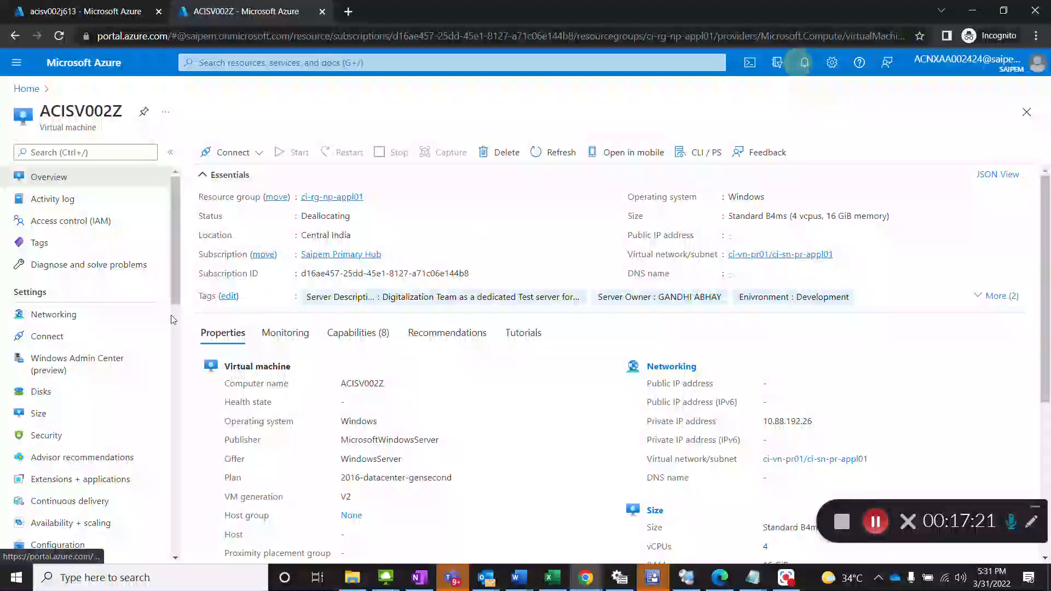
click(54, 322)
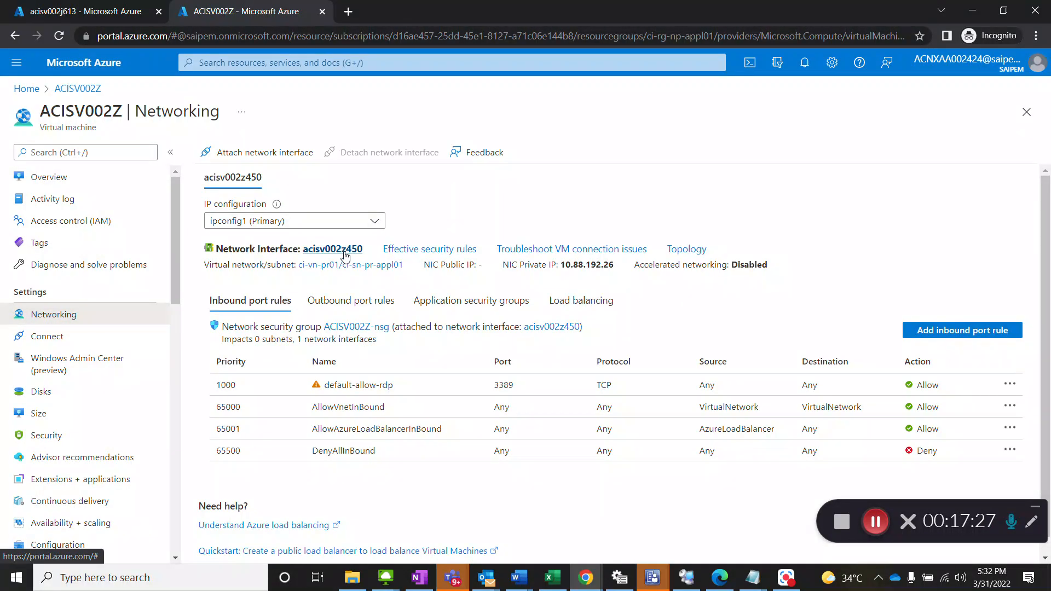
Step: Assign the static private IP address 10.88.192.74 to ipconfig1 of the network interface acisv002z450 and save it
click(344, 251)
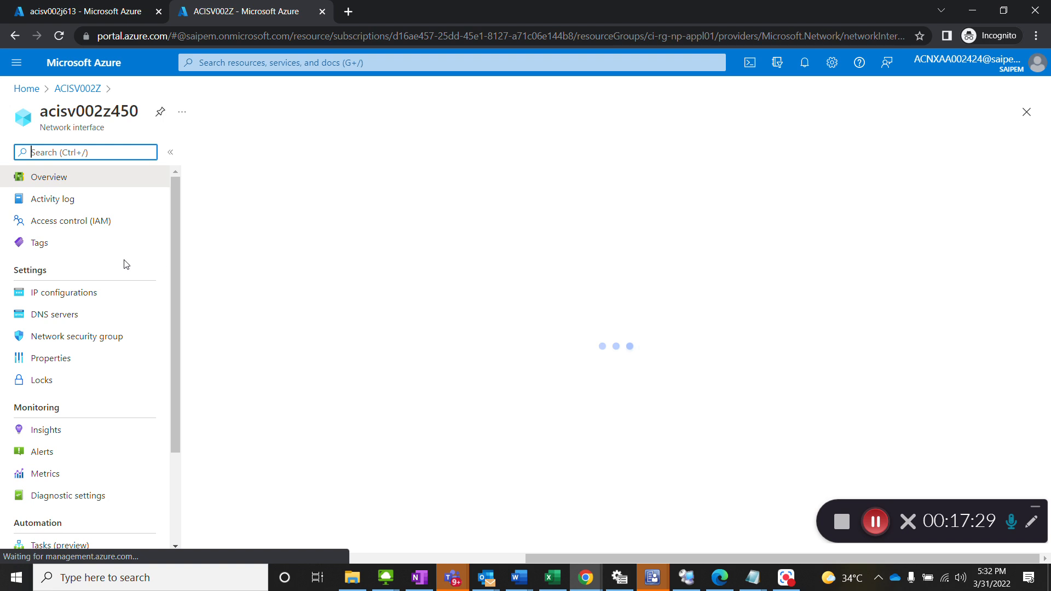
click(67, 295)
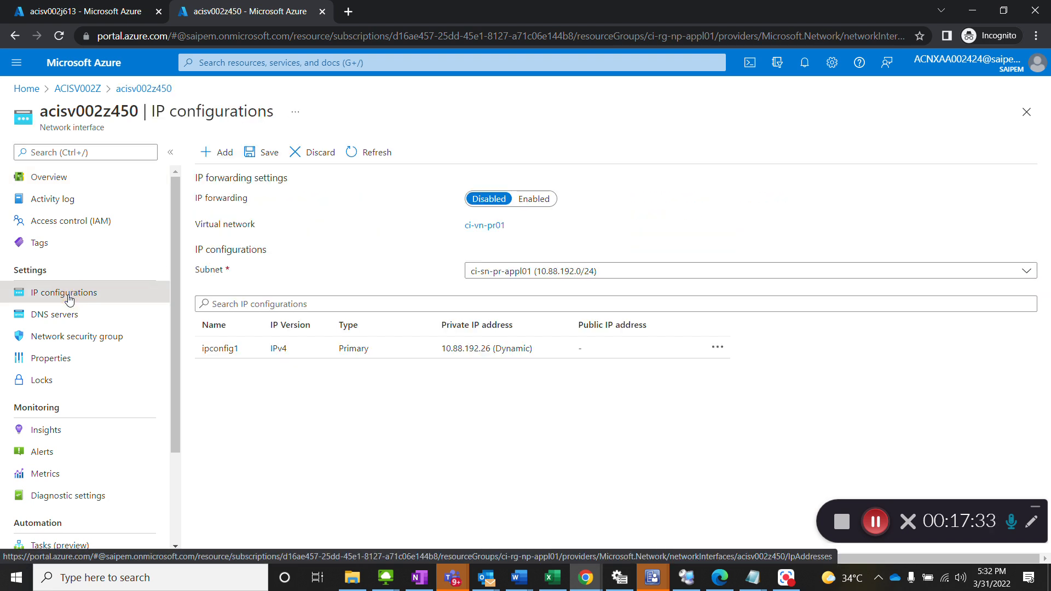
click(361, 354)
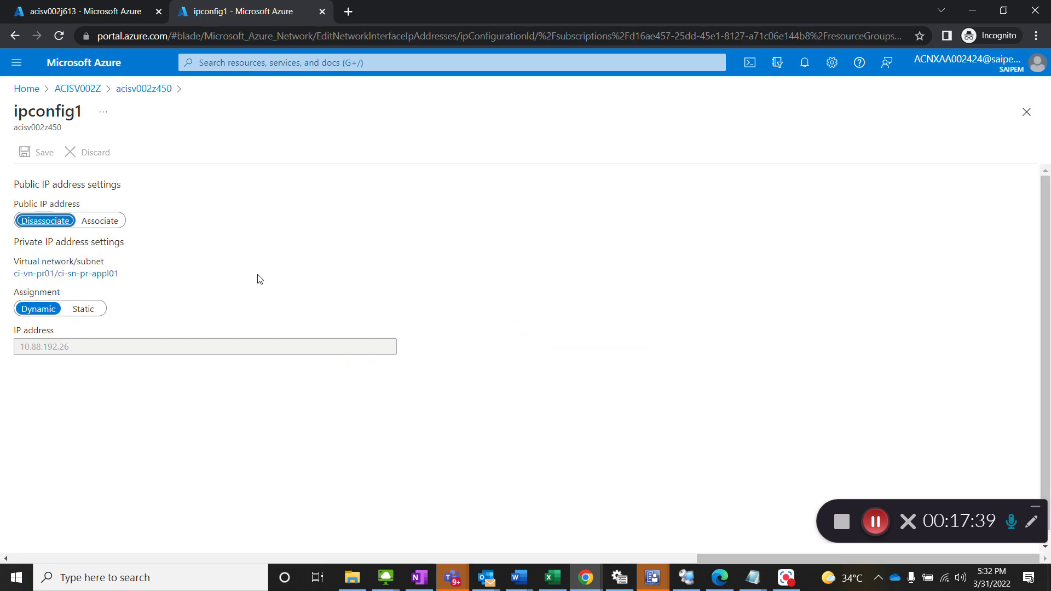
click(83, 309)
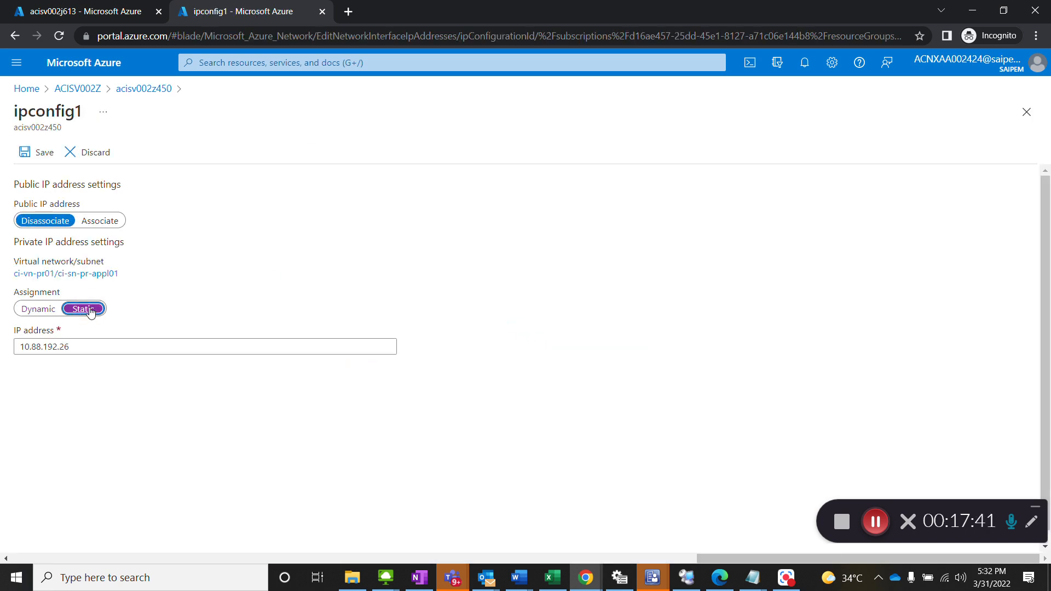
triple_click(100, 348)
text(10.88.192.74)
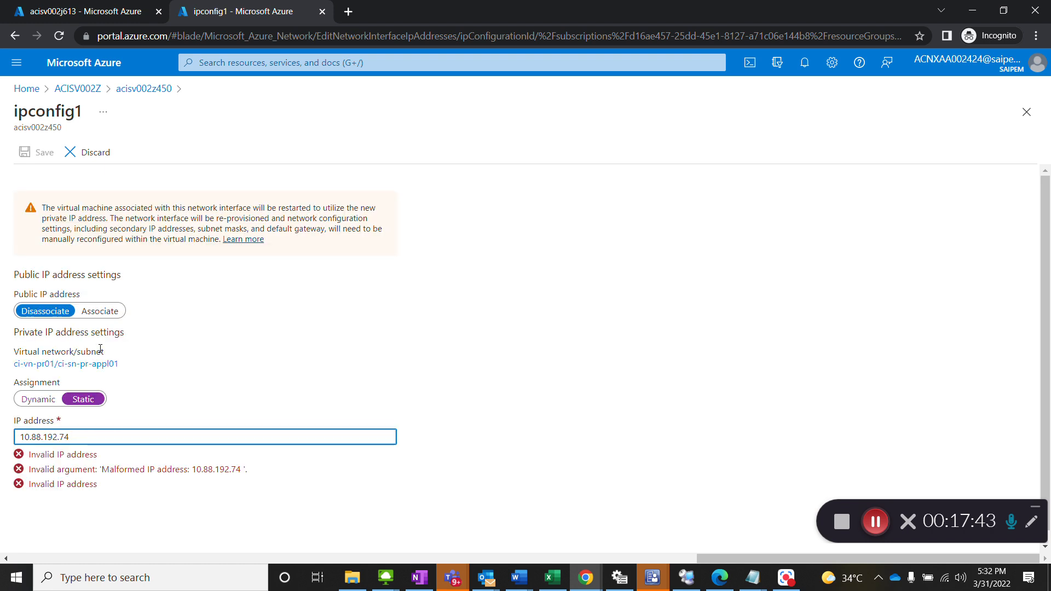
key(BackSpace)
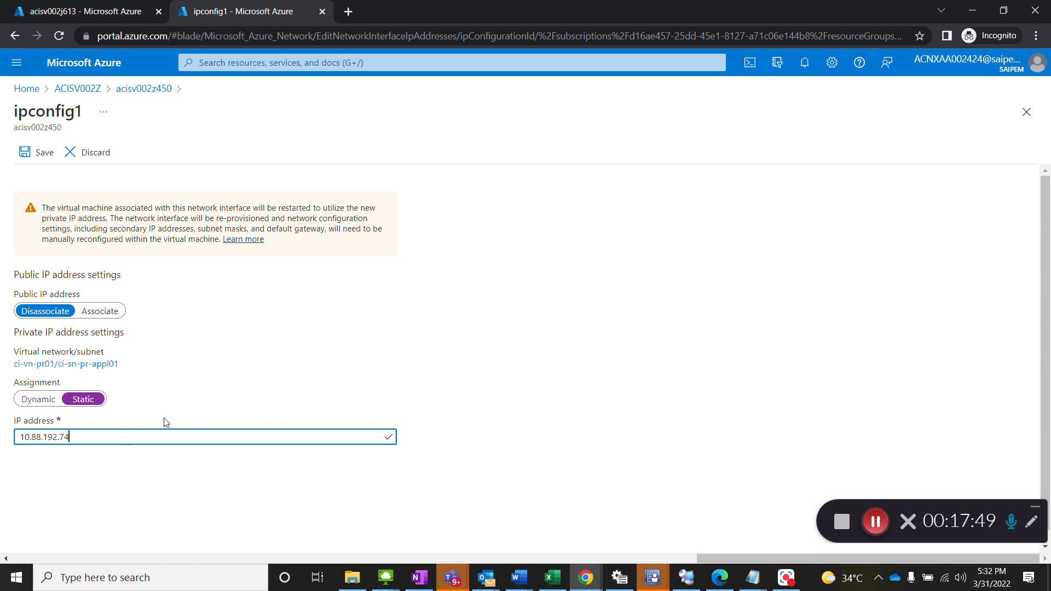
click(42, 158)
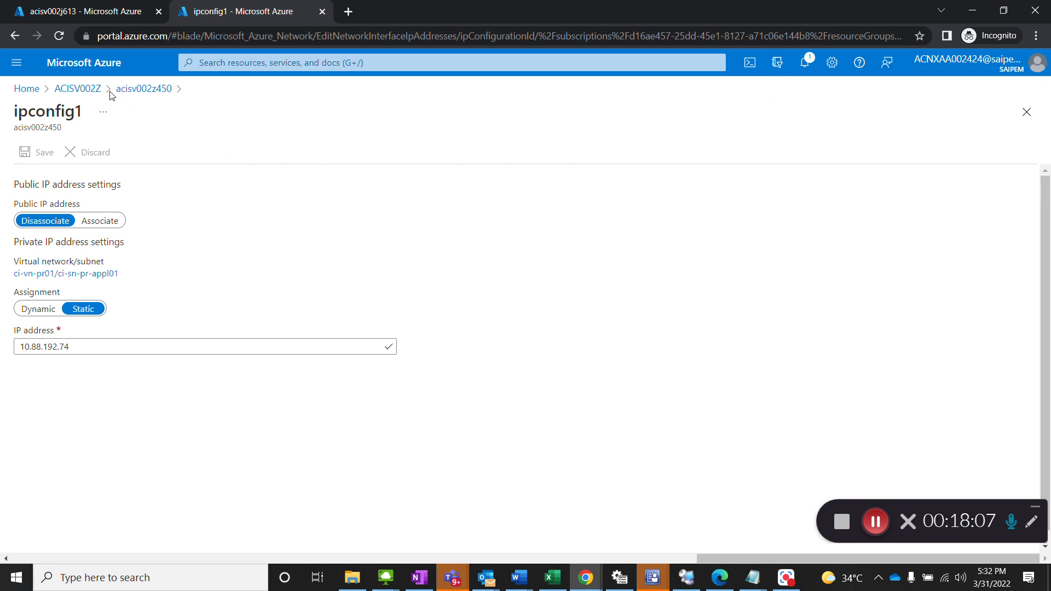
Step: Return to the overview of ACISV002Z and start the virtual machine
click(90, 92)
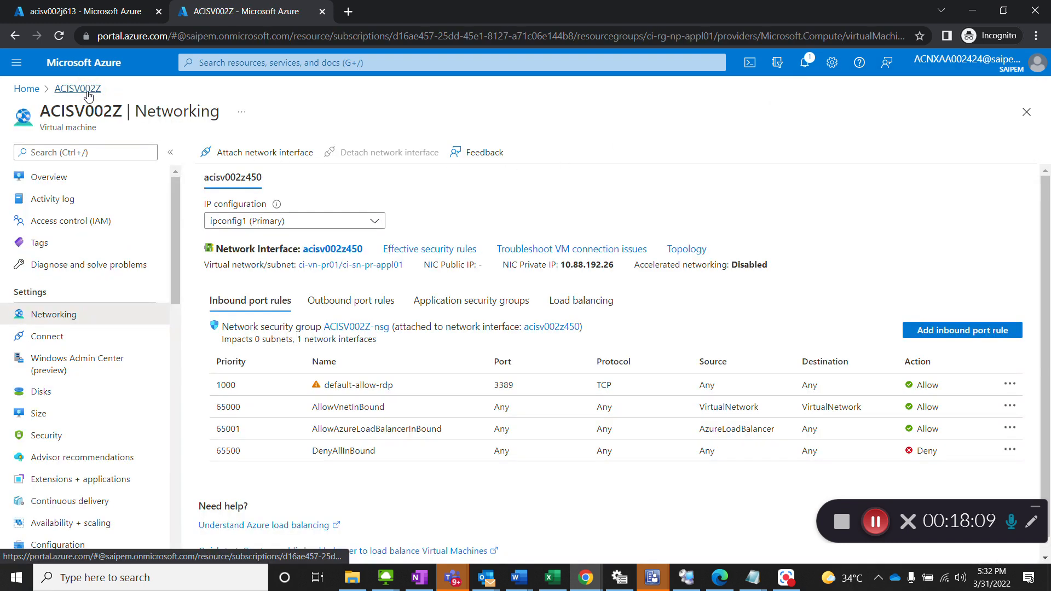
click(86, 90)
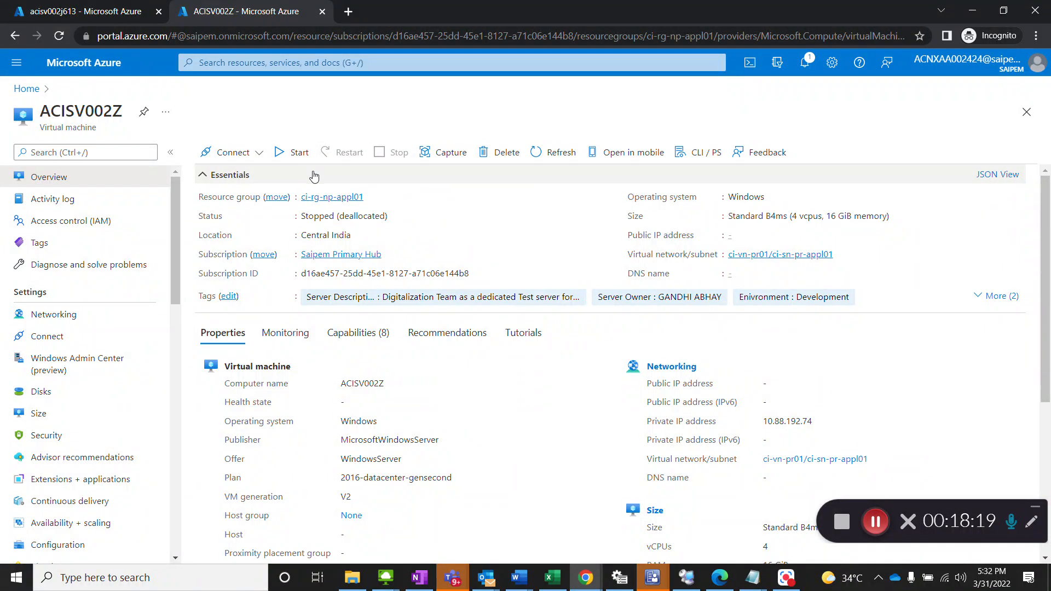
click(296, 155)
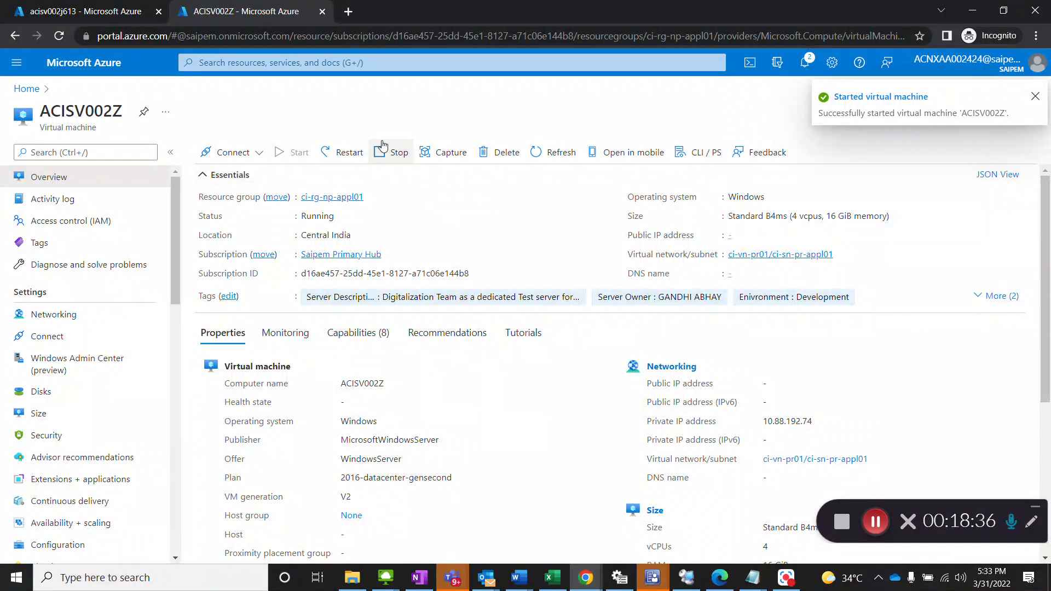
Step: Switch to the Accenture-Floating-W10 session in VMware Horizon and try to connect to 10.88.192.74 with Remote Desktop Connection
mouse_move(386, 578)
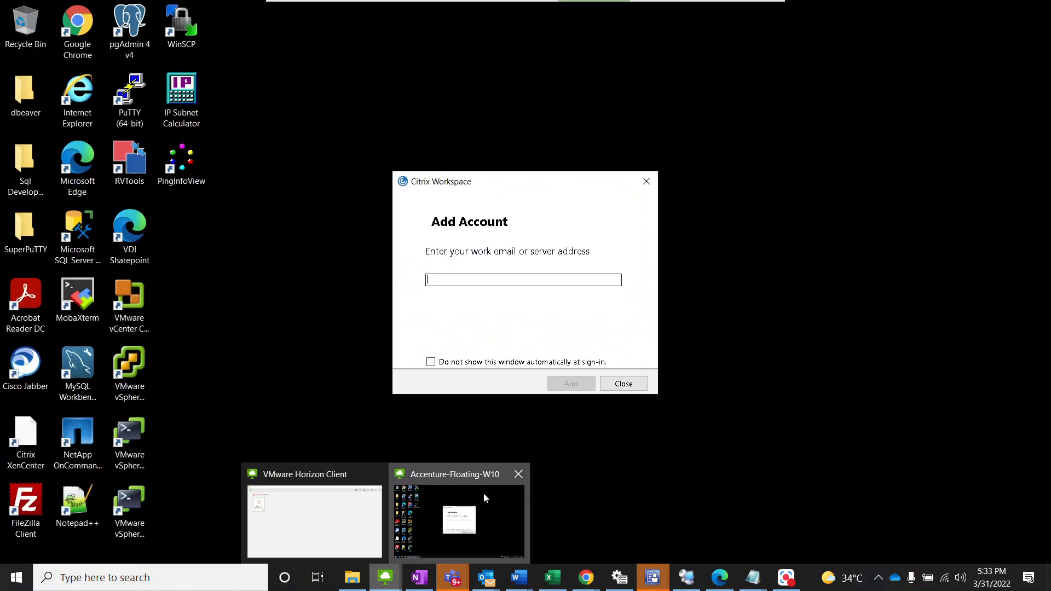
click(484, 493)
click(631, 387)
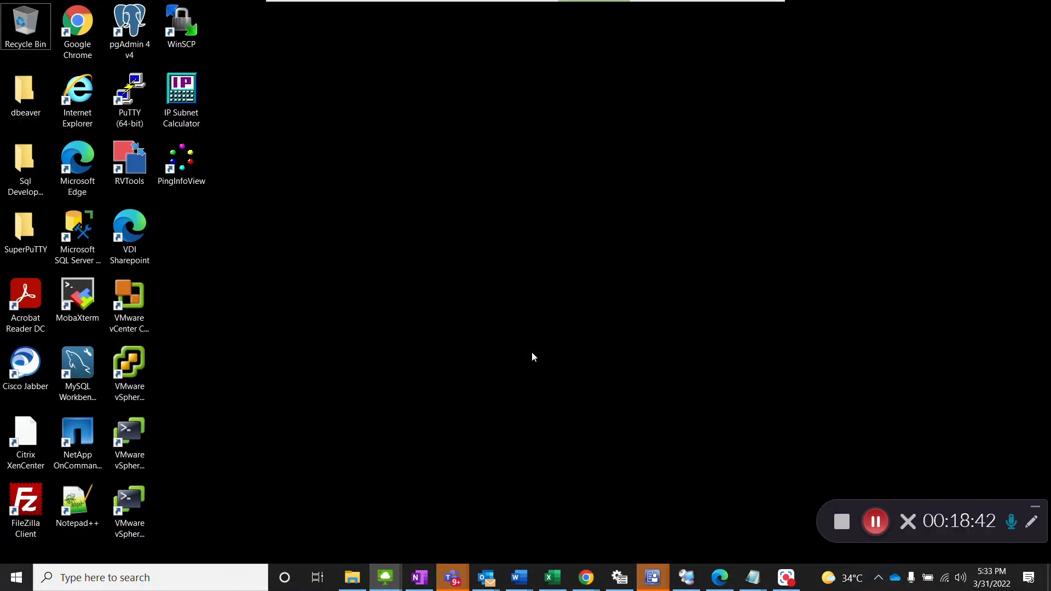
key(super+r)
text(mstsc)
key(Return)
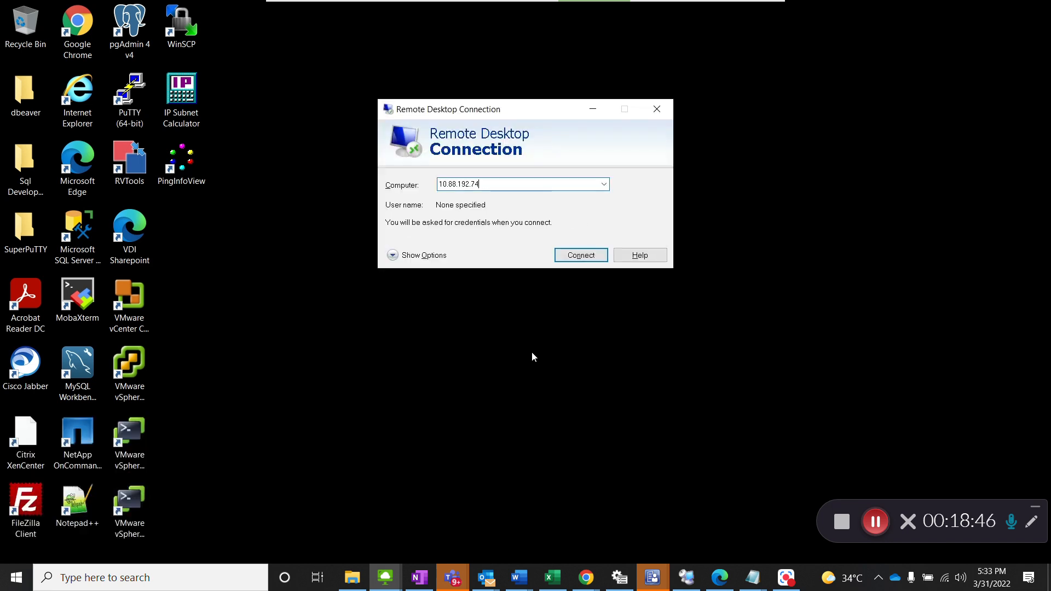
key(Return)
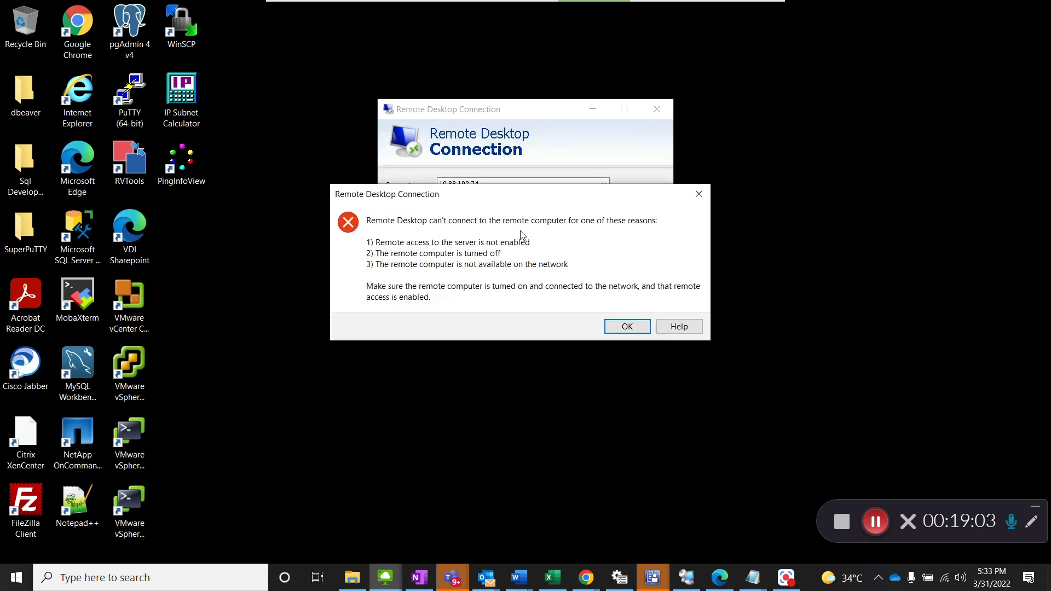
click(616, 328)
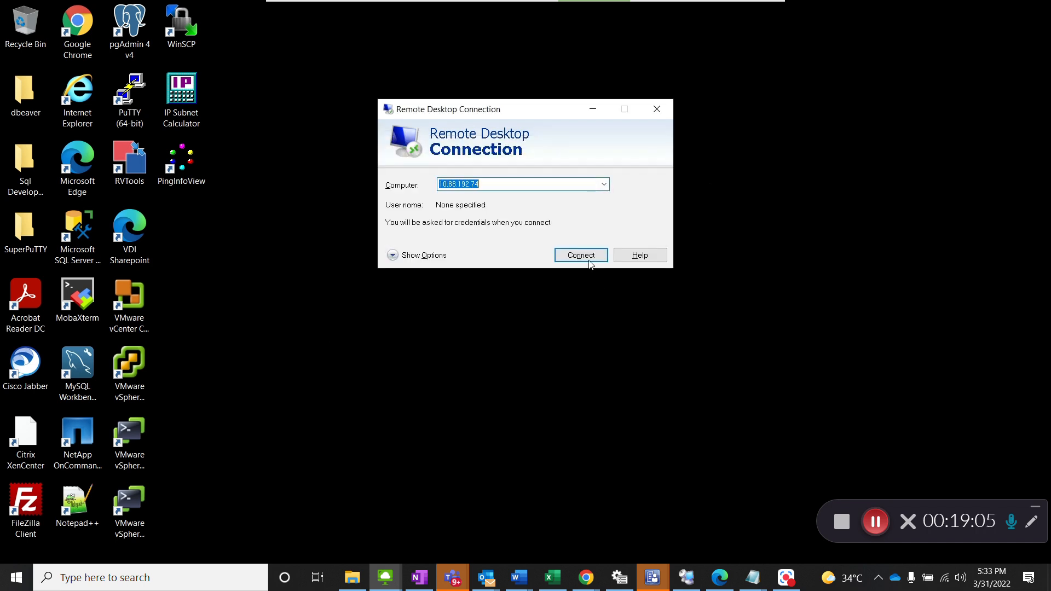
click(590, 261)
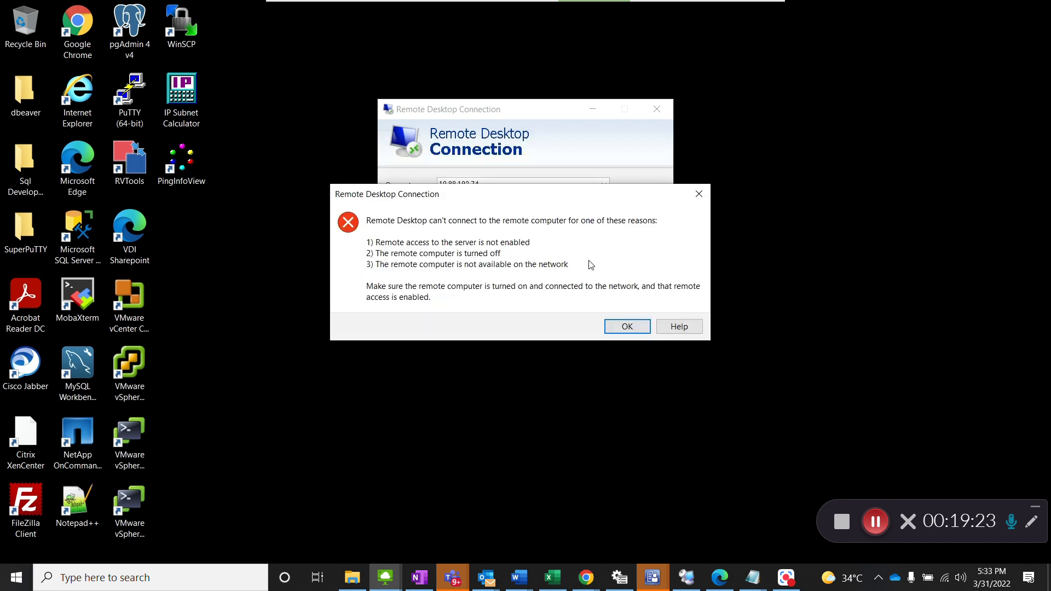
click(624, 329)
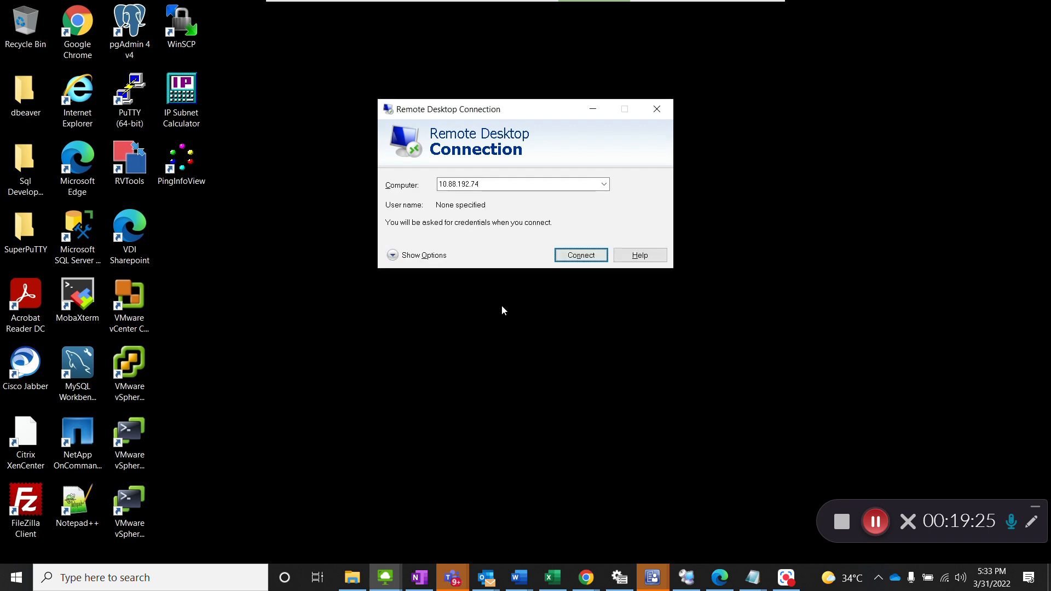
Step: Open a command prompt and ping 10.88.192.74 to test whether the server is reachable
key(super+r)
text(c)
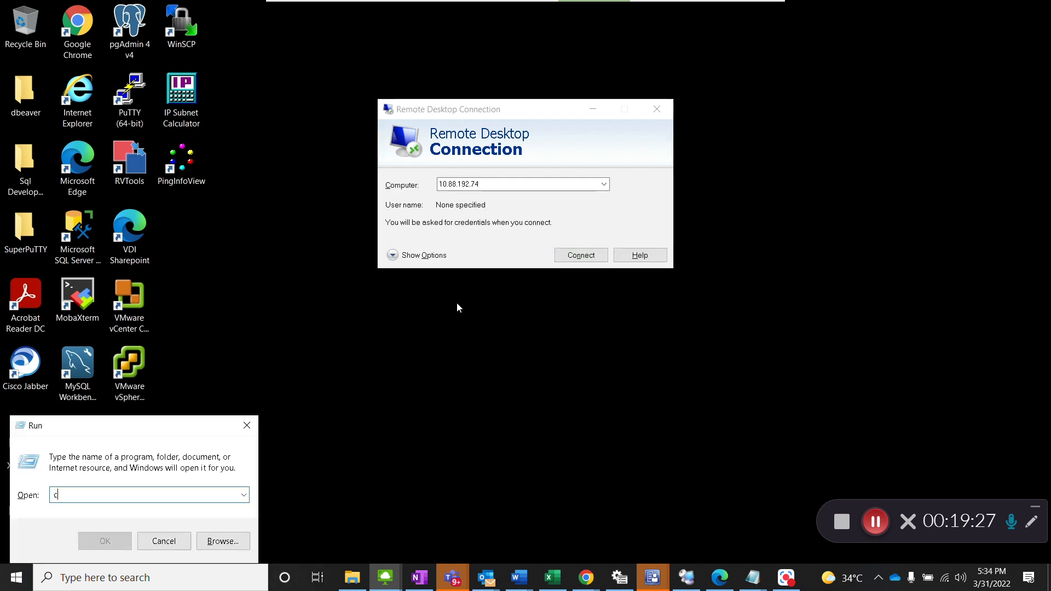
text(md)
key(Return)
text(ping 10.88.192.74)
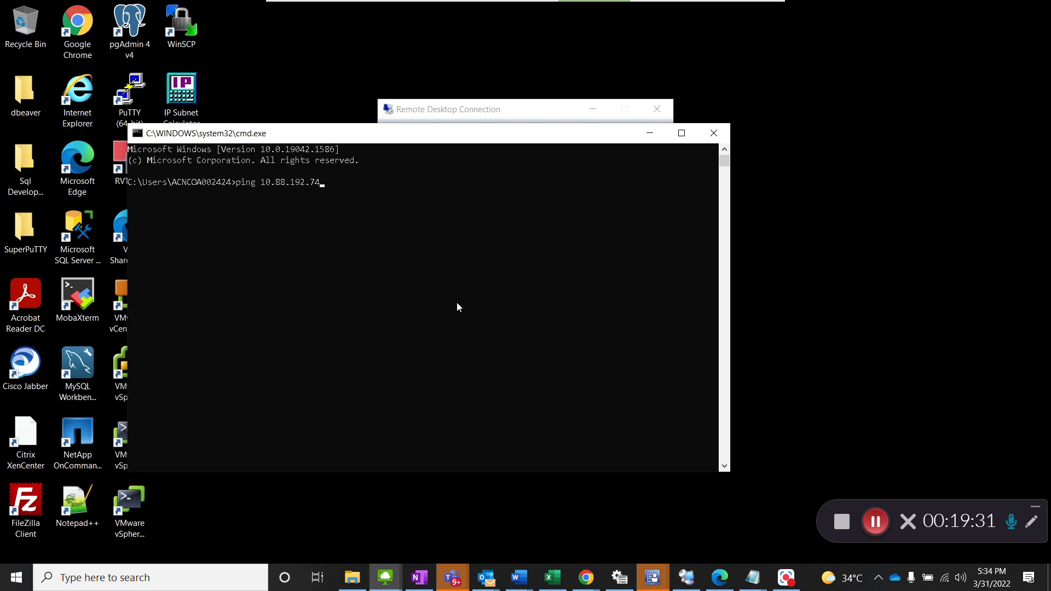
key(Return)
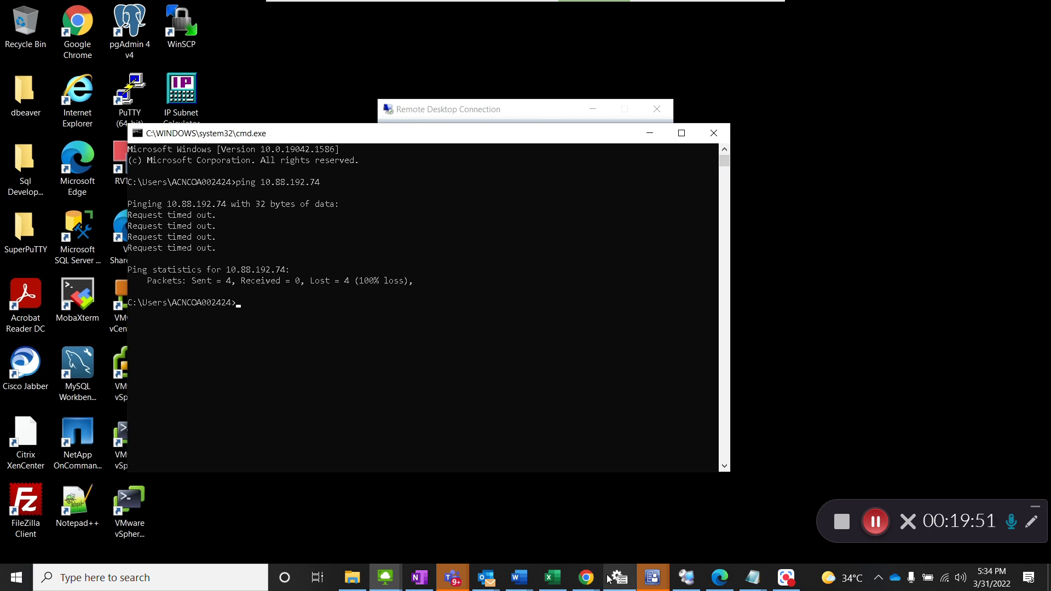
Step: Switch back to the Azure portal, reload the ACISV002Z overview to check its status, and dismiss the feedback prompt
mouse_move(595, 579)
click(632, 508)
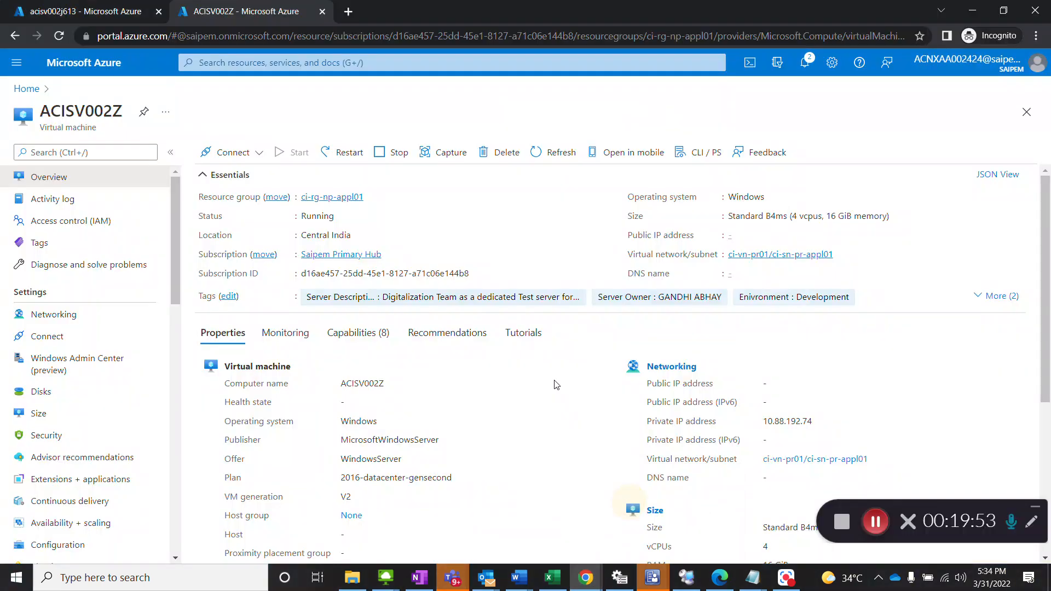
click(60, 35)
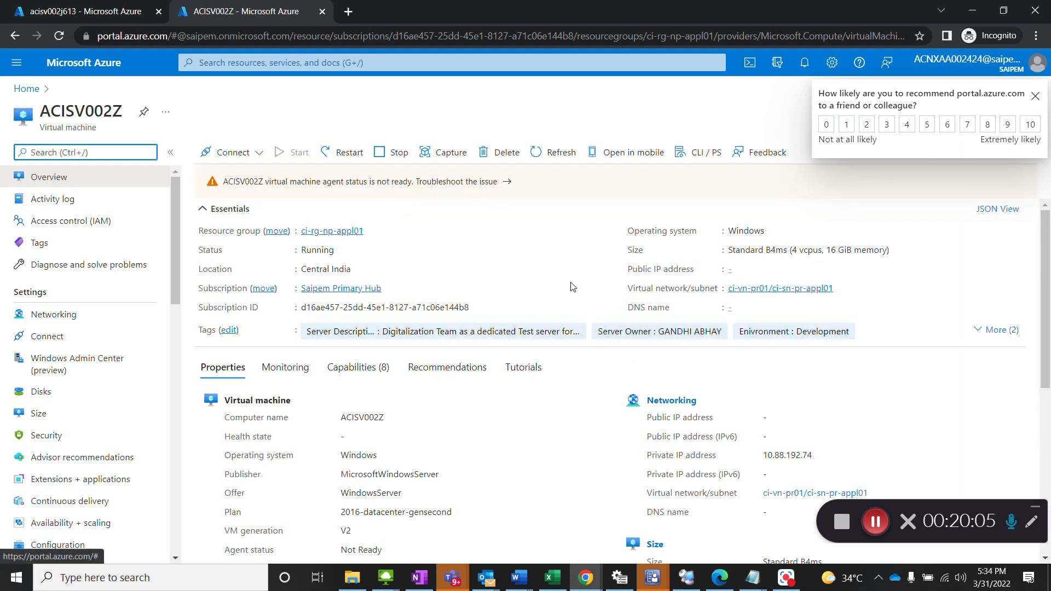
click(1036, 96)
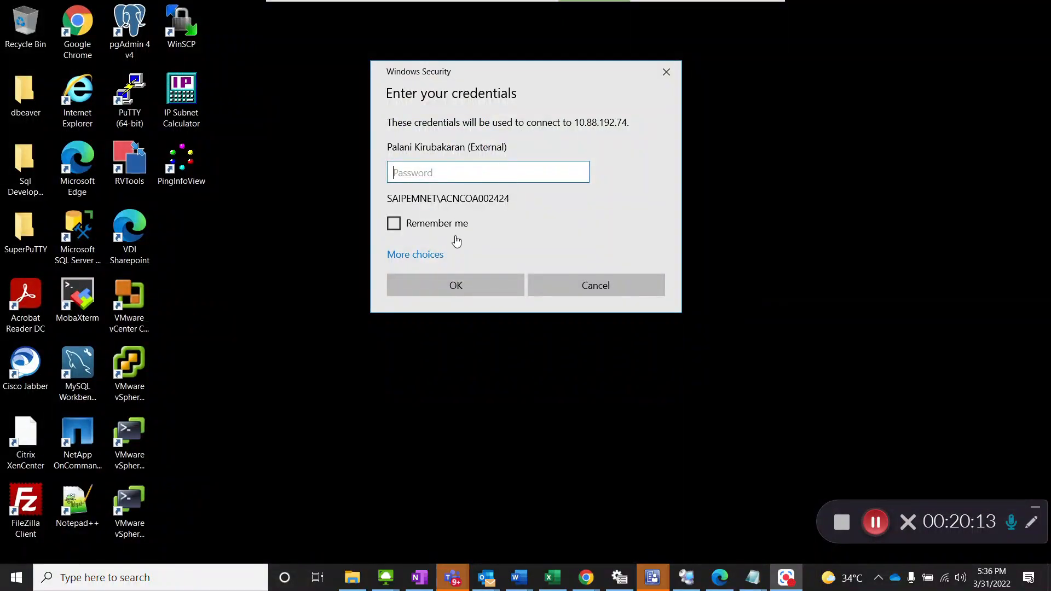
Step: Choose a different account for the remote desktop connection and enter the user name 10.88.192.74\acnadmin
click(441, 258)
click(433, 256)
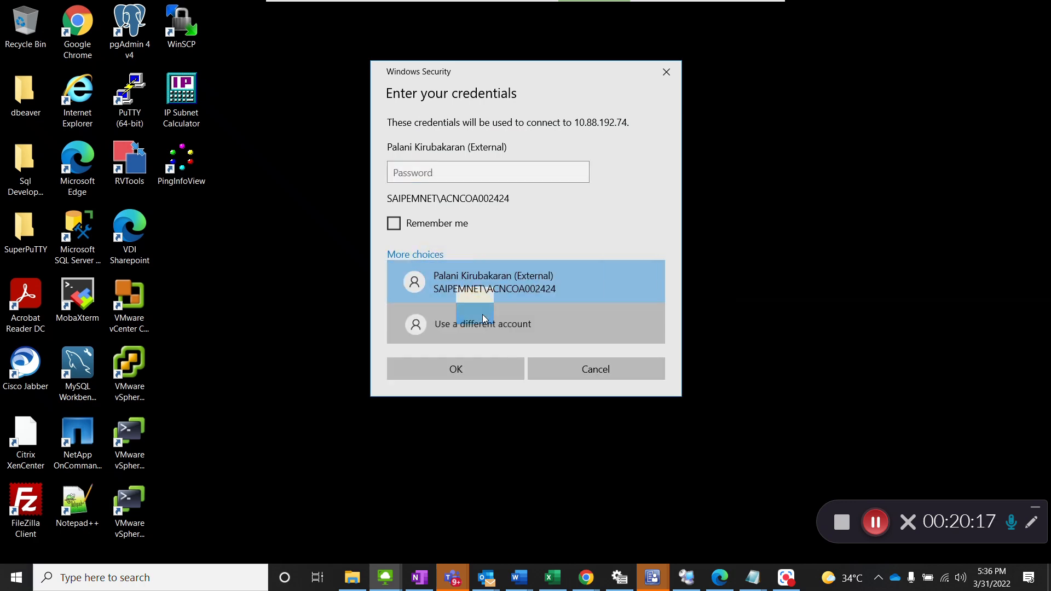
click(482, 317)
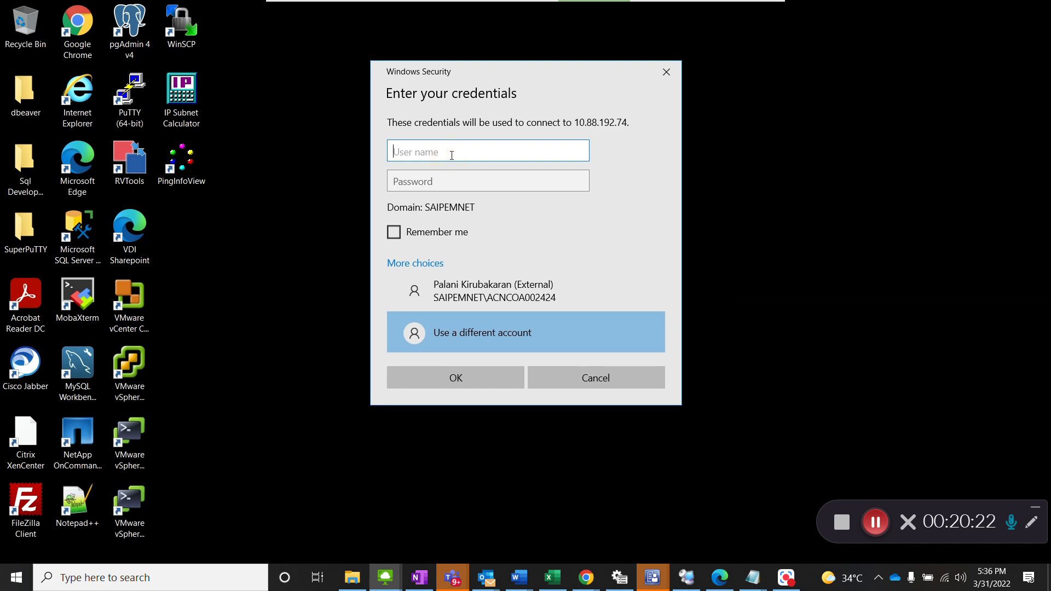
text(10.88.192.74\acnadmin)
Step: Enter the account password, submit the credentials, and accept the certificate warning to connect to ACISV002Z
key(Tab)
text(**************)
key(Return)
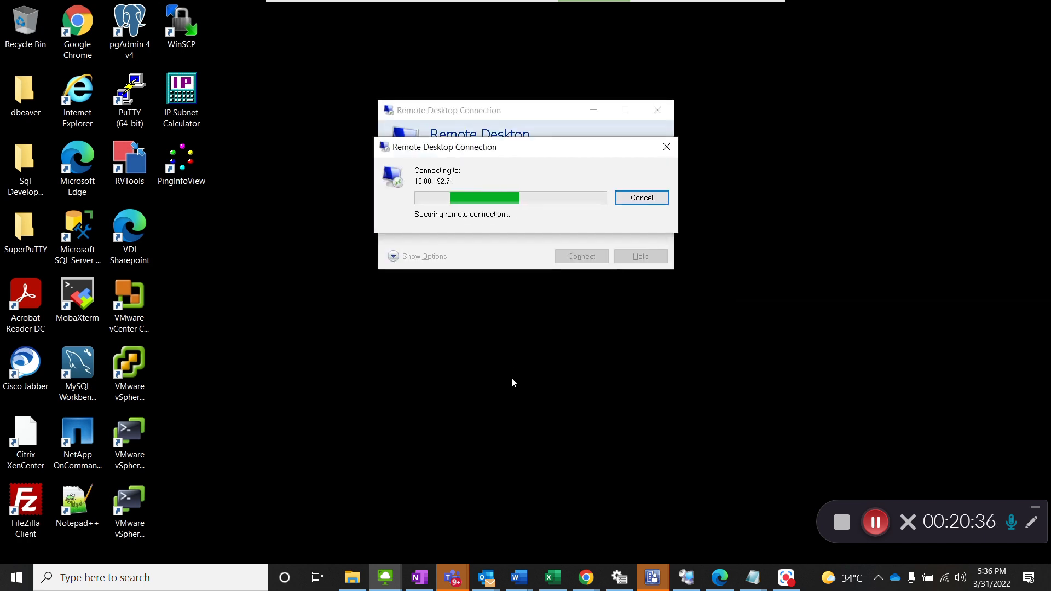
click(573, 302)
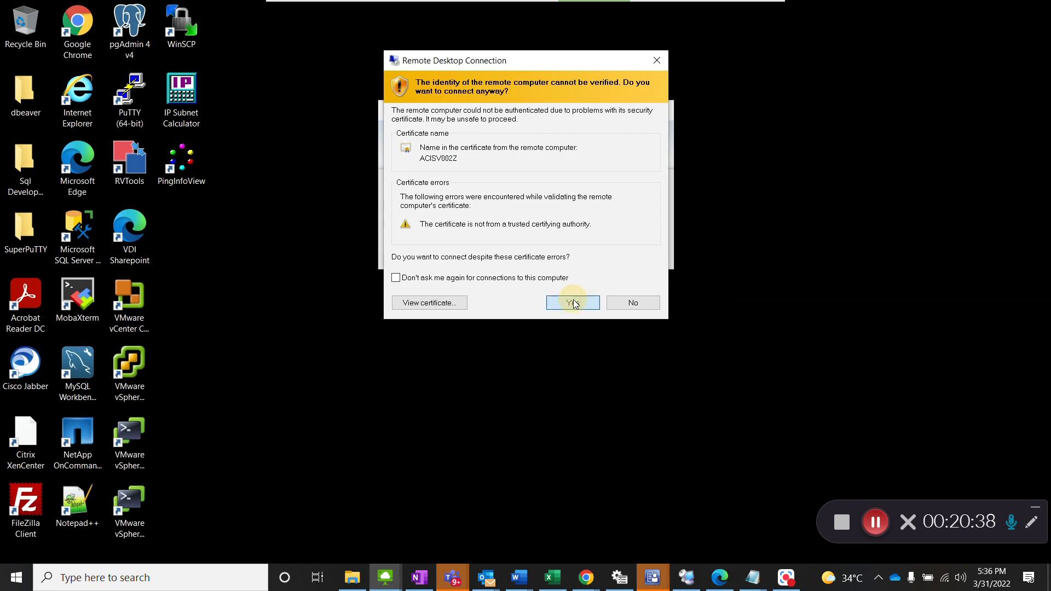
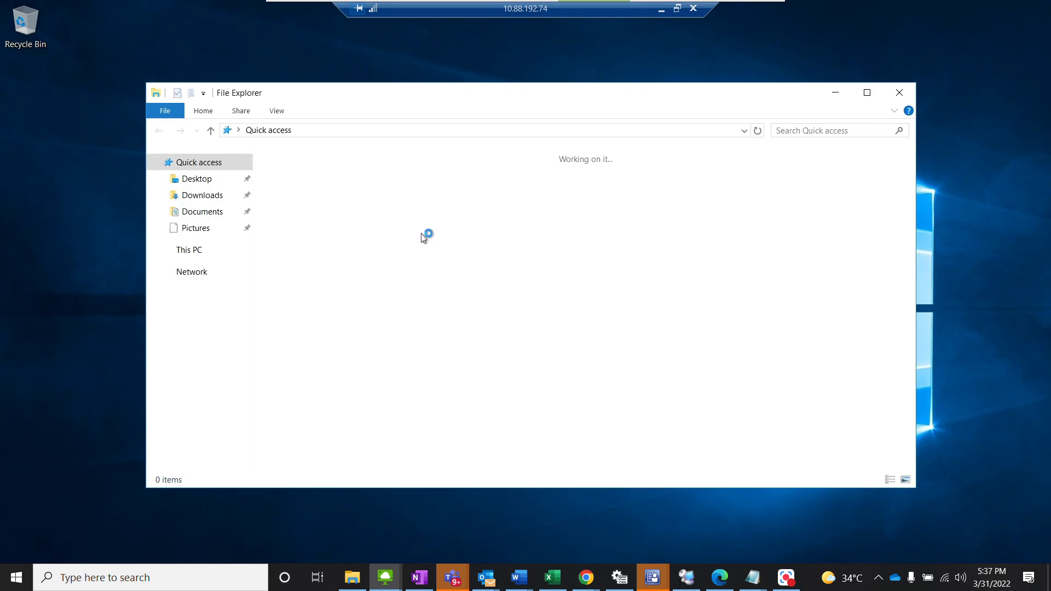
Step: Open the server's system properties from This PC and start changing its computer name and domain settings
click(188, 253)
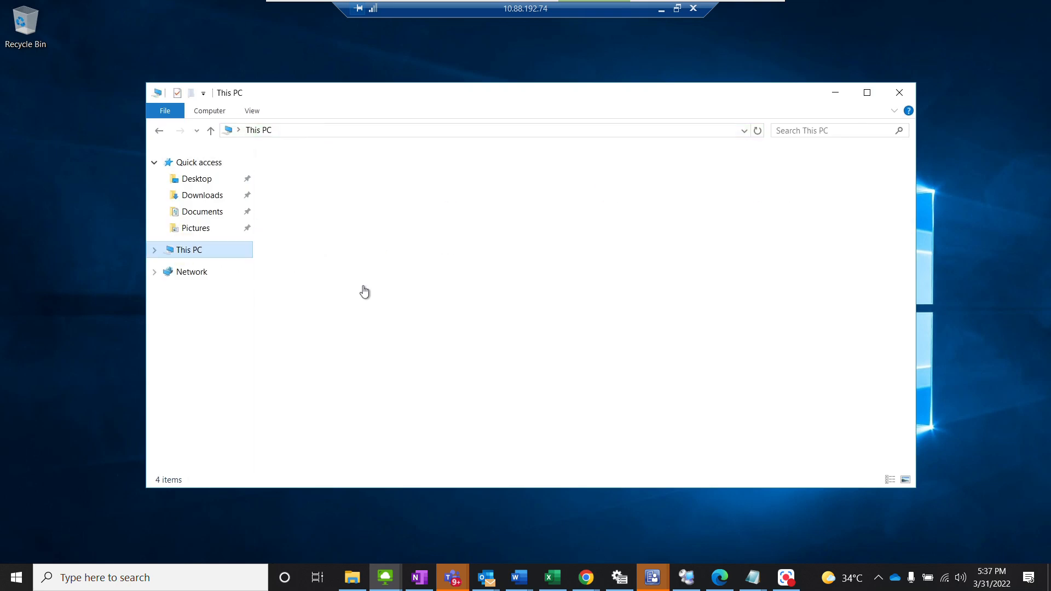
right_click(457, 369)
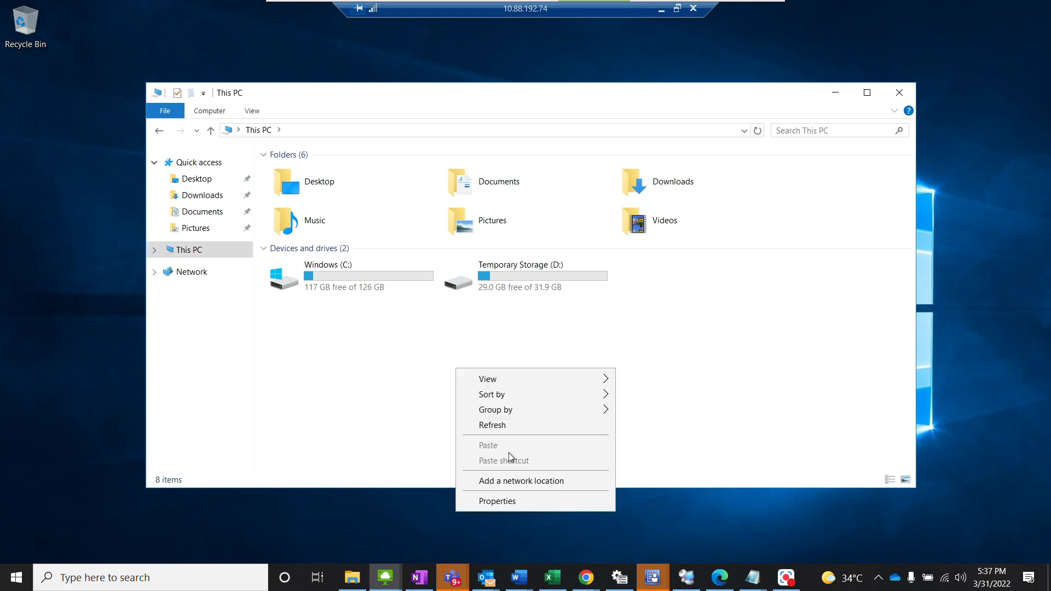
click(521, 500)
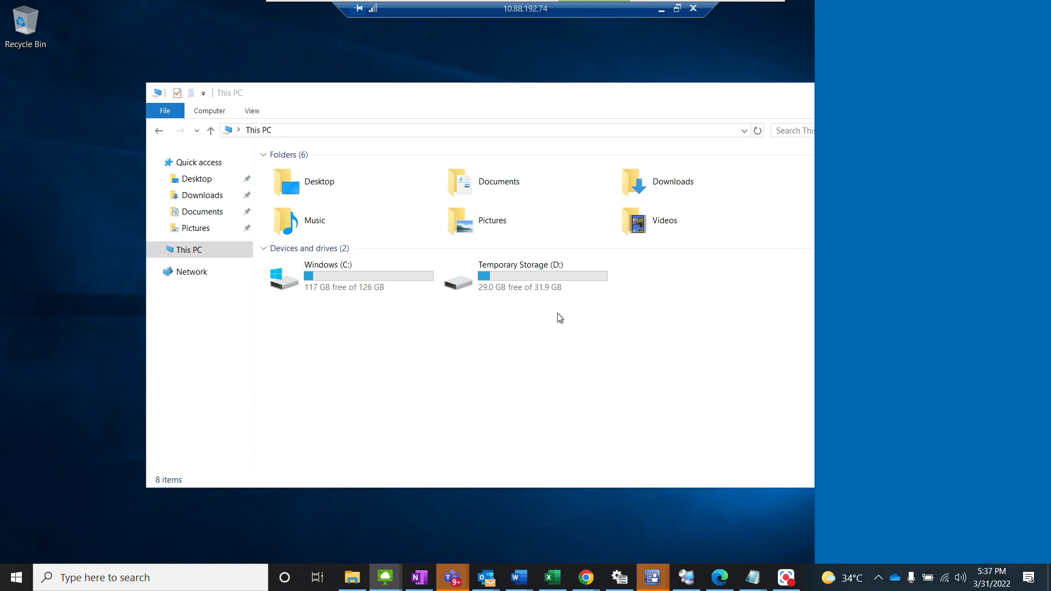
click(984, 248)
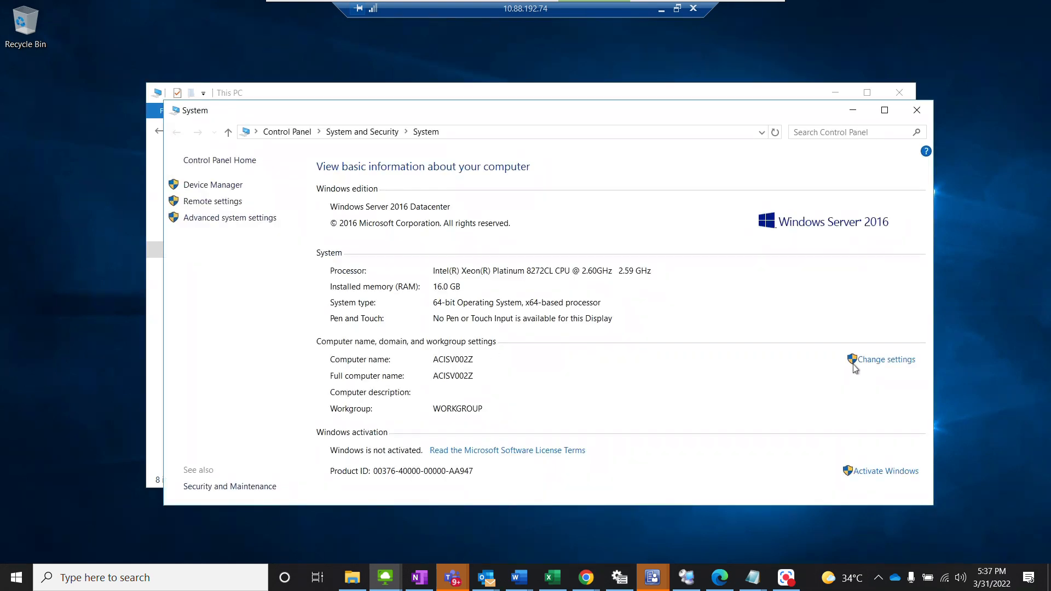
click(868, 360)
click(332, 250)
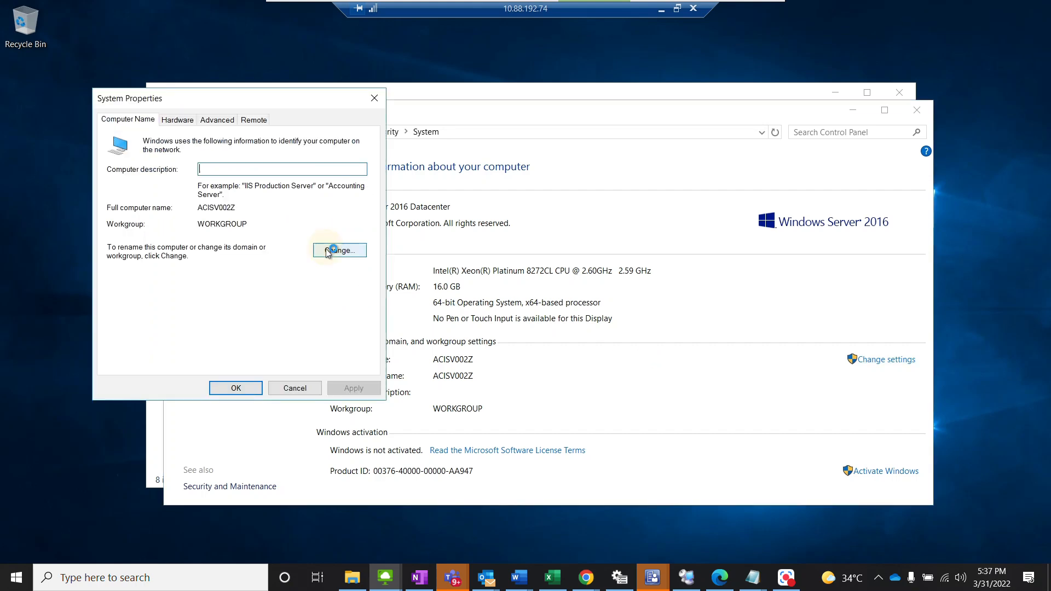
Step: Set the computer's membership to the domain saipemnet.saipem.intranet and submit the change
click(140, 279)
click(172, 292)
text(saipemnet.saipem.intranet)
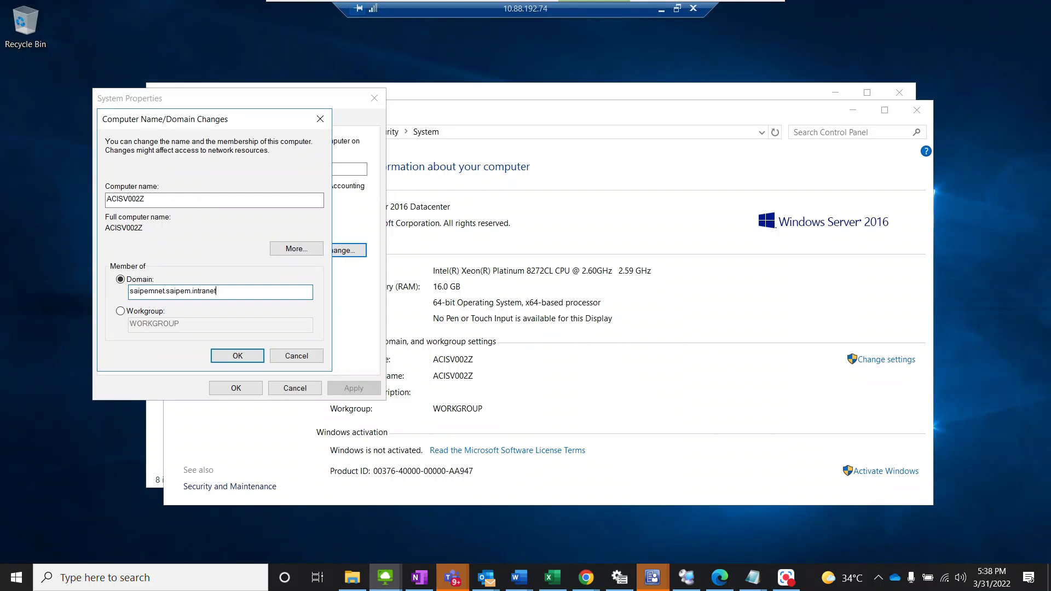
click(244, 357)
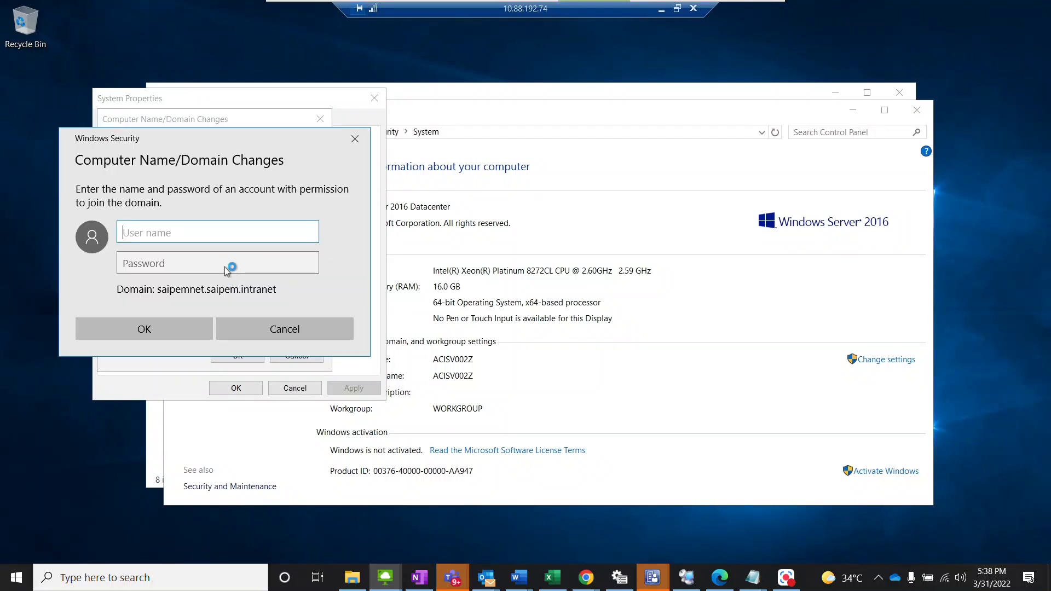
Step: Authorize the domain join by entering the domain account's user name and password
text(acn)
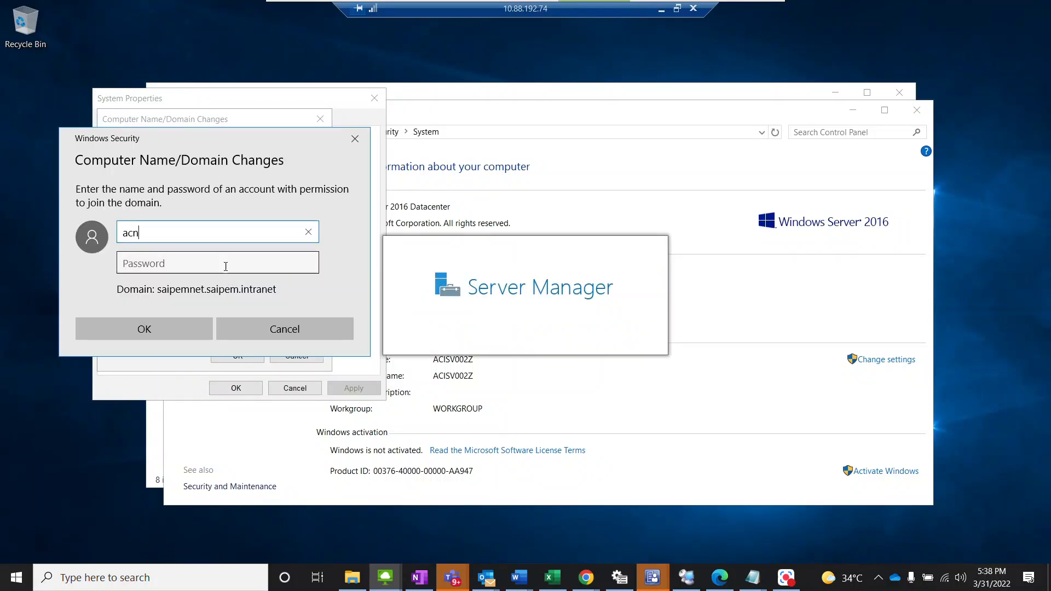
text(xaa002424)
key(Tab)
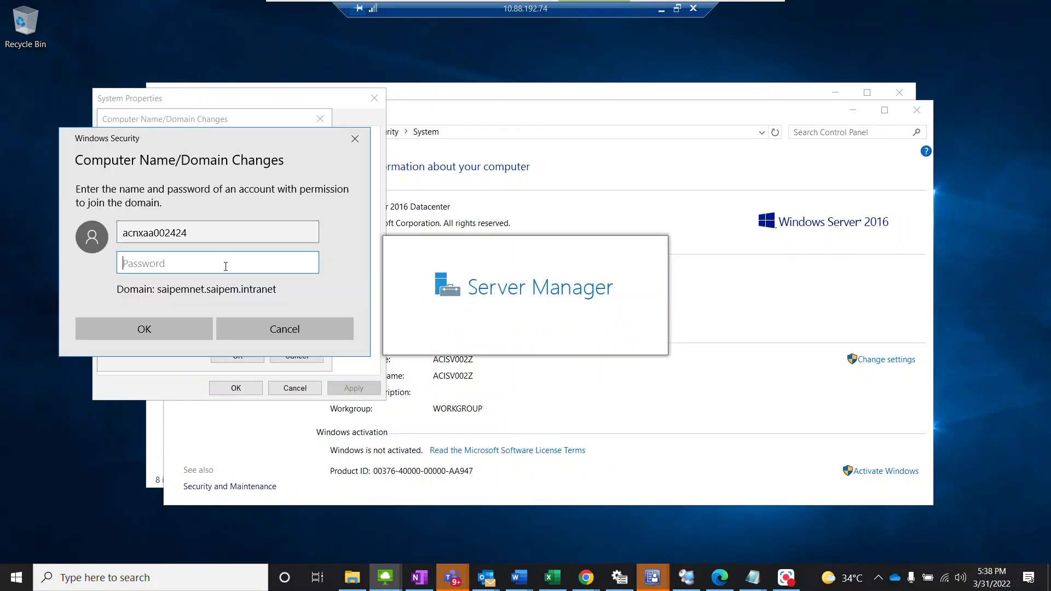
text(••••••••••)
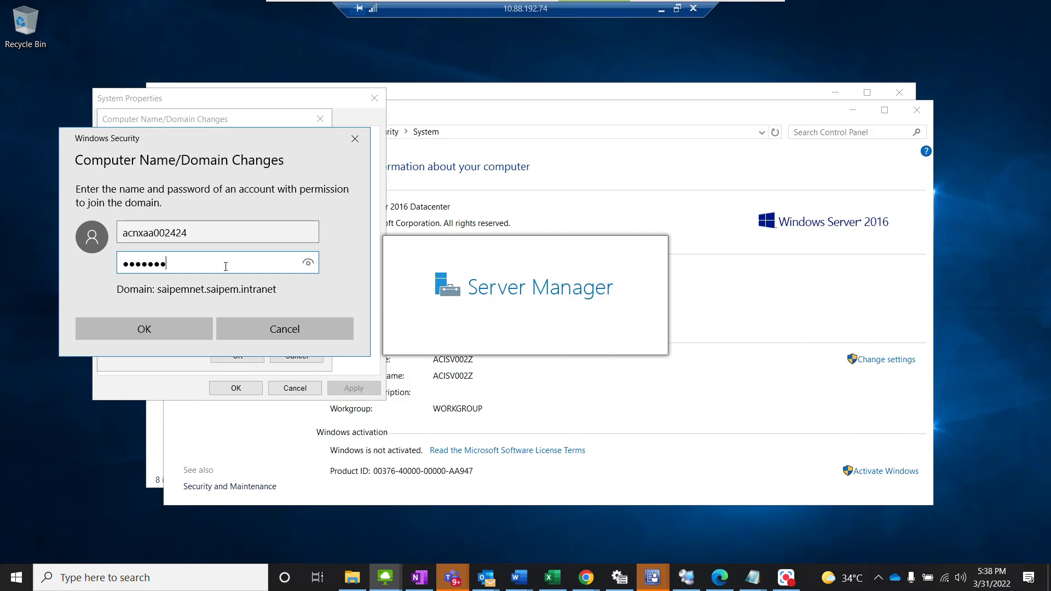
text(•••)
key(Return)
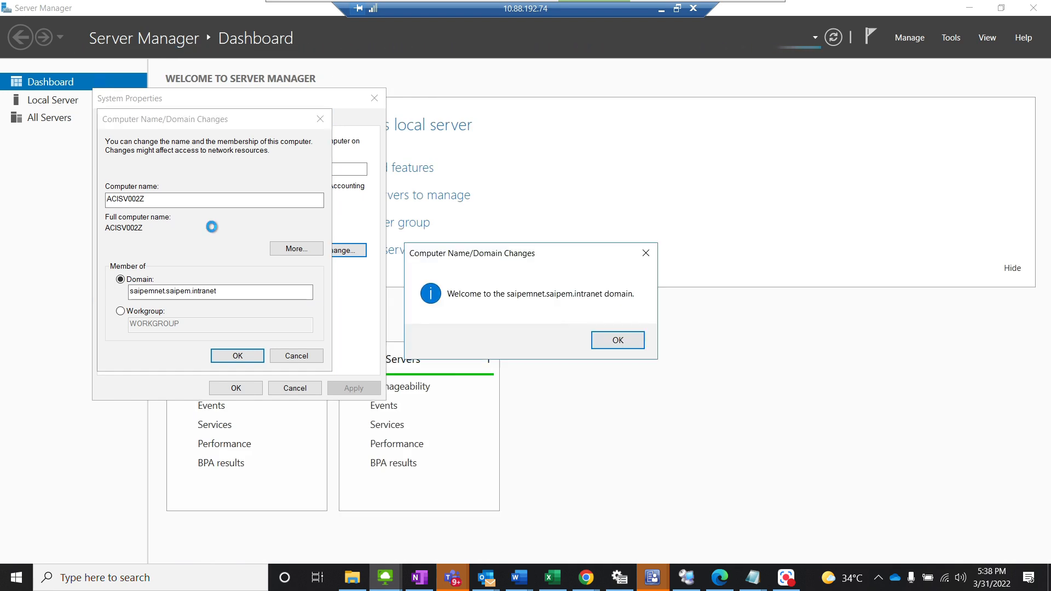
Step: Acknowledge the domain join messages, close the system properties, and restart the server
click(625, 344)
click(247, 357)
click(610, 309)
click(241, 388)
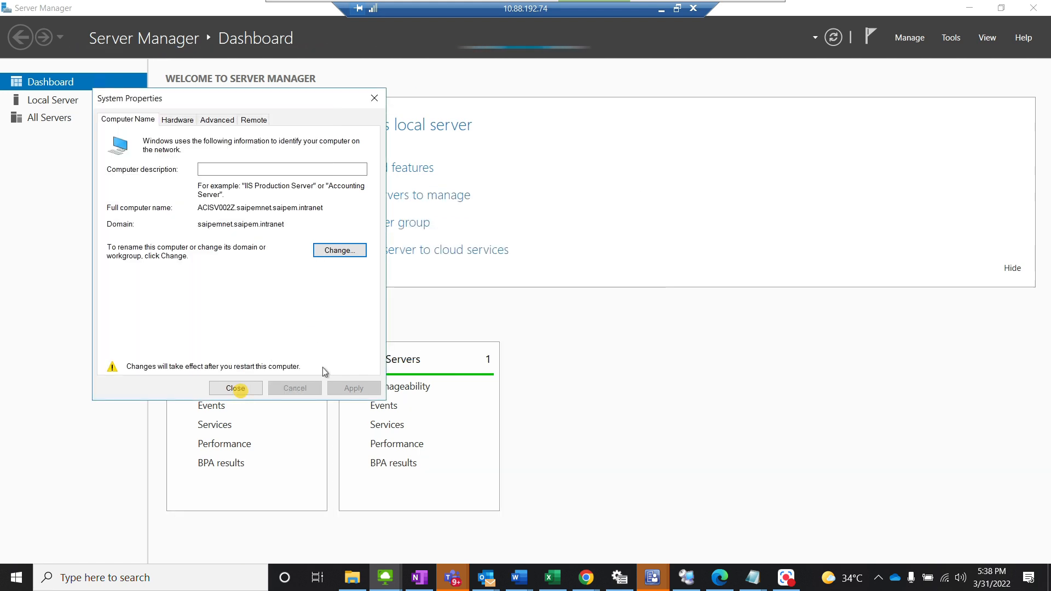
click(514, 305)
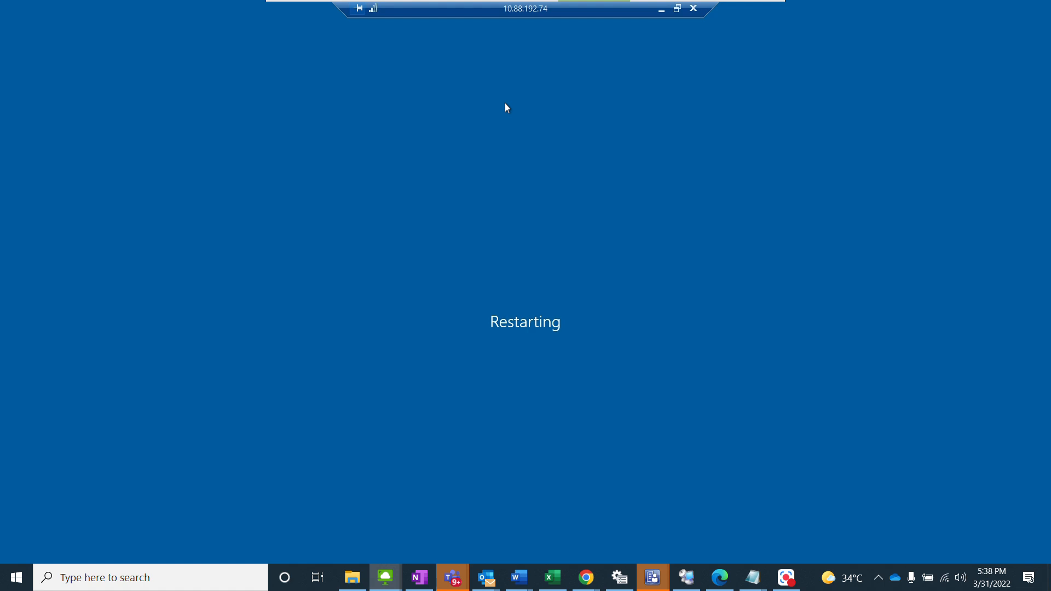
Step: Switch to OneNote, select the server name ACISV002Z in the change table to reuse it, and return to the remote session
click(419, 579)
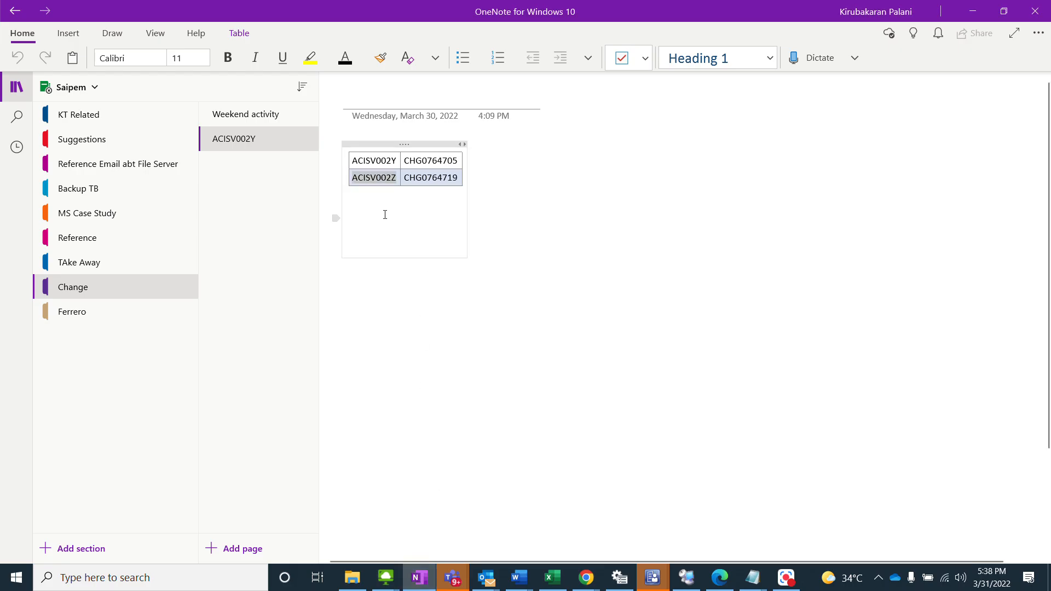
double_click(387, 185)
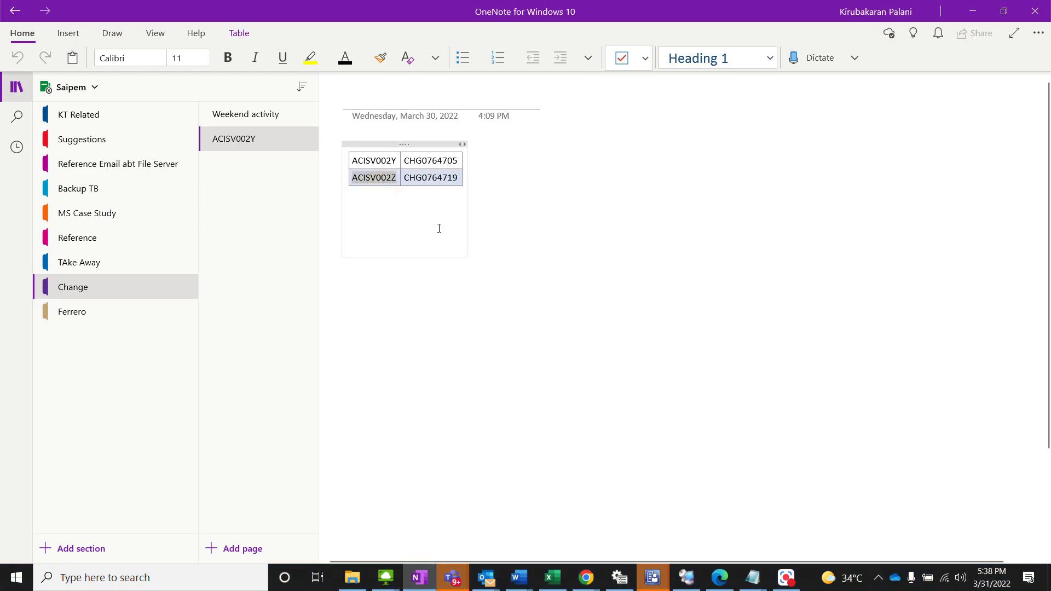
key(alt+Tab)
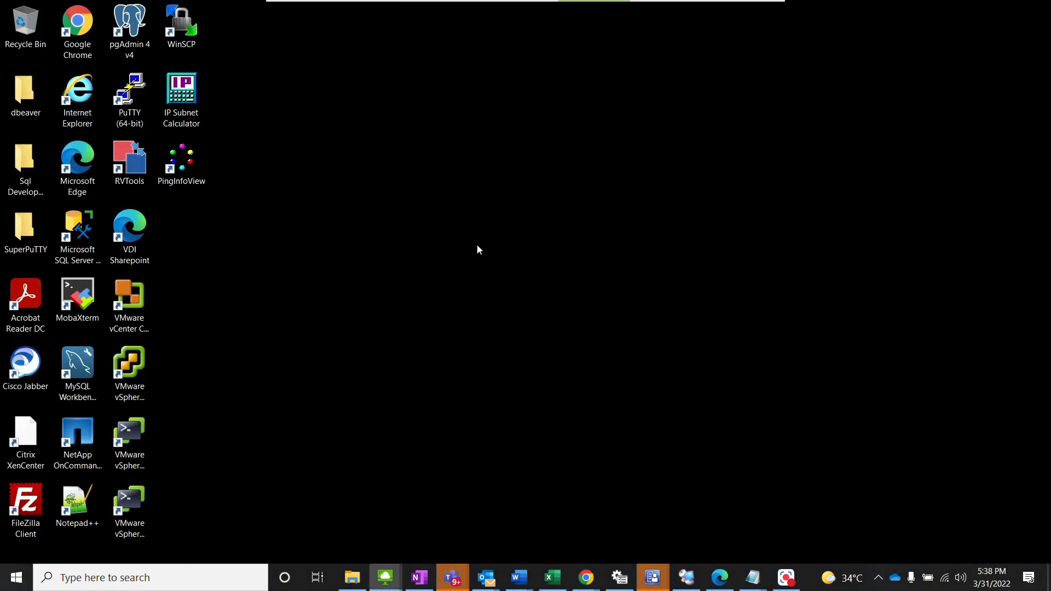
Step: Launch Remote Desktop Connection with the mstsc command
key(super+r)
text(mstsc)
key(Return)
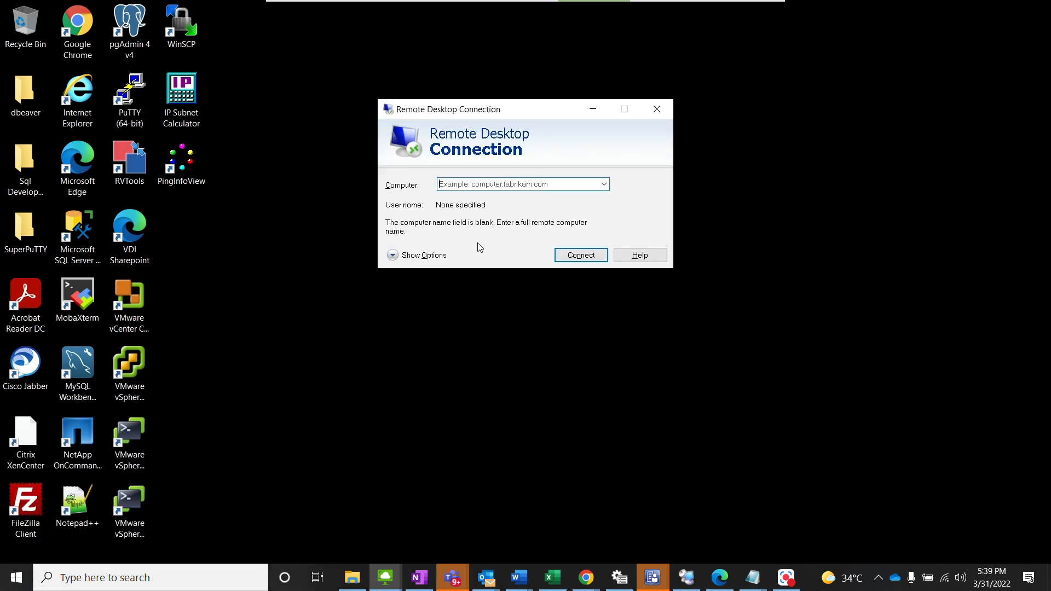
key(Return)
key(Return)
Step: Try to connect to the server by its name ACISV002Z, retrying the connection once
text(ACISV002Z)
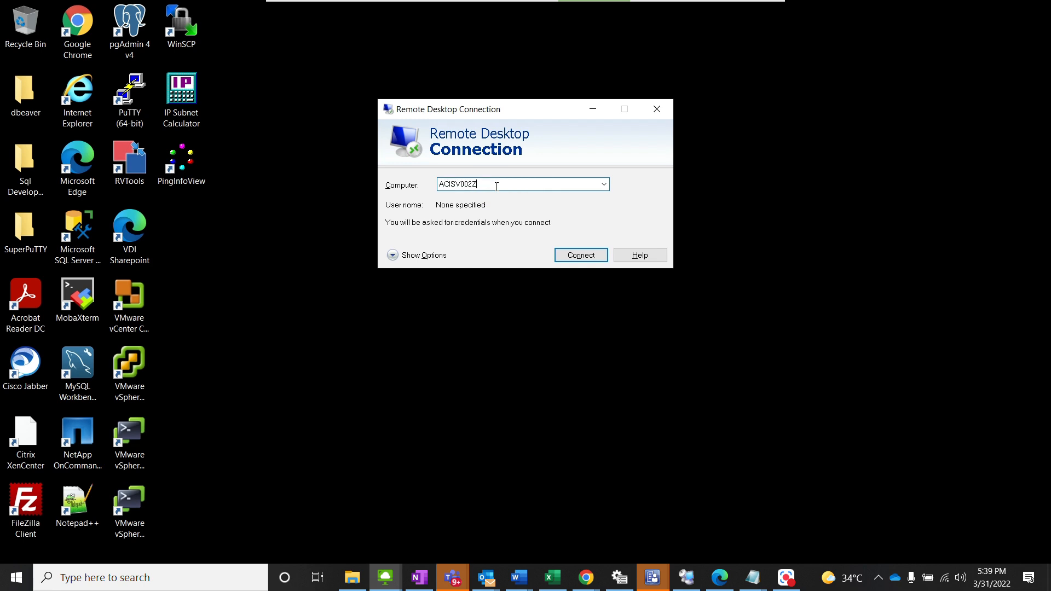
key(Return)
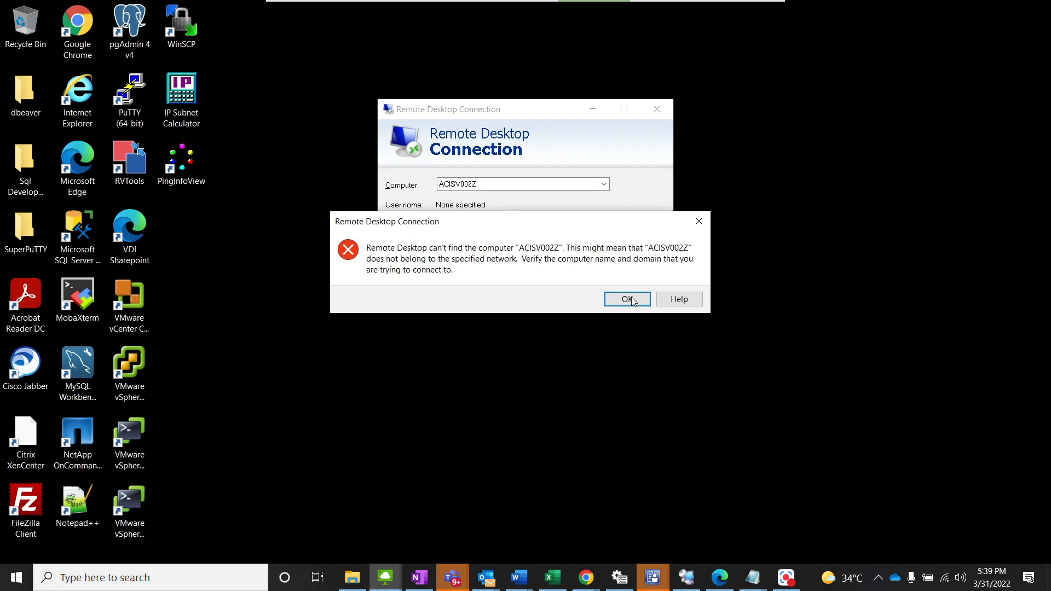
click(626, 299)
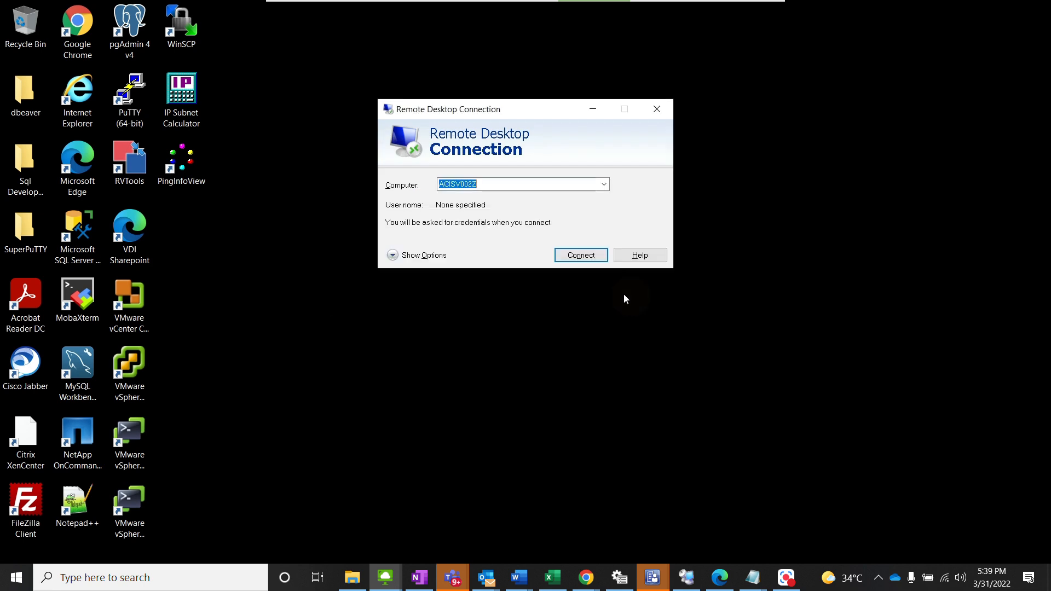
click(579, 256)
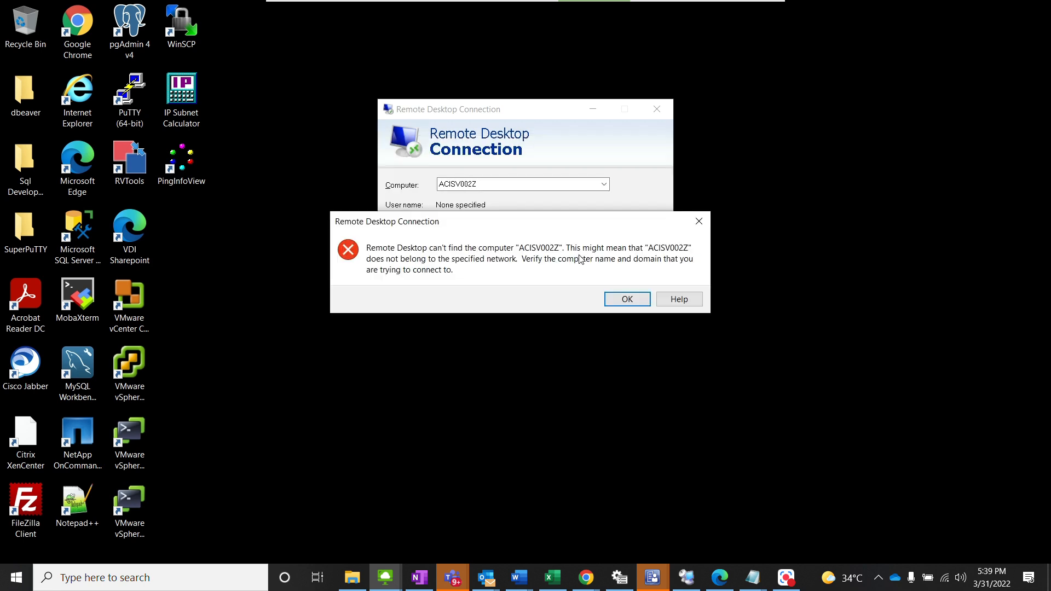
click(617, 297)
Step: Connect to 10.88.192.74 instead and choose to use a different account for the credentials
click(603, 187)
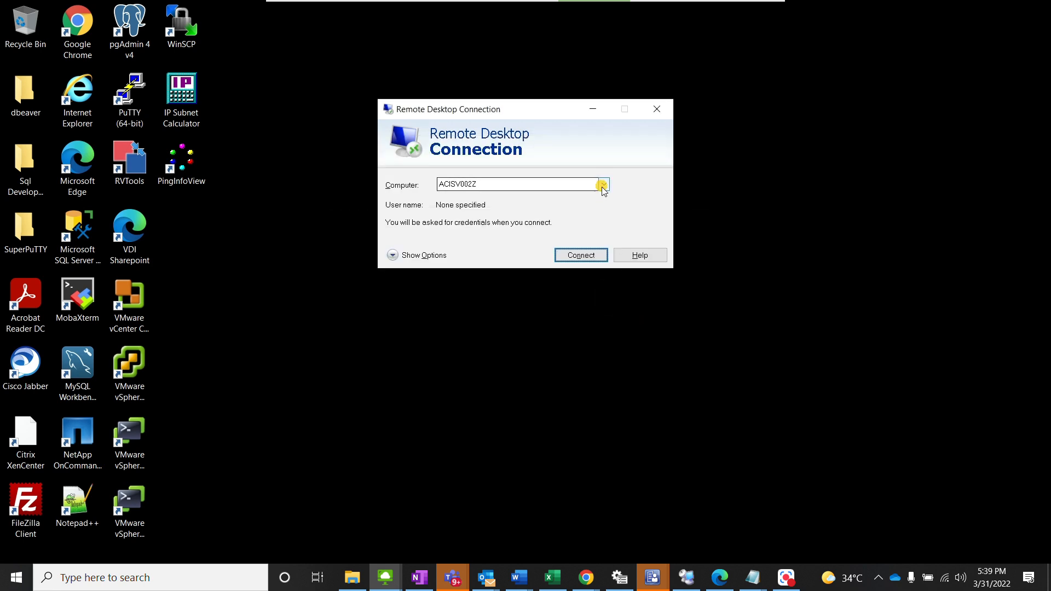
click(590, 253)
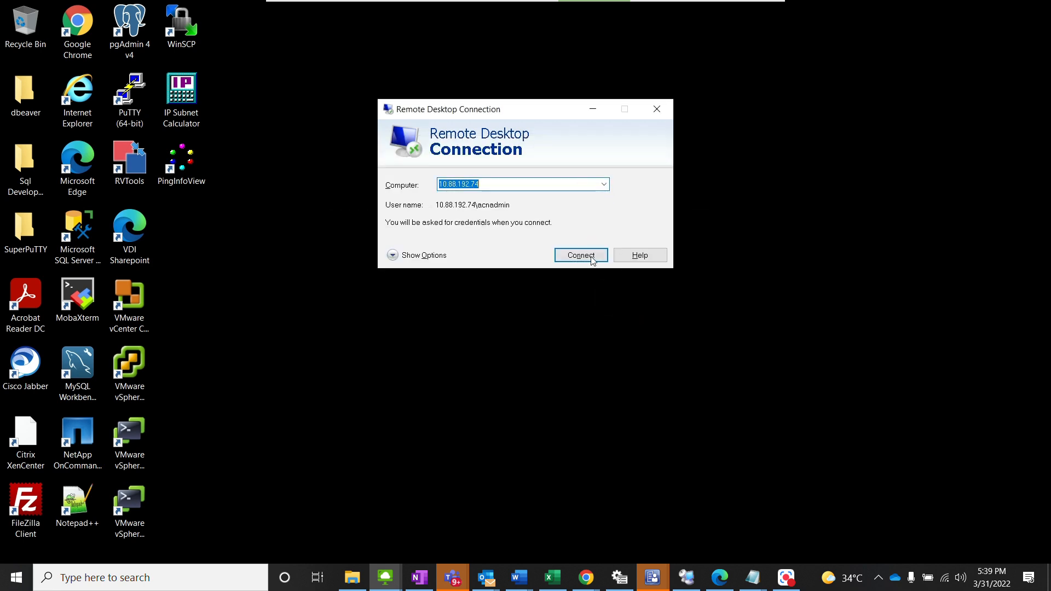
click(590, 255)
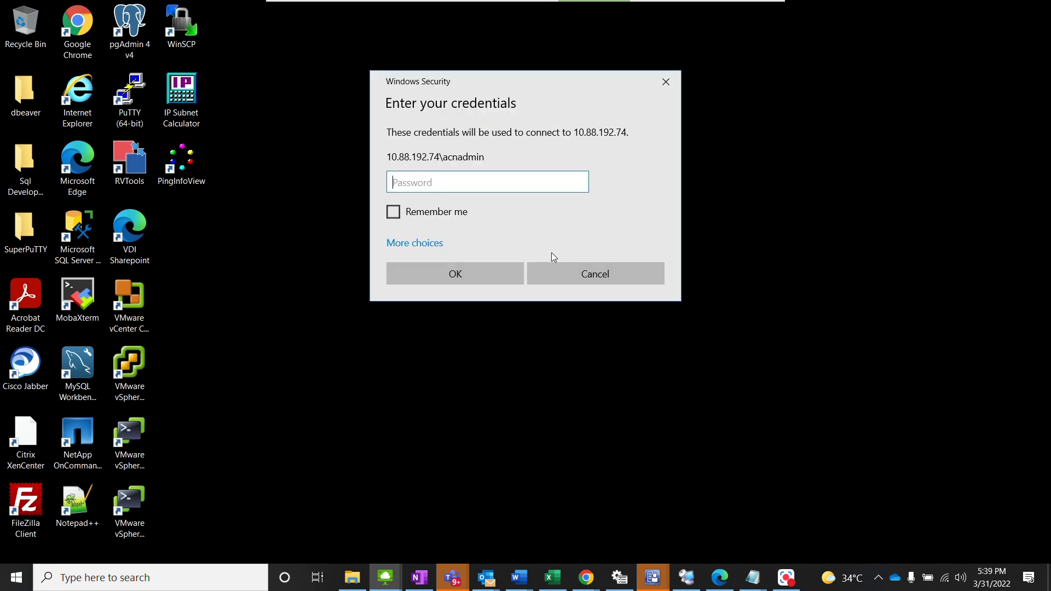
click(460, 254)
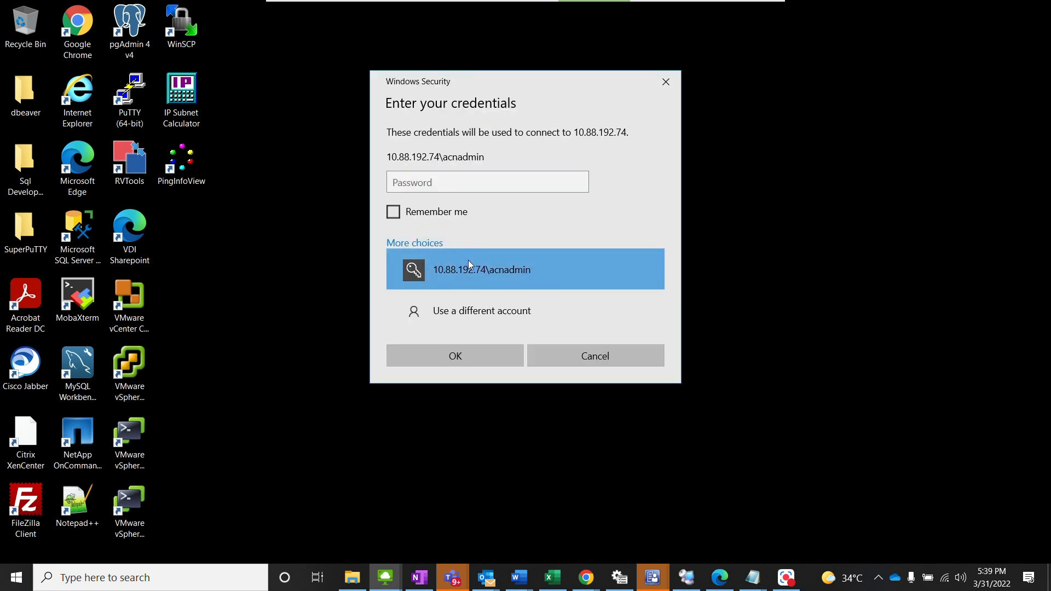
click(488, 297)
Step: Log in to 10.88.192.74 with the saipemnet domain account's user name and password, accepting the certificate warning
text(saipemnet\acnxa)
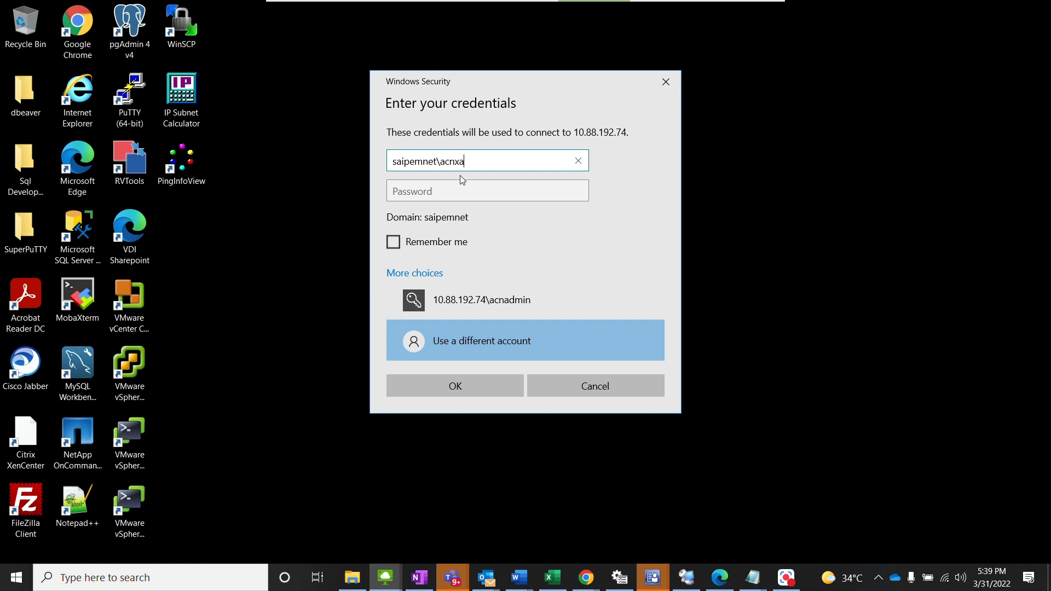
text(a002424)
key(Tab)
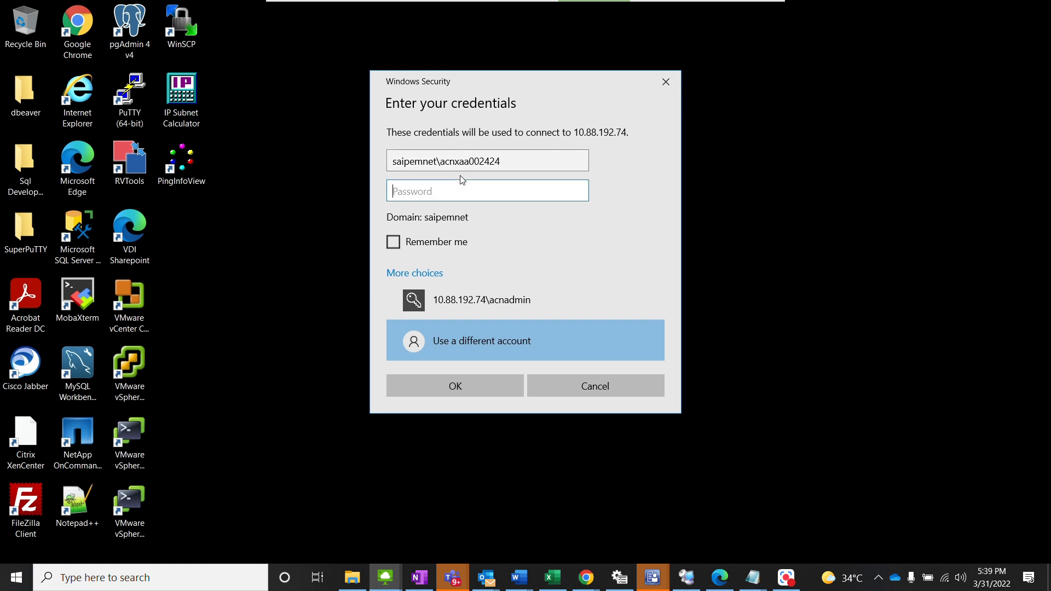
text(**********)
key(Return)
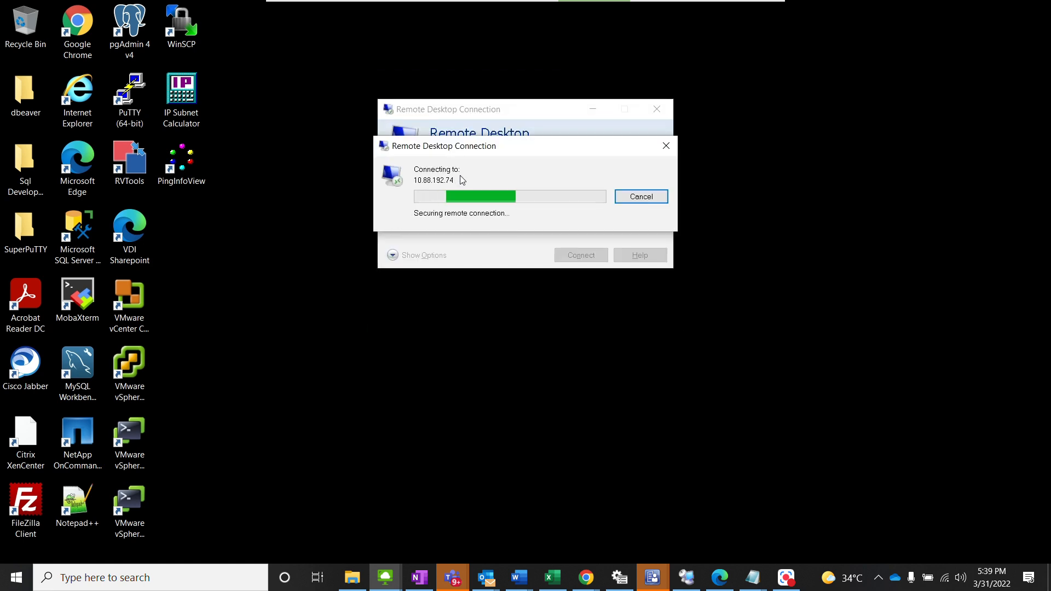
click(570, 302)
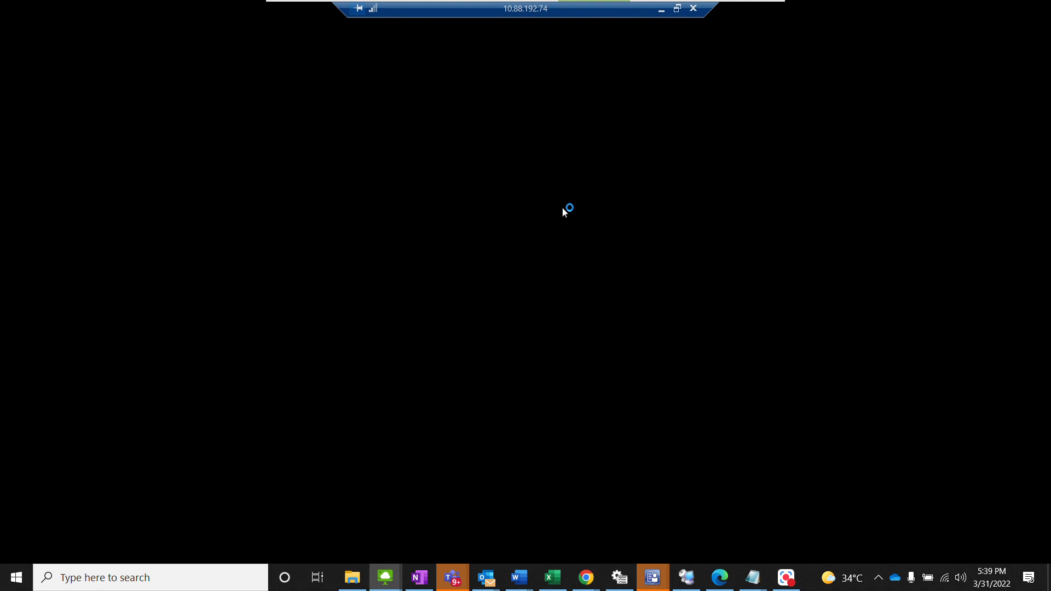
Step: Copy the slmgr.vbs /skms sasv01g8.saipemnet.saipem.intranet:1688 and slmgr /ato commands from the Teams chat and return to the remote server
mouse_move(453, 578)
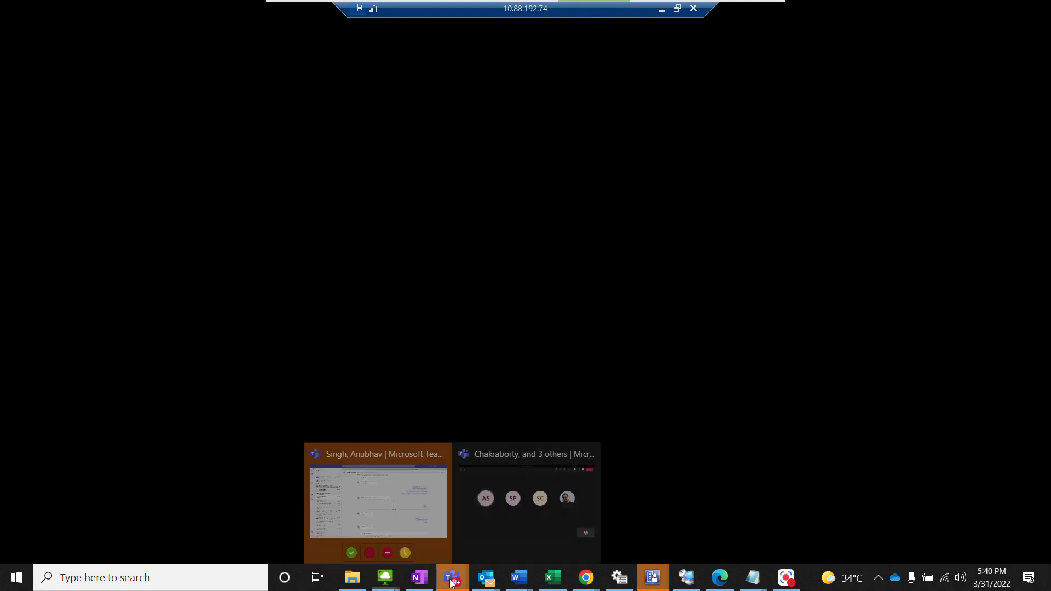
click(390, 501)
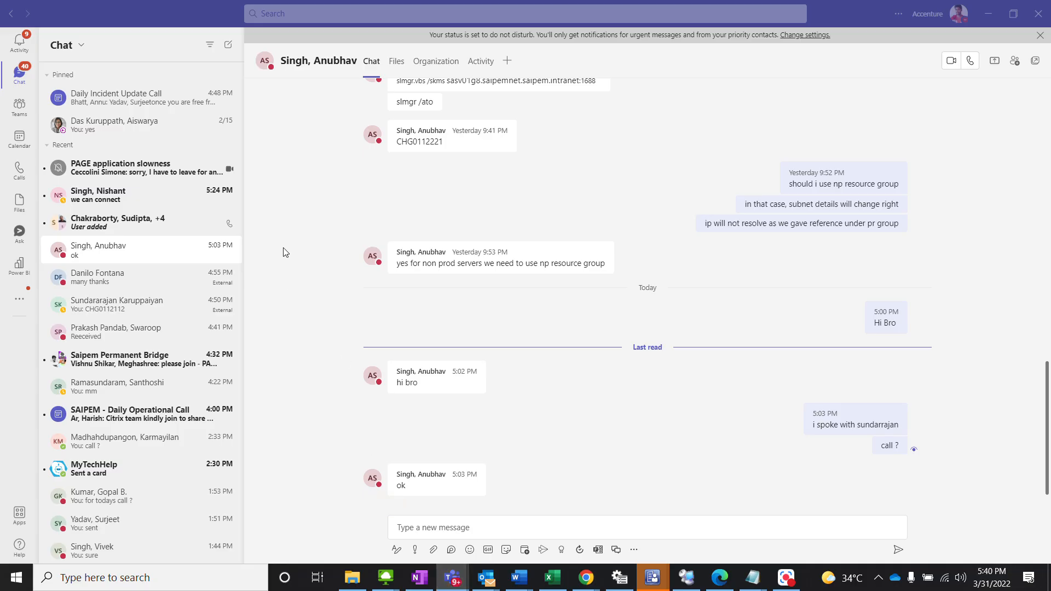
scroll(337, 302, up, 5)
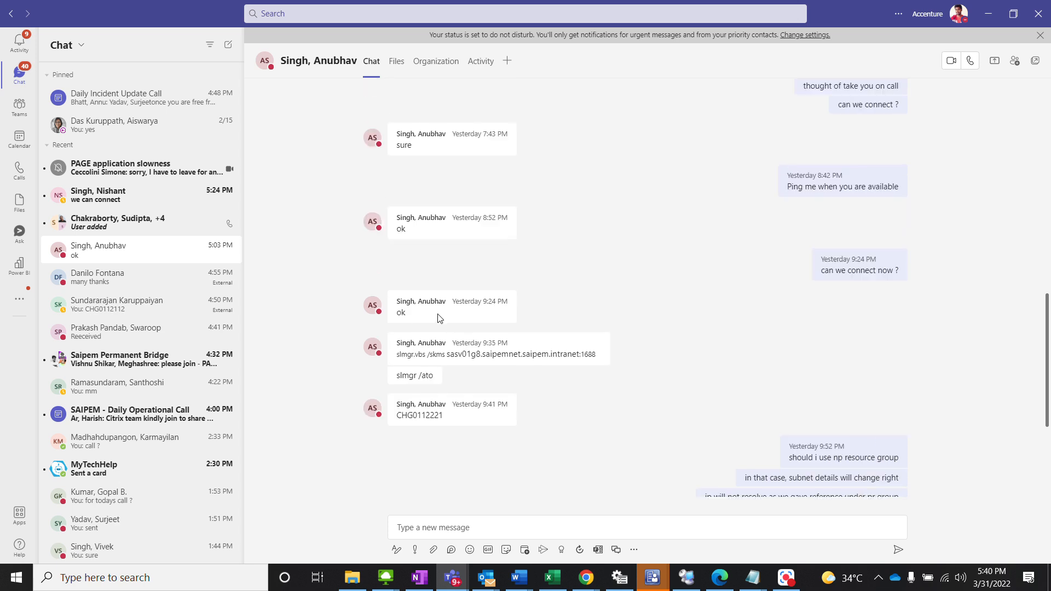
drag(407, 367, 393, 345)
click(436, 377)
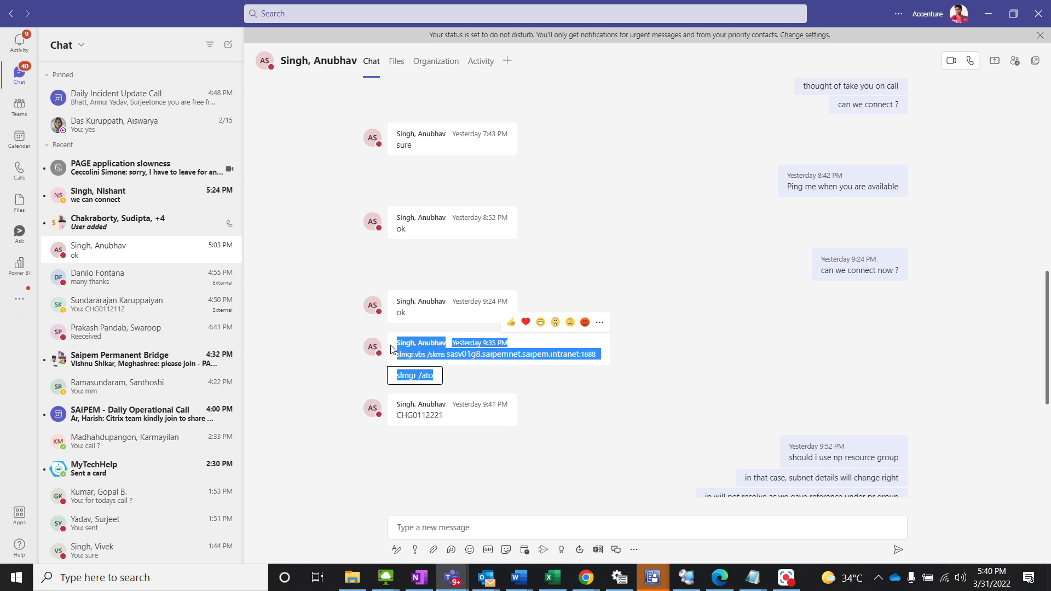
key(alt+Tab)
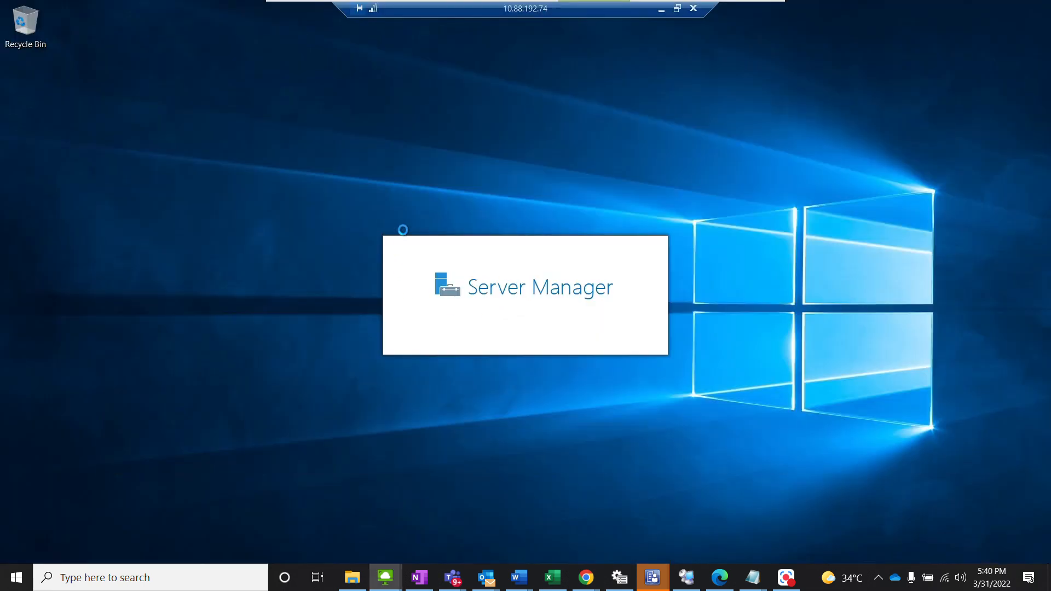
Step: Paste the copied activation commands into a new Notepad document on the remote server
key(super+r)
text(notepad)
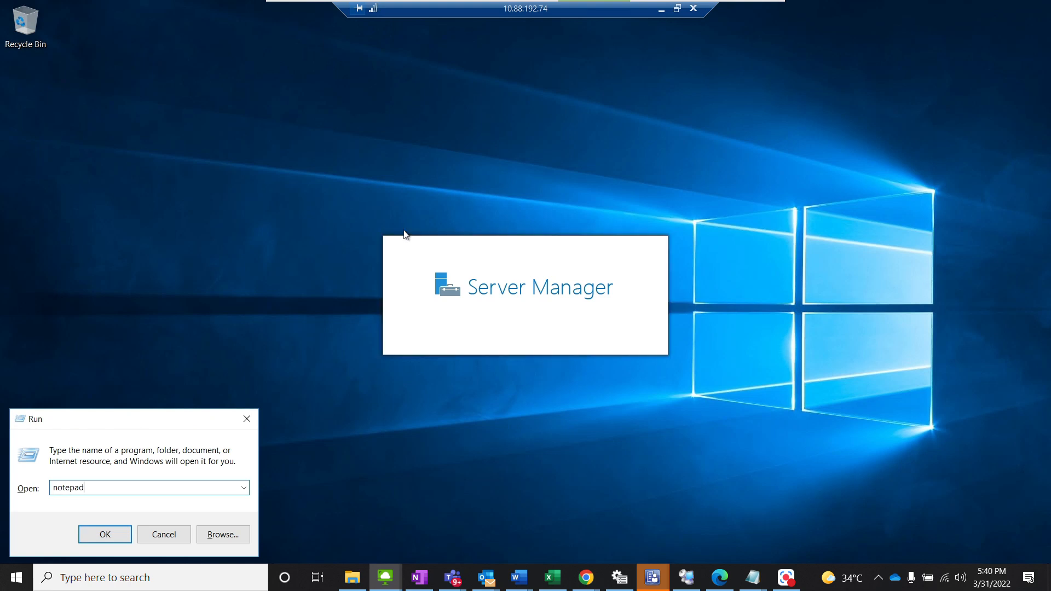
key(Return)
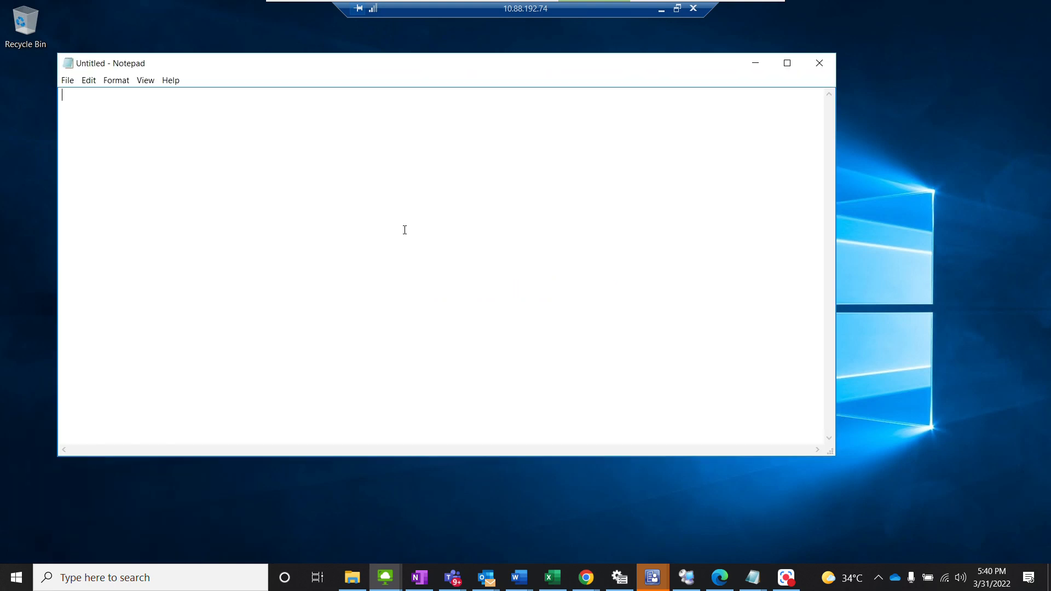
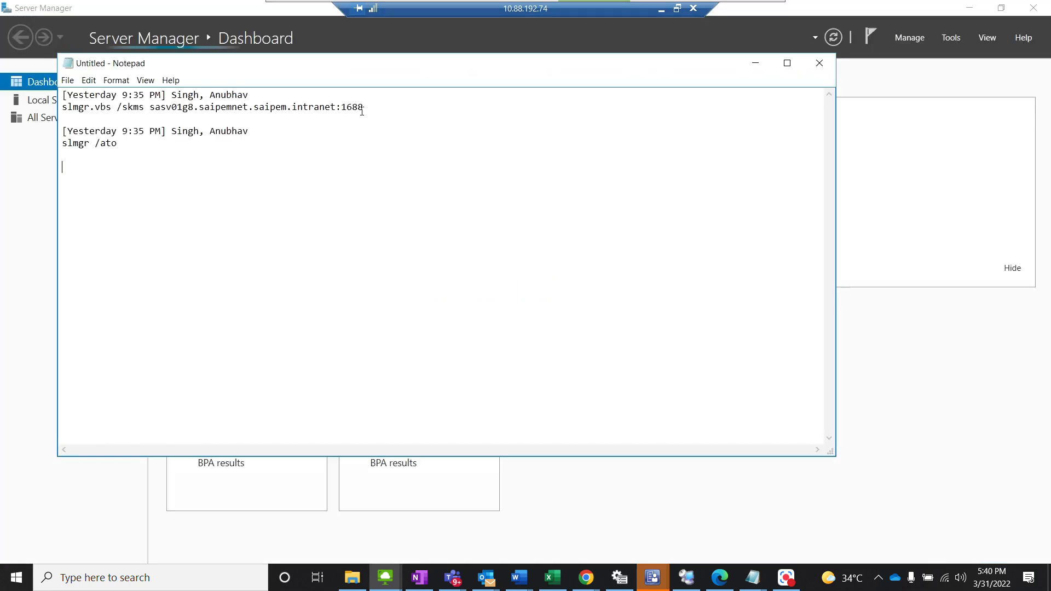
Step: Copy the slmgr.vbs /skms line and open Command Prompt as administrator, allowing the elevation
drag(367, 109, 61, 107)
key(ctrl+c)
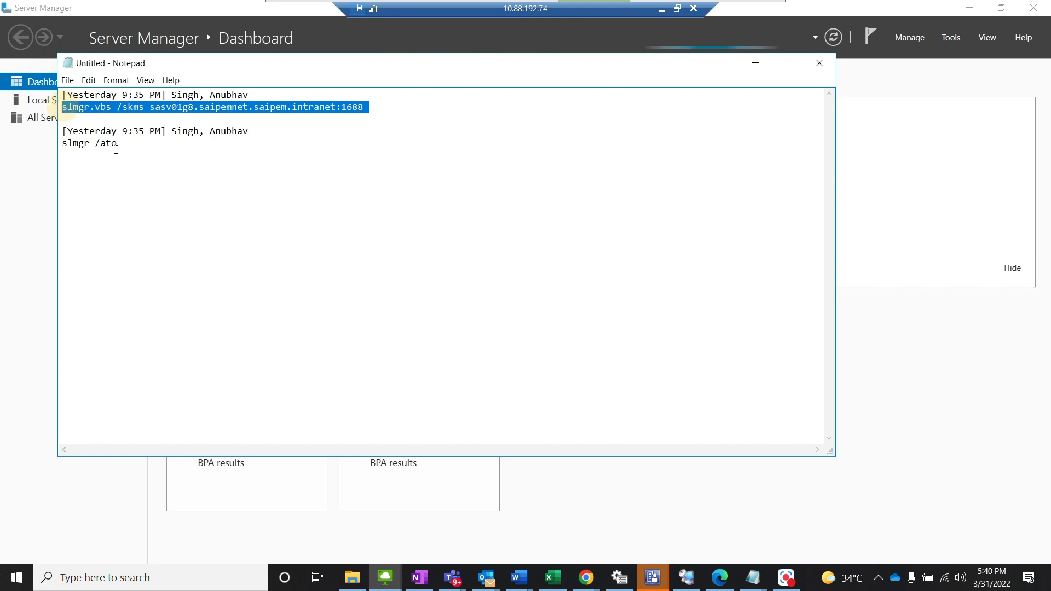
key(super)
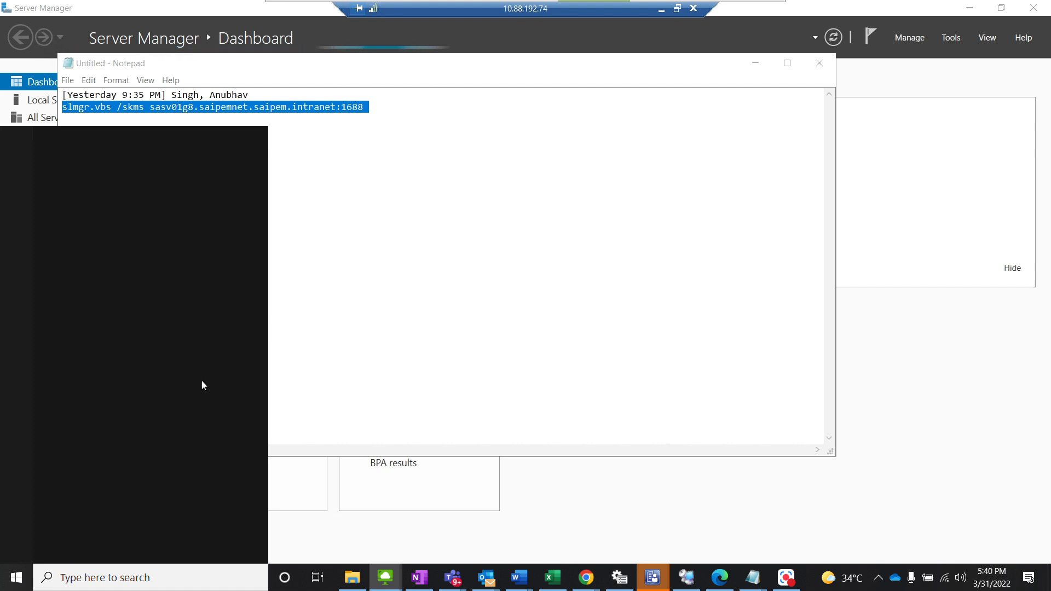
text(cm)
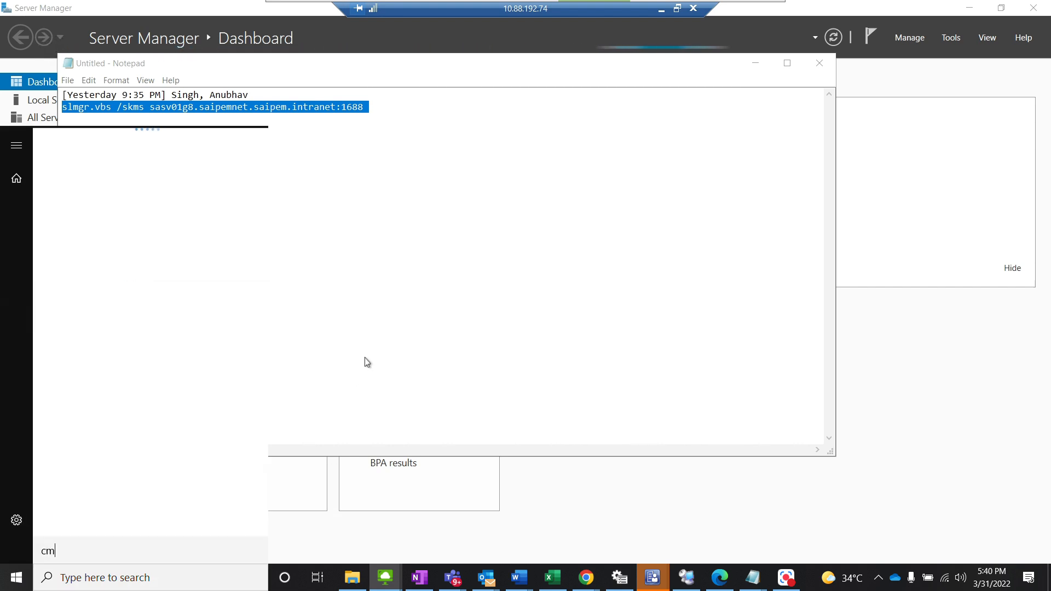
text(d)
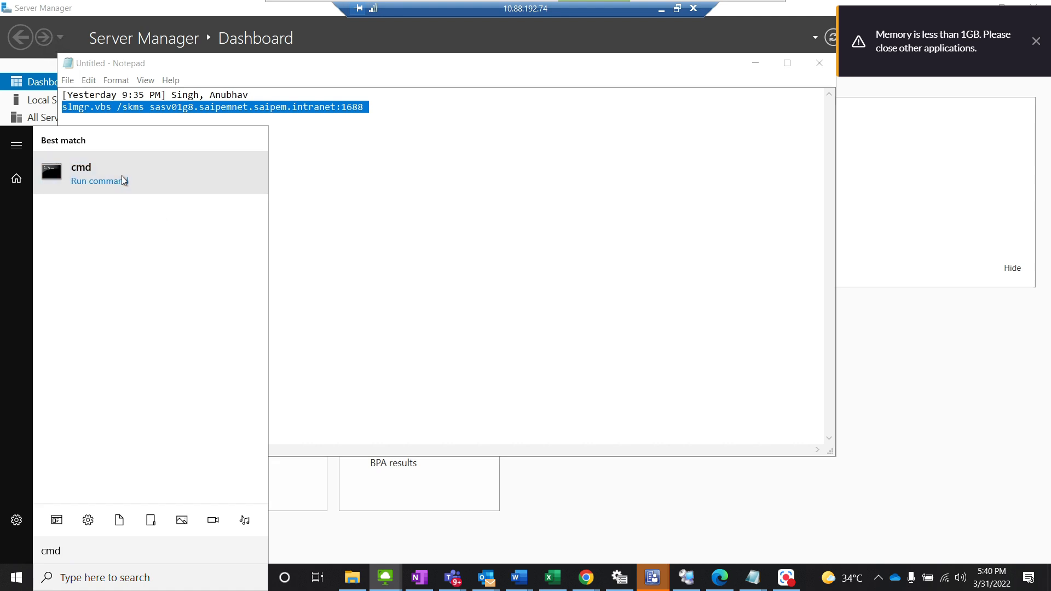
right_click(120, 175)
click(141, 190)
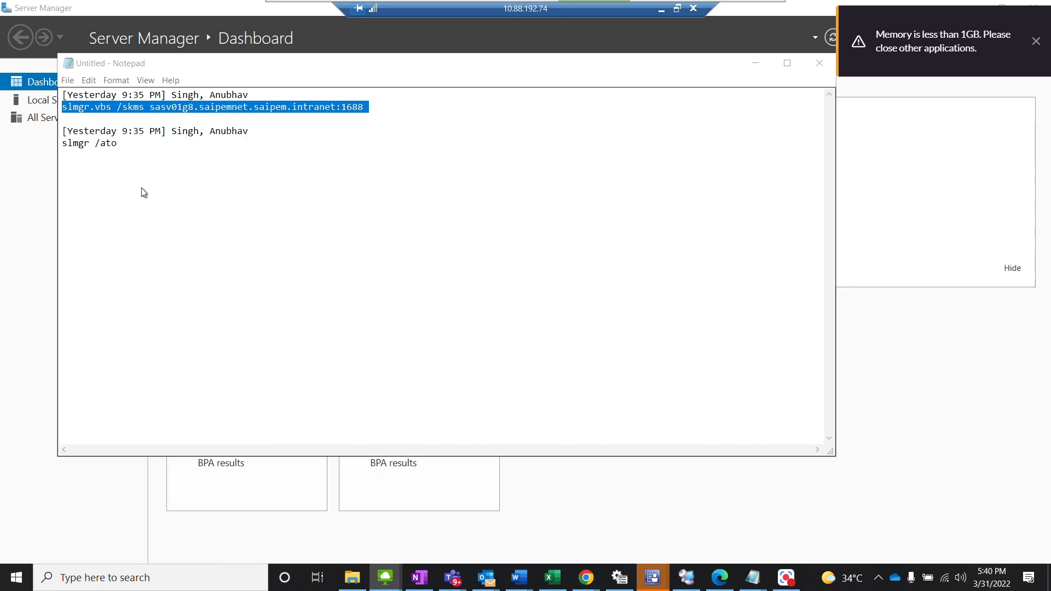
click(464, 378)
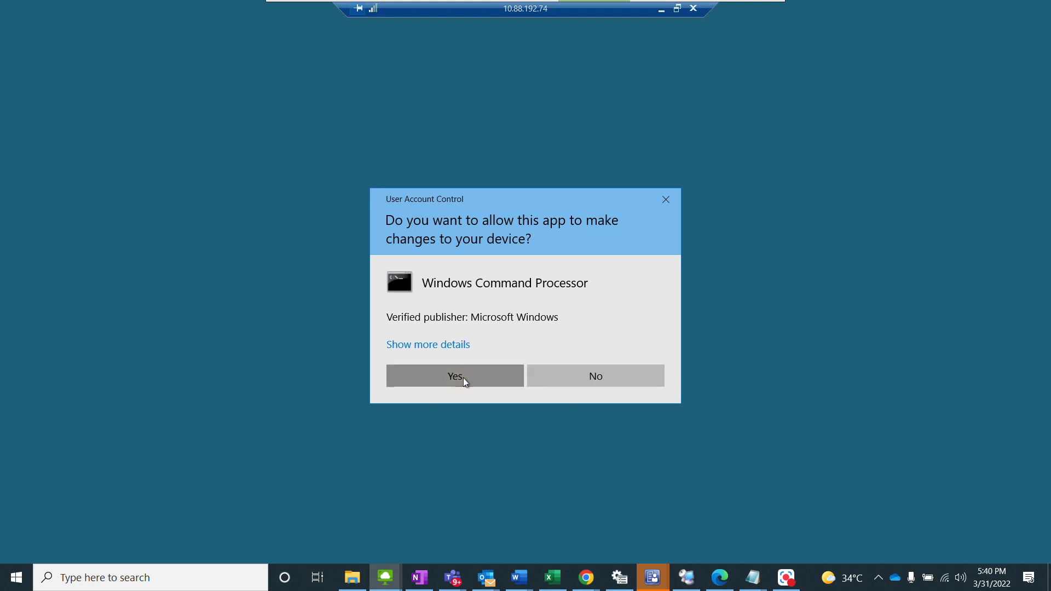
Step: Run slmgr.vbs /skms sasv01g8.saipemnet.saipem.intranet:1688 in the elevated Command Prompt and dismiss the message
key(ctrl+v)
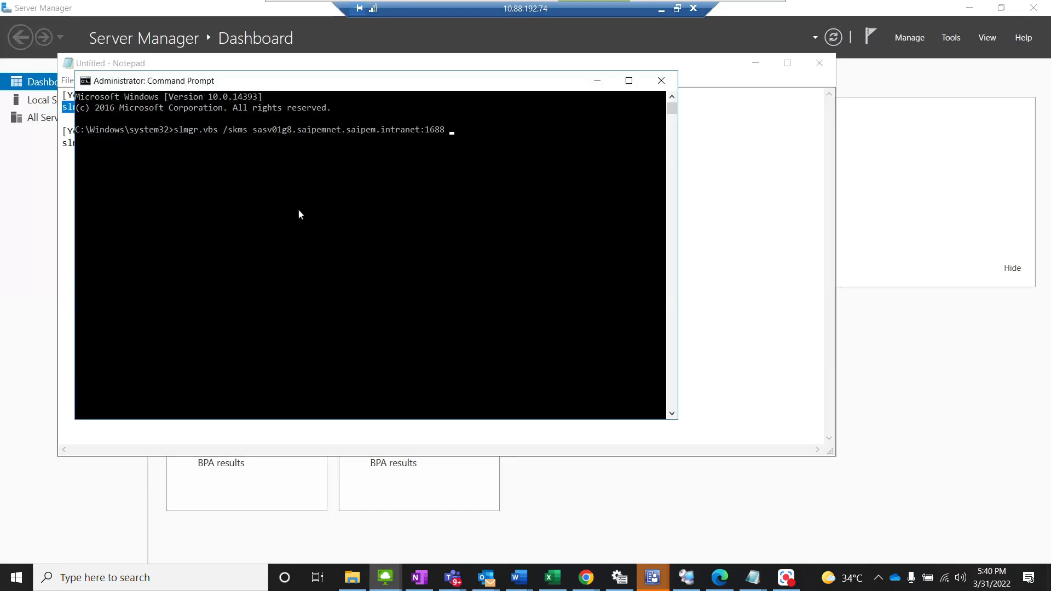
key(Return)
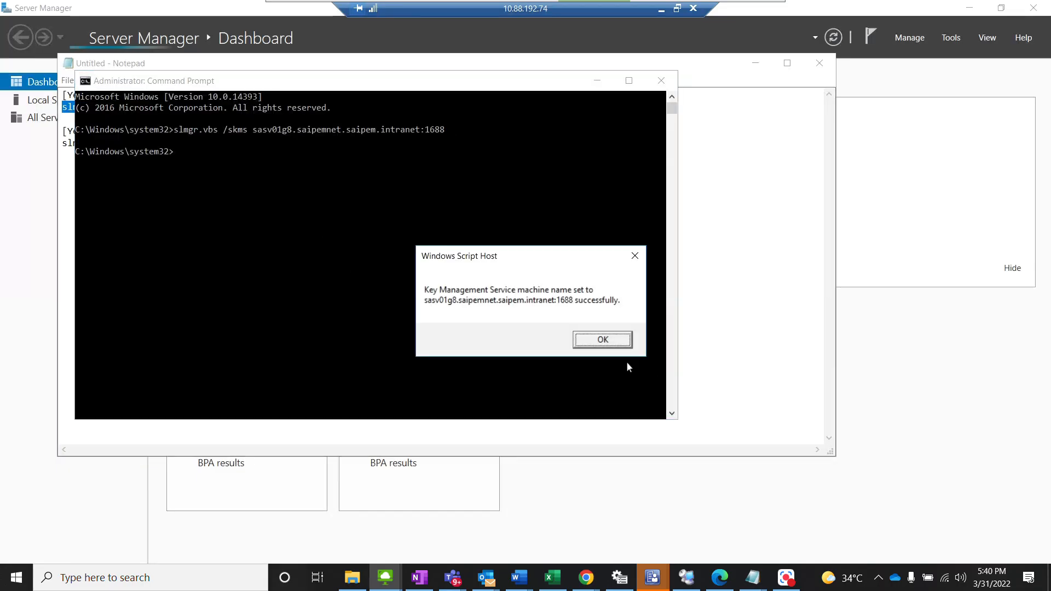
click(605, 341)
Step: Move the Command Prompt aside to reveal the Notepad commands and run slmgr /ato
drag(310, 83, 518, 114)
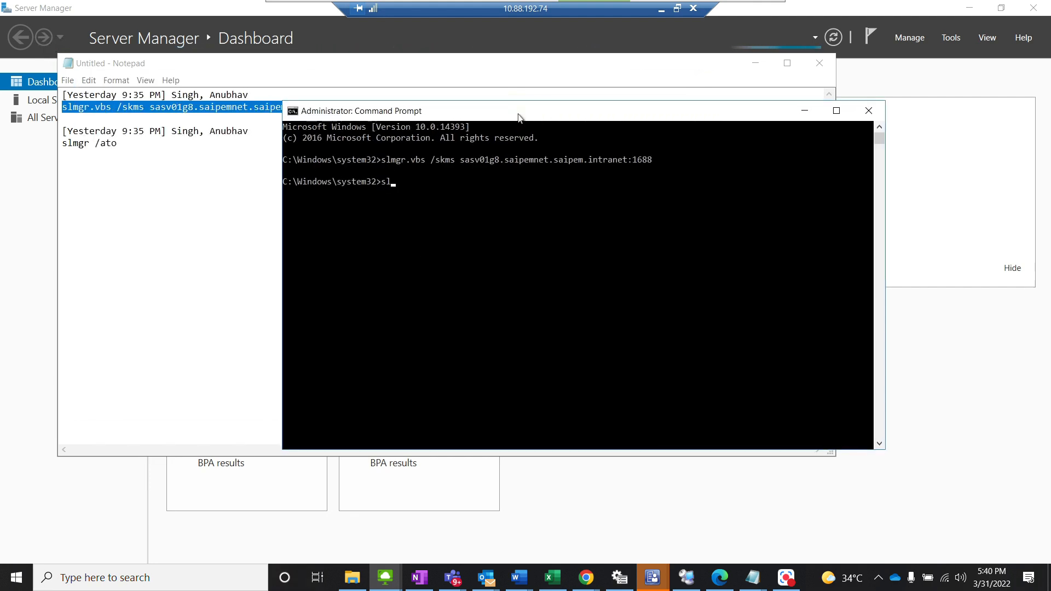
text(slmgr /ato)
key(Return)
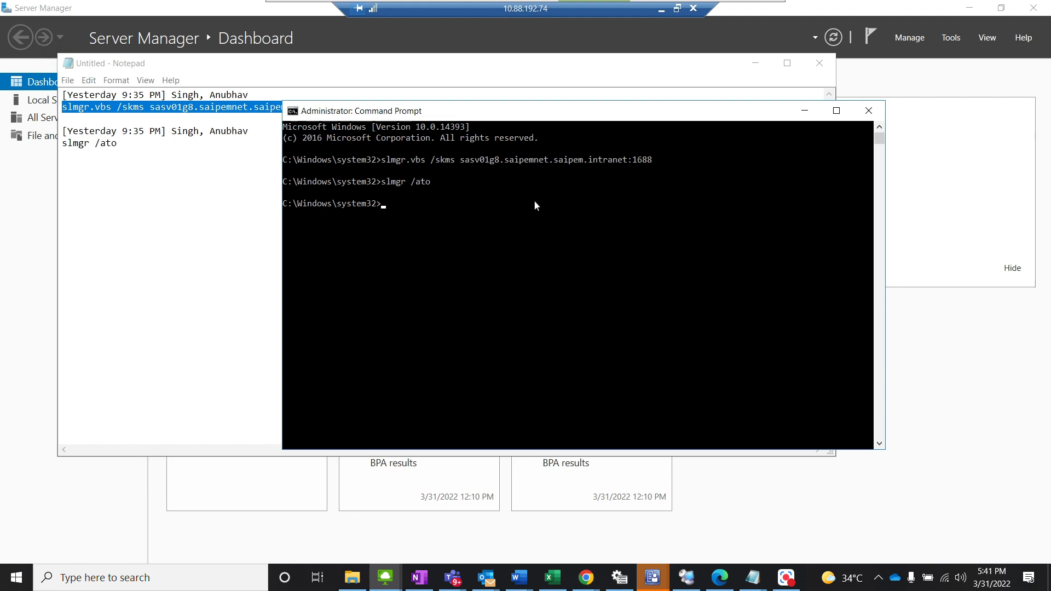
Step: Open the System properties of This PC to check the server's Windows activation status
key(super+e)
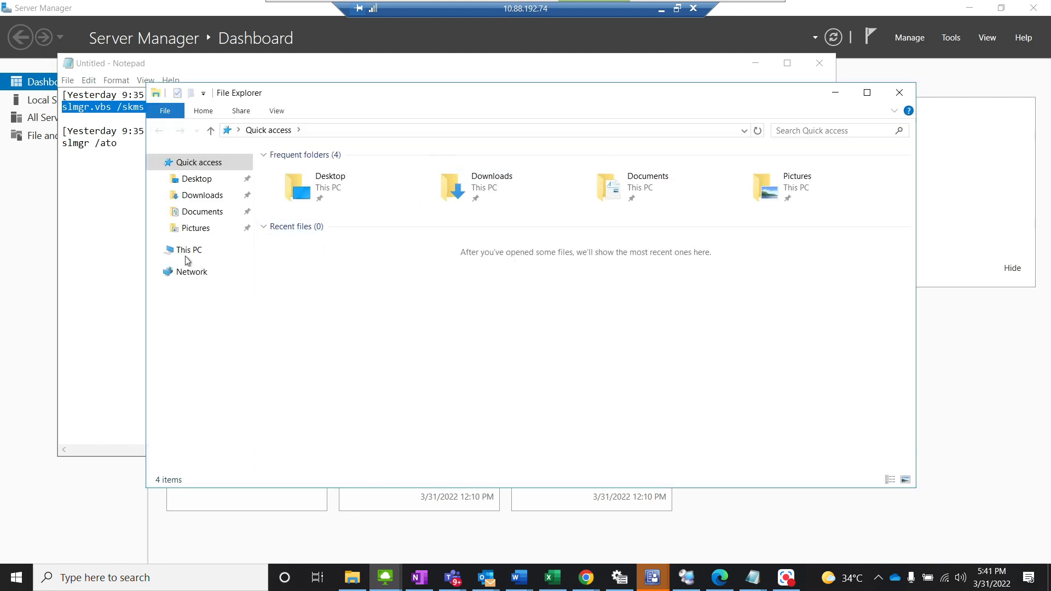
click(186, 253)
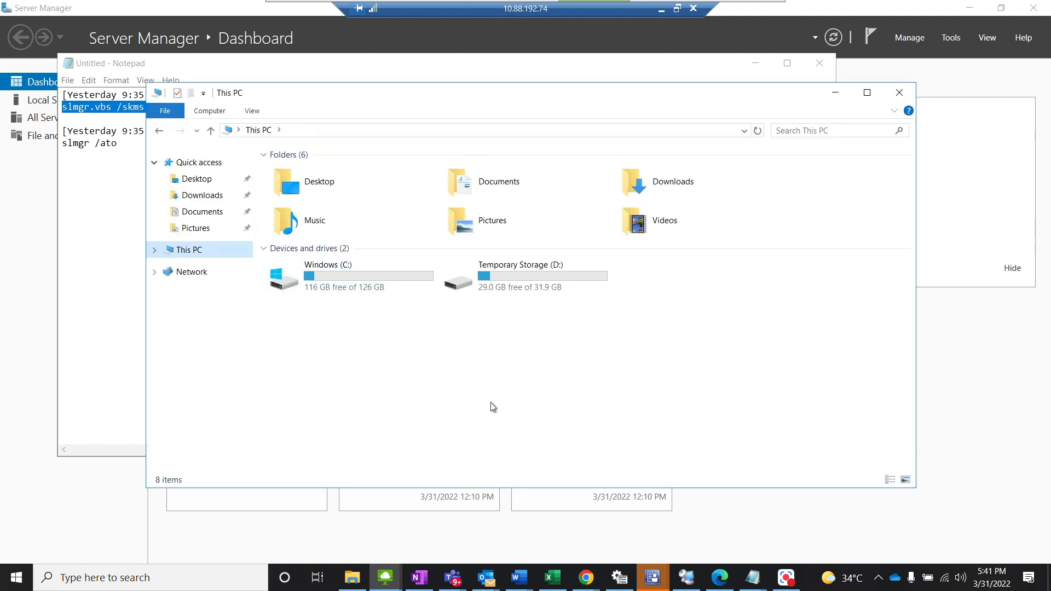
right_click(492, 471)
click(495, 478)
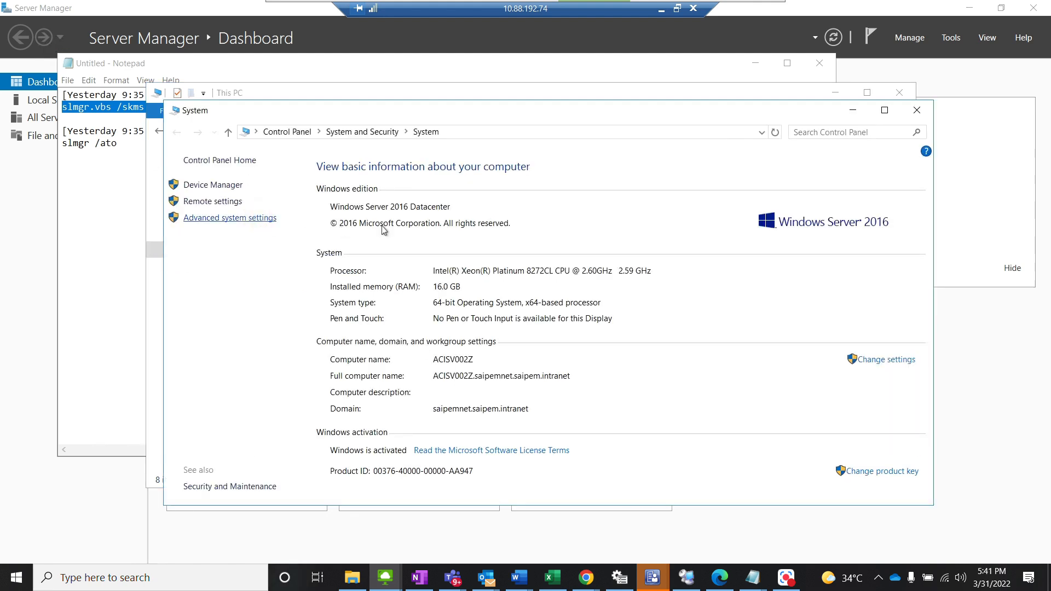
Step: Open the Virtual Memory settings through the advanced performance options
click(345, 195)
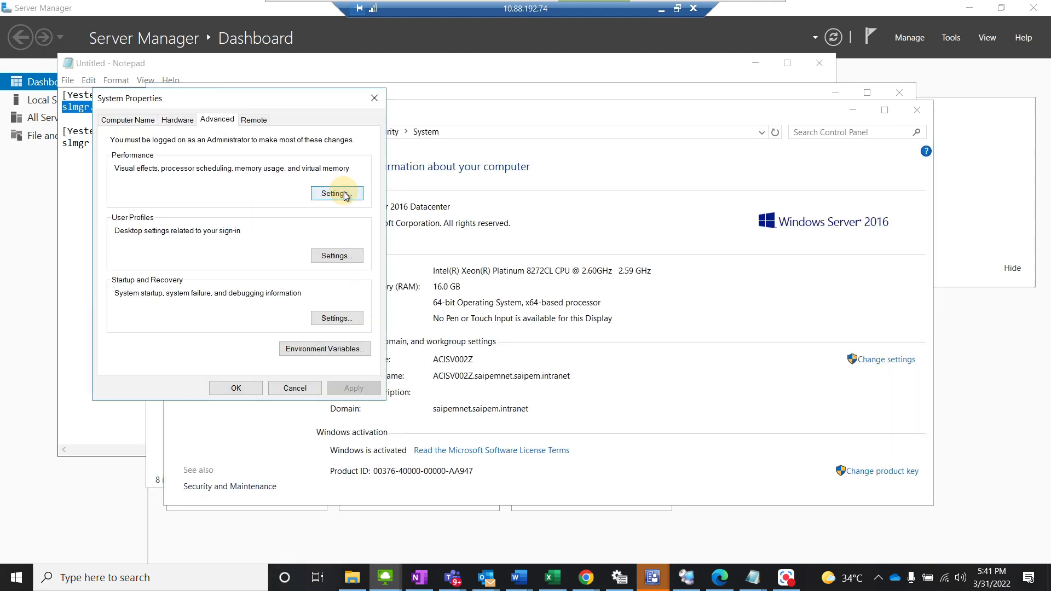
click(572, 347)
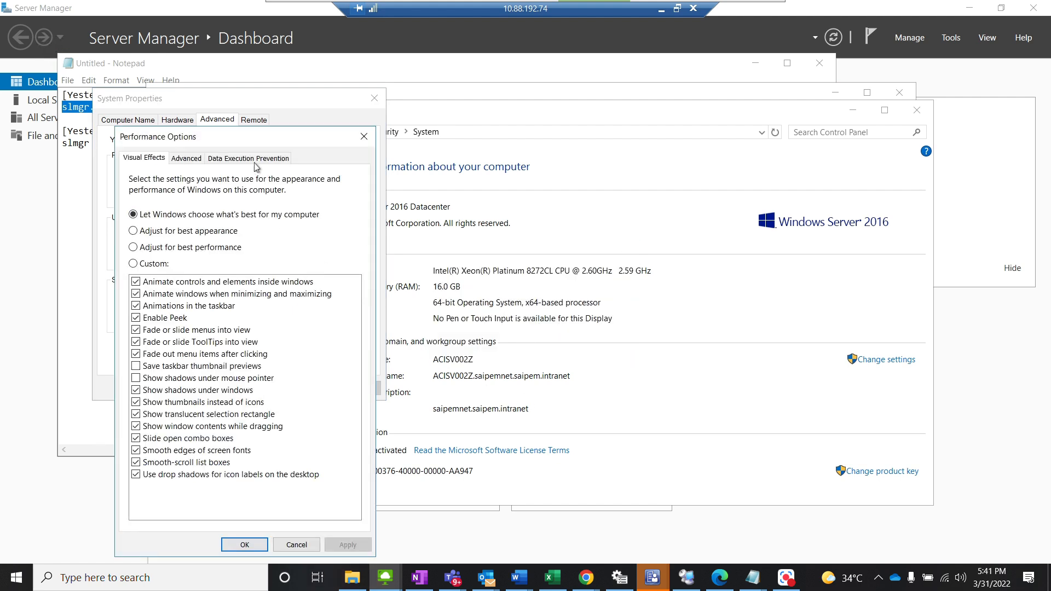
click(186, 159)
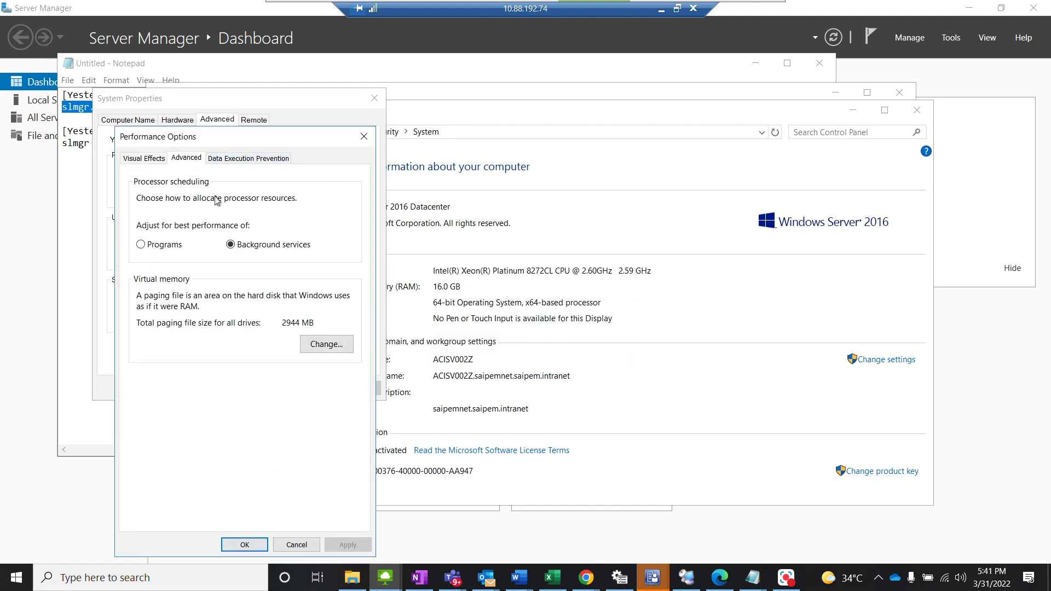
click(334, 346)
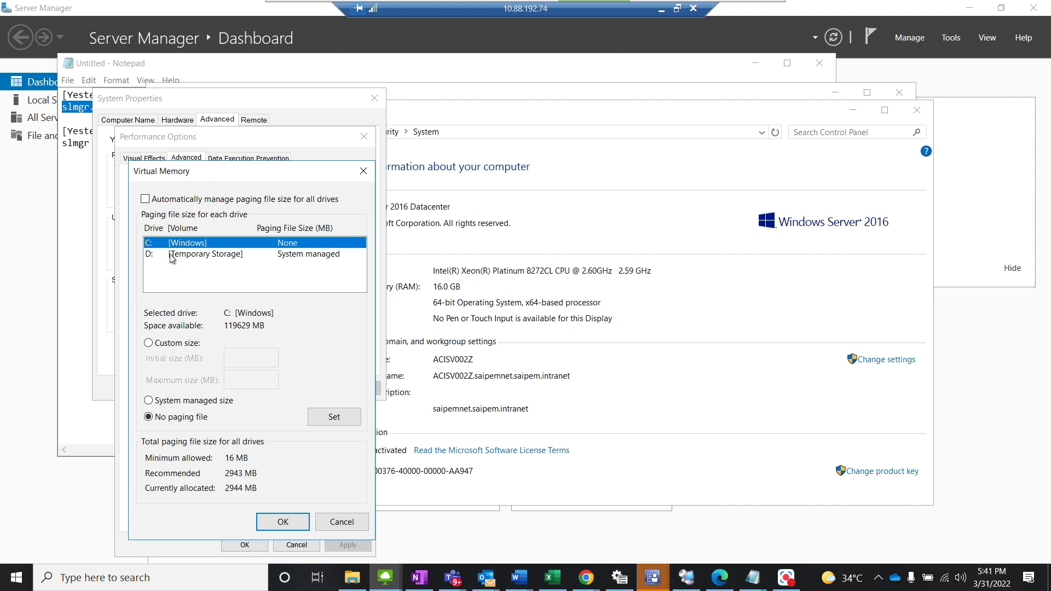
Step: Set the D: Temporary Storage drive to No paging file, apply it and acknowledge the restart notice
click(205, 257)
click(189, 403)
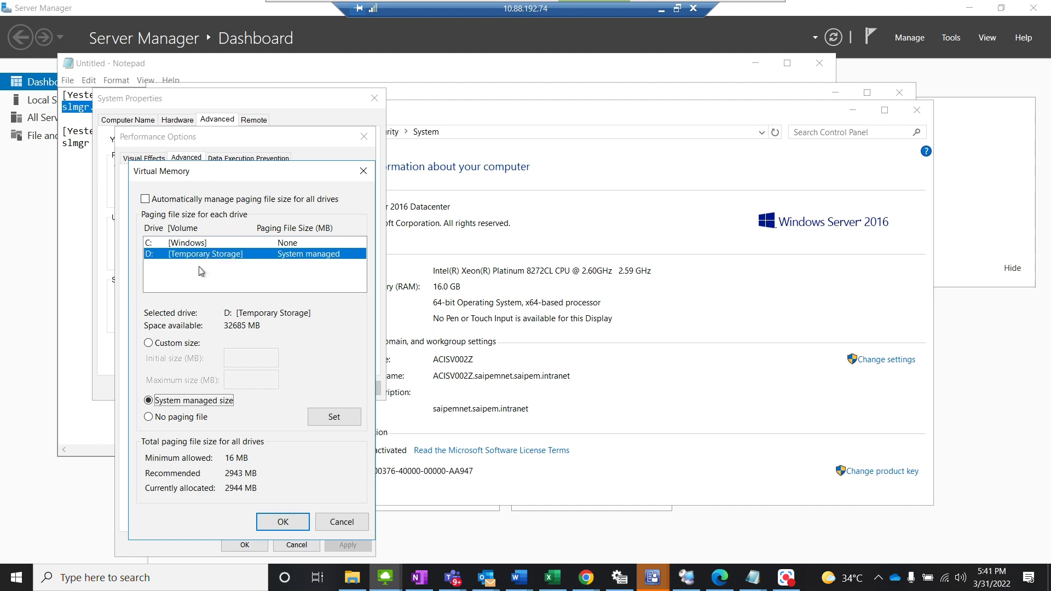
click(177, 418)
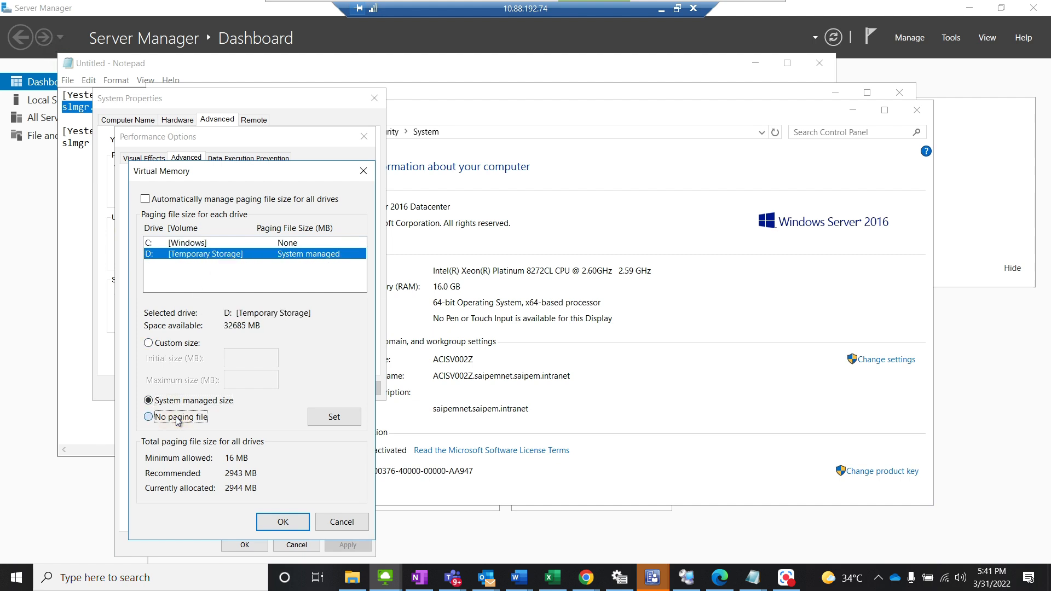
click(334, 417)
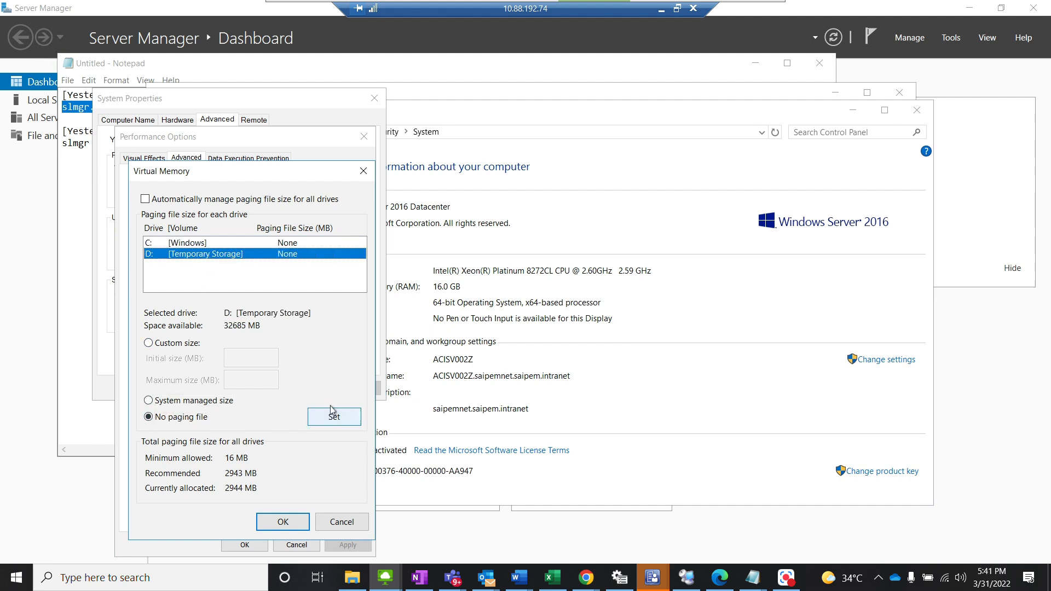
click(279, 522)
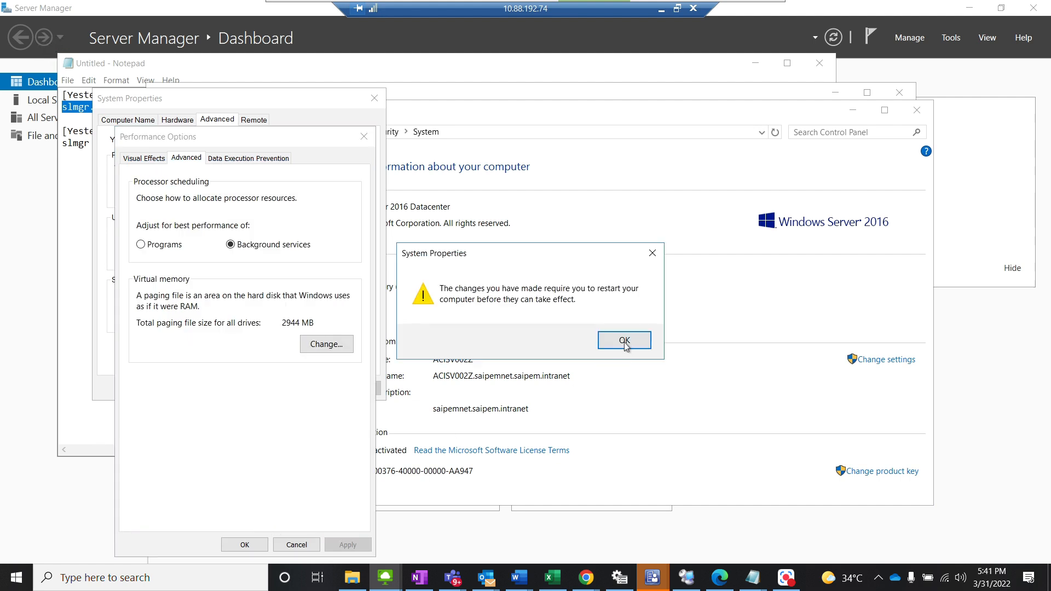
click(625, 340)
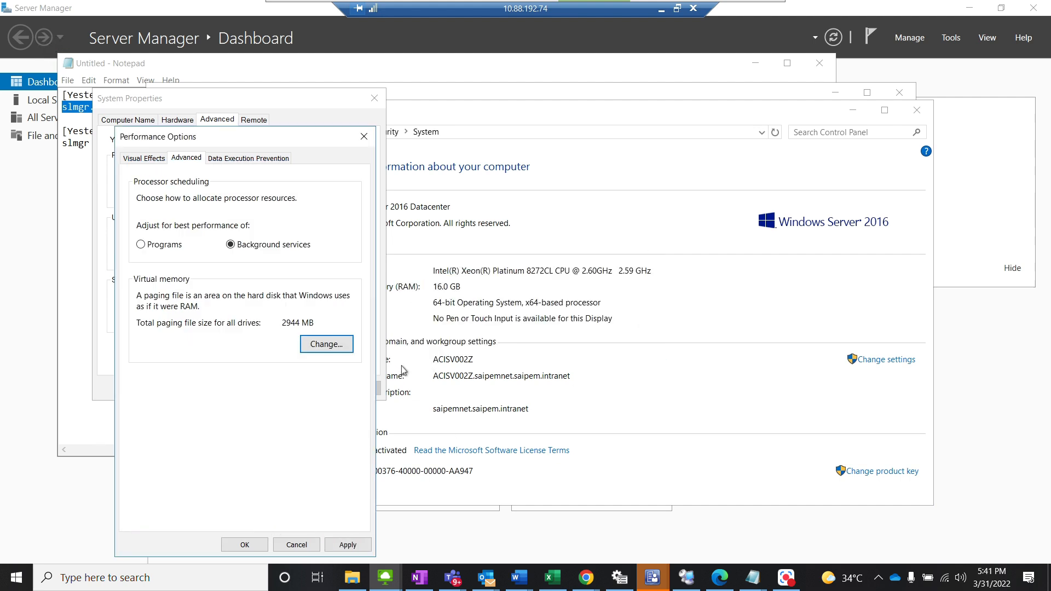
Step: Accept the remaining system settings dialogs and restart the server, forcing the open apps to close
click(268, 543)
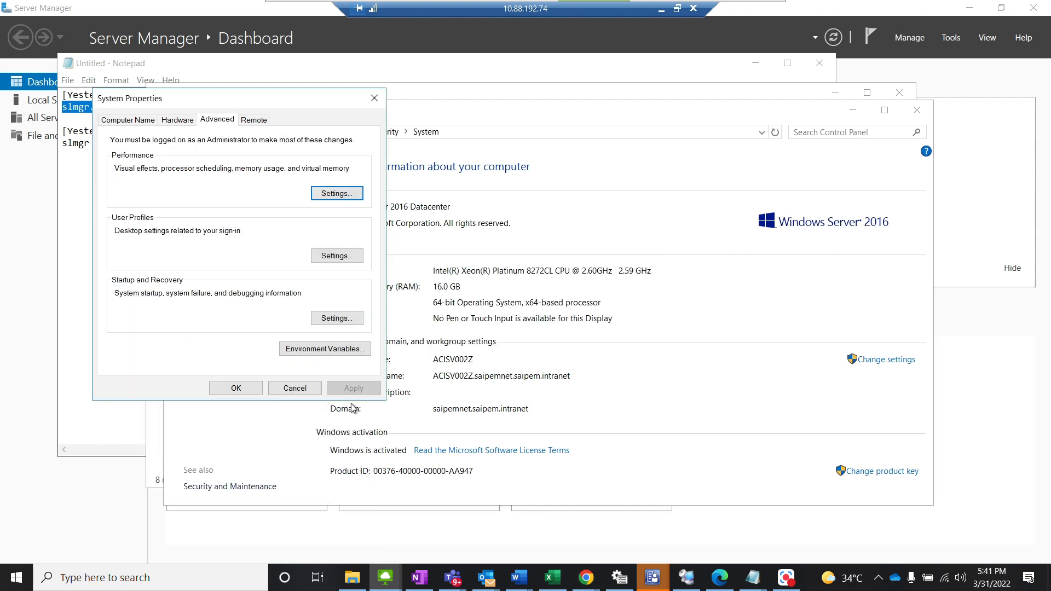
click(251, 388)
click(524, 306)
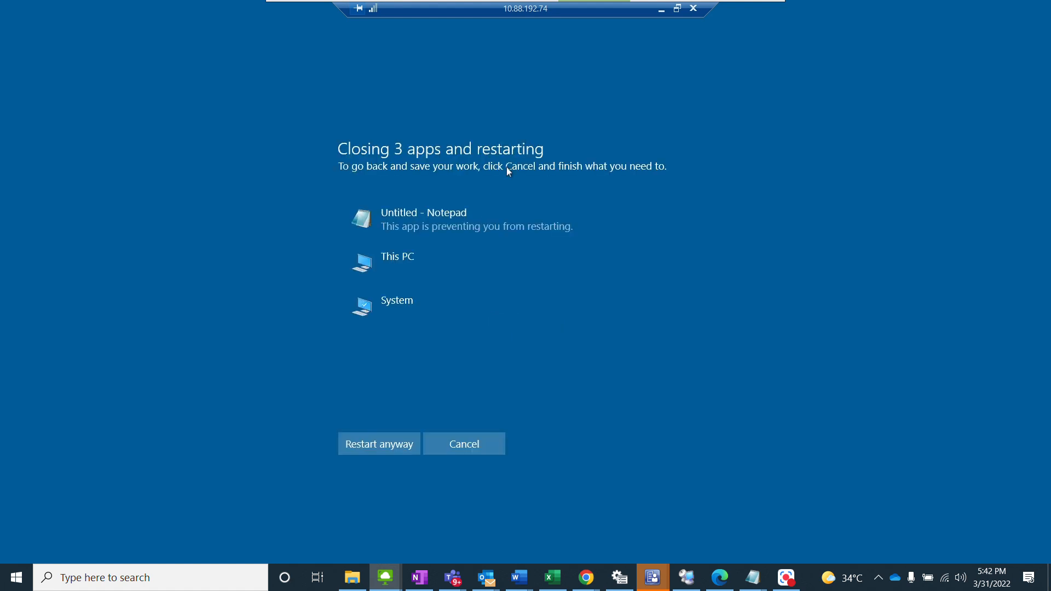
click(387, 444)
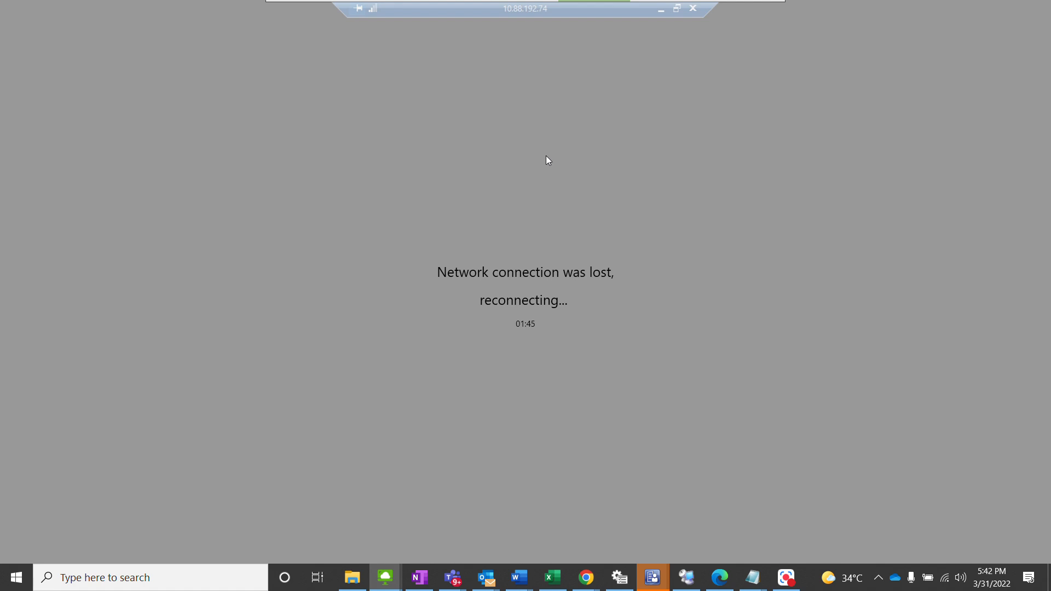
Step: Leave the disconnected session and start a new Remote Desktop connection to 10.88.192.74
mouse_move(549, 4)
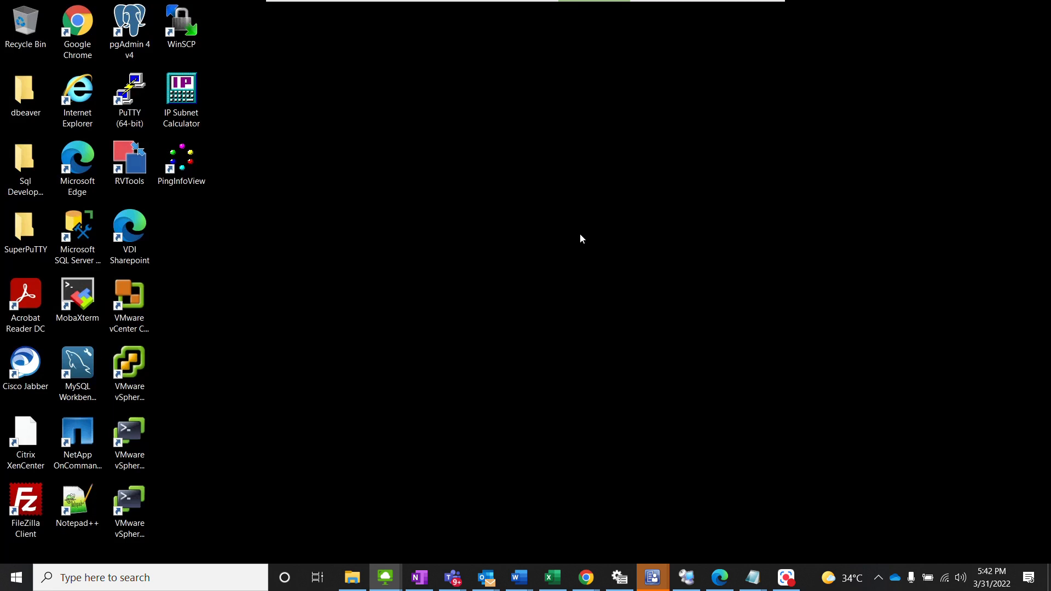
key(super+r)
text(mstsc)
key(Return)
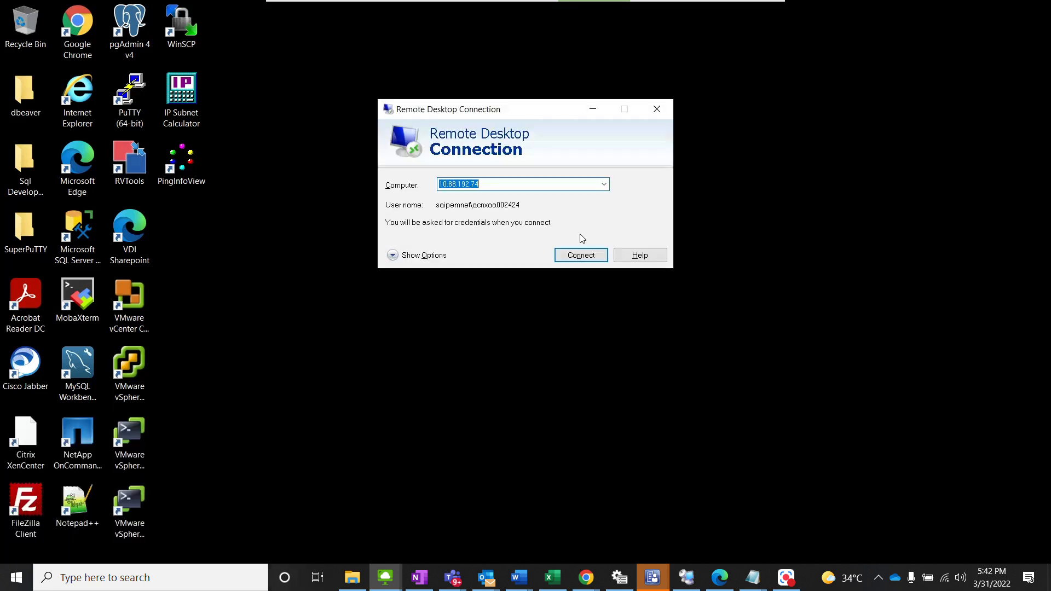
key(Return)
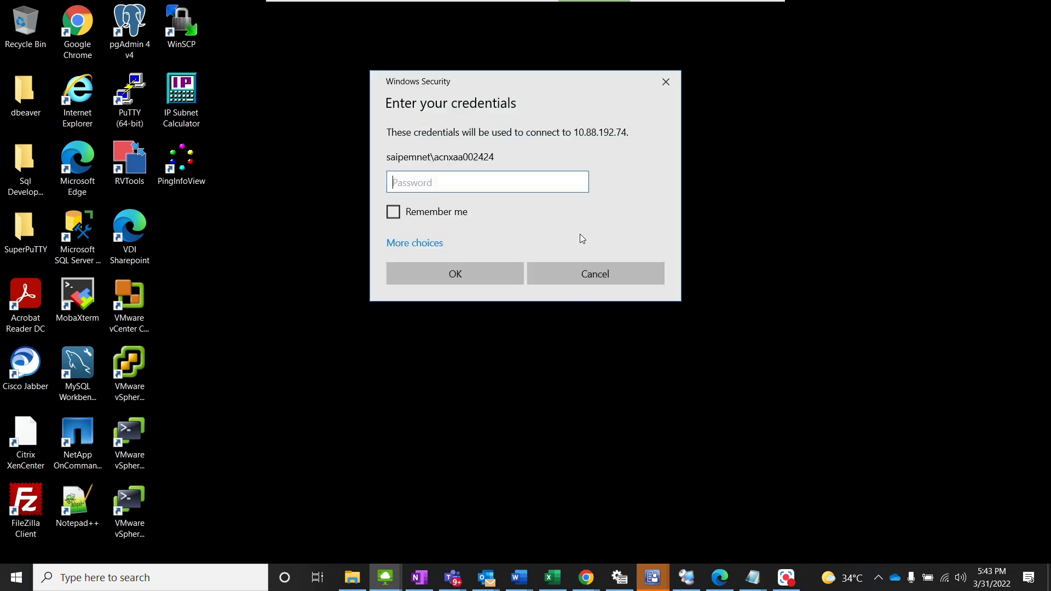
Step: Log back in to 10.88.192.74 with the domain account's password and accept the certificate warning
text(*)
text(*********)
key(Return)
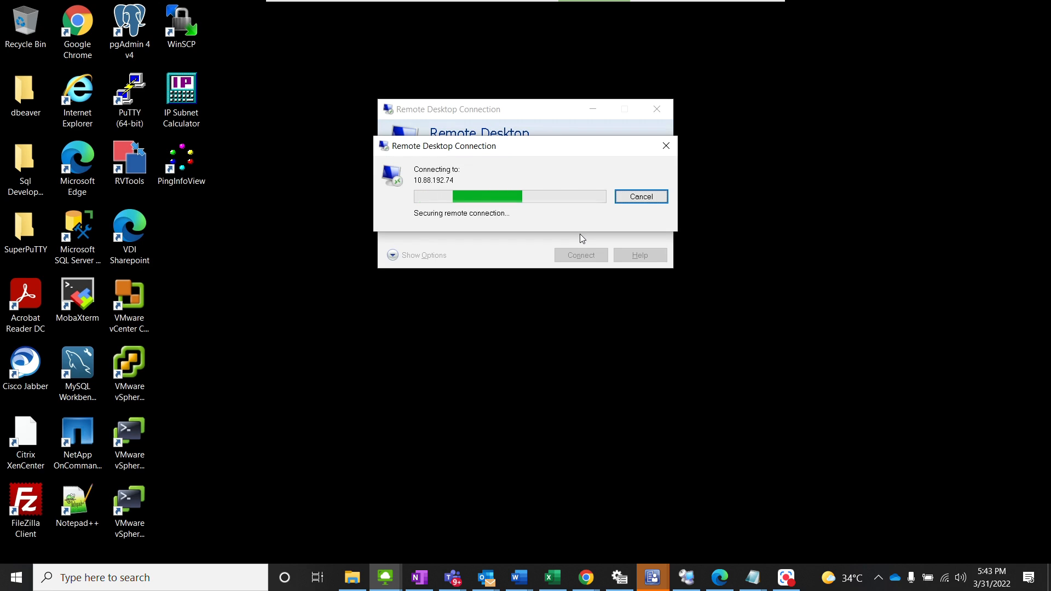
click(582, 300)
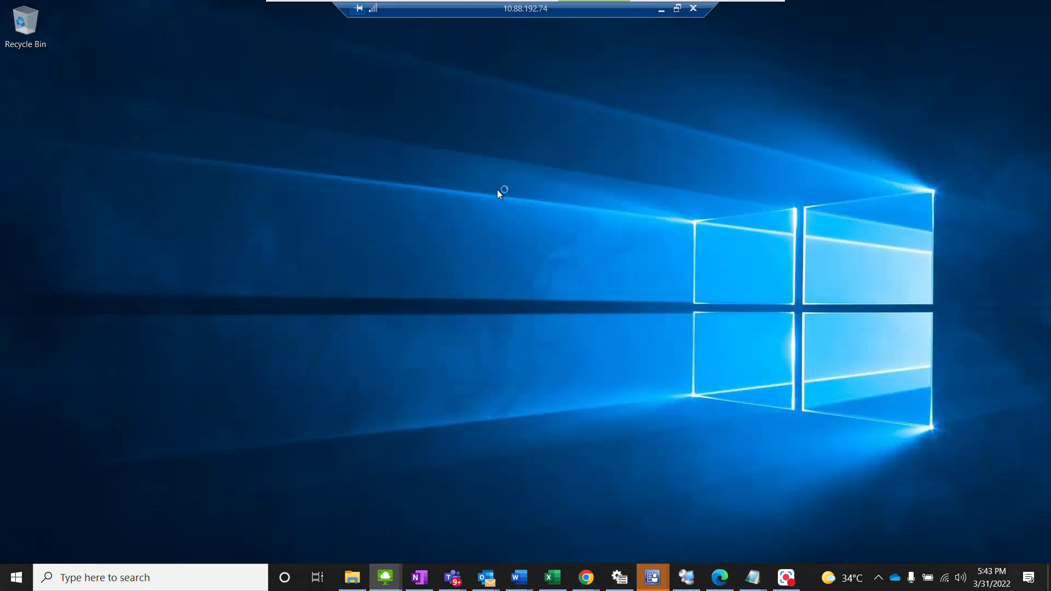
Step: Open Disk Management with diskmgmt.msc and initialize Disk 2 with the GPT (GUID Partition Table) partition style
key(super+r)
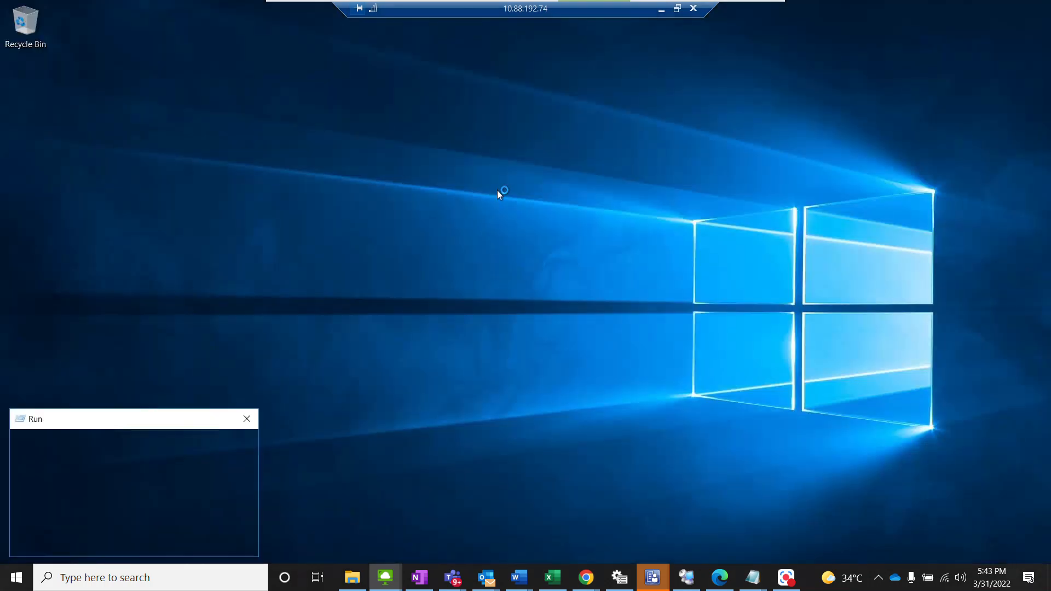
text(diskmgmt.msc)
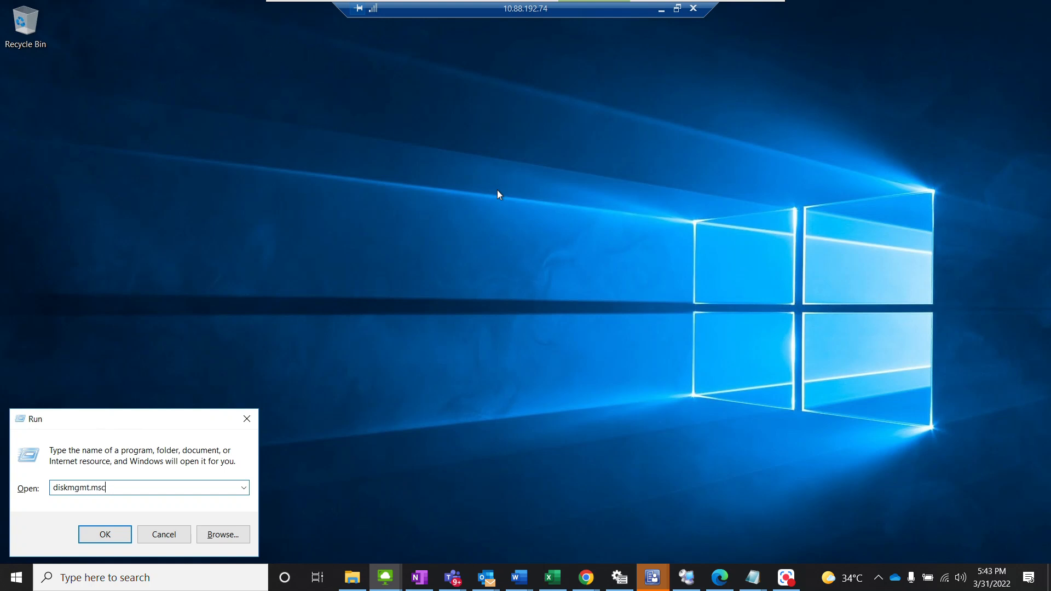
key(Return)
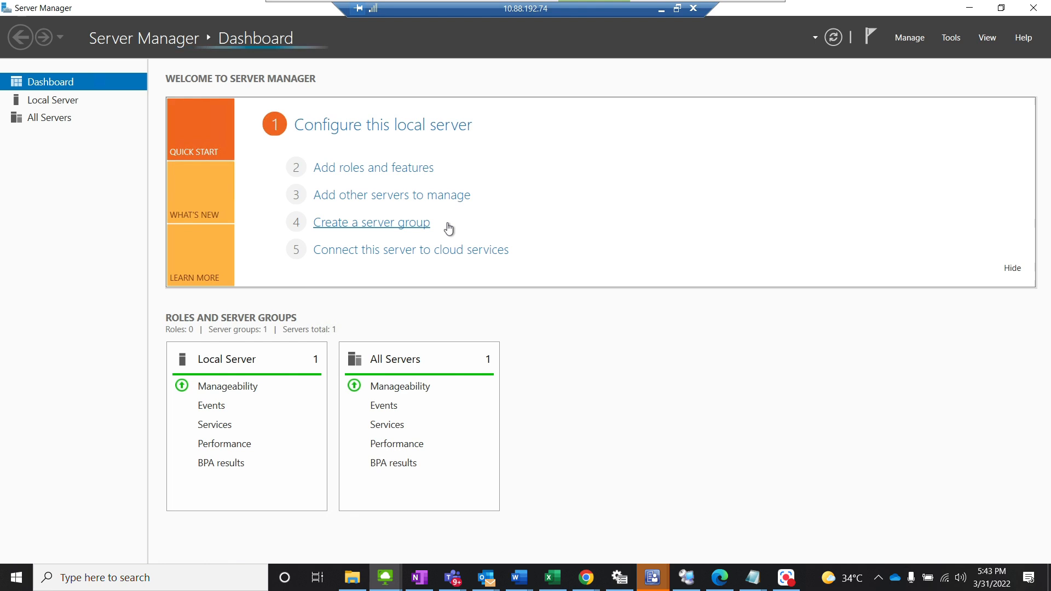
key(alt+Tab)
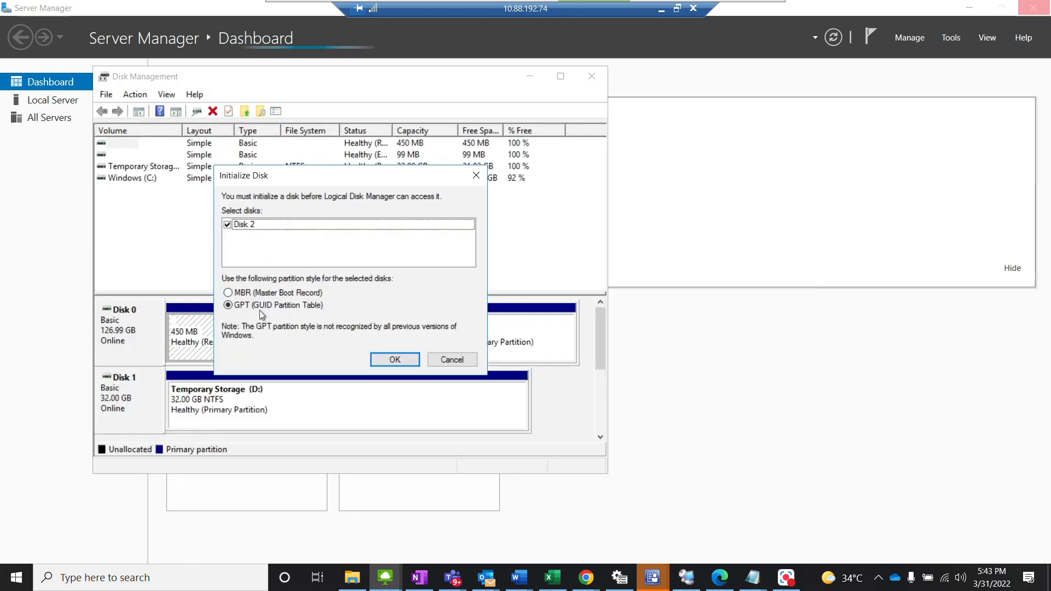
click(395, 360)
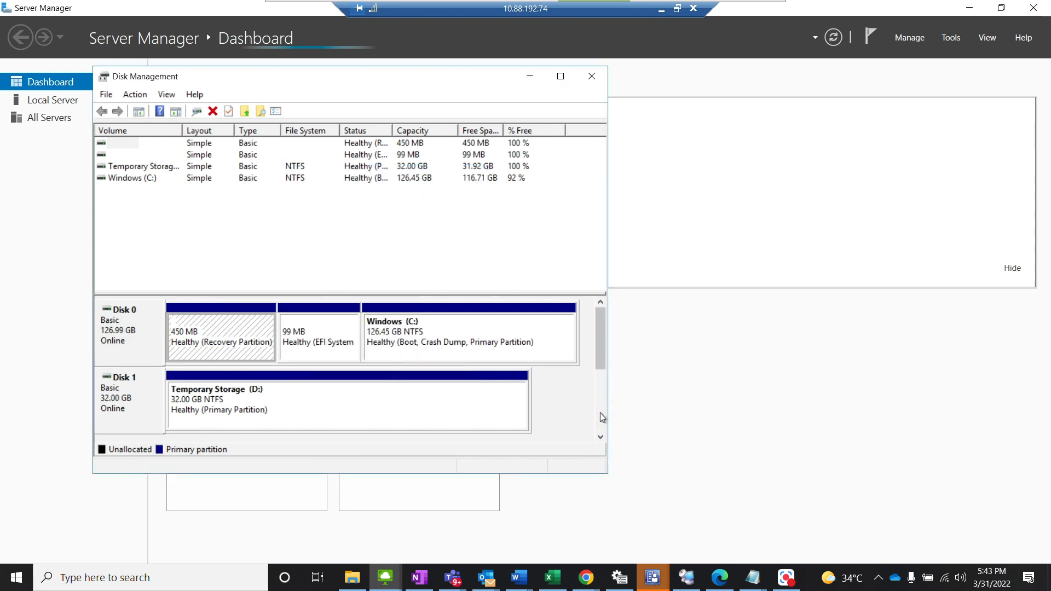
Step: Convert Disk 2 to a dynamic disk
scroll(601, 416, down, 2)
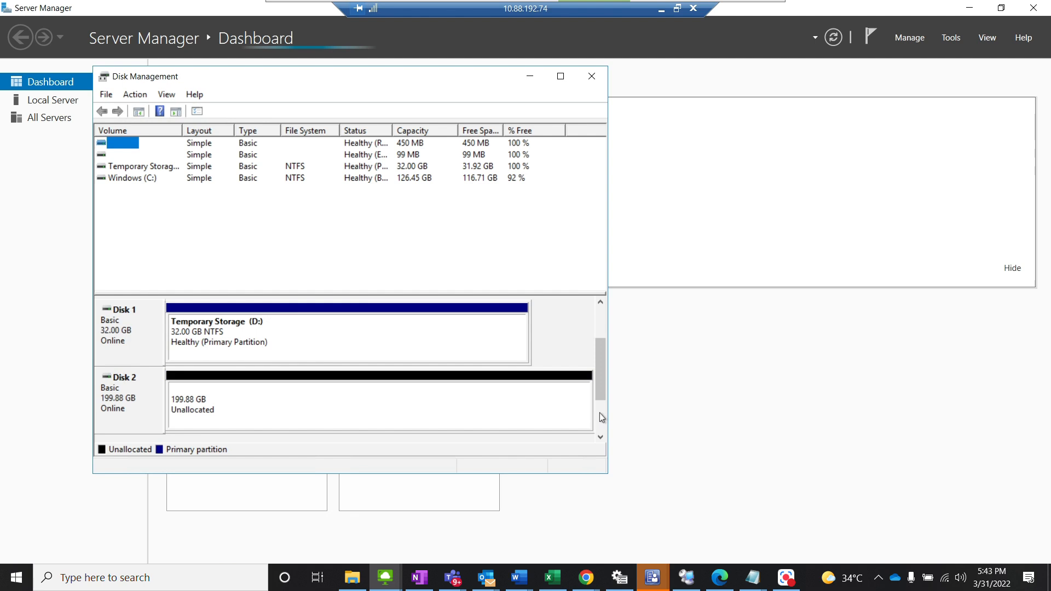
right_click(123, 402)
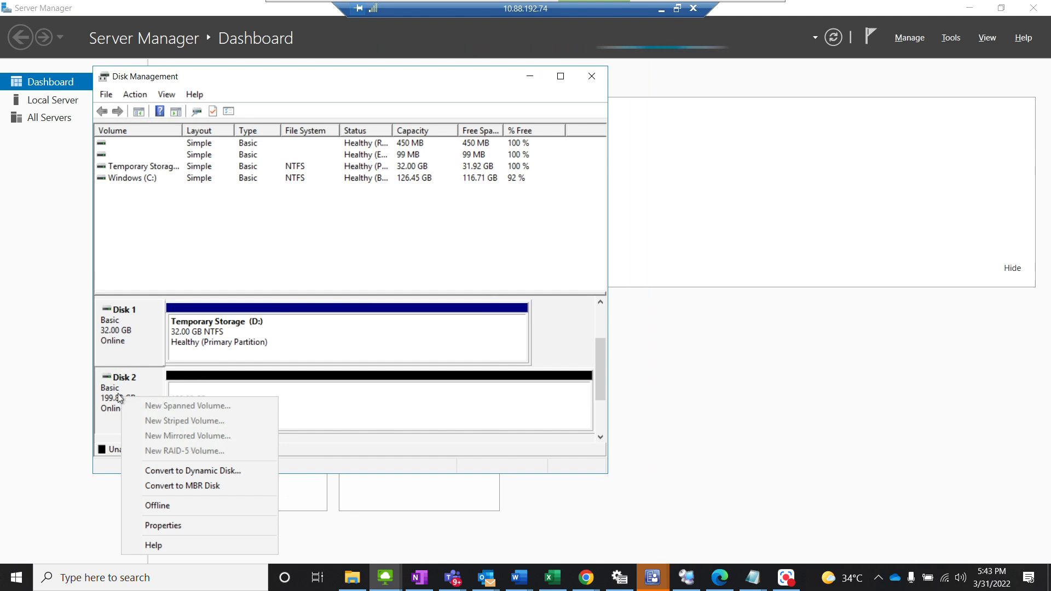
click(202, 473)
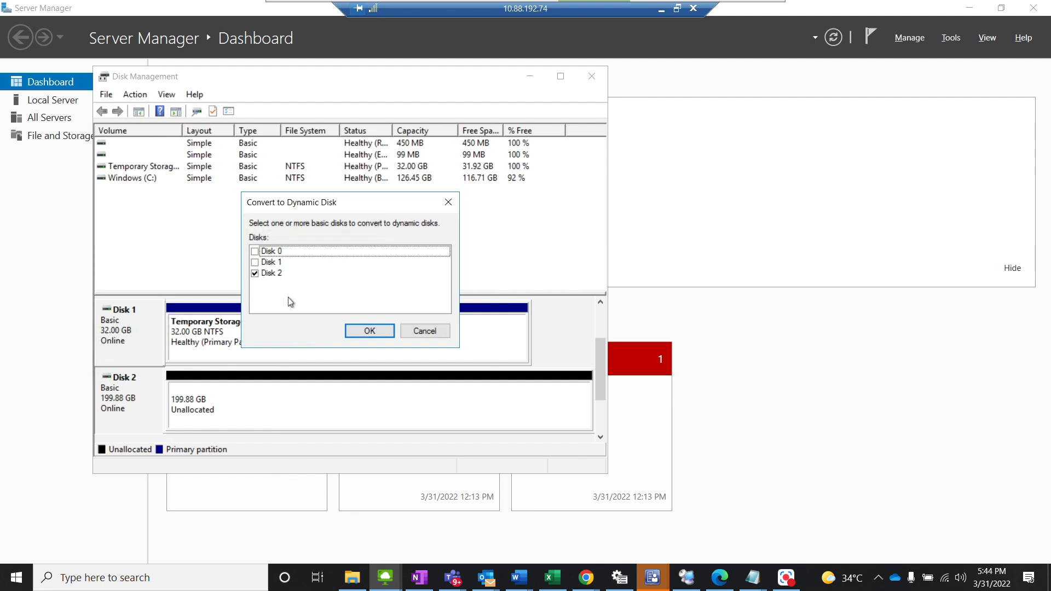
click(370, 332)
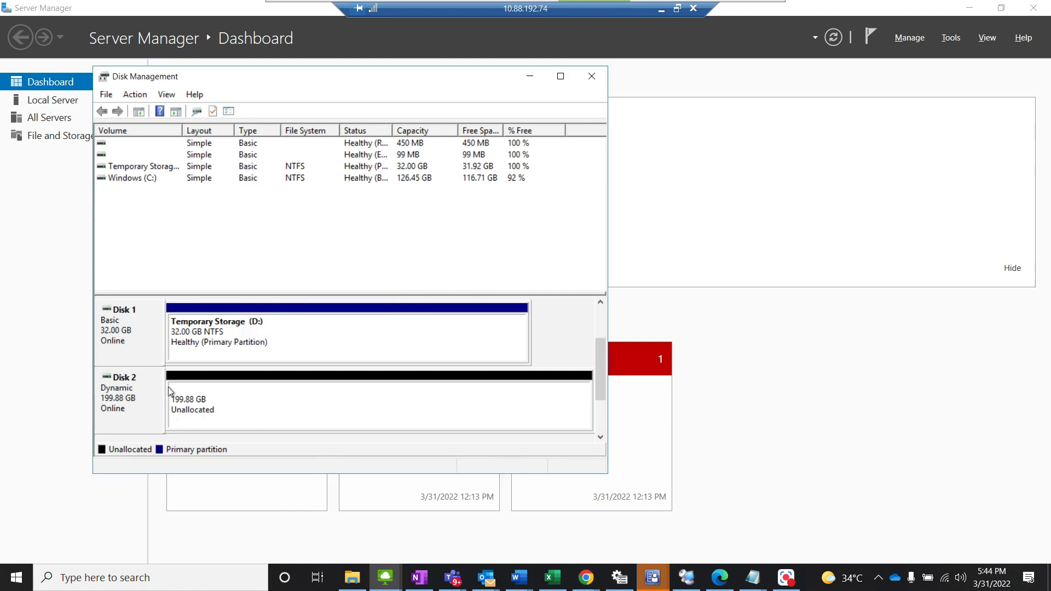
Step: Create a simple volume on Disk 2's unallocated space with drive letter E, quick-formatted as NTFS and labelled New Volume
click(603, 316)
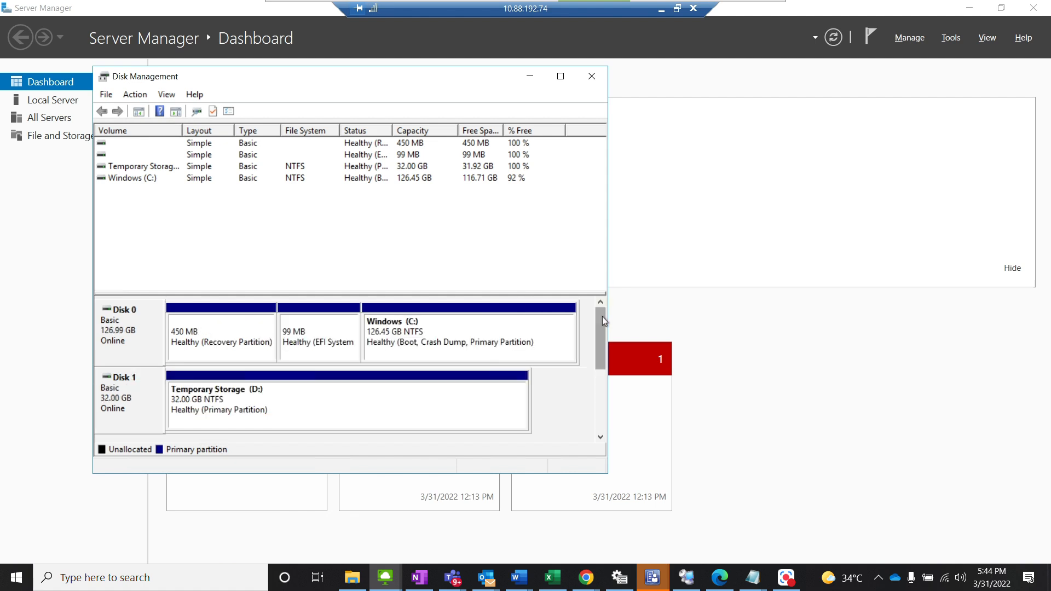
click(560, 76)
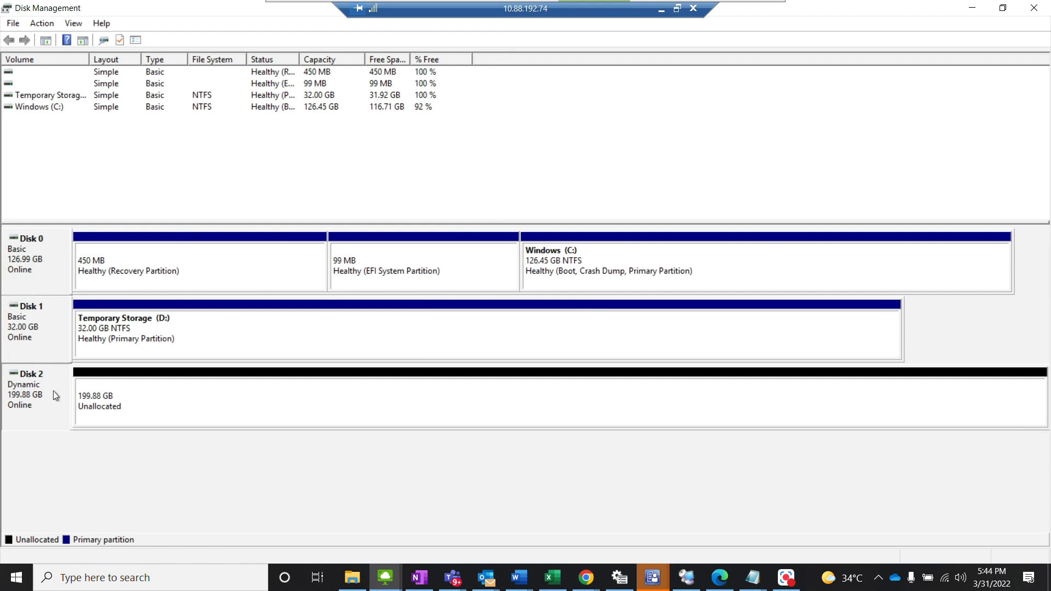
click(93, 398)
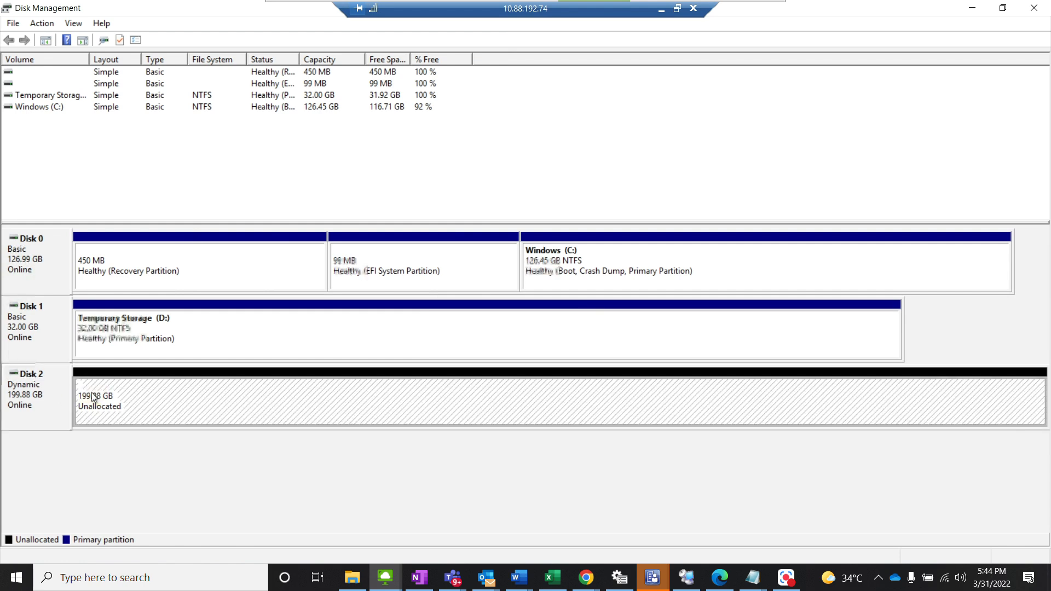
right_click(93, 398)
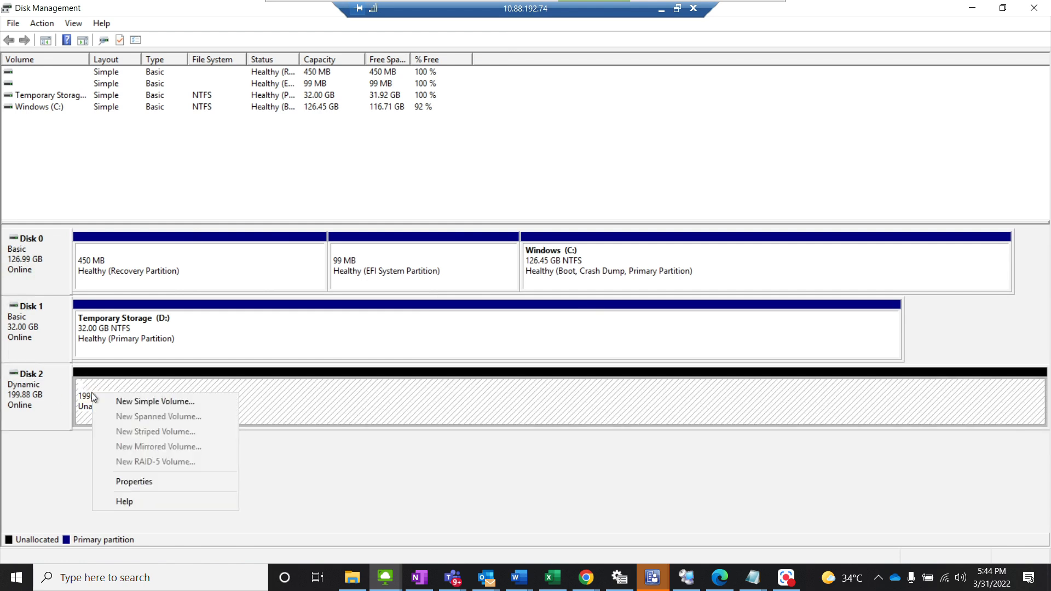
click(117, 401)
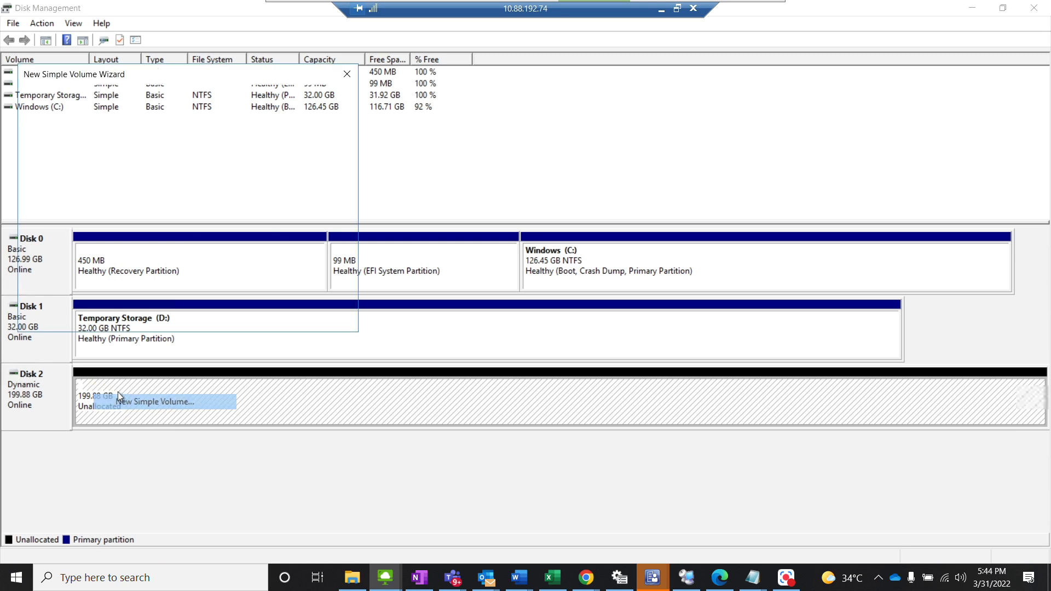
click(253, 318)
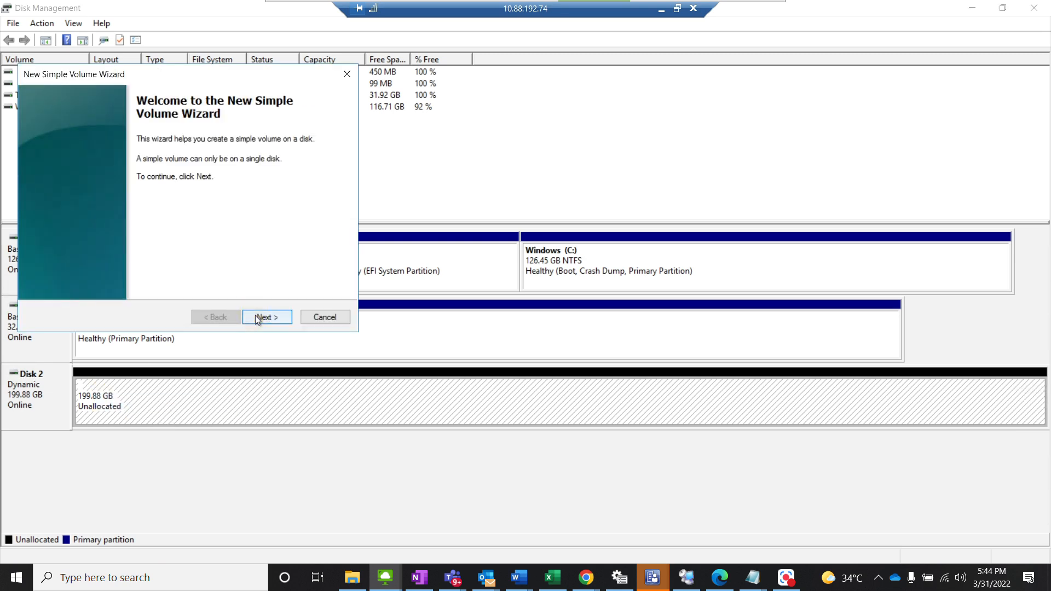
click(257, 317)
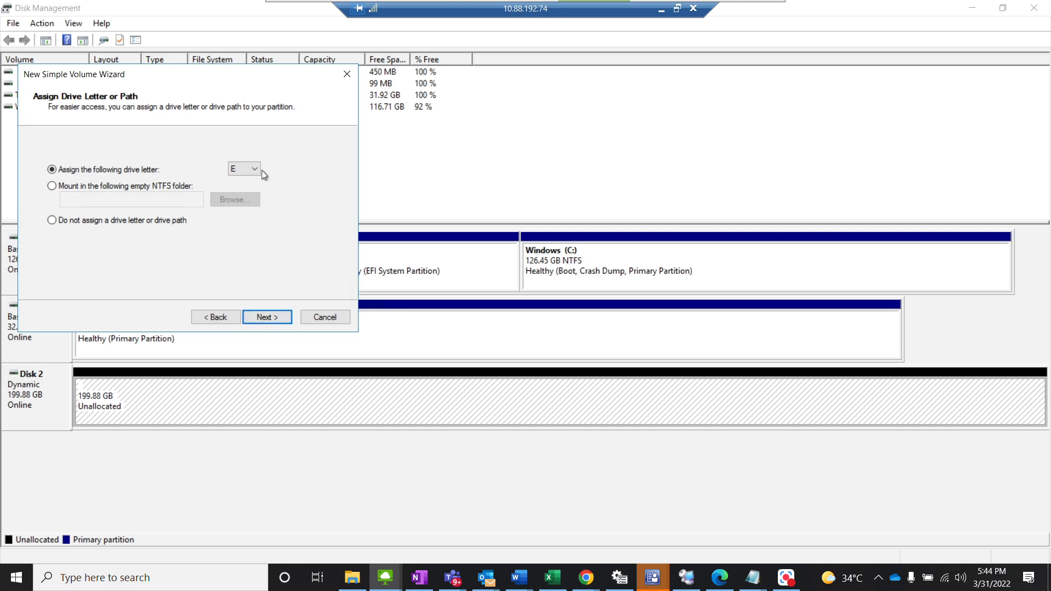
click(271, 317)
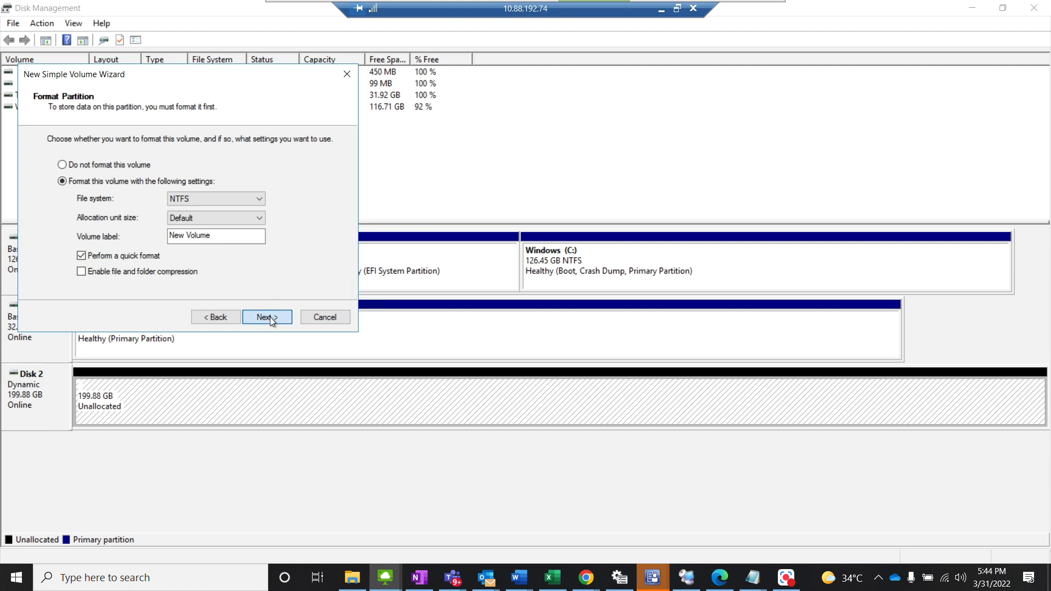
click(271, 317)
click(270, 318)
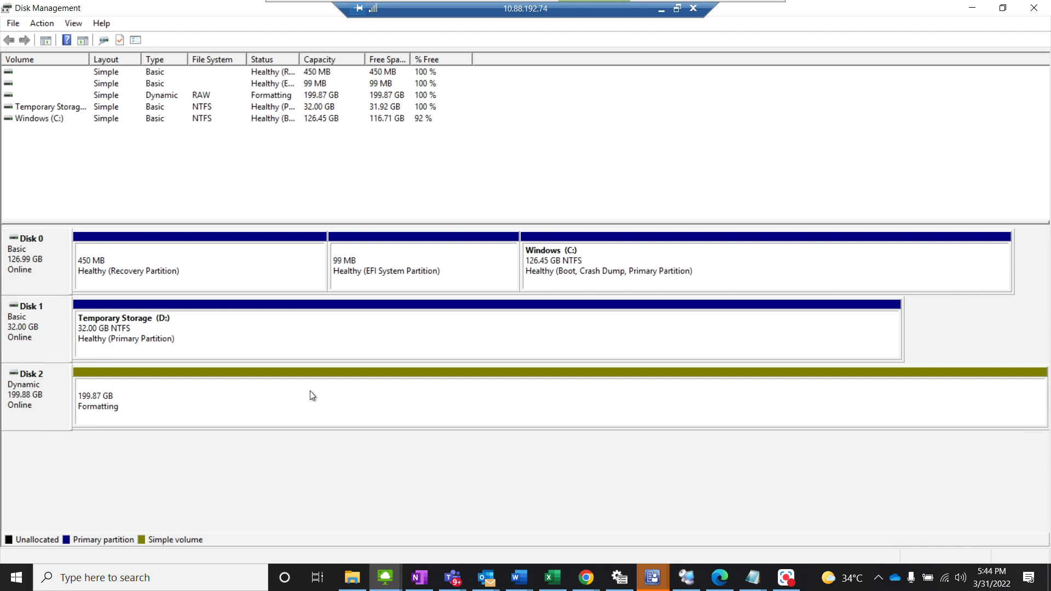
Step: Change the drive letter of New Volume on Disk 2 to T and accept the drive letter warning
click(207, 327)
right_click(207, 327)
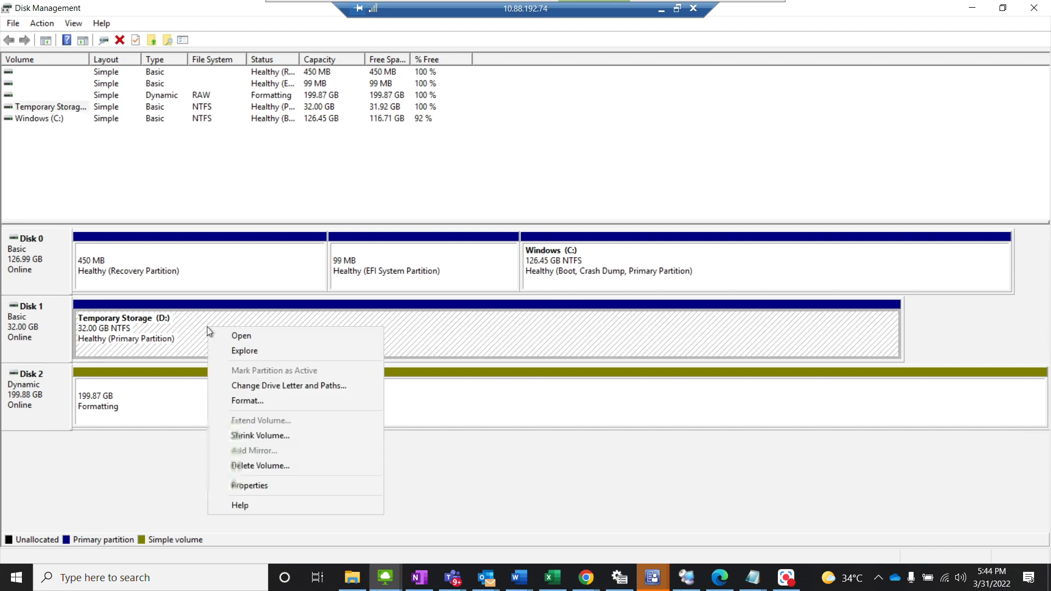
click(272, 385)
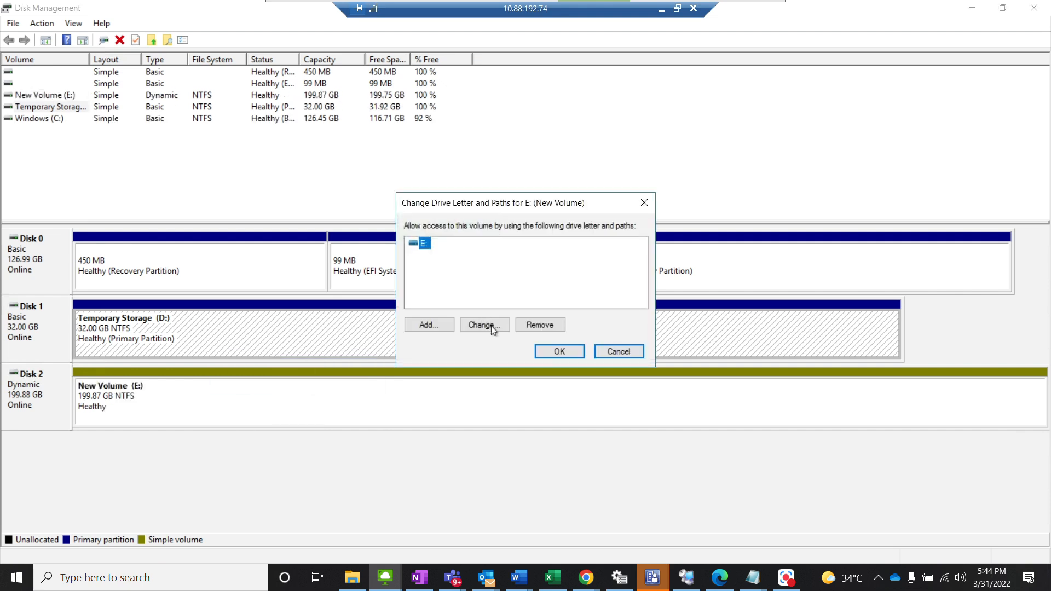
click(491, 327)
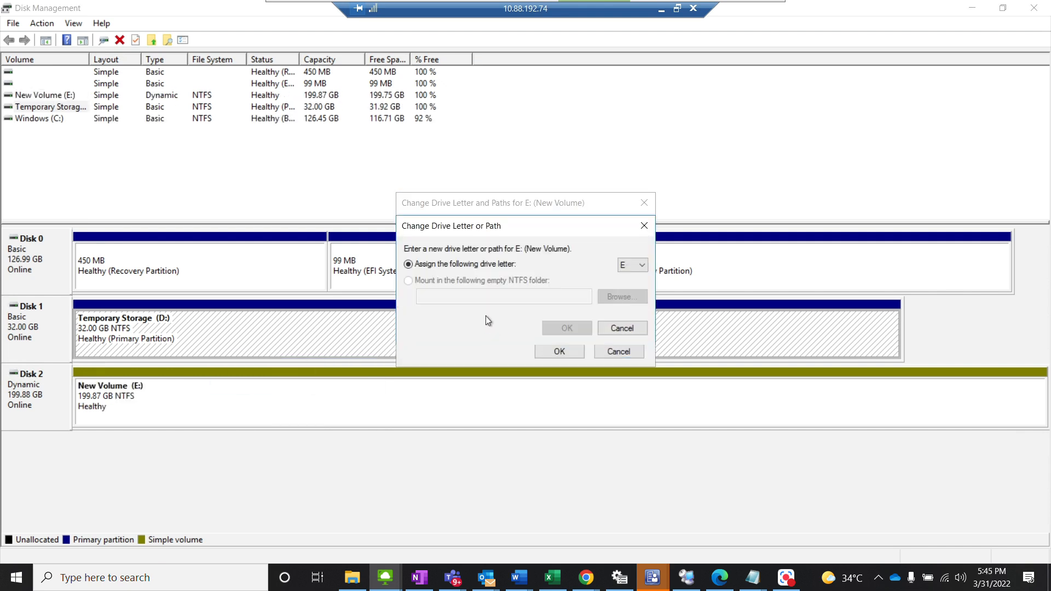
click(630, 265)
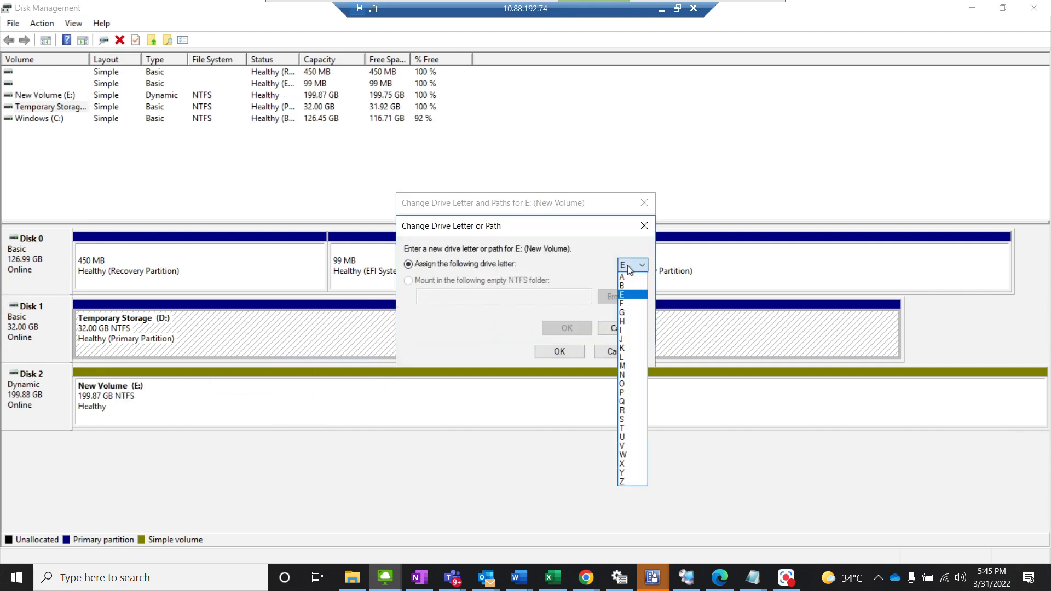
click(623, 427)
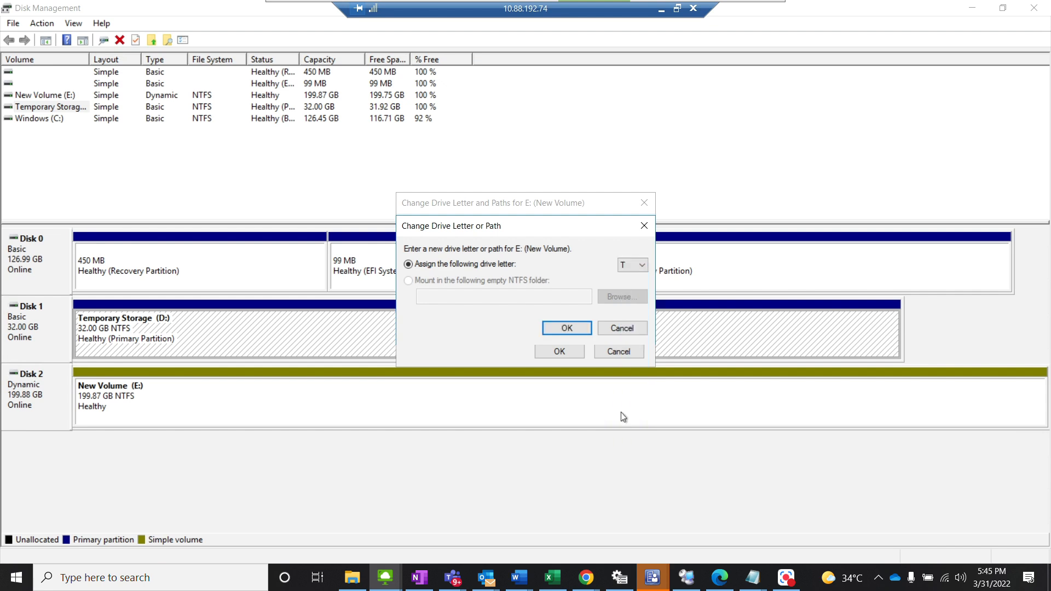
click(577, 329)
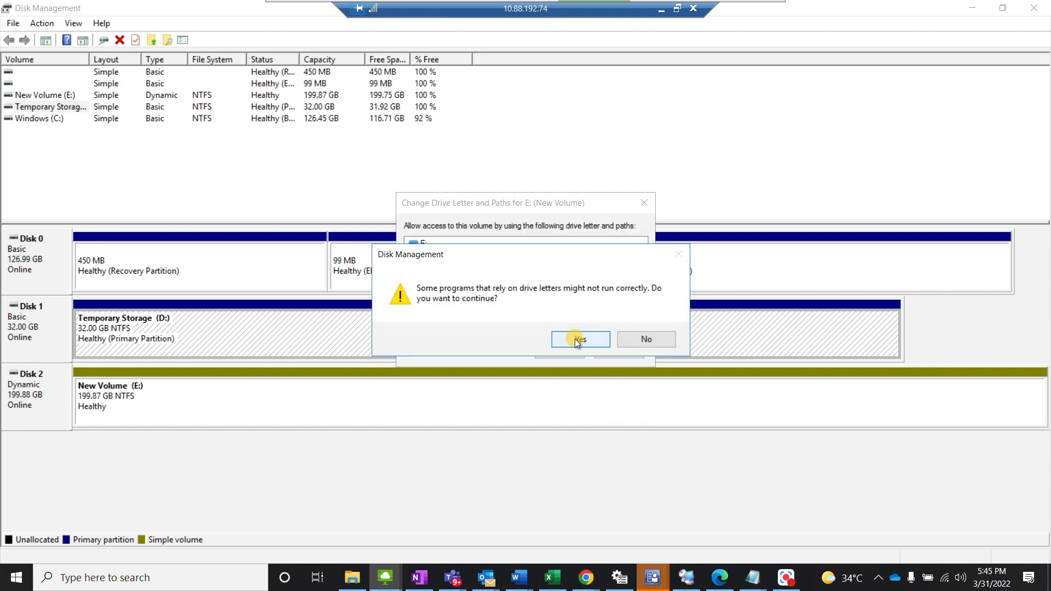
click(570, 335)
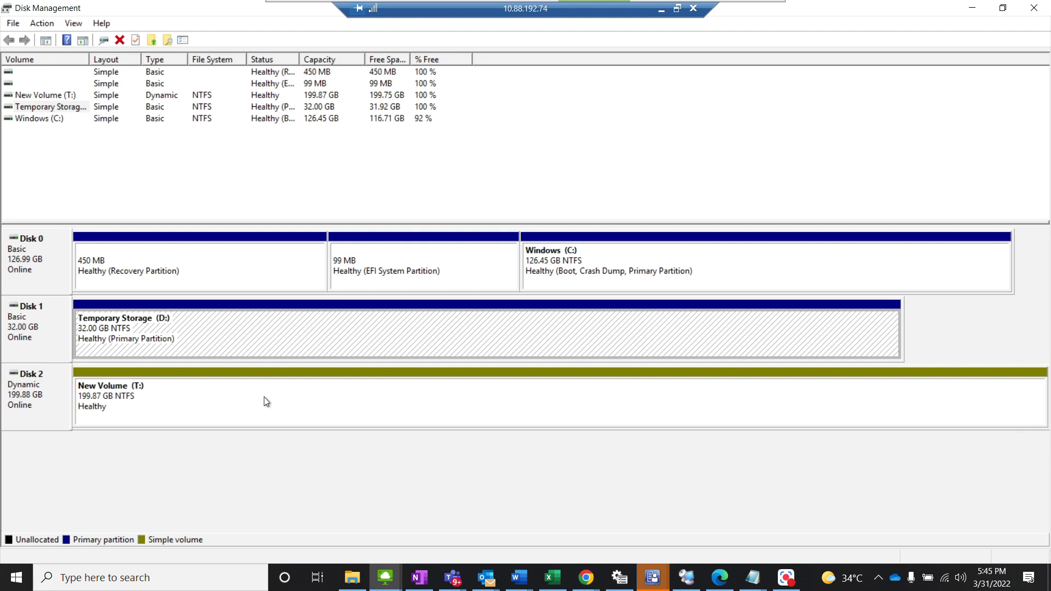
Step: Refresh the disk and volume information in Disk Management
right_click(41, 260)
click(84, 177)
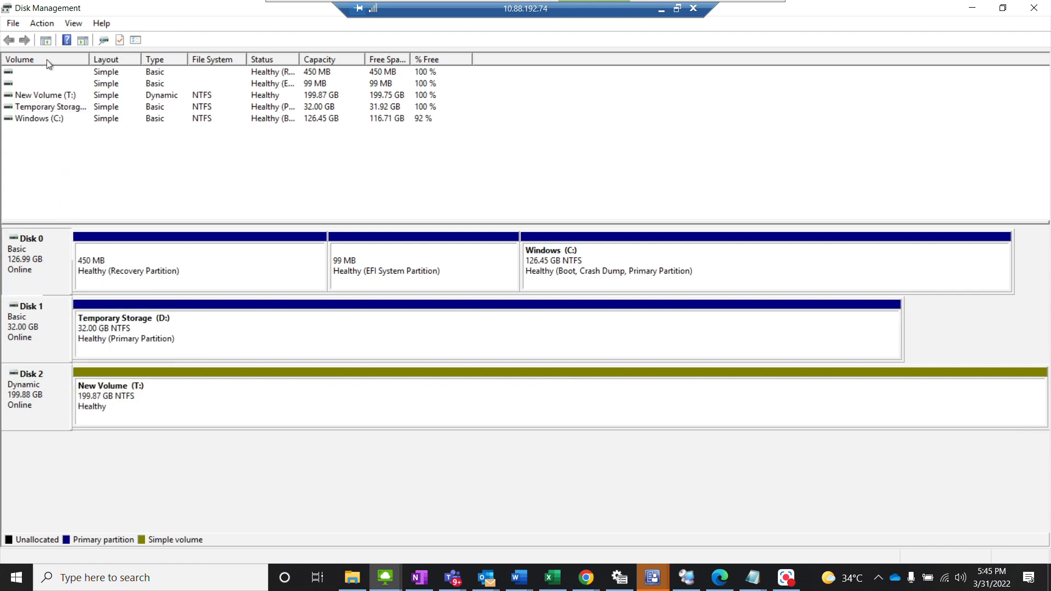
click(42, 24)
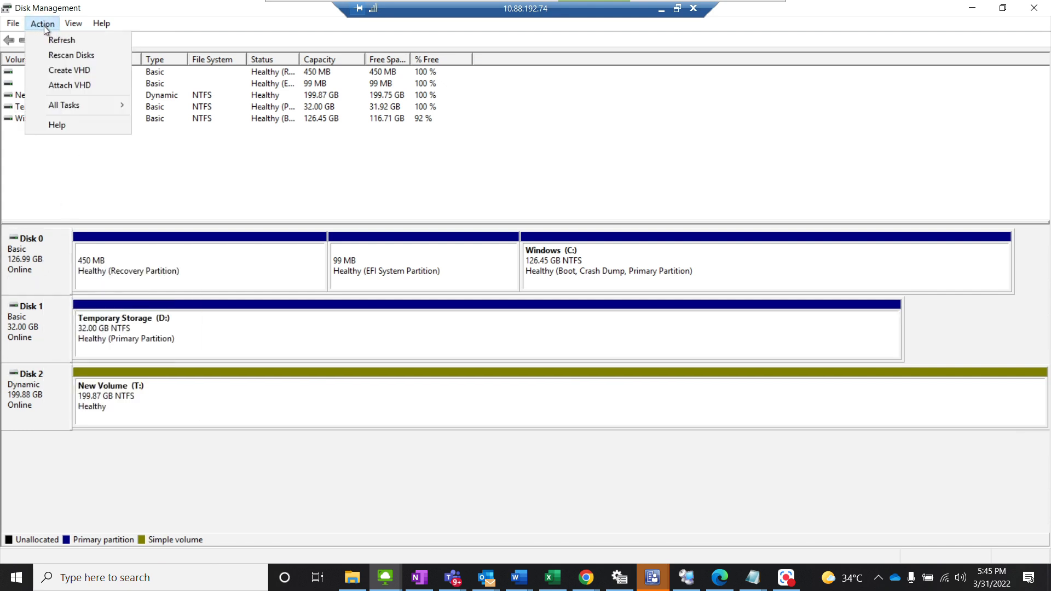
click(57, 41)
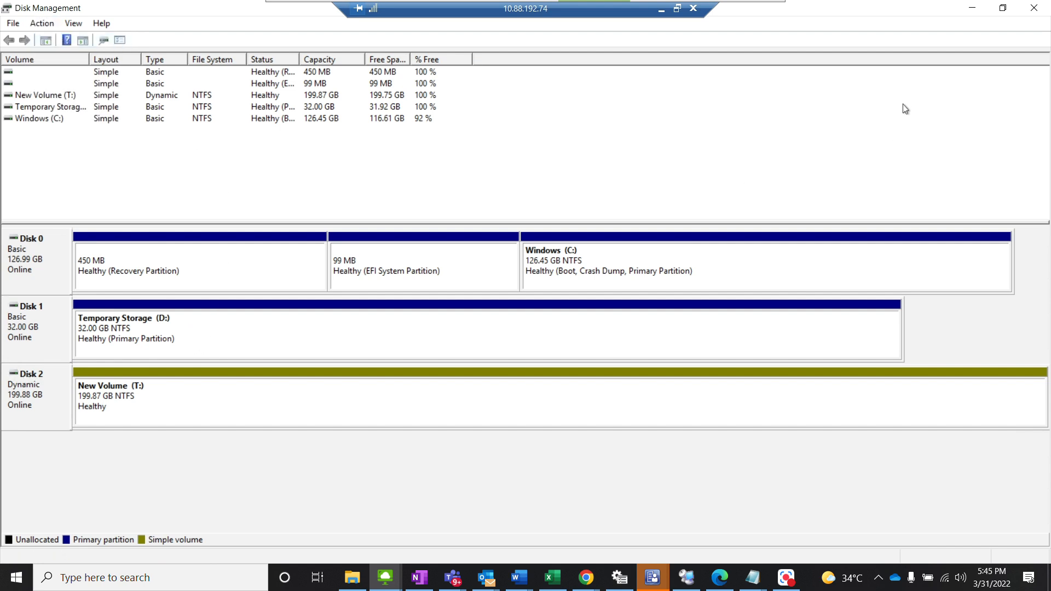
Step: Close Disk Management, reopen it with diskmgmt.msc and maximize its window
click(1034, 8)
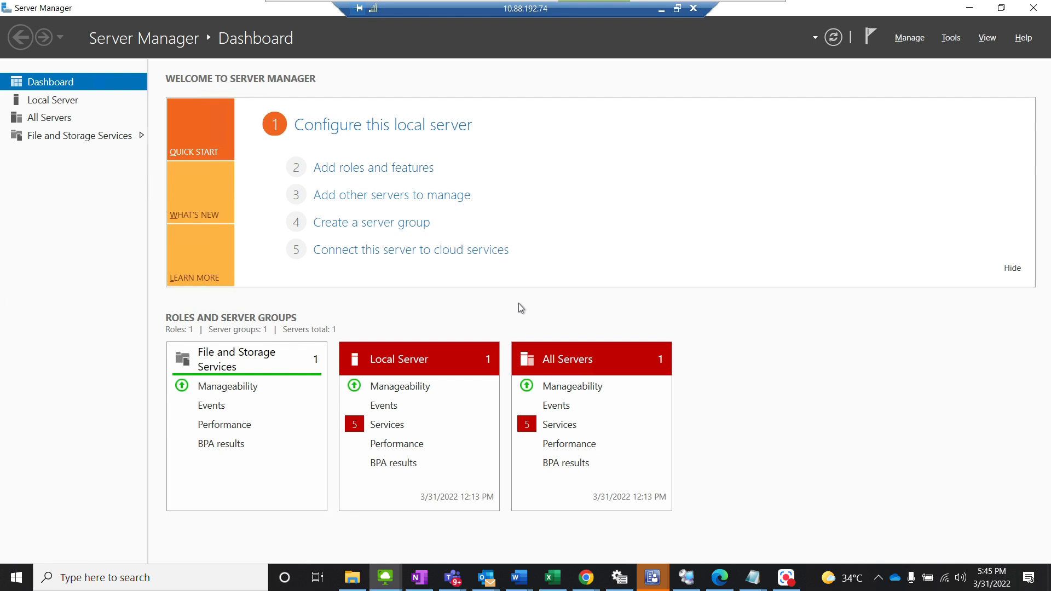
key(super+r)
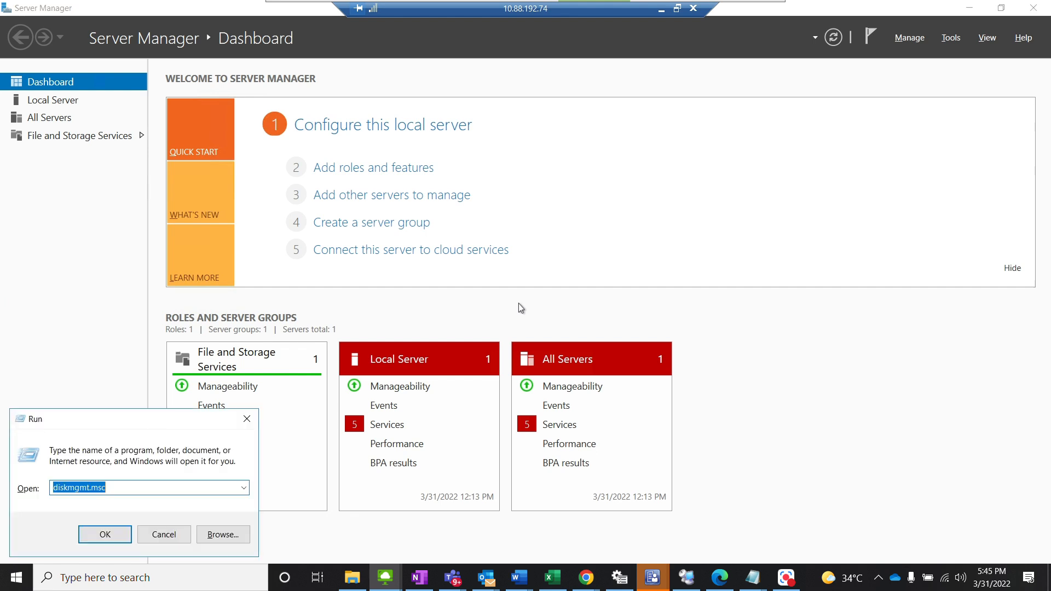
key(Return)
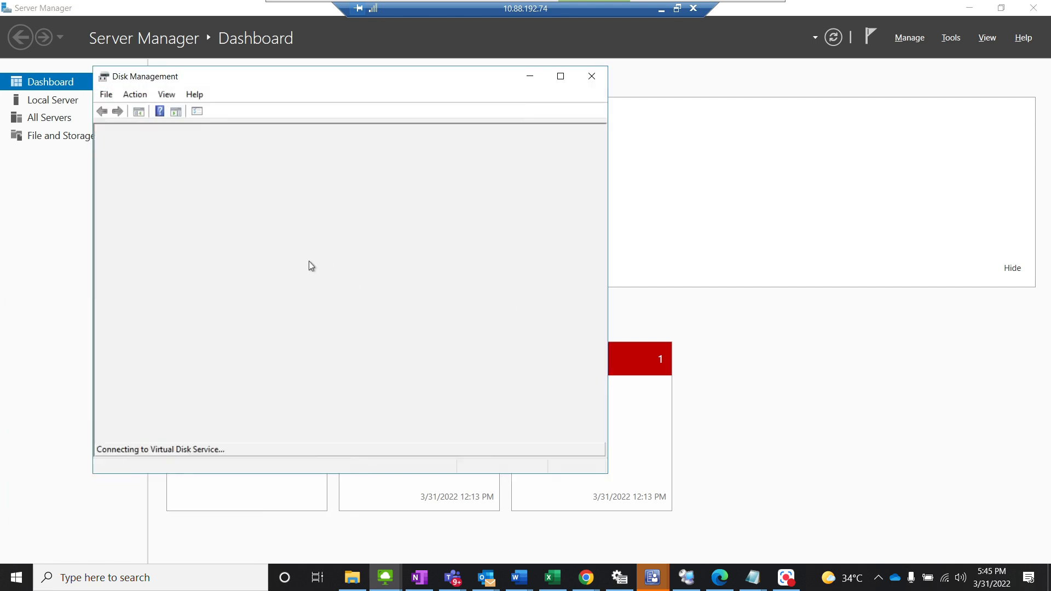
click(559, 79)
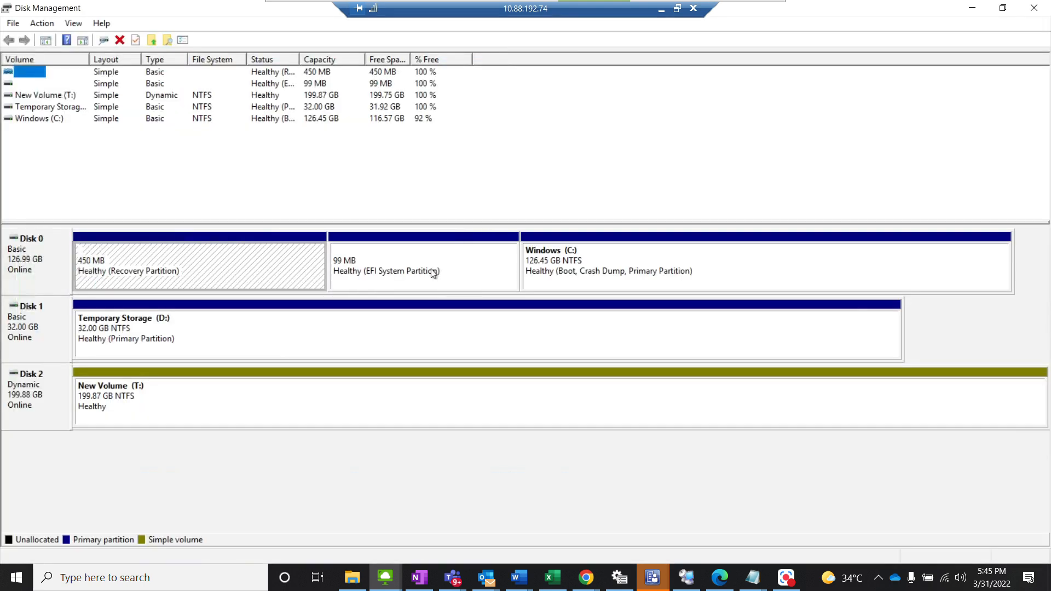
Step: Change the drive letter of New Volume on Disk 2 to E and accept the drive letter warning
click(219, 341)
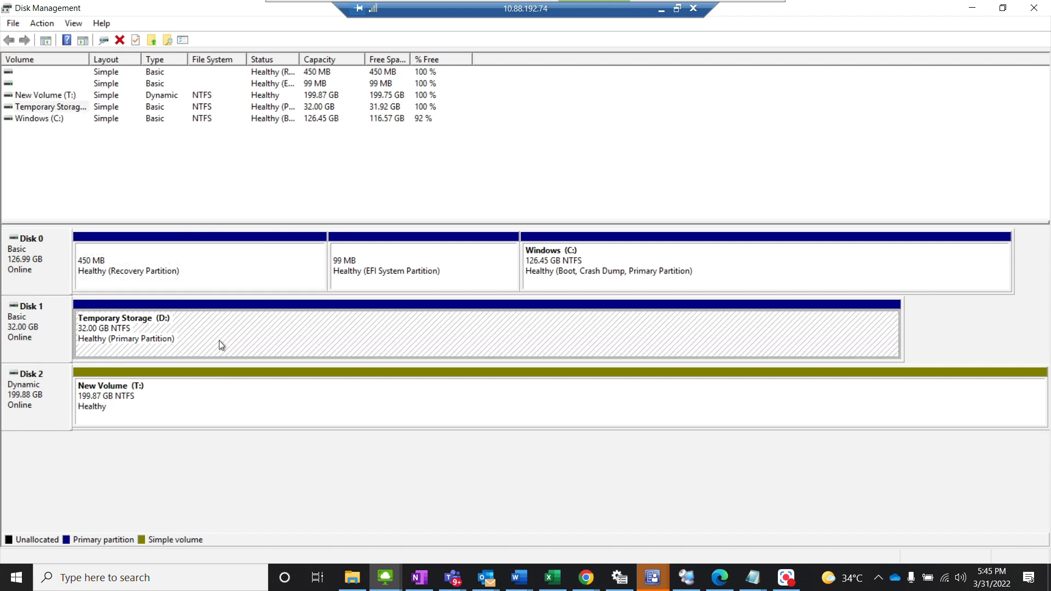
click(197, 403)
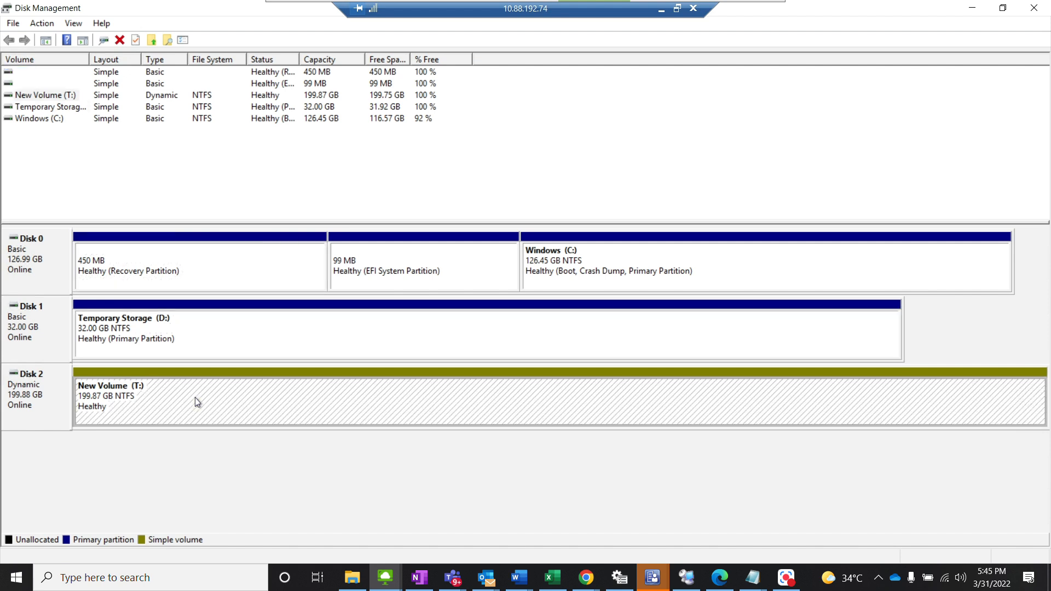
right_click(195, 402)
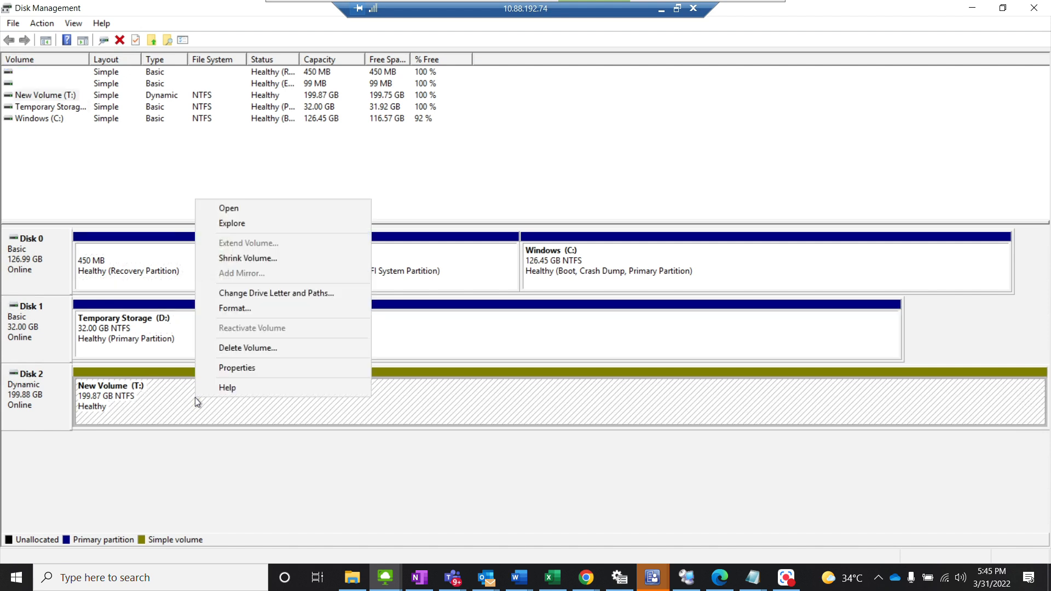
click(245, 294)
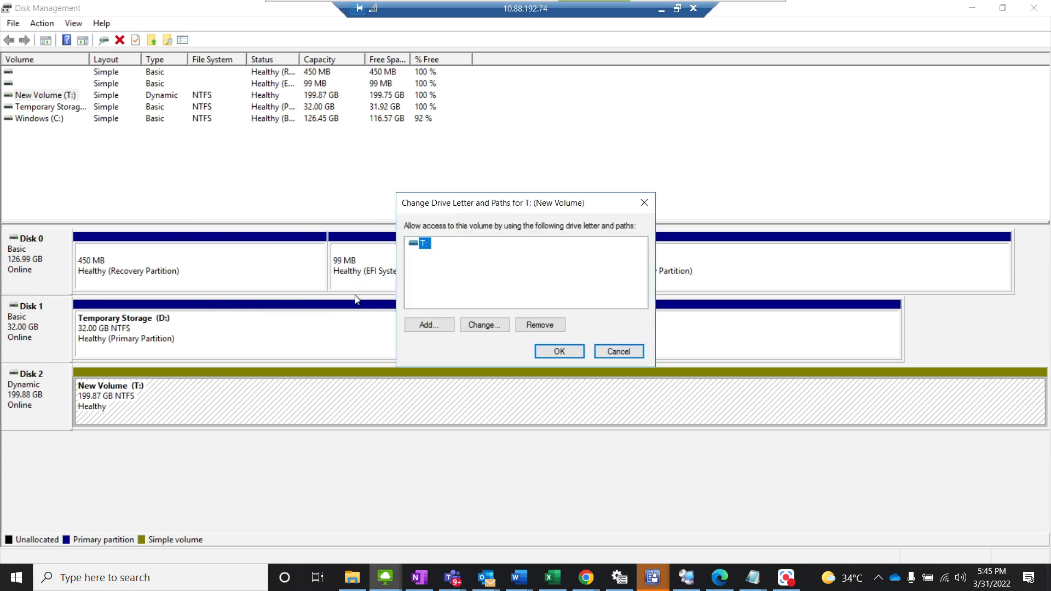
click(492, 324)
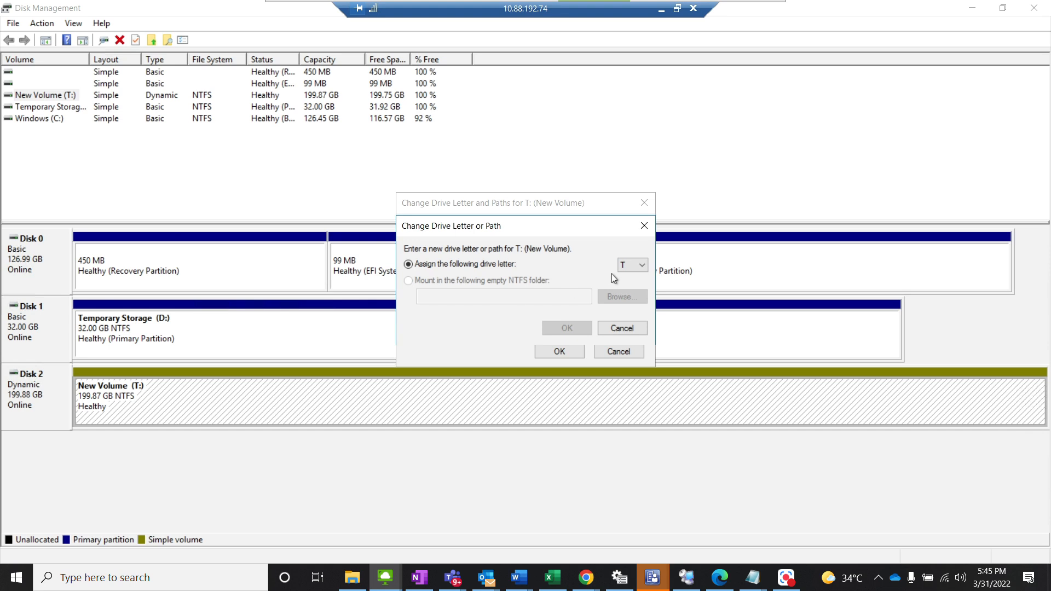
click(628, 268)
click(628, 267)
click(633, 266)
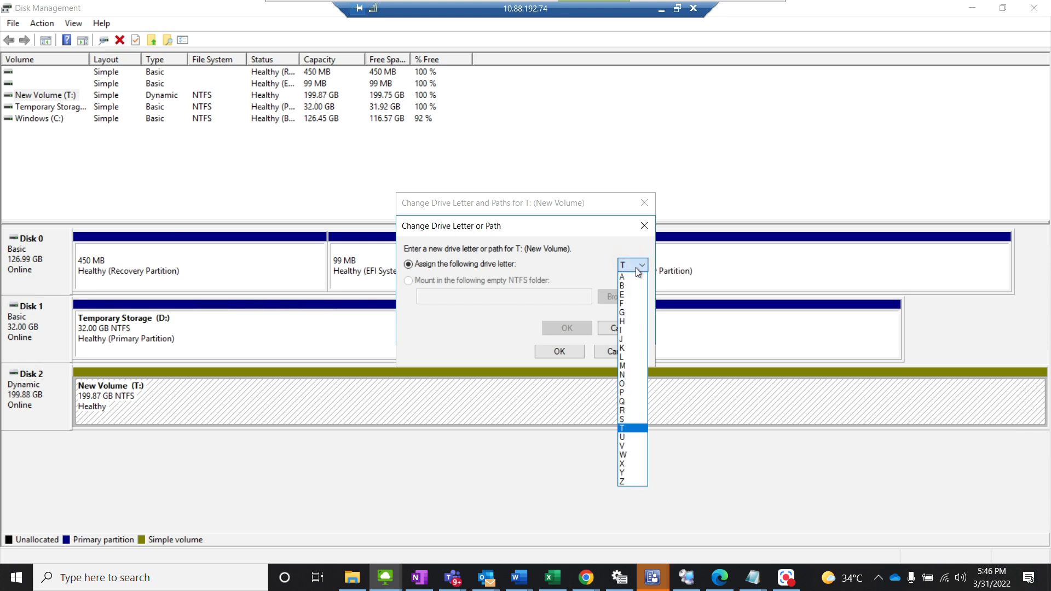
click(626, 295)
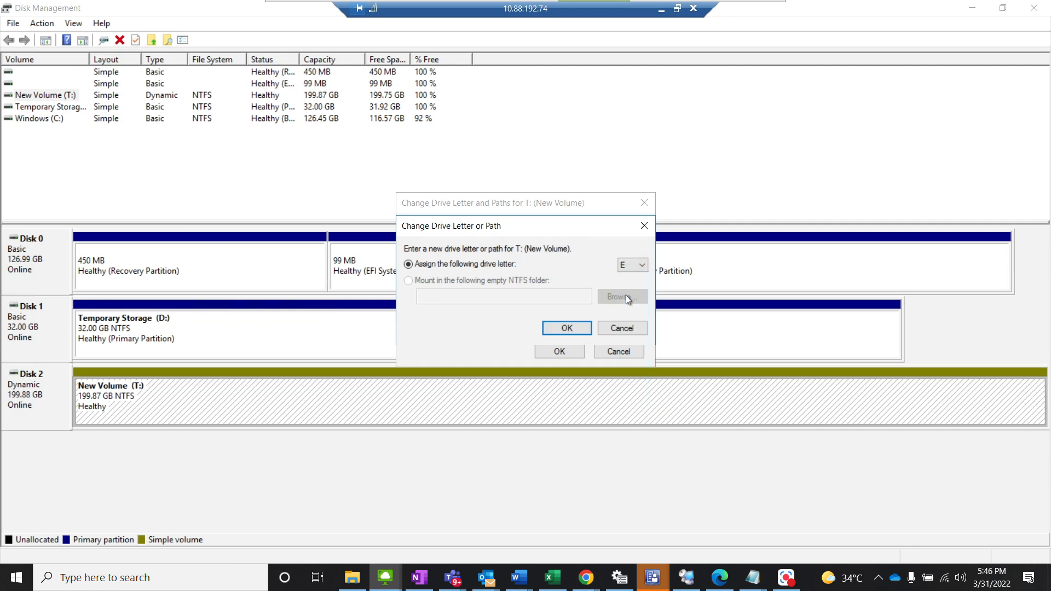
click(568, 328)
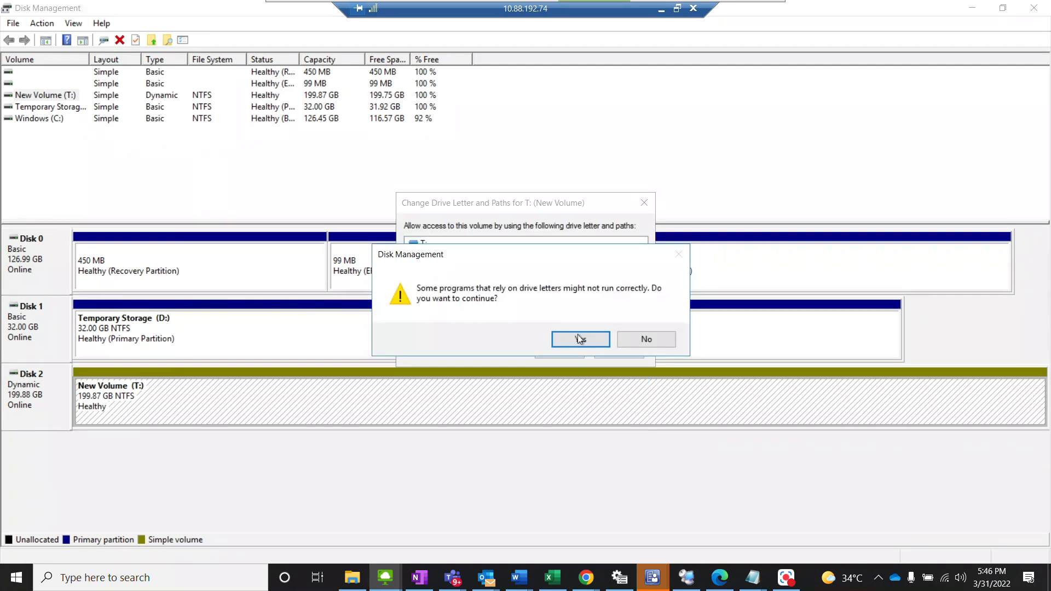
click(582, 340)
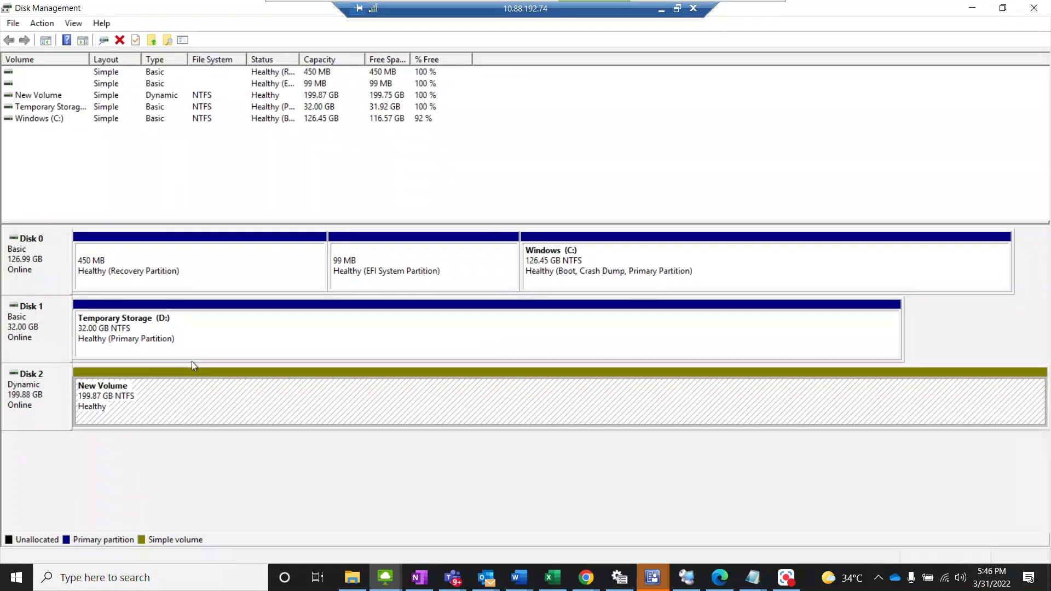
Step: Change the drive letter of Temporary Storage on Disk 1 to T and accept the drive letter warning
click(195, 336)
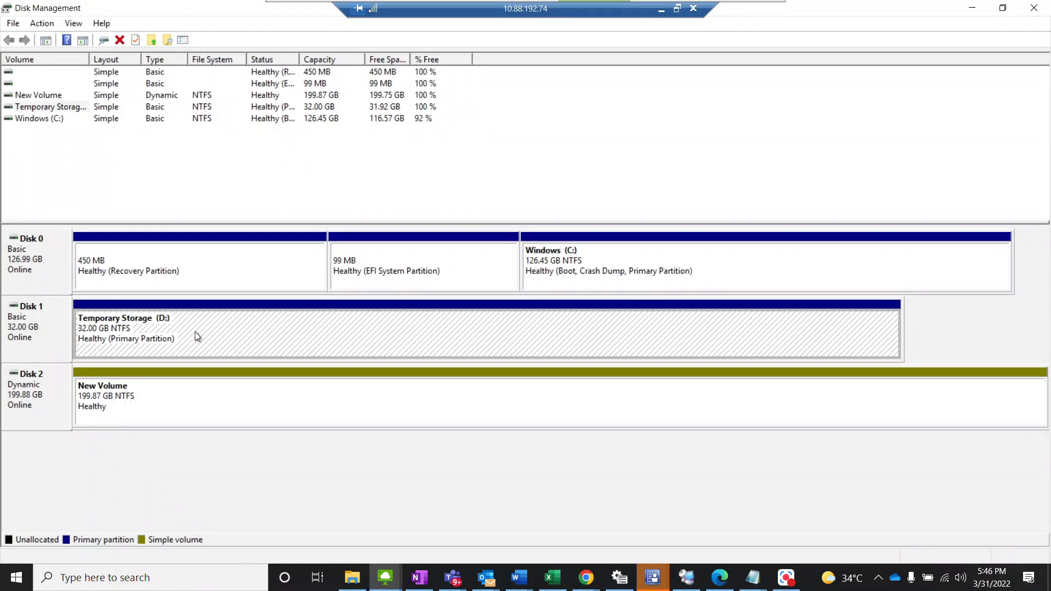
right_click(197, 336)
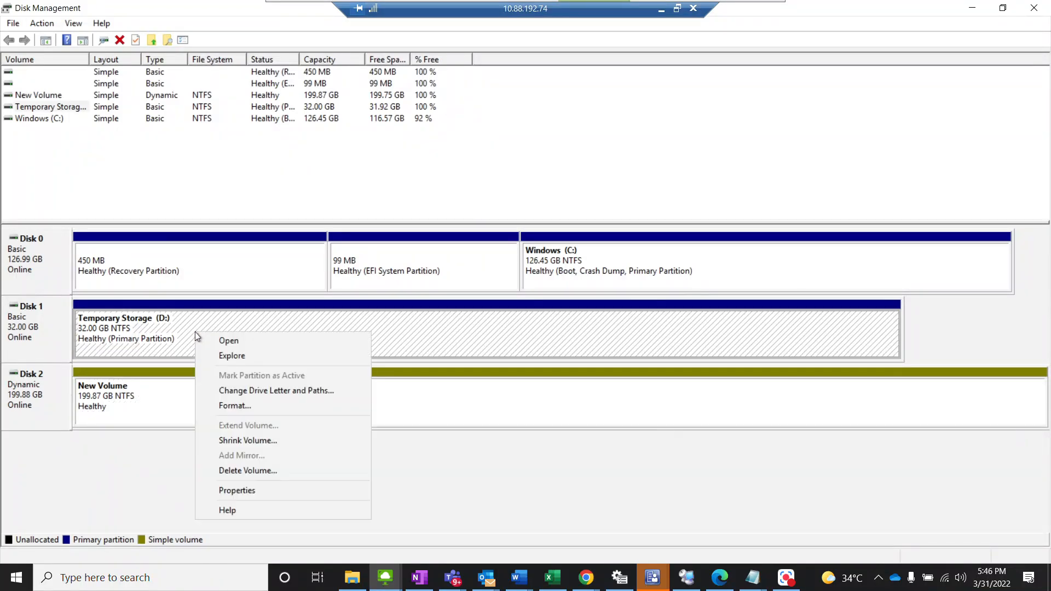
click(259, 393)
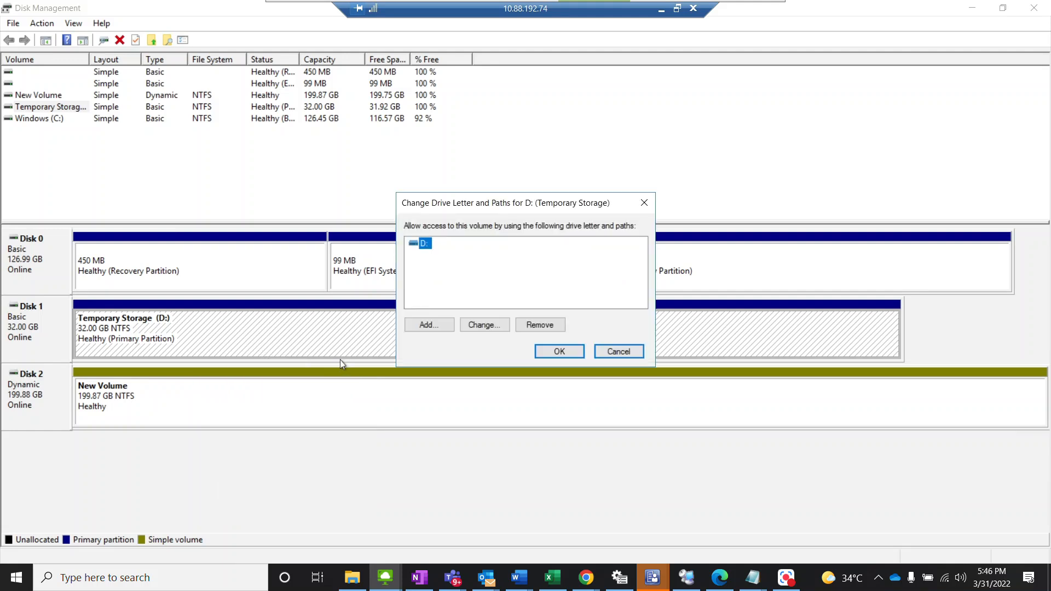
click(482, 324)
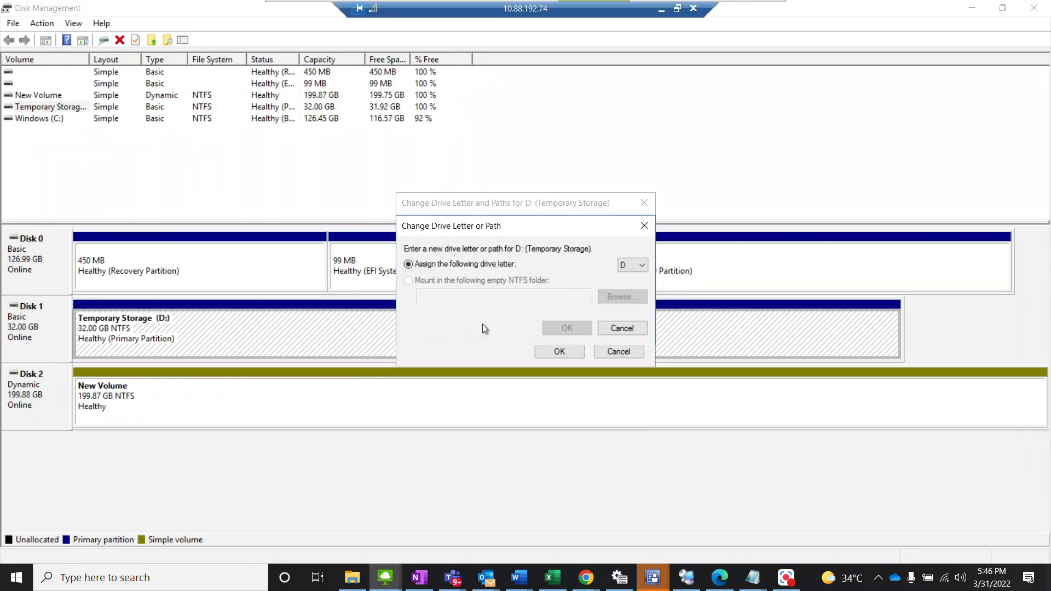
click(640, 266)
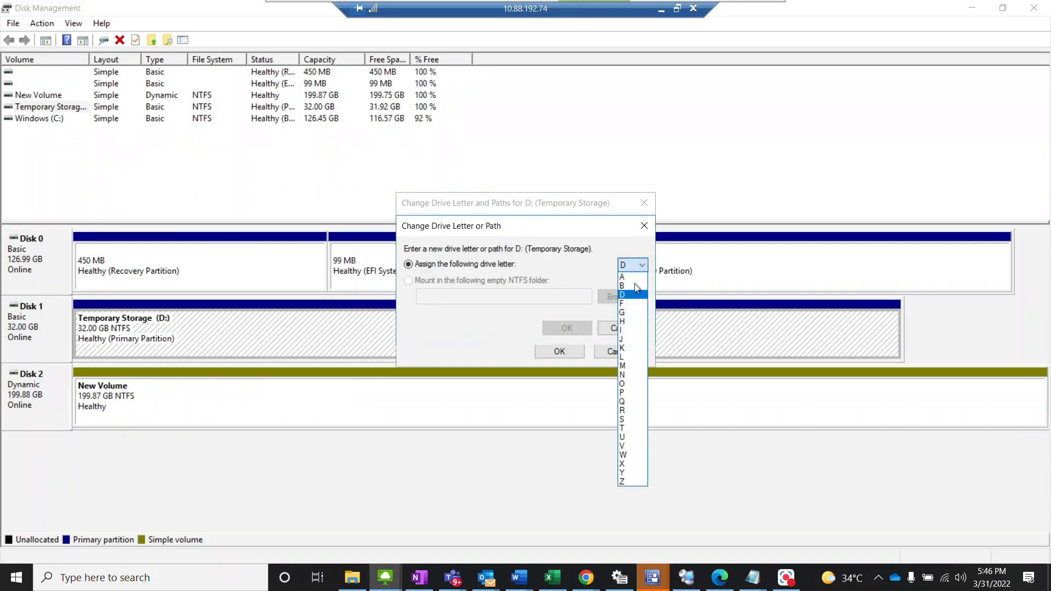
click(627, 428)
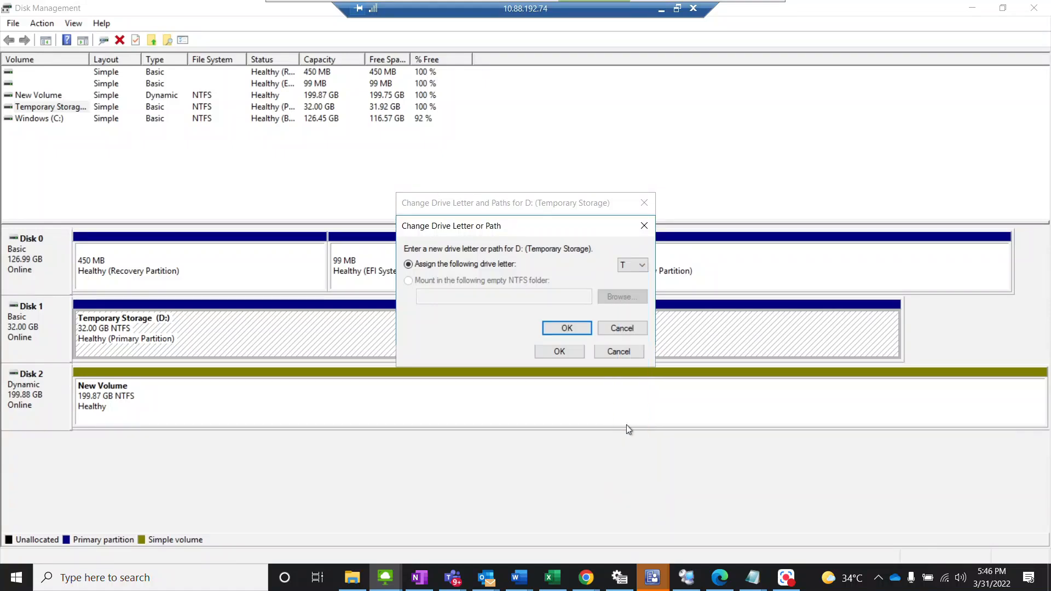
click(567, 329)
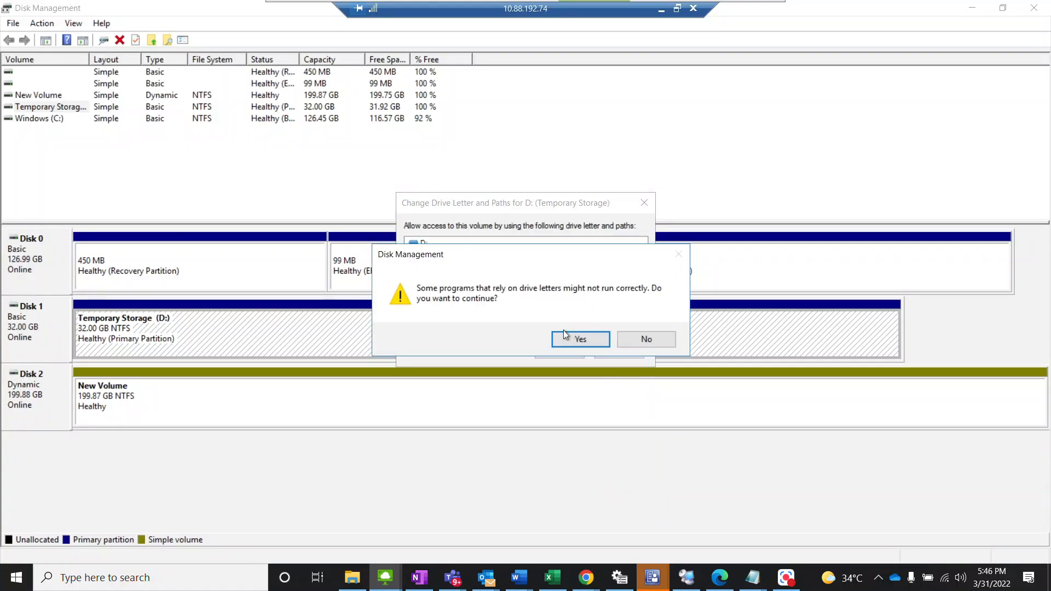
click(571, 340)
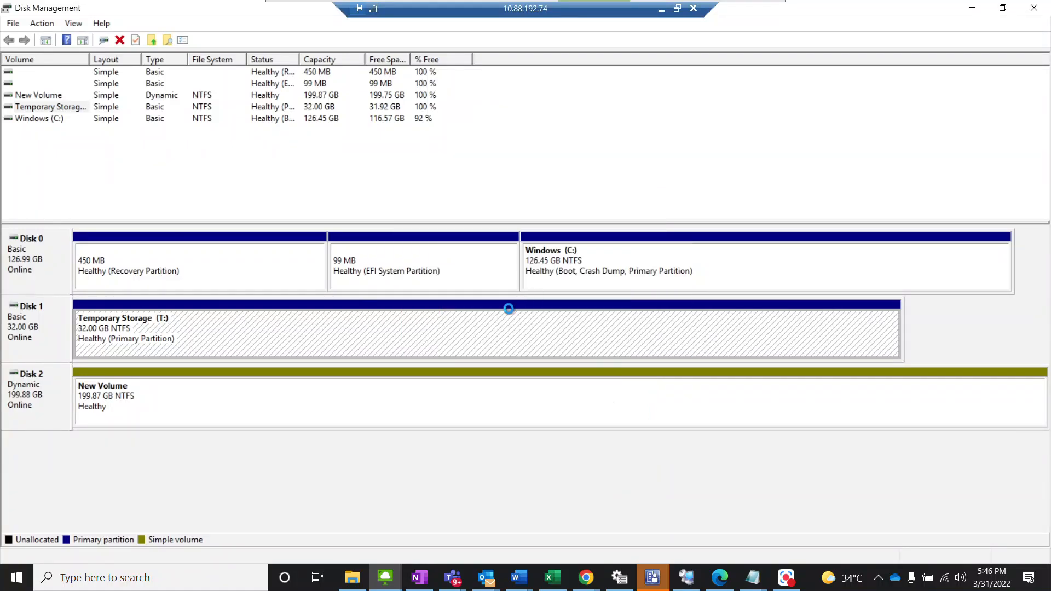
right_click(221, 400)
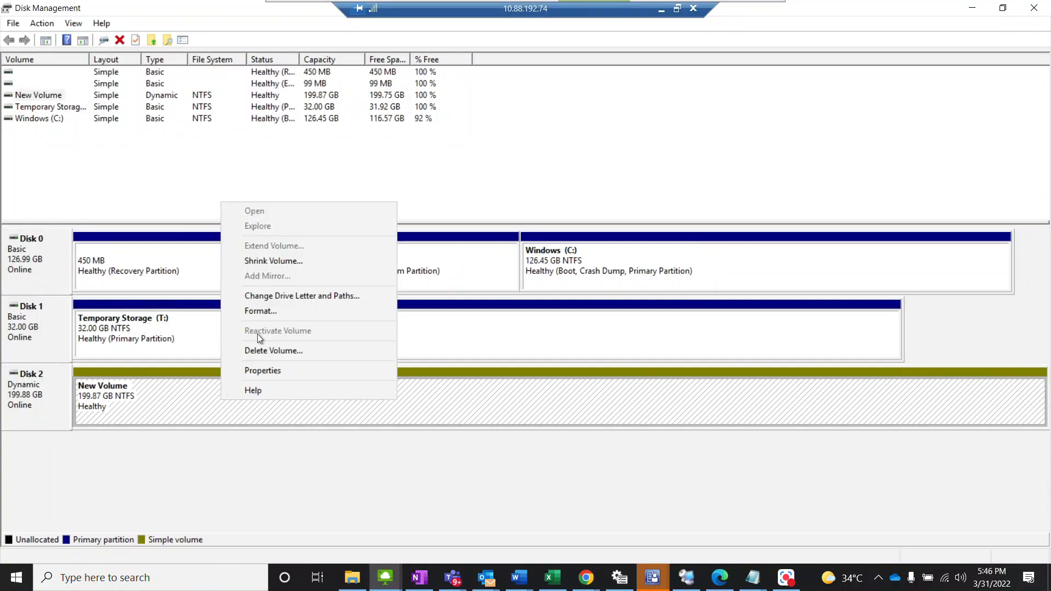
click(264, 300)
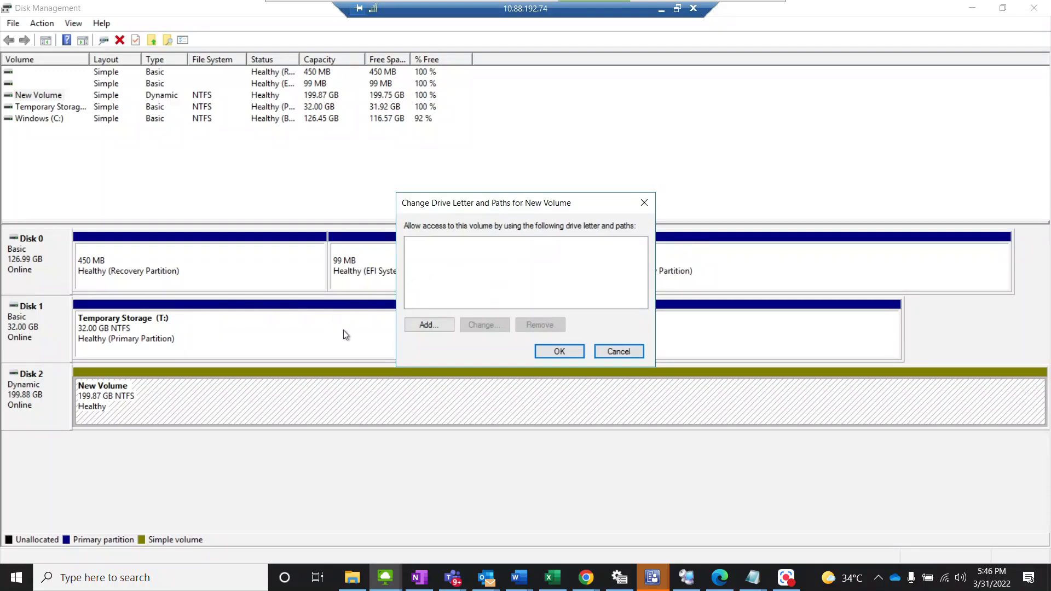
key(Escape)
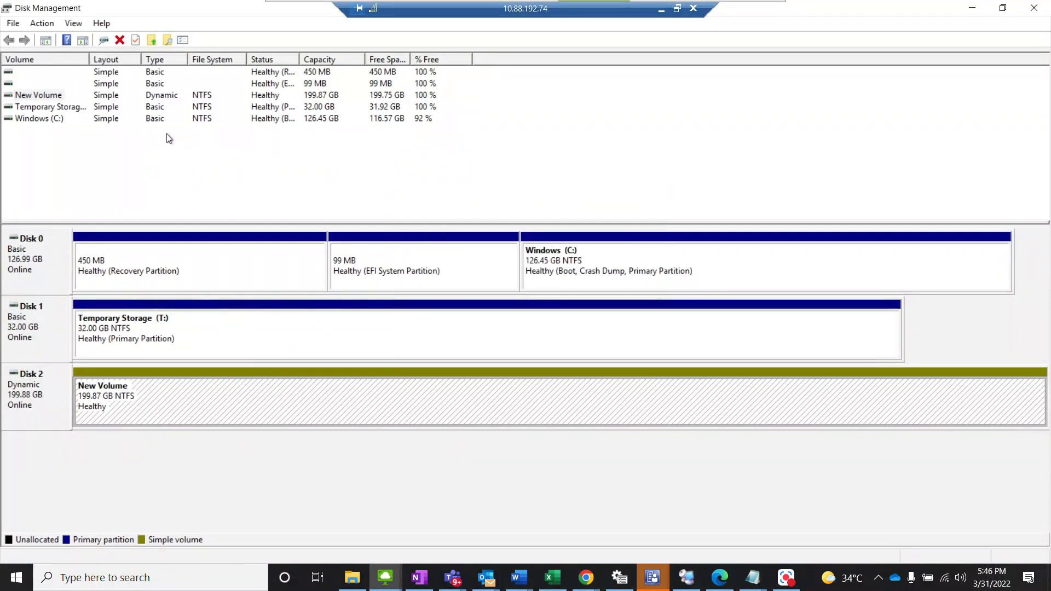
right_click(35, 389)
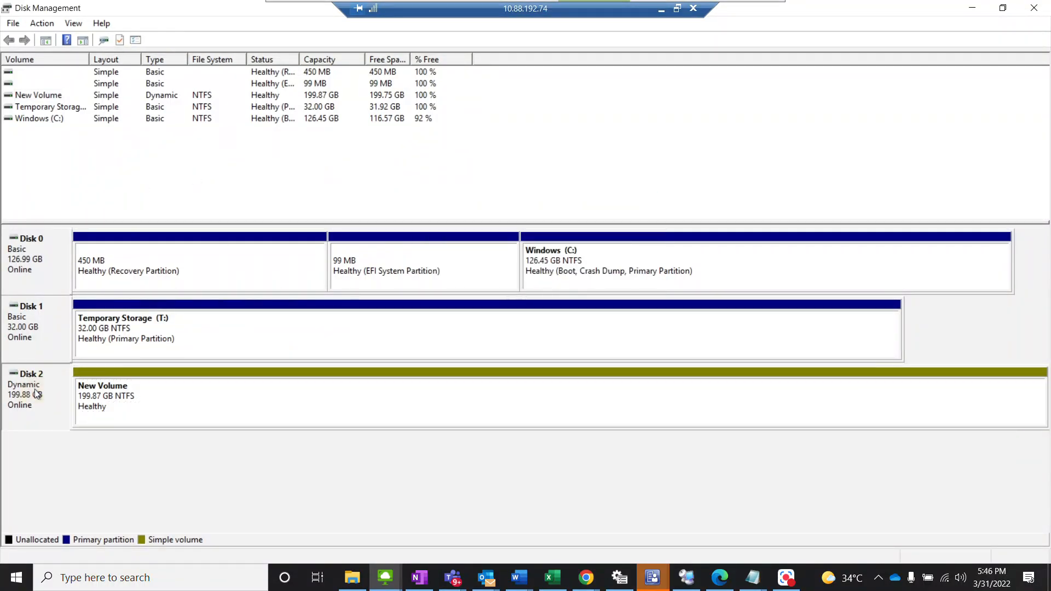
click(146, 404)
right_click(146, 403)
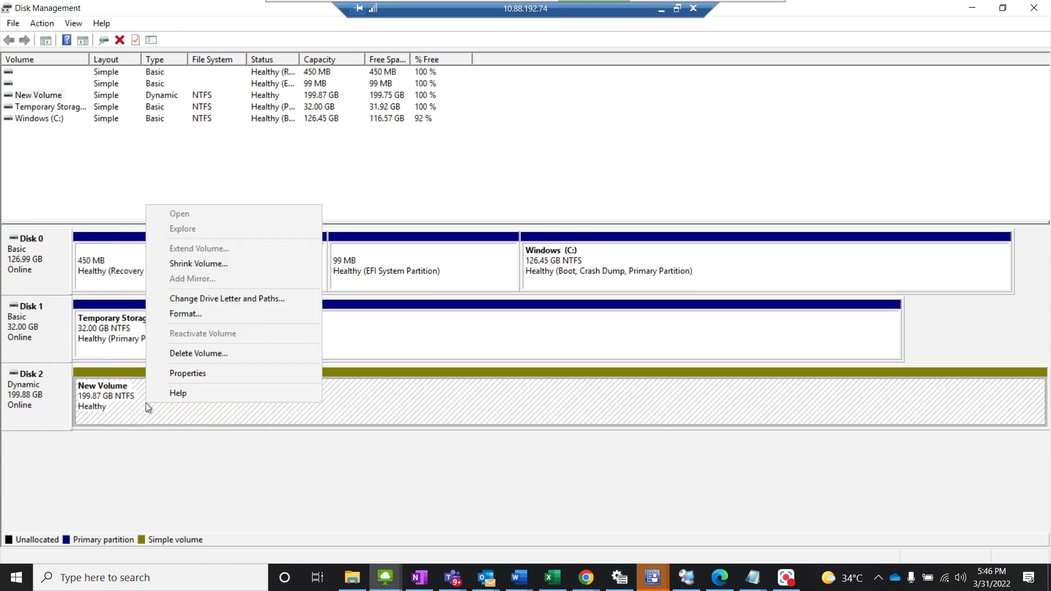
click(189, 299)
click(644, 204)
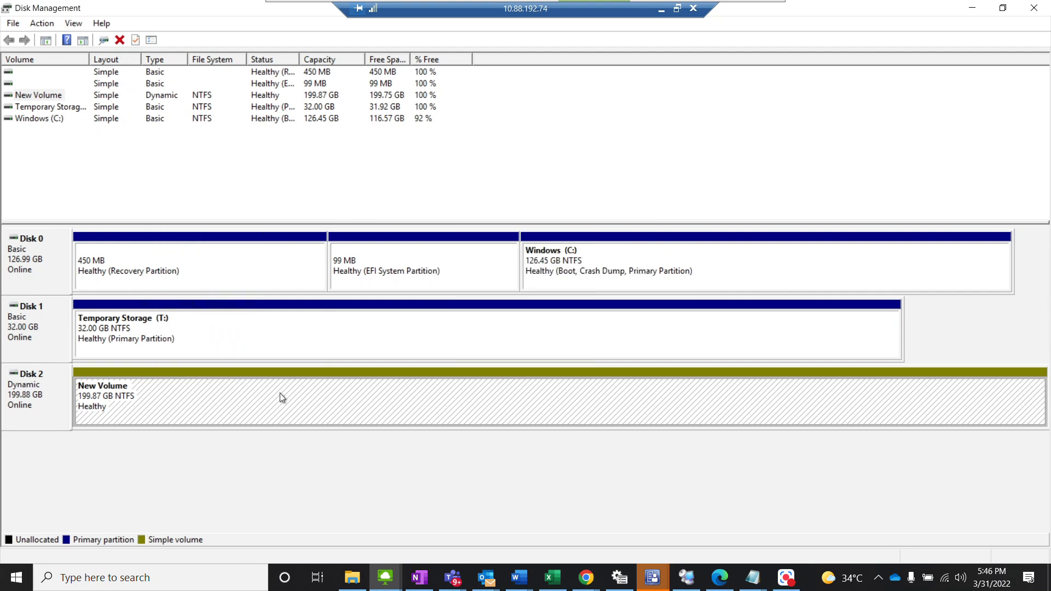
Step: Close Disk Management, reopen it by running diskmgmt.msc and maximize its window
click(1034, 8)
key(super+r)
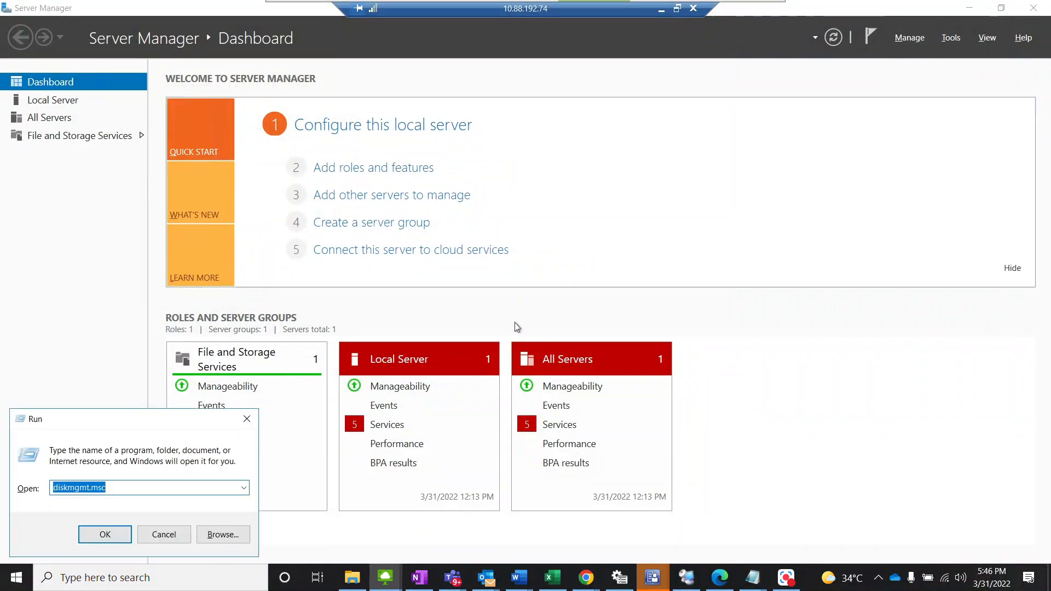
key(Return)
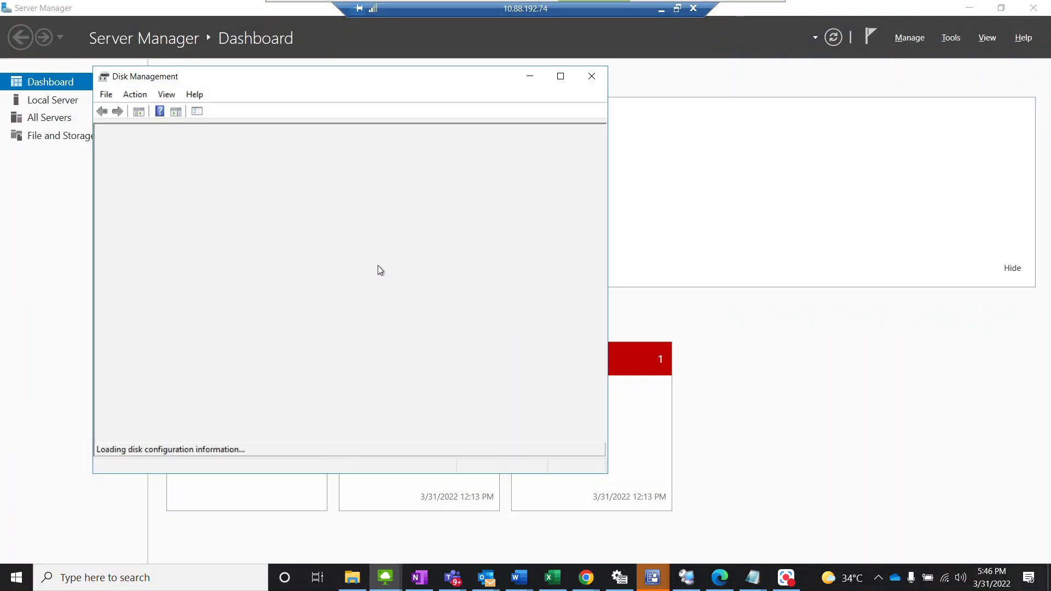
click(560, 76)
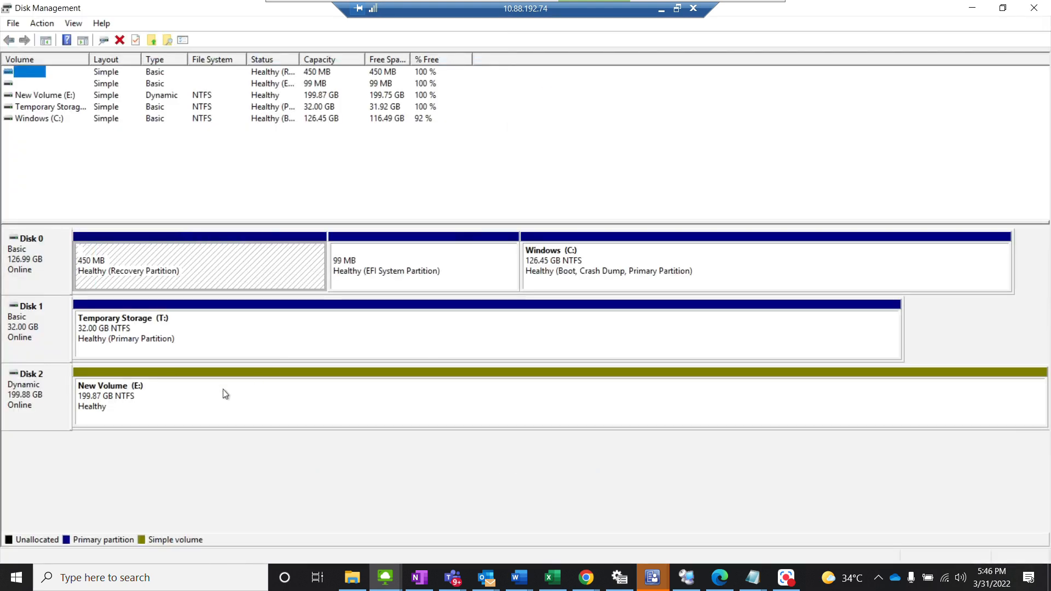
Step: Change the drive letter of New Volume on Disk 2 to D and accept the drive letter warning
right_click(223, 389)
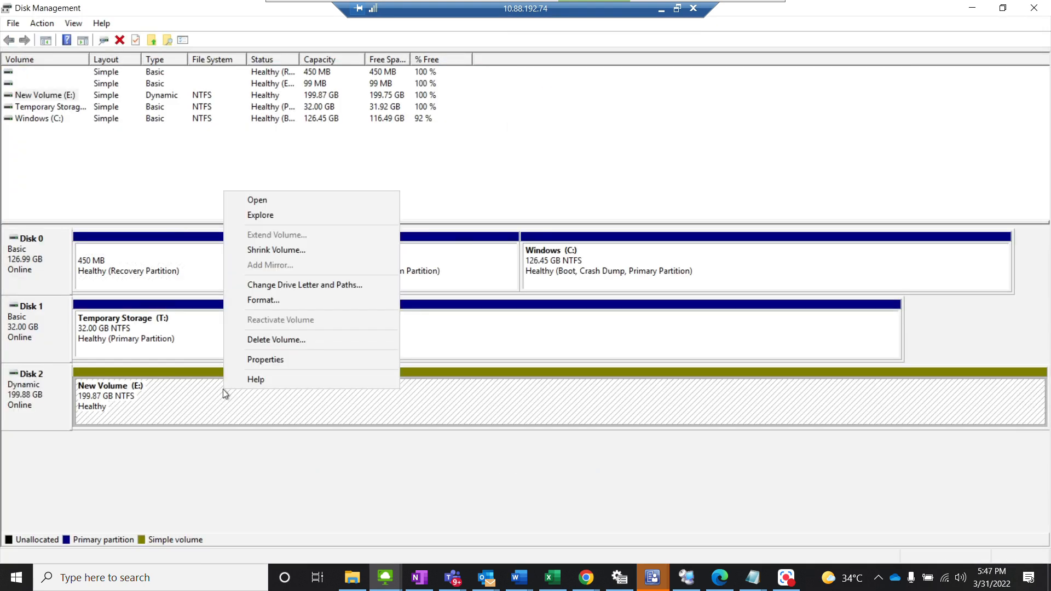
click(291, 289)
click(475, 325)
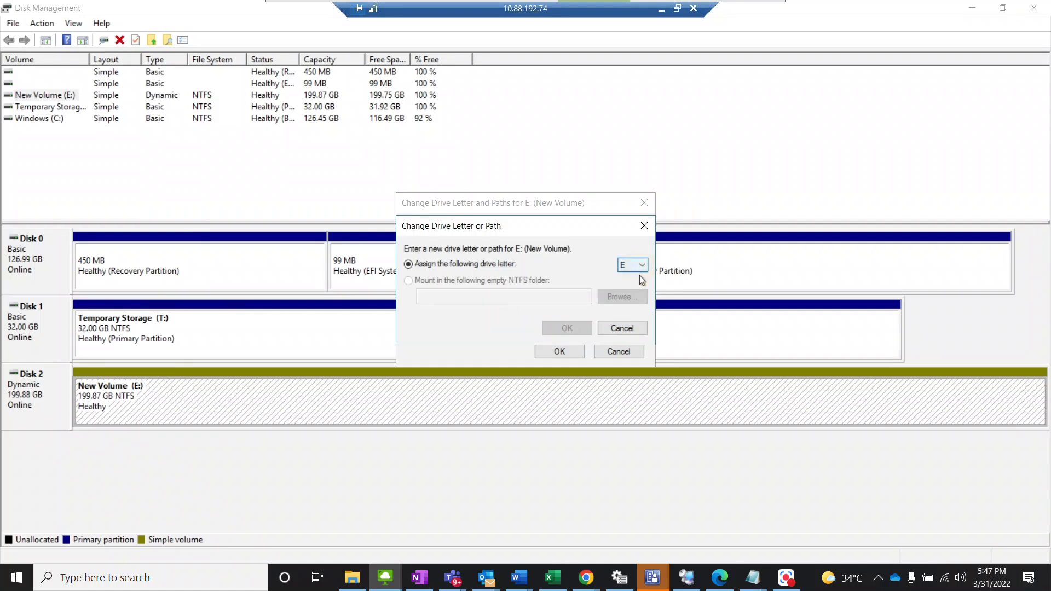
click(641, 267)
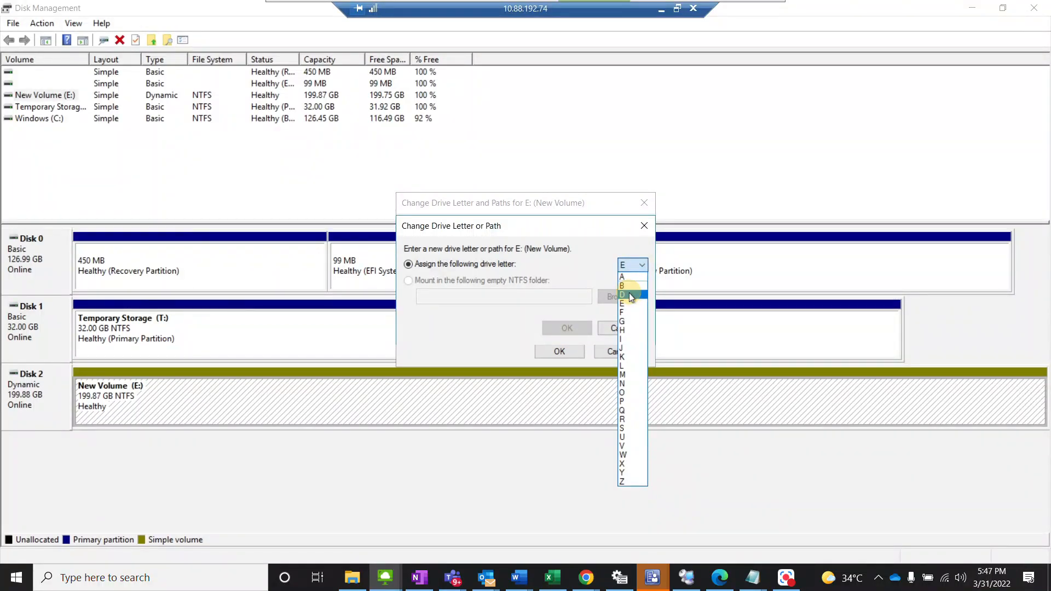
click(630, 296)
click(561, 327)
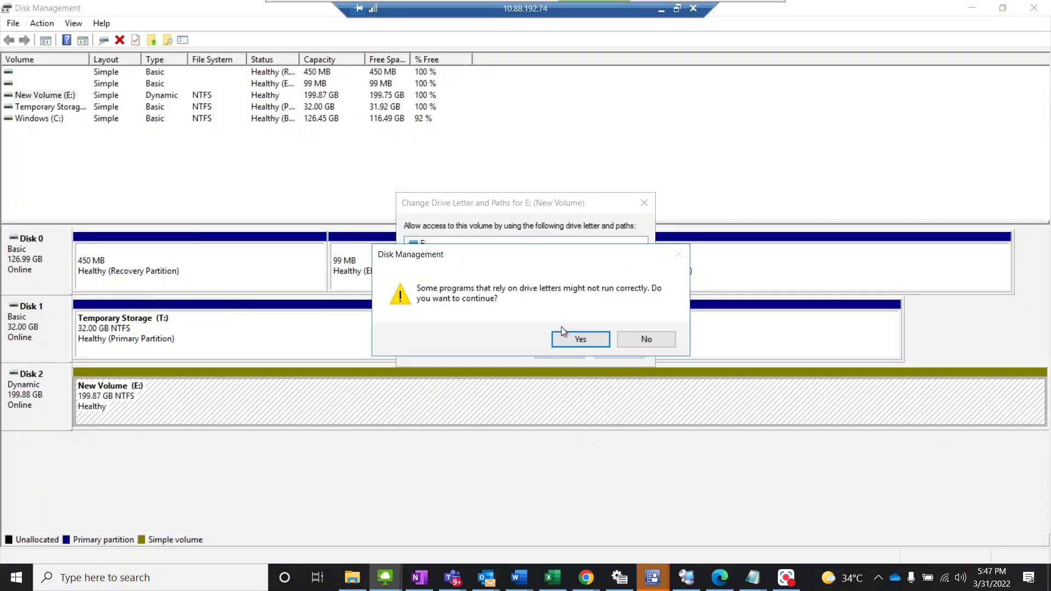
click(577, 340)
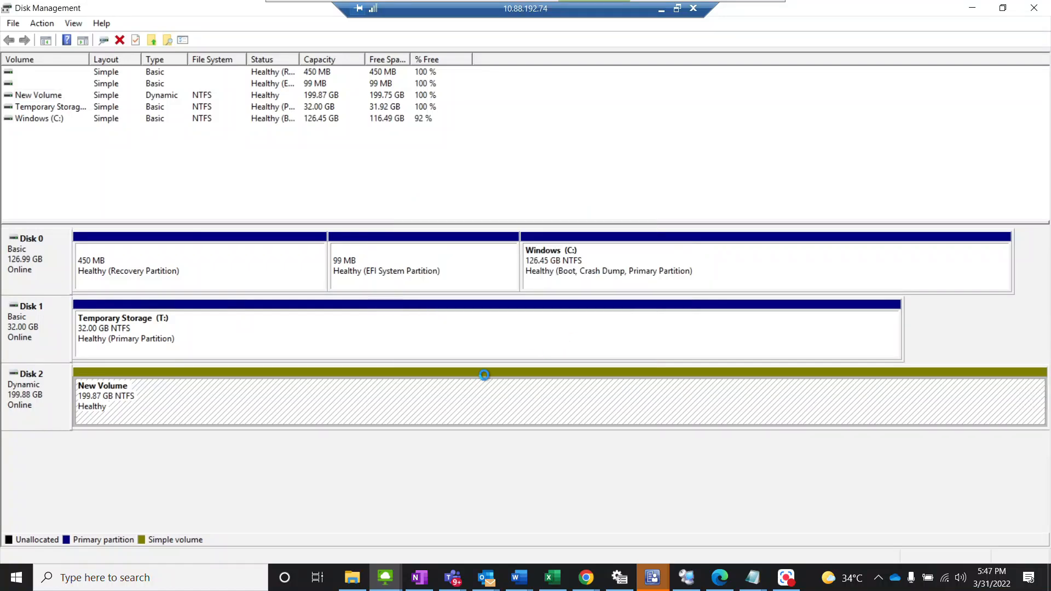
Step: Close Disk Management and open the system properties of This PC from File Explorer
click(1034, 8)
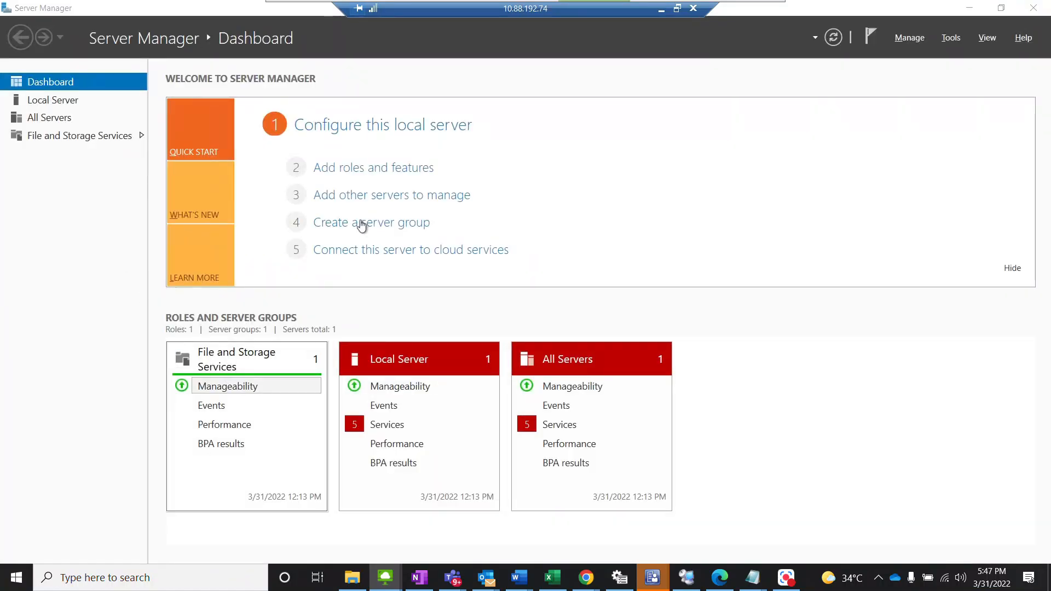
key(super+e)
click(199, 252)
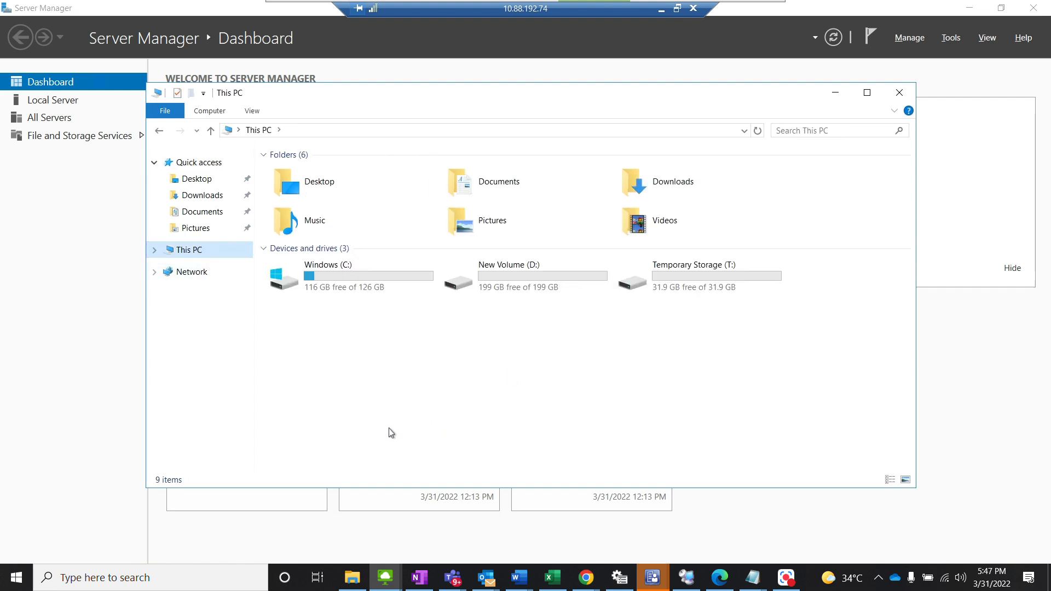
right_click(195, 251)
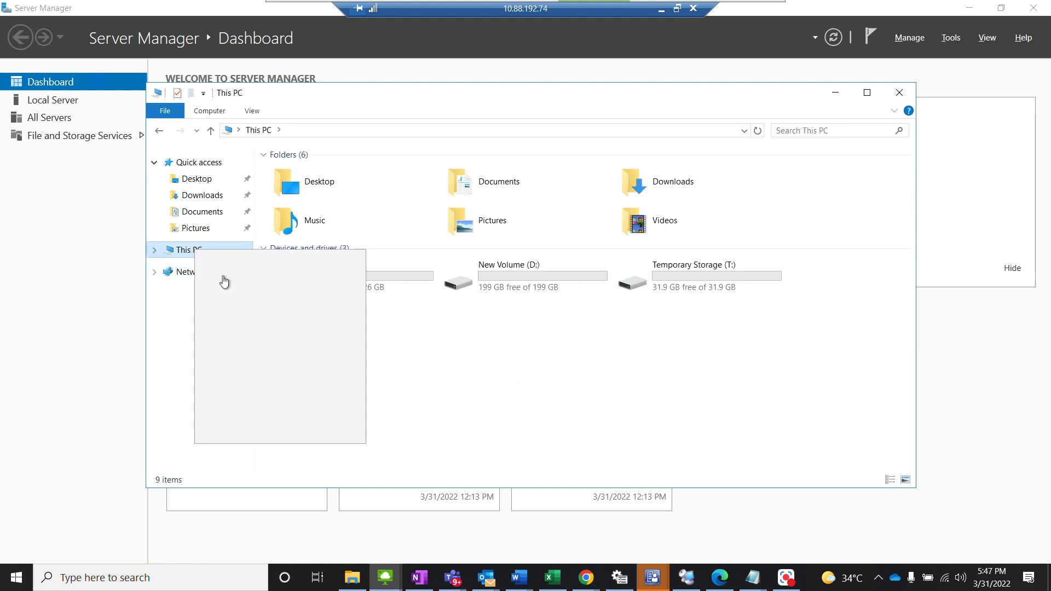
click(237, 434)
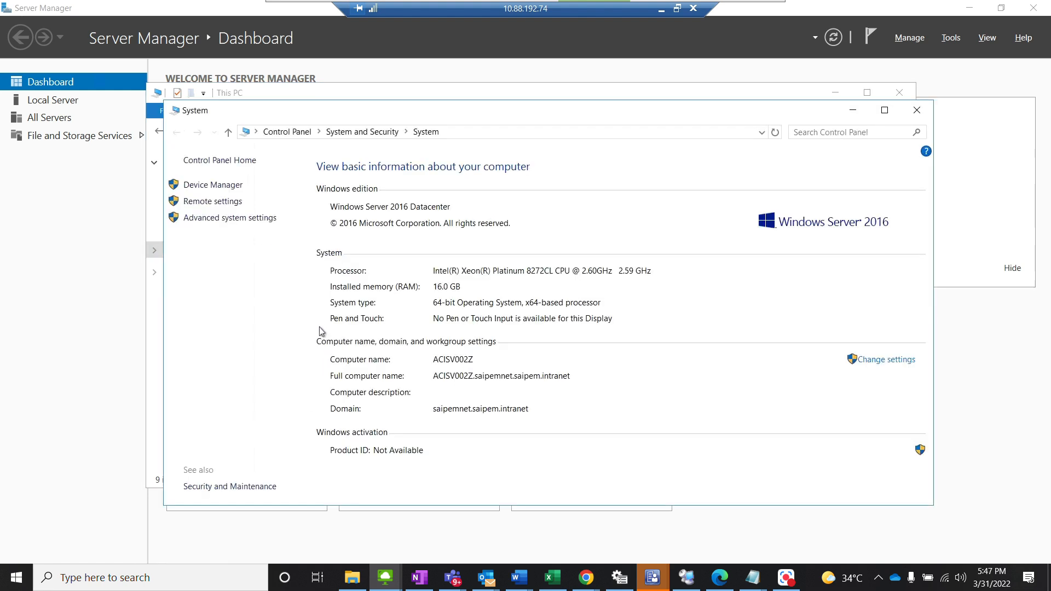
Step: Open the Virtual Memory settings through the advanced system and performance settings
click(239, 219)
click(282, 141)
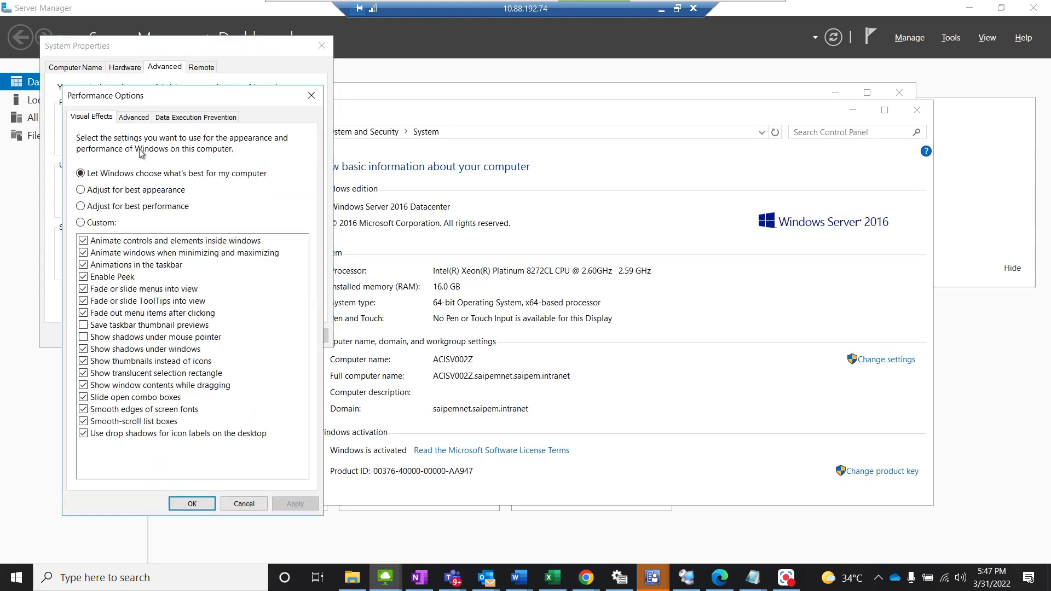
click(134, 117)
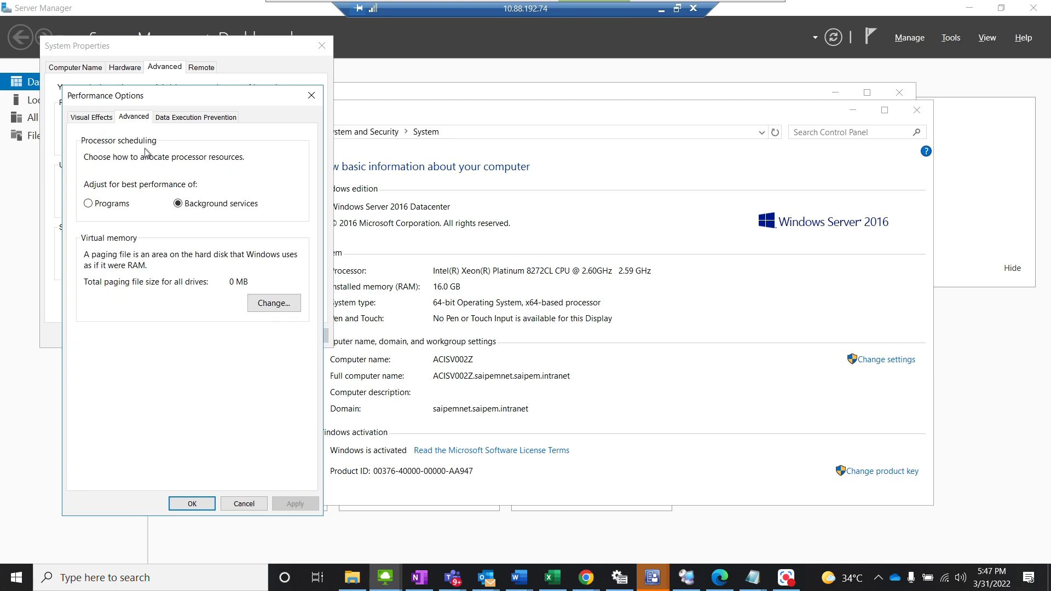
click(257, 301)
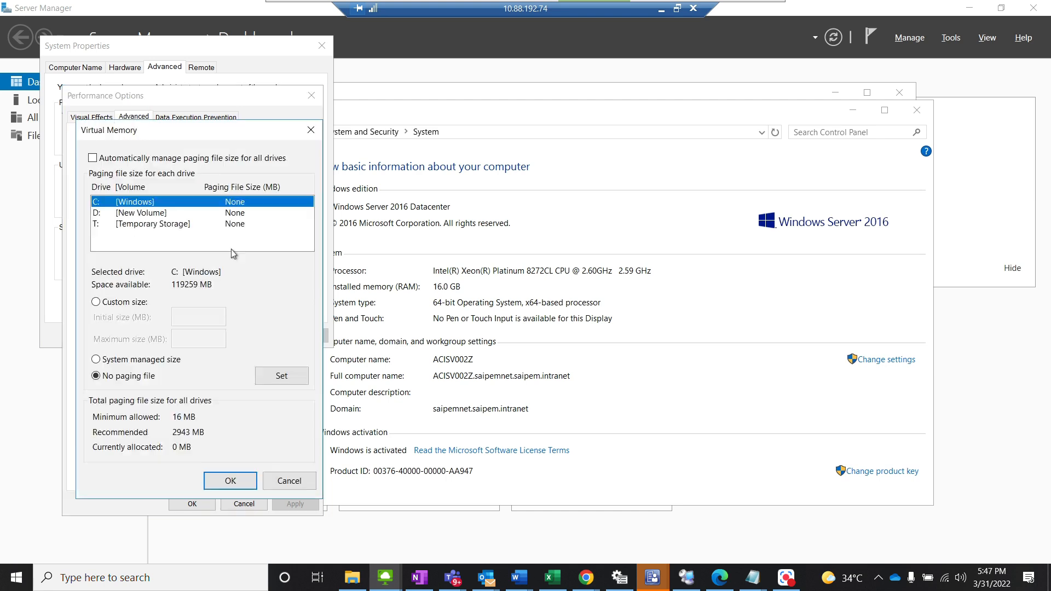
Step: Set a system managed paging file on the T: Temporary Storage drive, accept the settings and close the System window
click(146, 225)
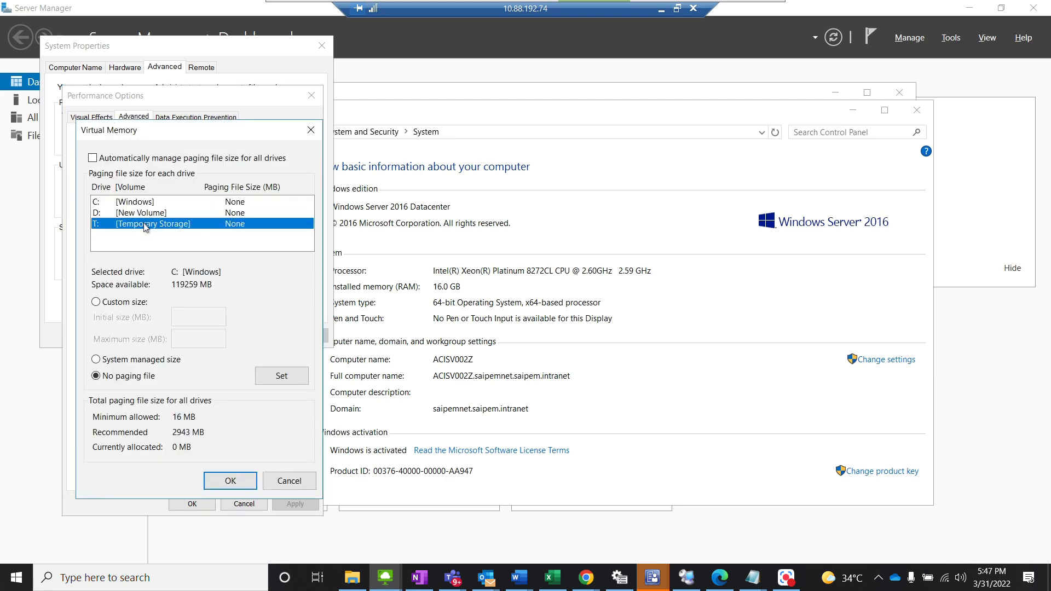
click(123, 361)
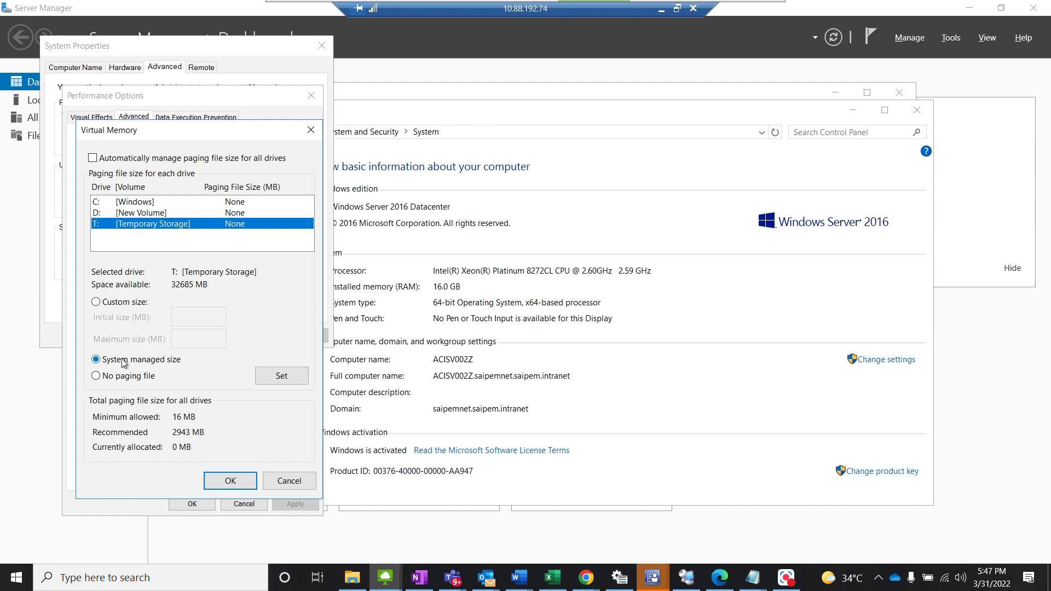
click(276, 378)
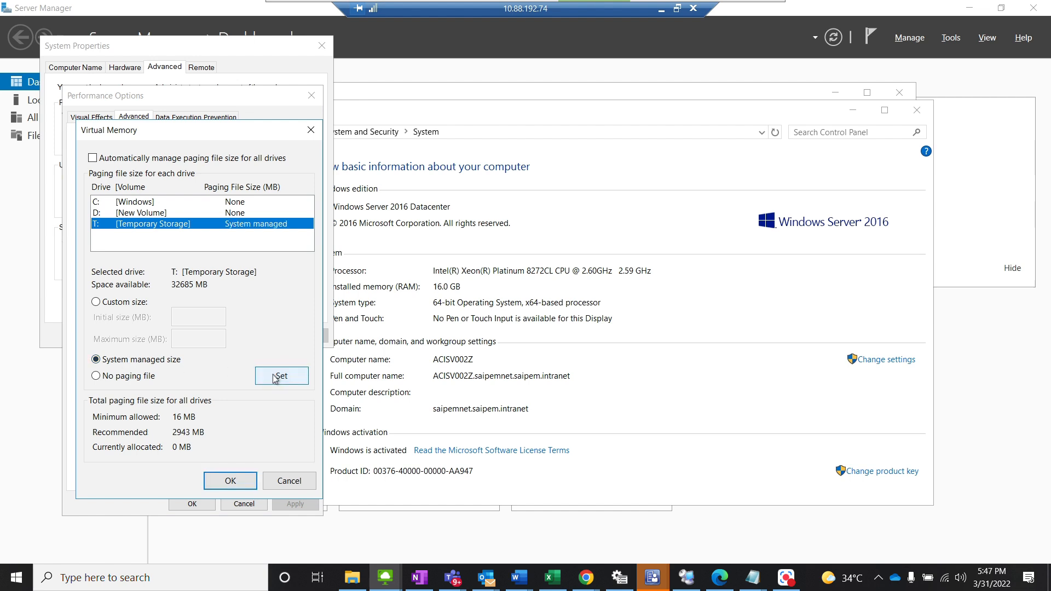
click(227, 482)
click(200, 506)
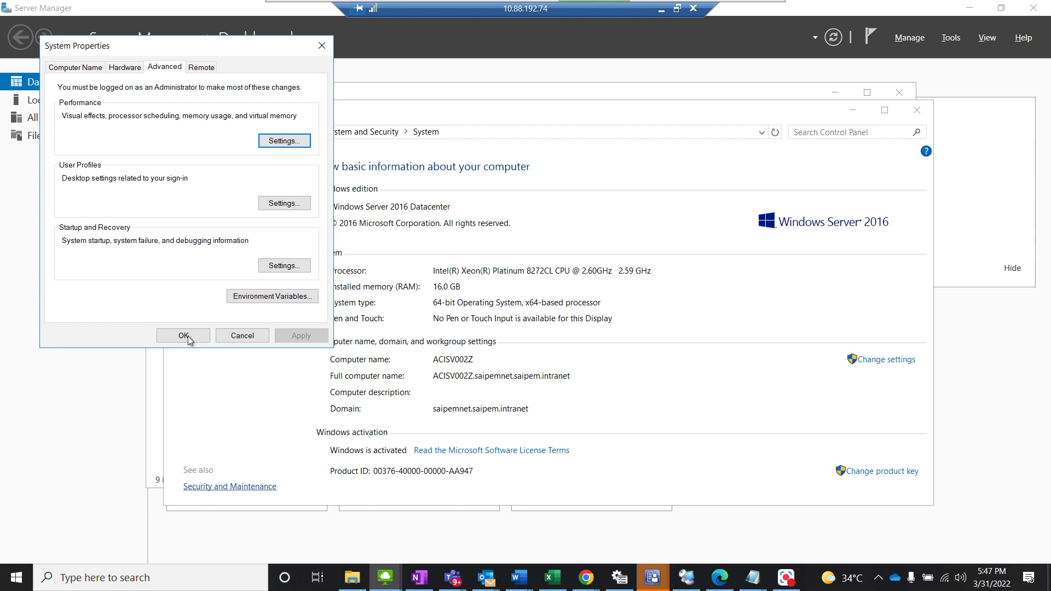
click(184, 335)
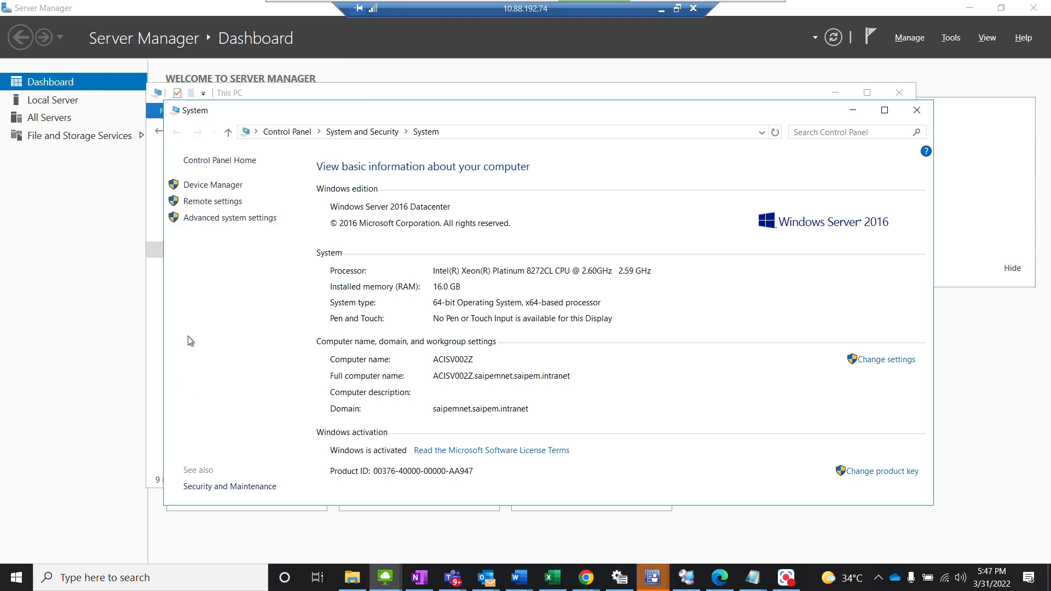
click(917, 110)
Step: Leave the remote session and switch to the CHG0764719 change request in Chrome
mouse_move(651, 3)
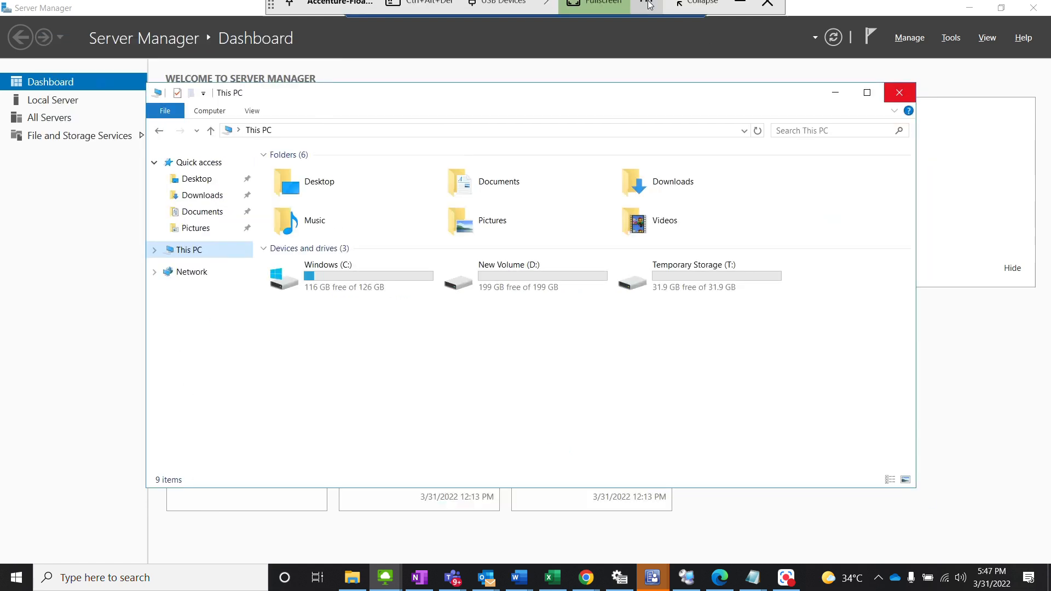
click(739, 11)
key(alt+Tab)
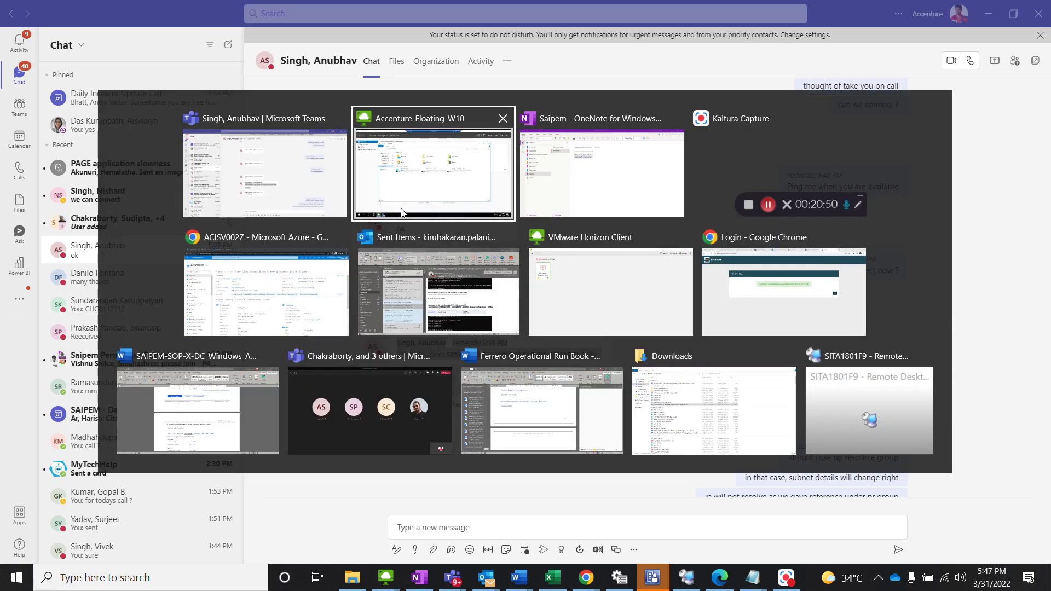
key(alt+Tab)
key(alt+Tab)
key(alt+Tab)
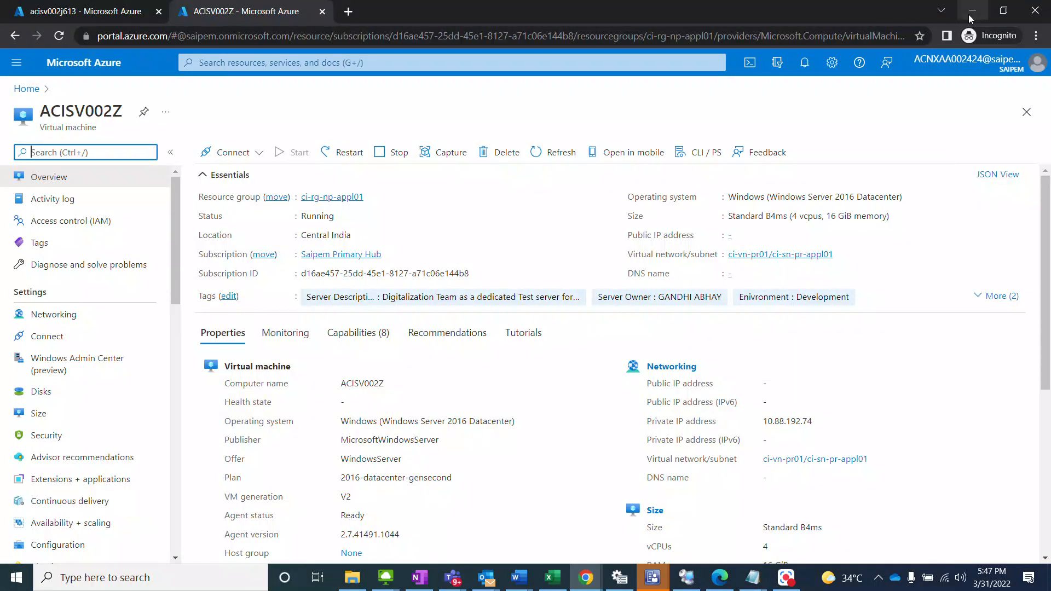
click(972, 11)
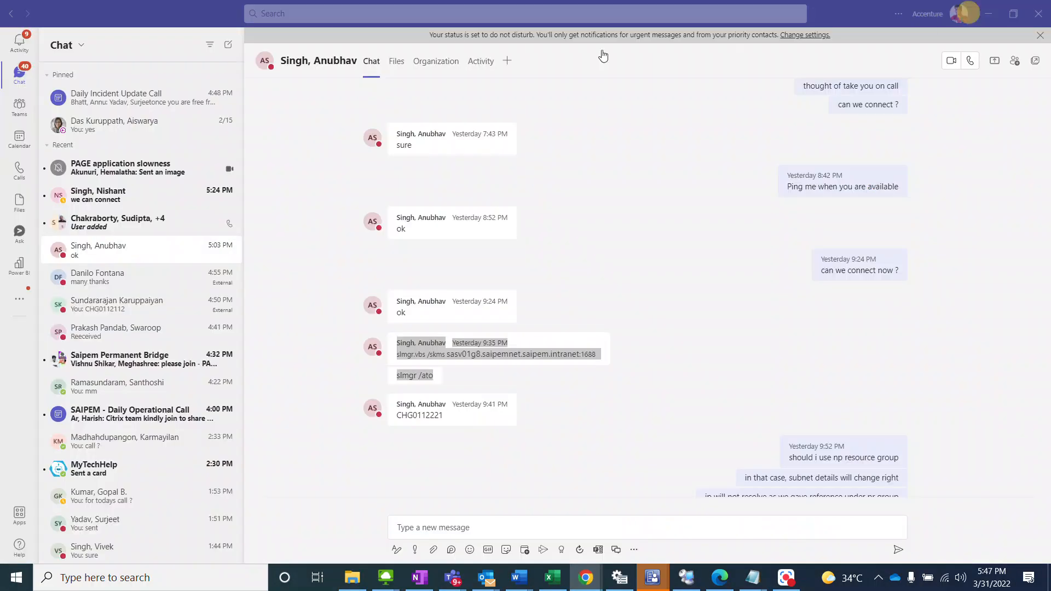
key(alt+Tab)
key(alt+Tab)
key(alt+Tab)
key(alt+Tab)
key(alt+Tab)
key(alt+Tab)
key(alt+Tab)
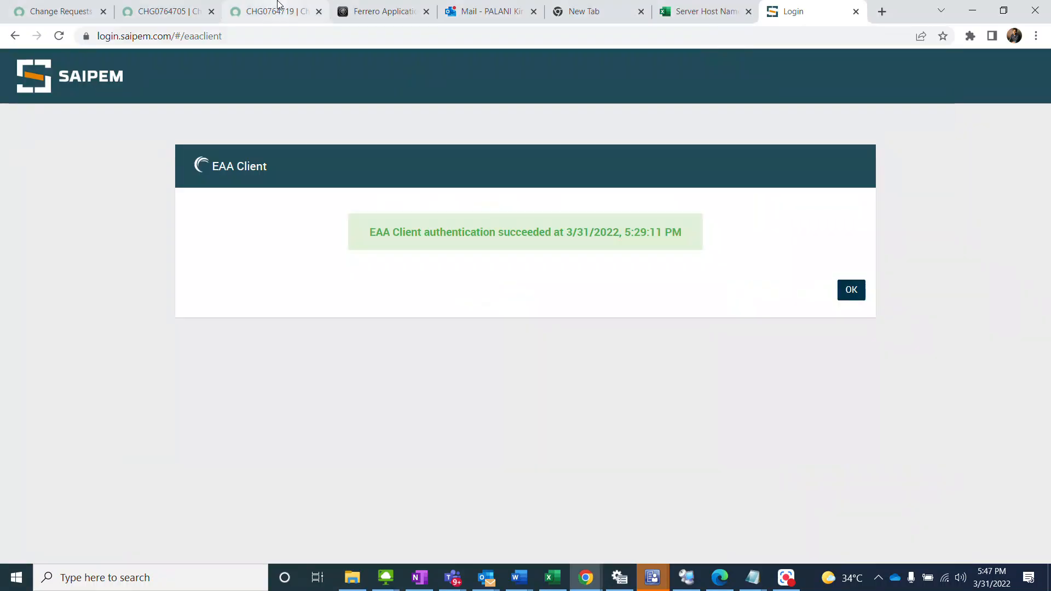
click(275, 10)
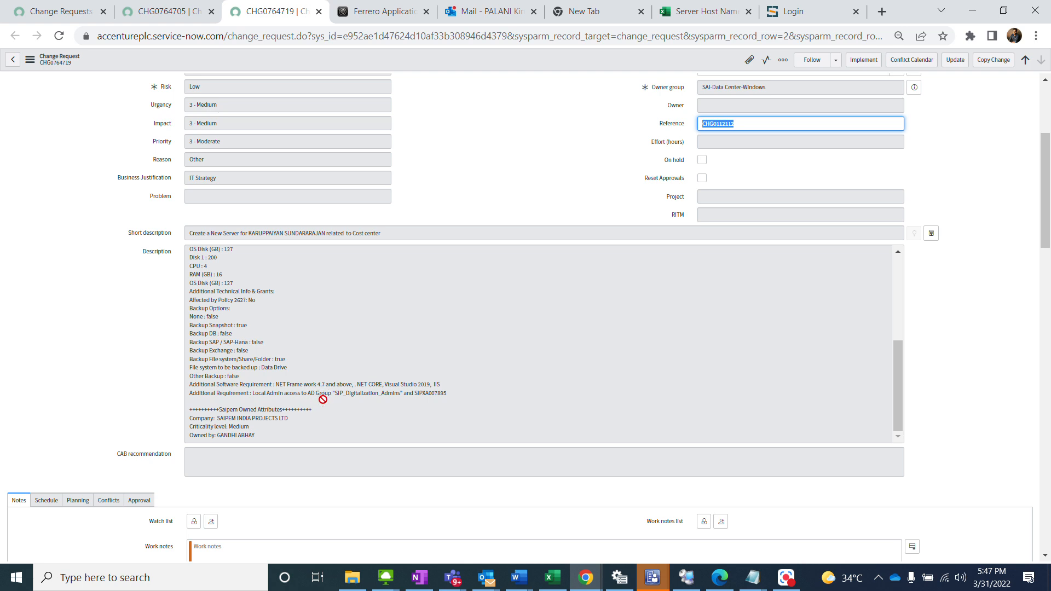
Step: Copy the SIP_Digitalization_Admin group name from the change request description and switch back to the remote server session
drag(398, 393, 336, 393)
key(alt+Tab)
key(alt+Tab)
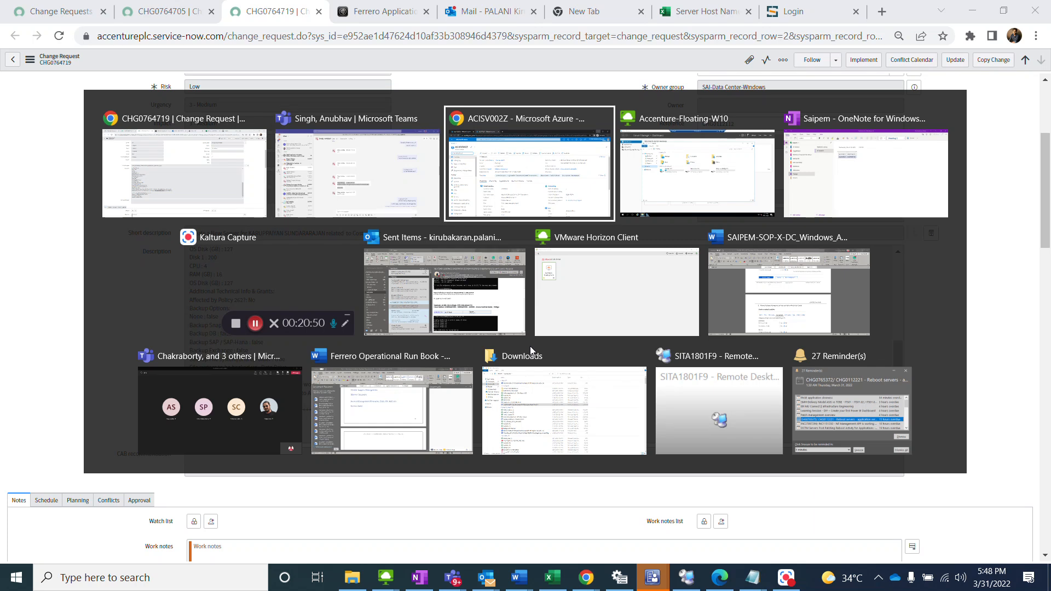
key(alt+Tab)
Step: Run lusrmgr.msc and open the properties of the local Administrators group
key(super+r)
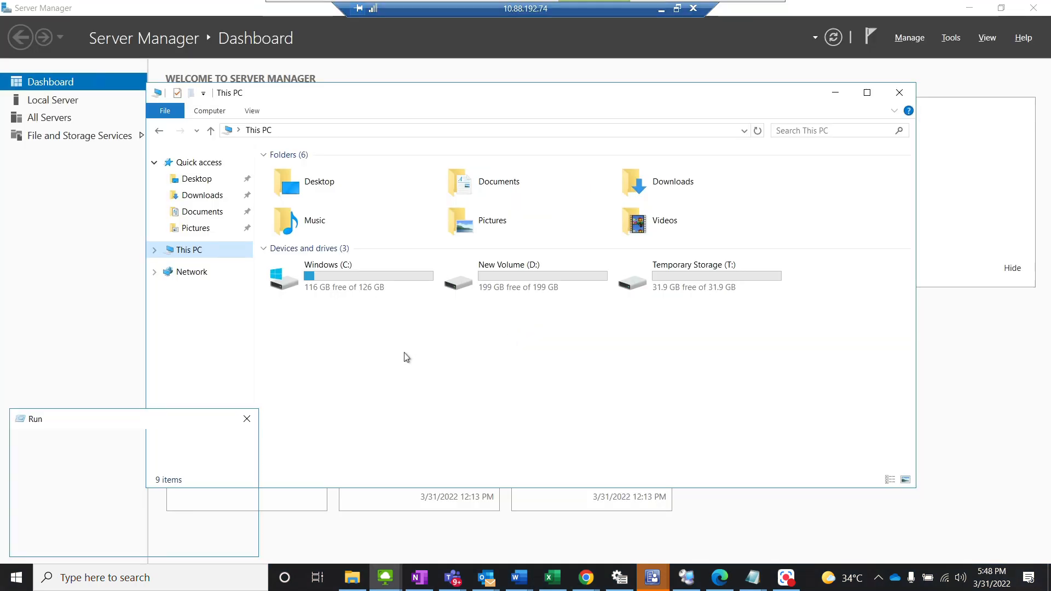
text(lusrmg)
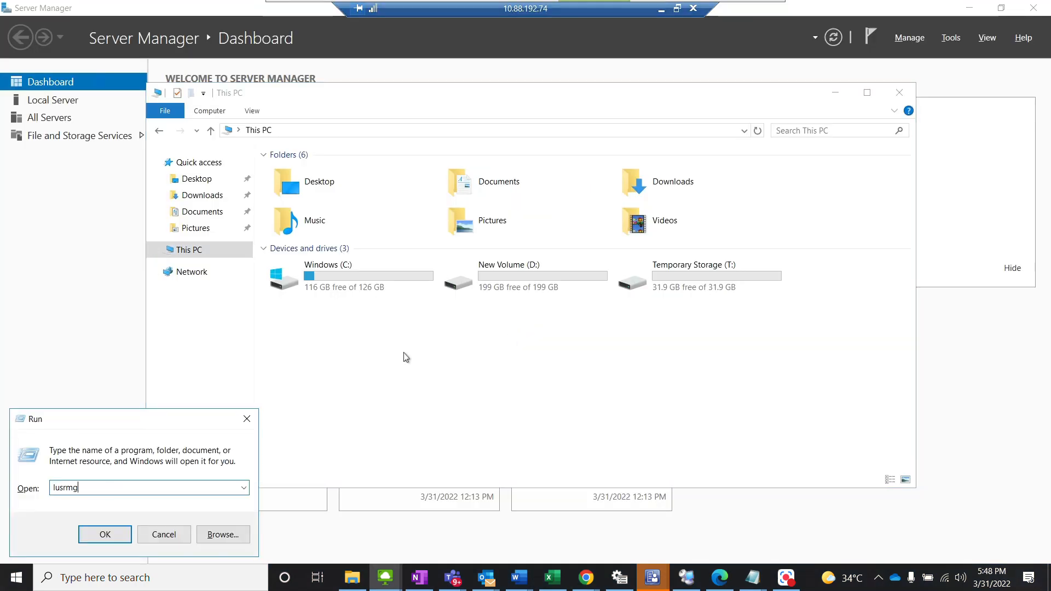
text(r.m)
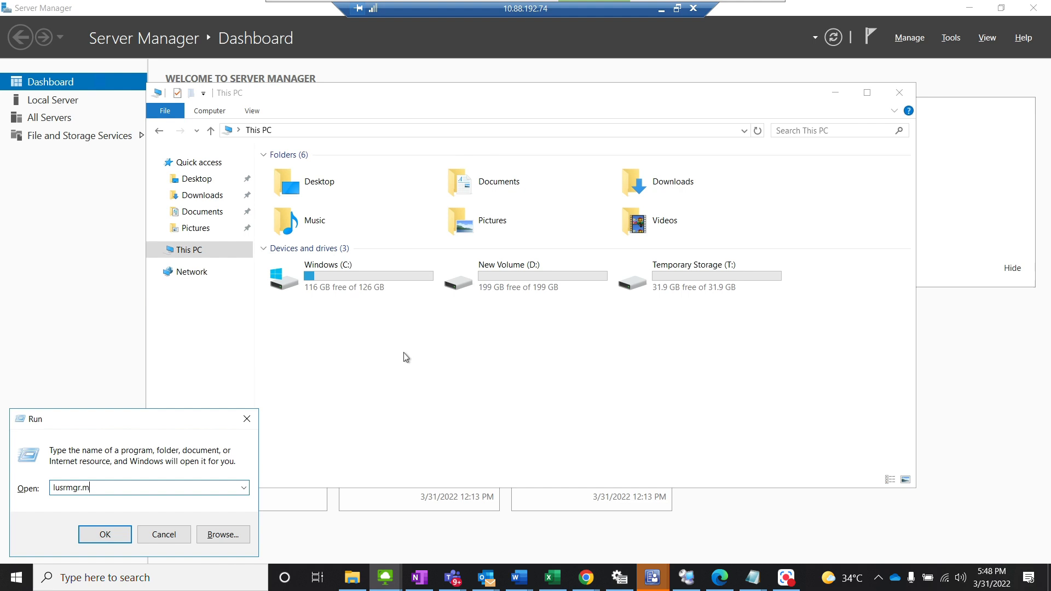
text(sc)
key(Return)
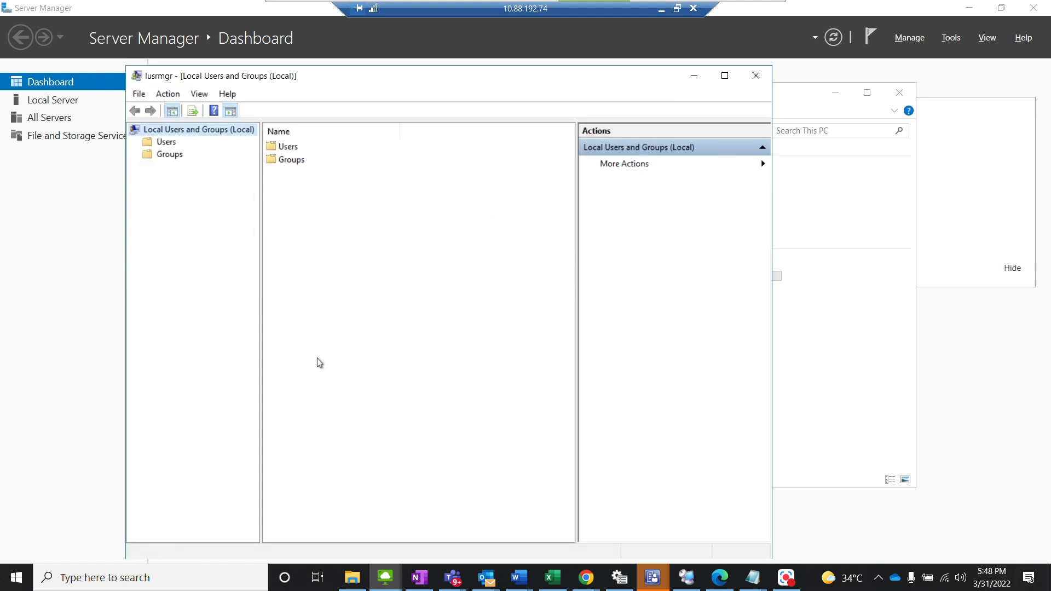
click(176, 157)
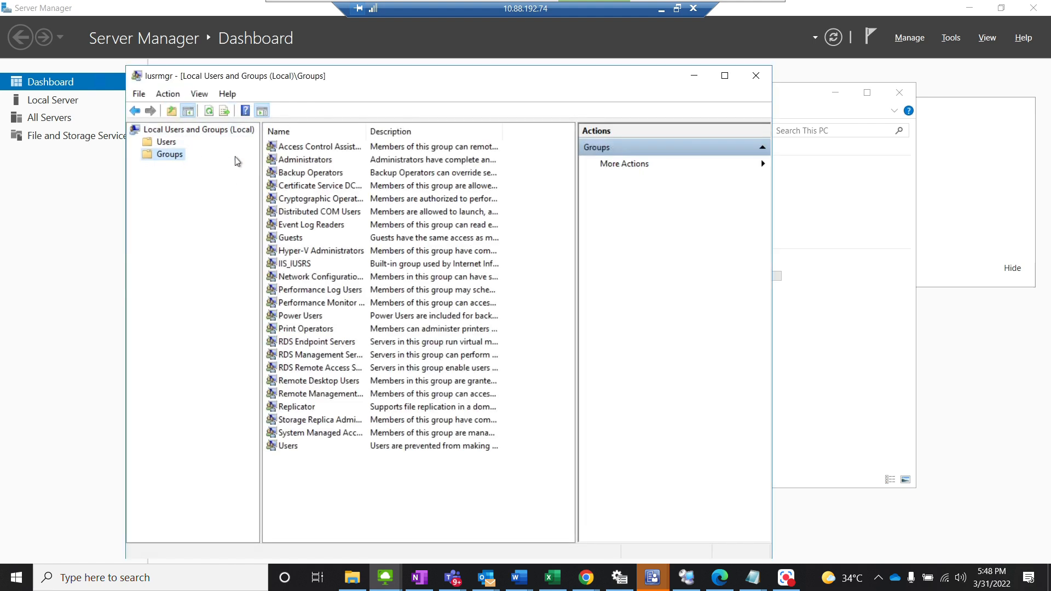
double_click(324, 163)
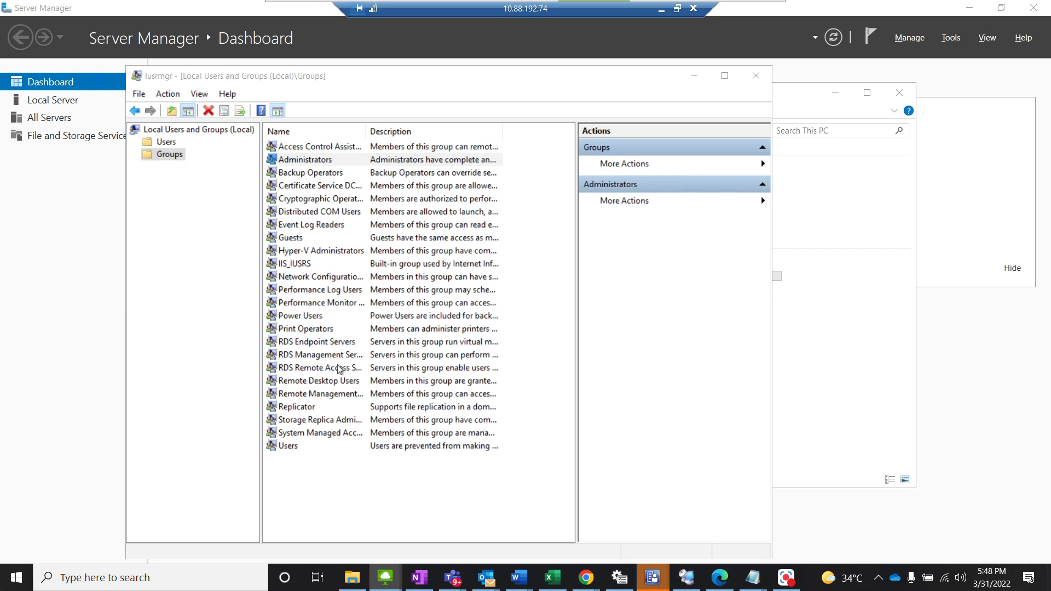
Step: Add the domain group SIP_Digitalization_Admins to the Administrators members, checking its name against the directory
click(361, 426)
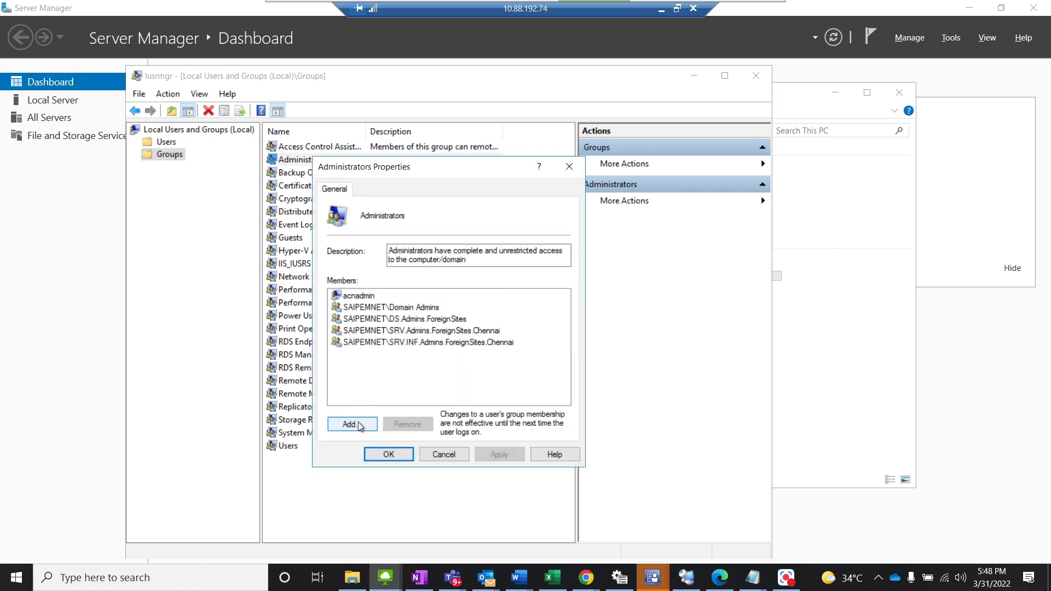
text(SIP_Digitalization_Admin)
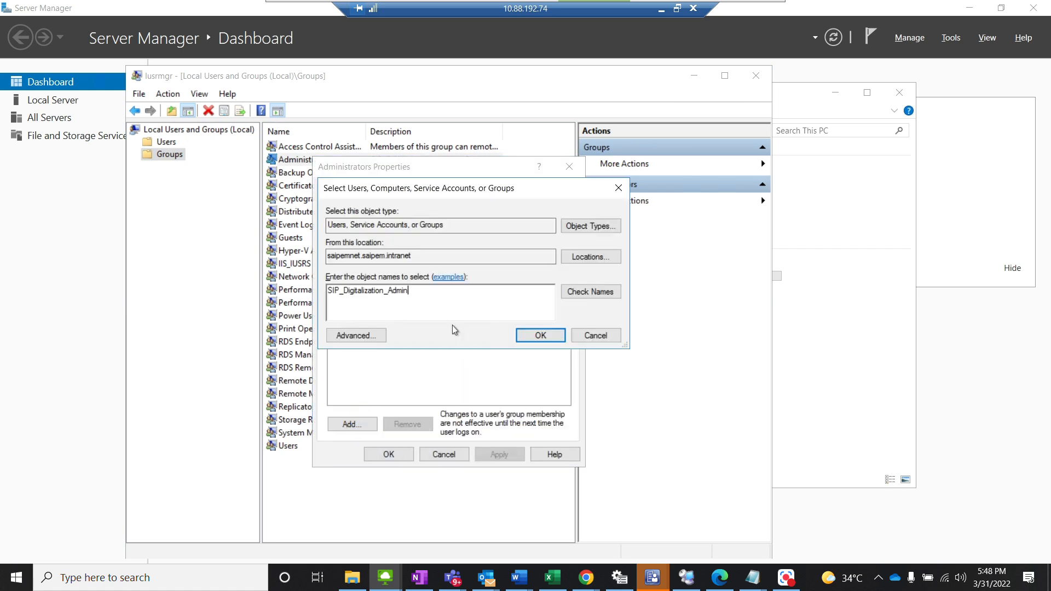
text(s)
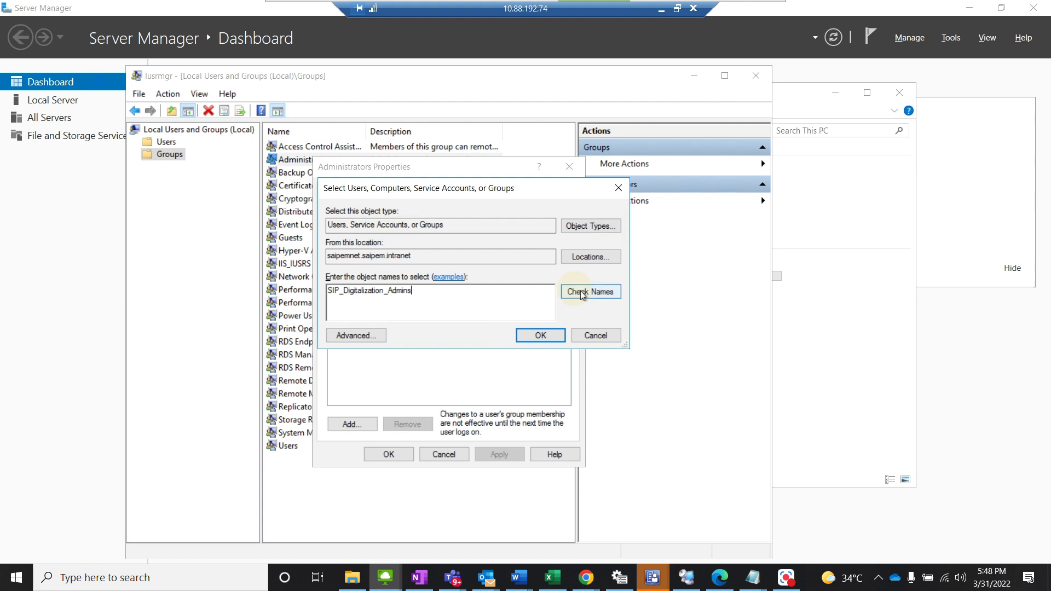
click(583, 292)
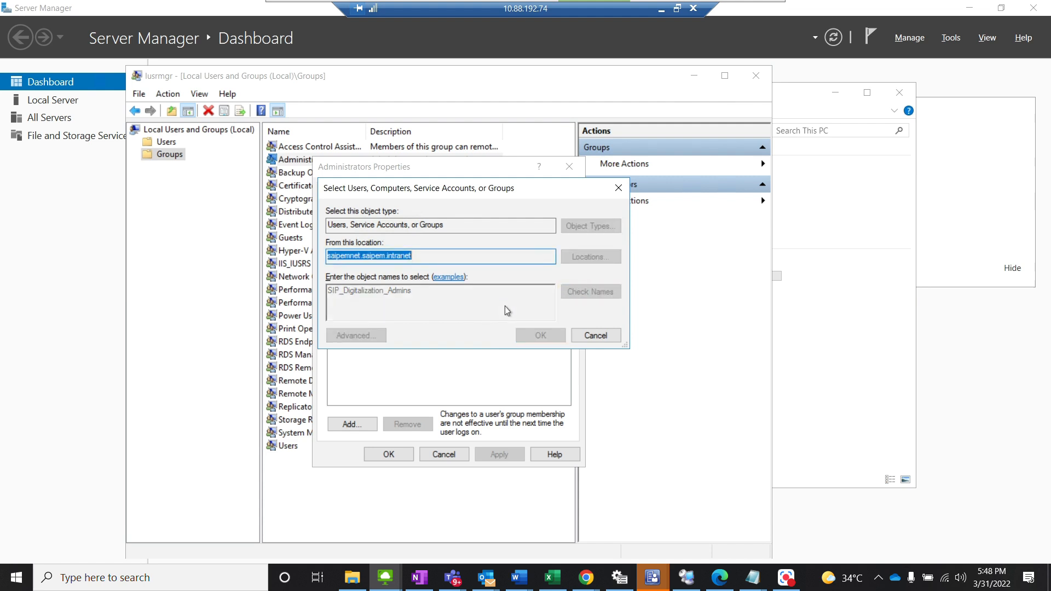
click(540, 336)
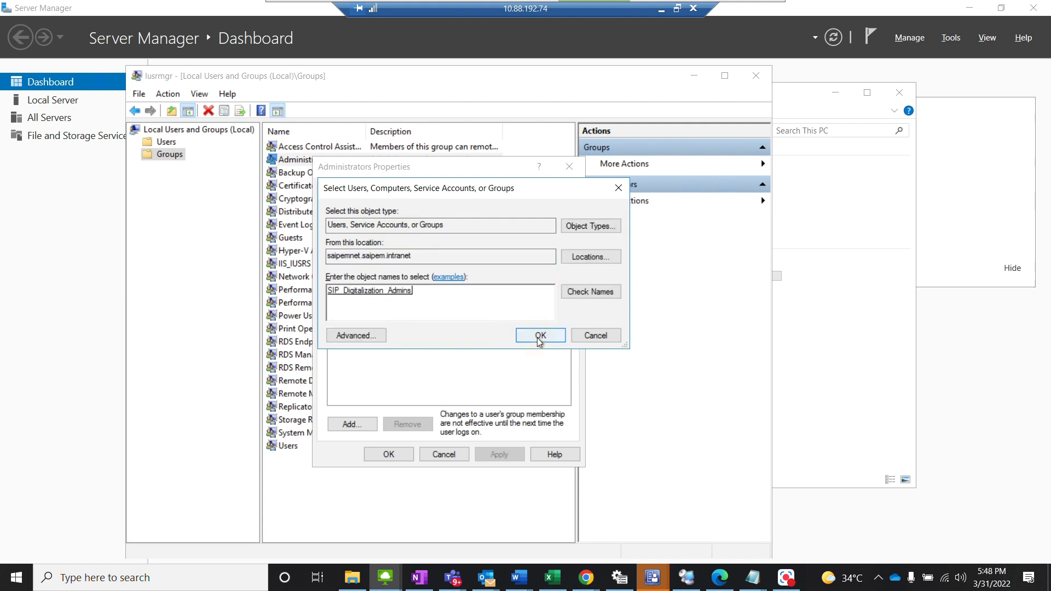
Step: Copy the user account ID that needs local admin access from the change request and return to the remote session
mouse_move(699, 7)
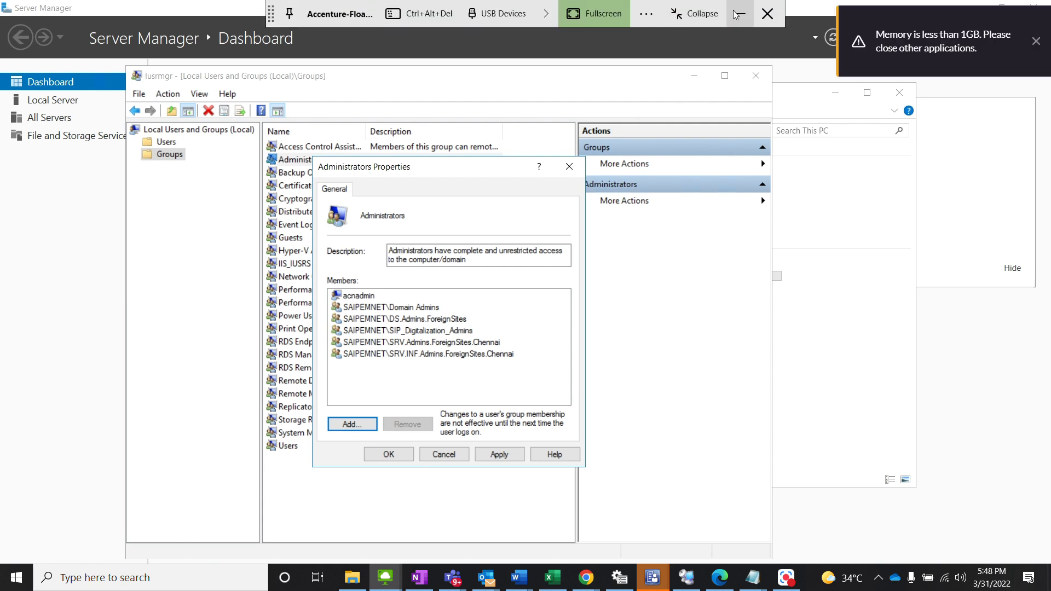
click(741, 11)
drag(447, 394, 414, 394)
key(ctrl+c)
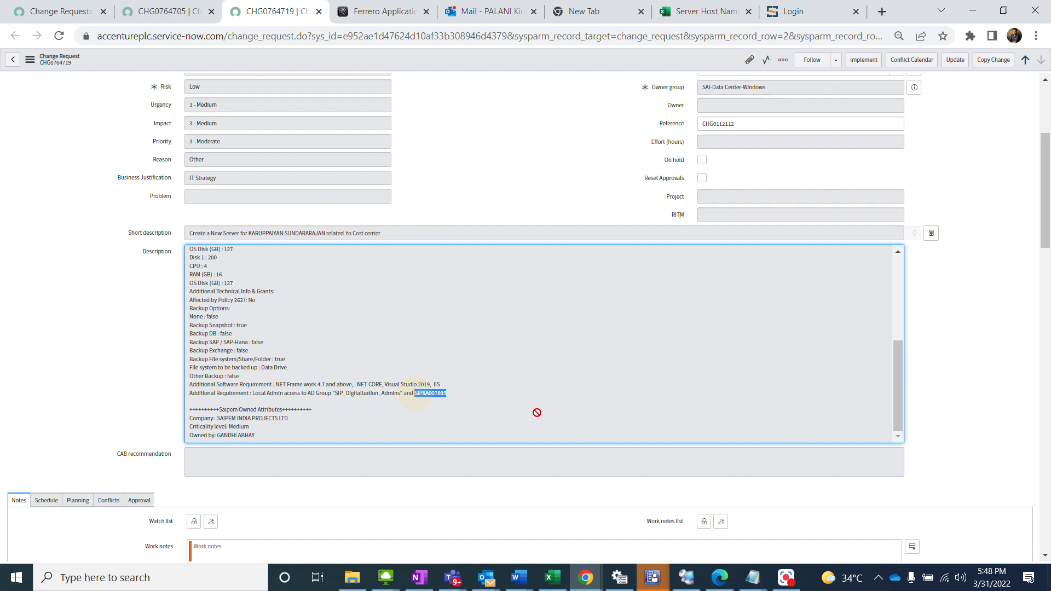
key(alt+Tab)
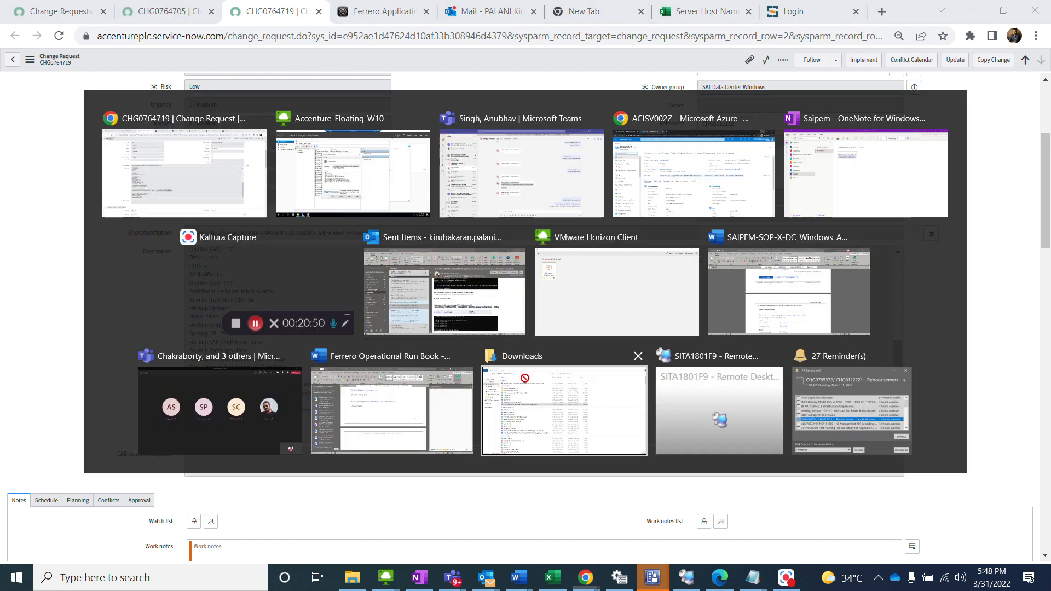
Step: Add the copied user account to the Administrators group after checking its name, save the membership and close Local Users and Groups
click(364, 425)
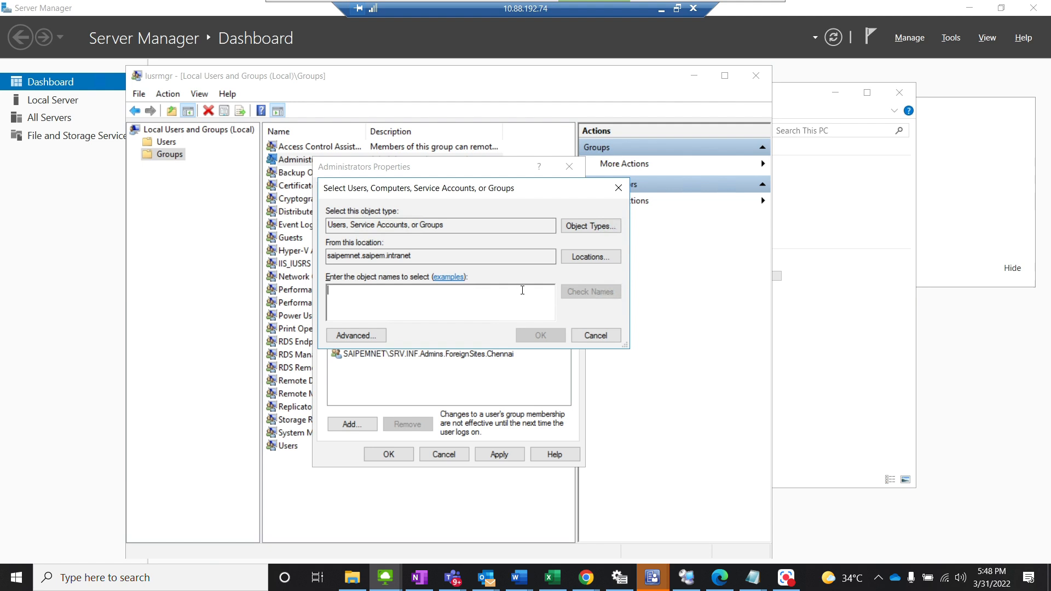
key(ctrl+v)
click(581, 293)
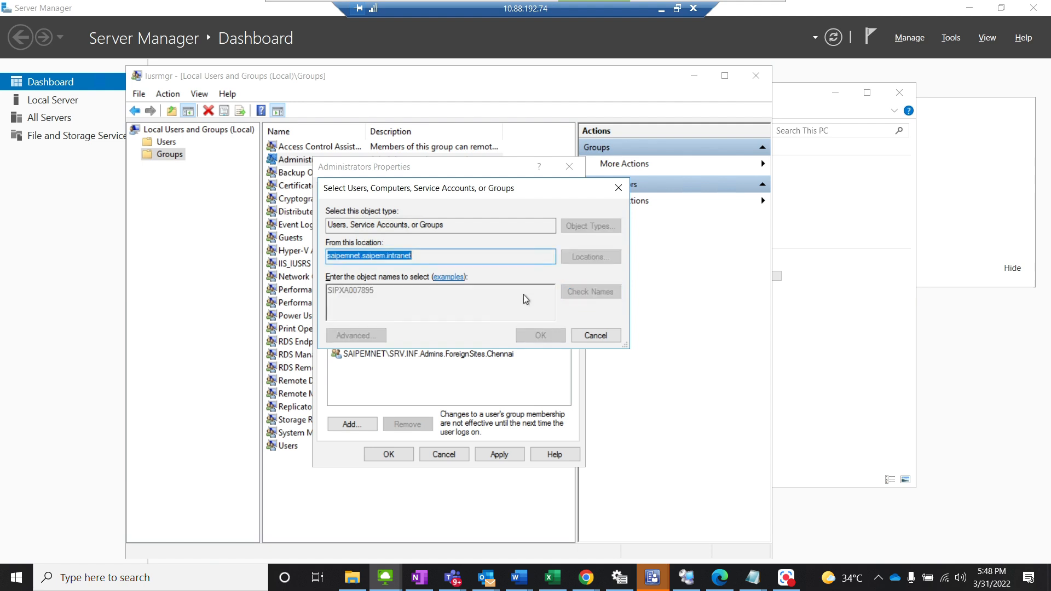
click(540, 335)
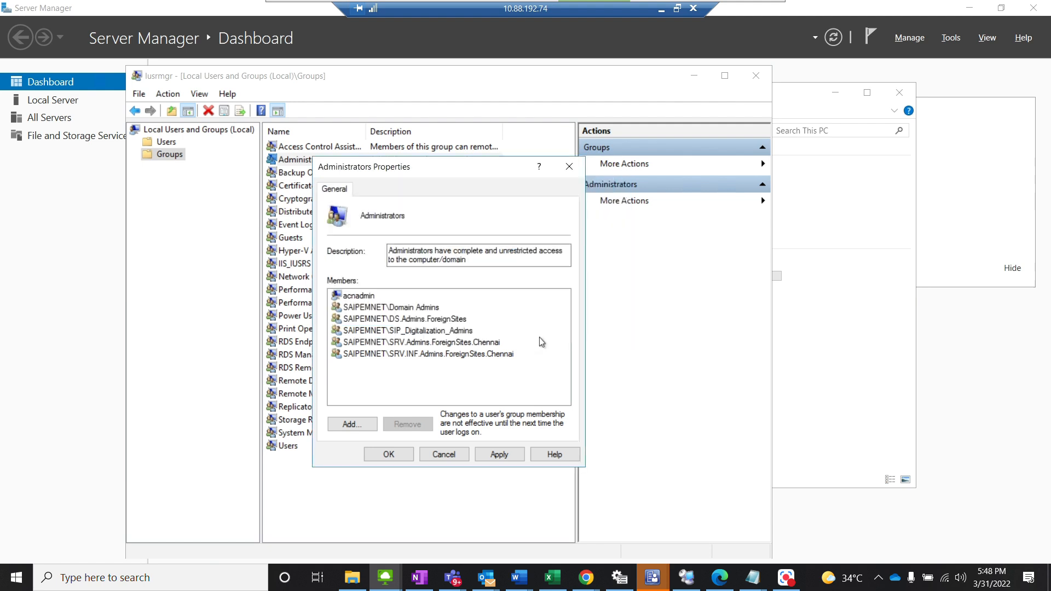
click(388, 454)
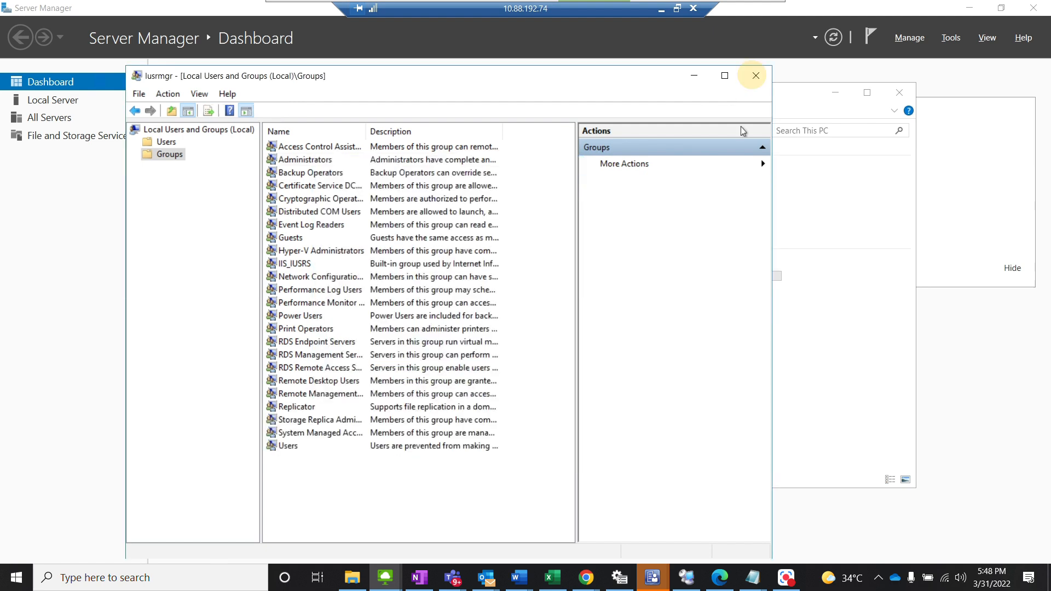
click(756, 75)
Step: Return to change request CHG0764719 and review its additional requirements and work notes
click(747, 8)
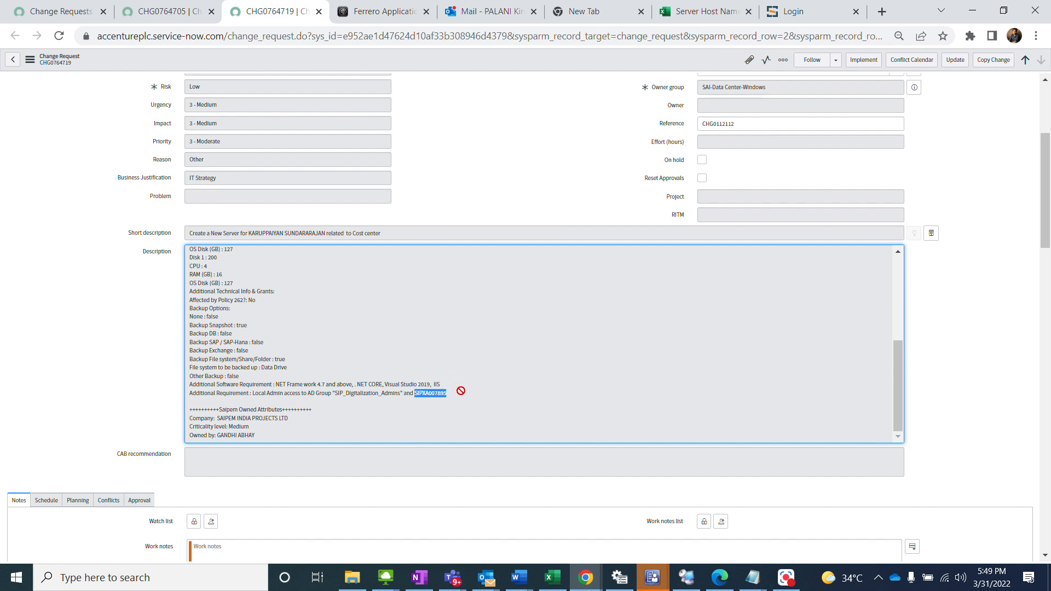
scroll(435, 386, down, 1)
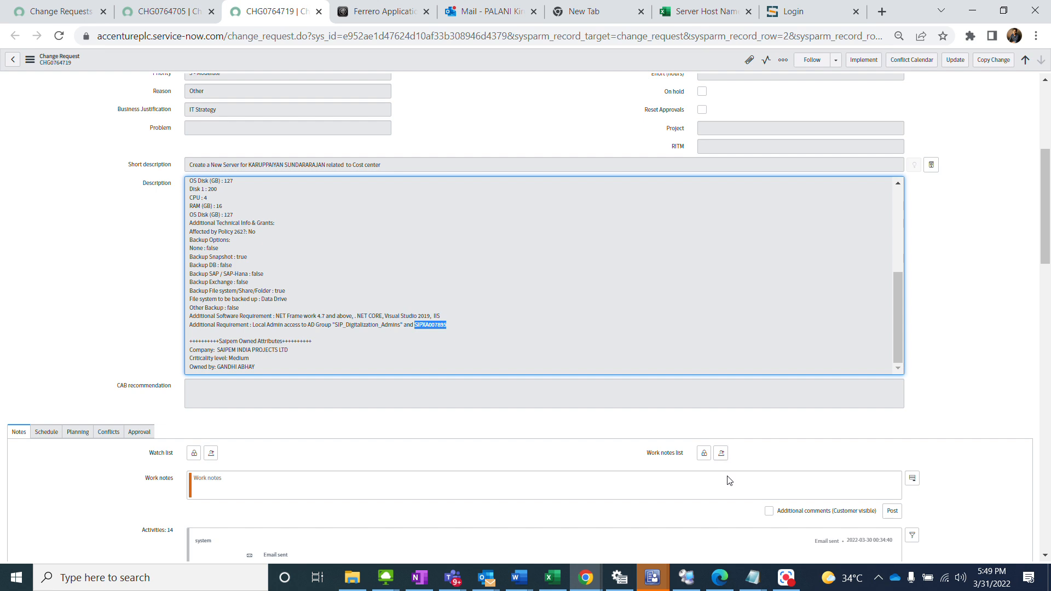
click(787, 577)
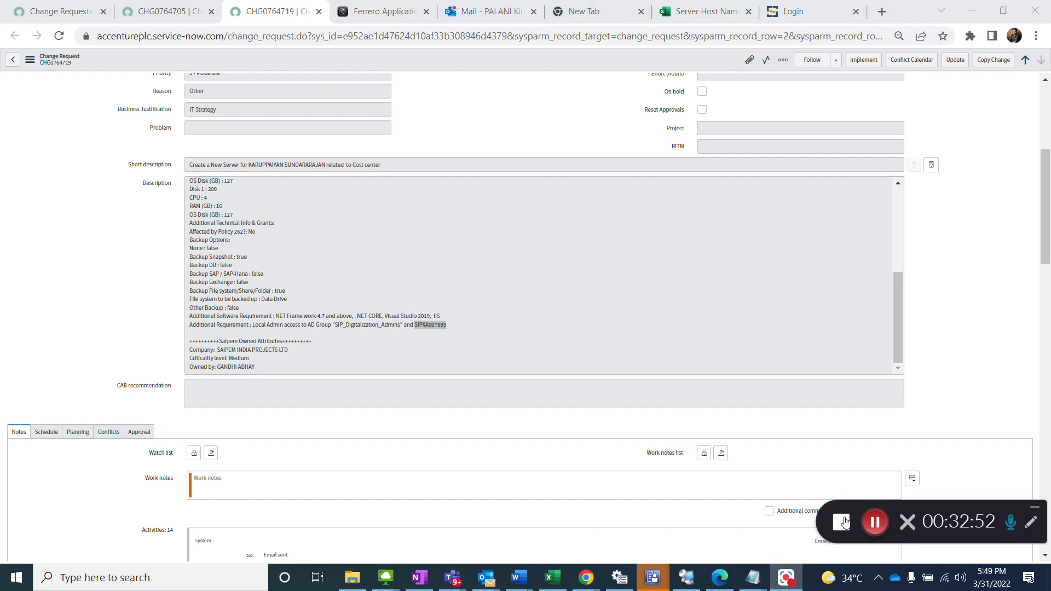